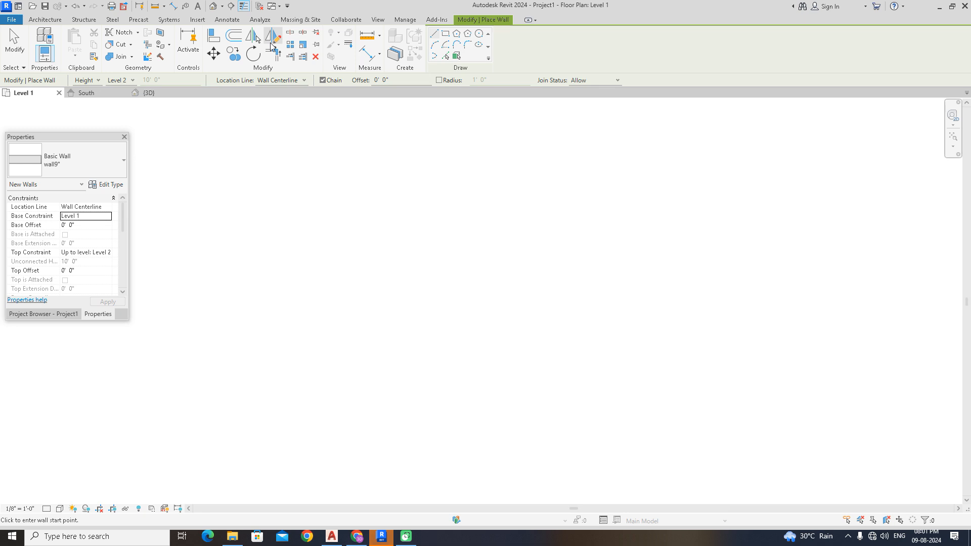
- Restart the architectural wall command on Level 1 and set the wall location line to Finish Face: Exterior
click(43, 314)
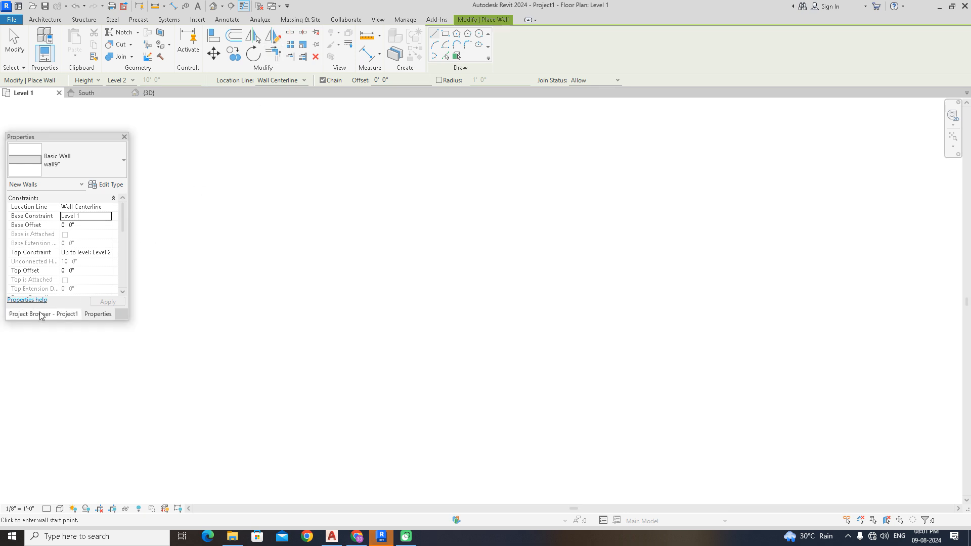
key(Escape)
key(Escape)
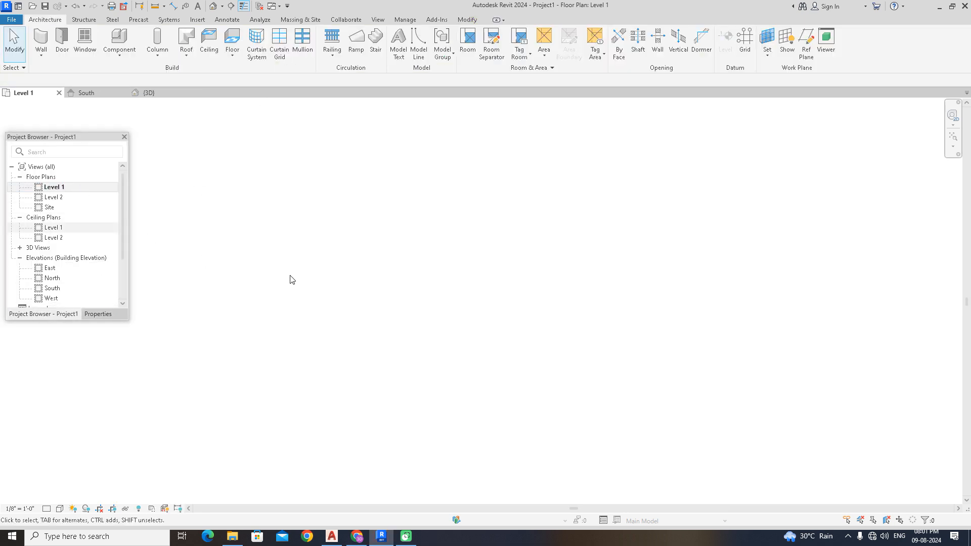
scroll(292, 278, down, 2)
middle_drag(337, 293, 402, 305)
click(41, 55)
click(50, 71)
scroll(347, 314, up, 1)
middle_drag(354, 231, 352, 260)
click(303, 80)
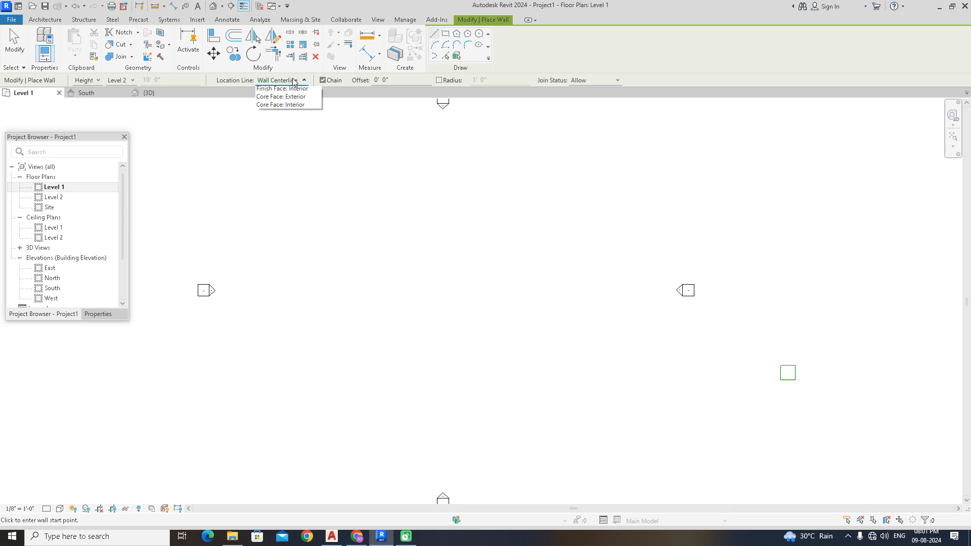
click(291, 107)
- Draw a 30' vertical wall between the elevation markers and continue from its upper end with a 50' horizontal wall to the right
scroll(306, 292, up, 3)
click(302, 332)
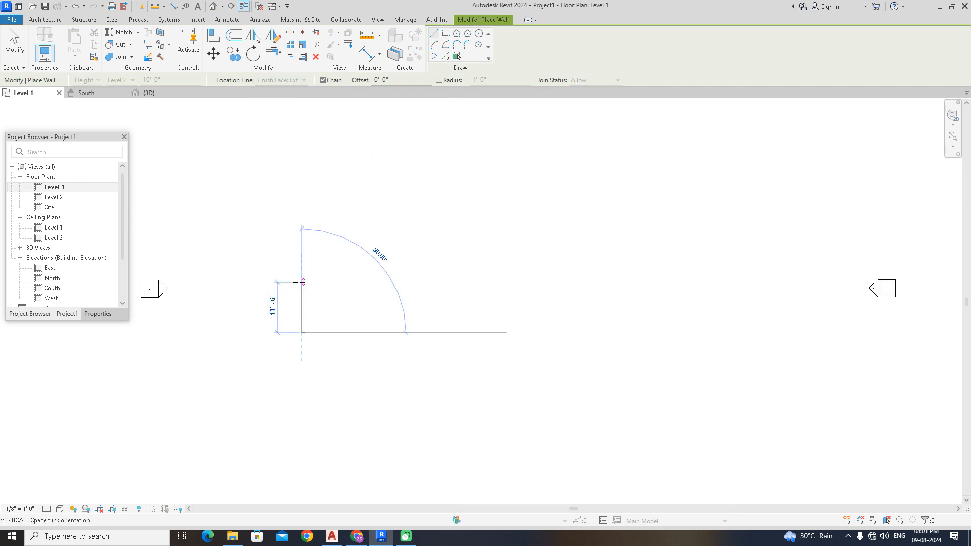
text(30)
key(Return)
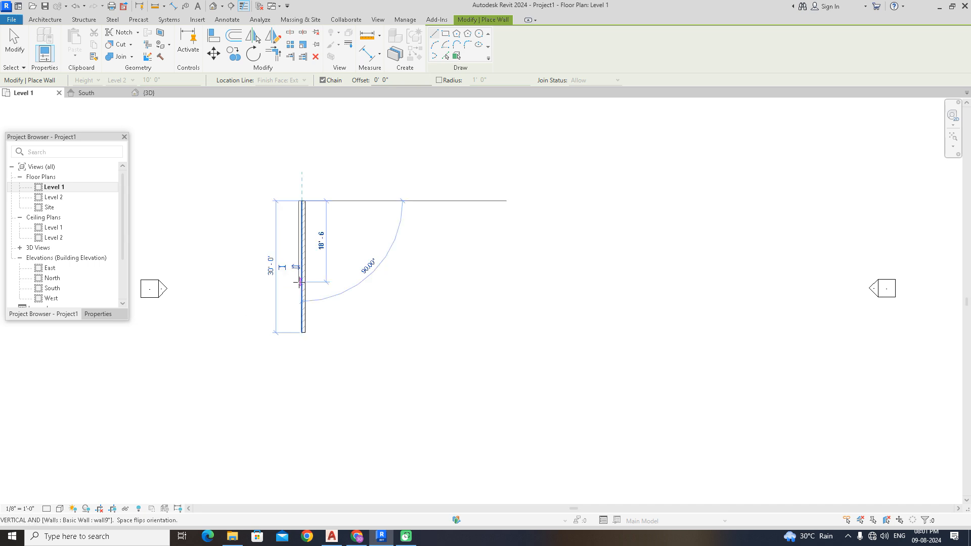
scroll(338, 230, up, 2)
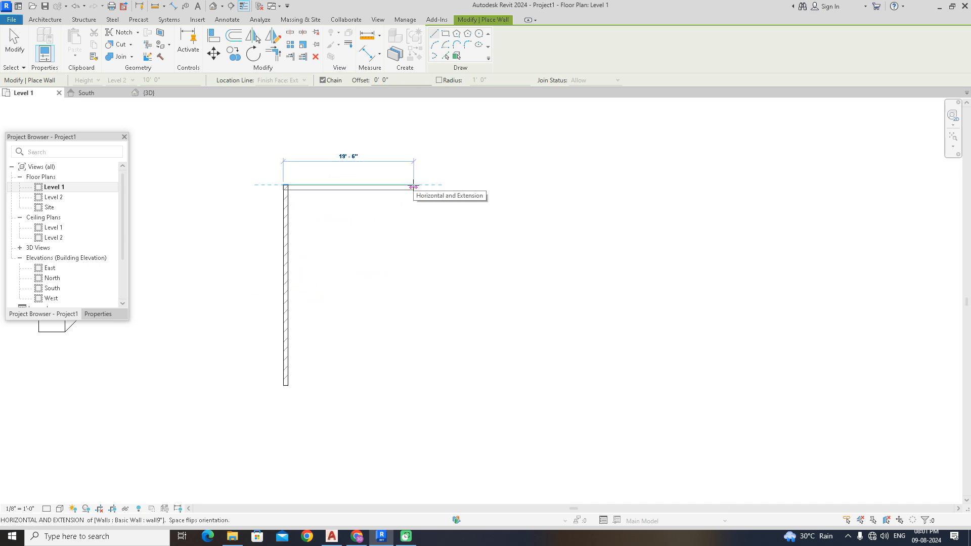
text(50)
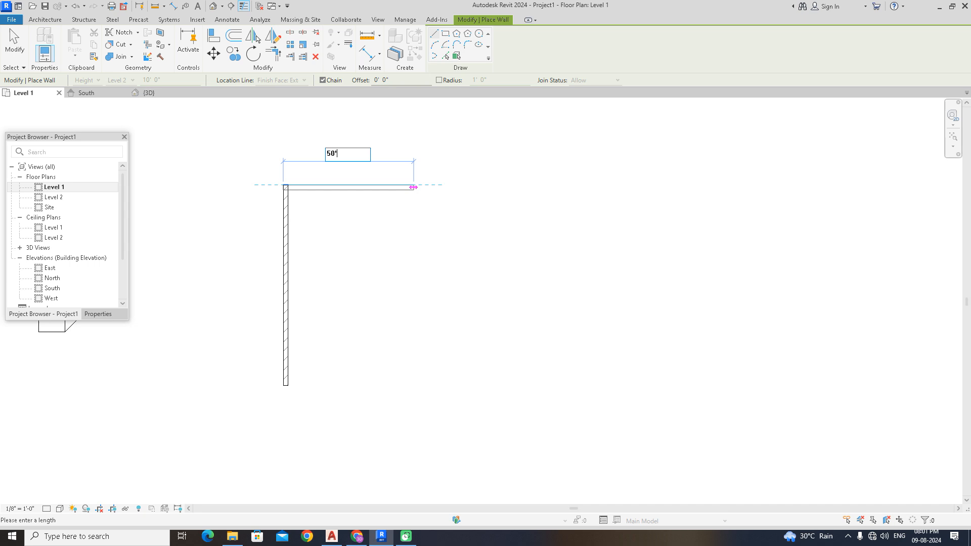
key(Return)
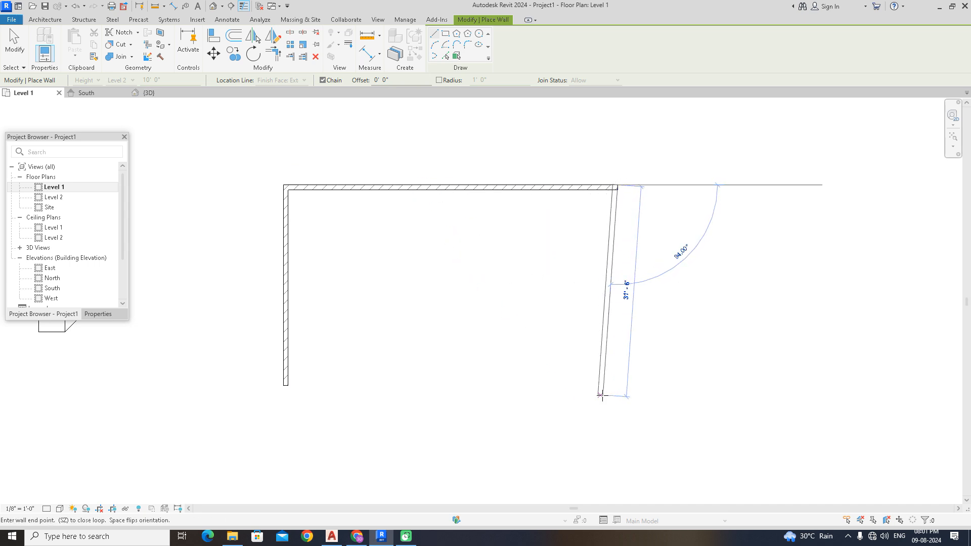
- Close the rectangular outline with a 30' right wall and a 50' lower wall, and finish the wall command
text(30)
key(Return)
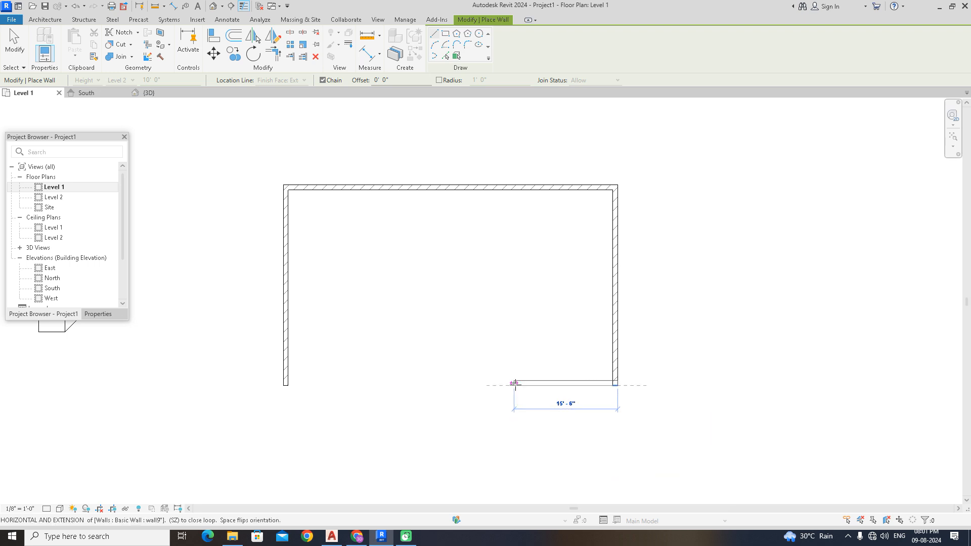
text(50)
key(Return)
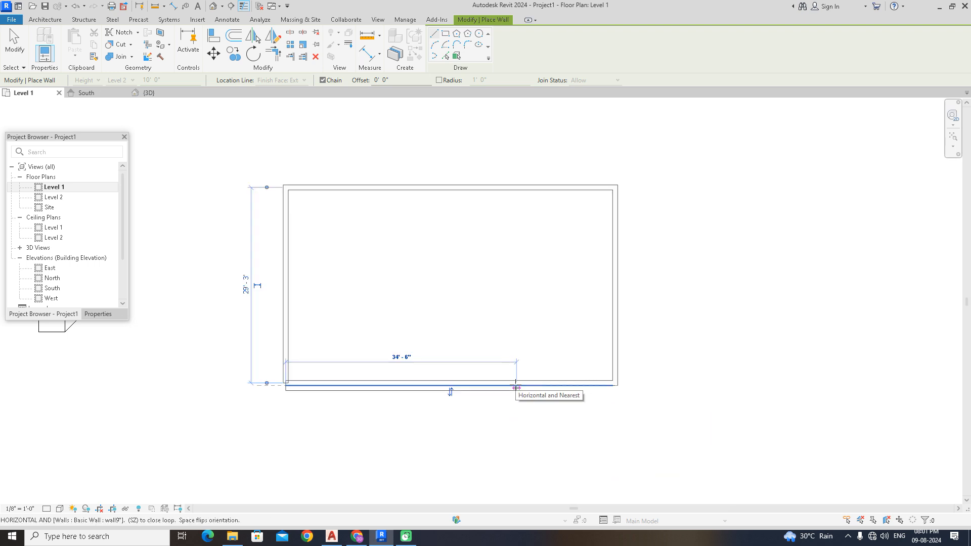
key(Escape)
key(Escape)
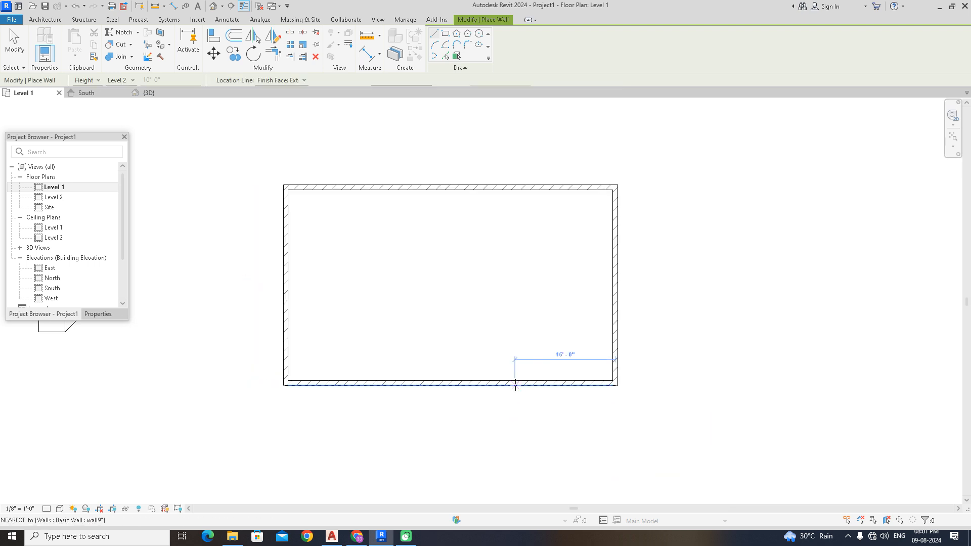
click(466, 21)
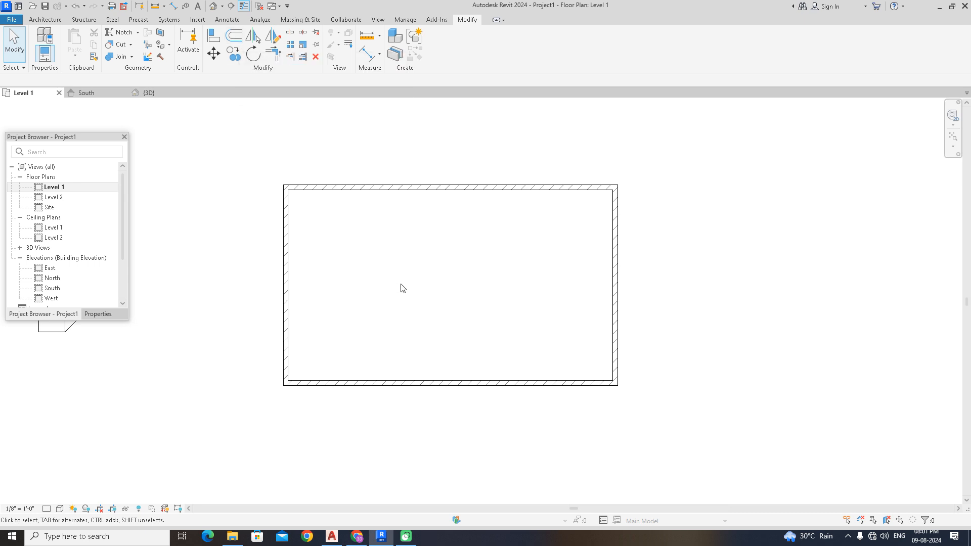
key(o)
key(f)
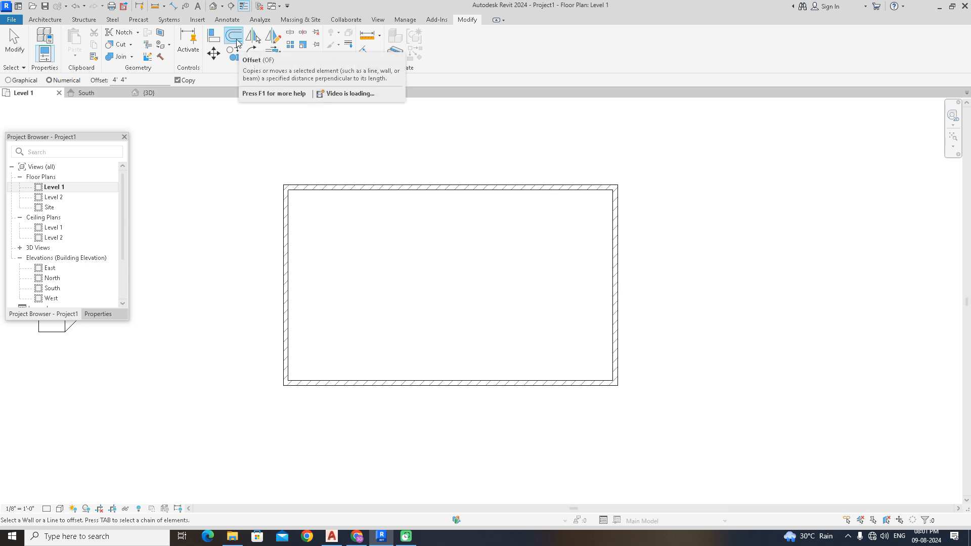
scroll(287, 239, up, 2)
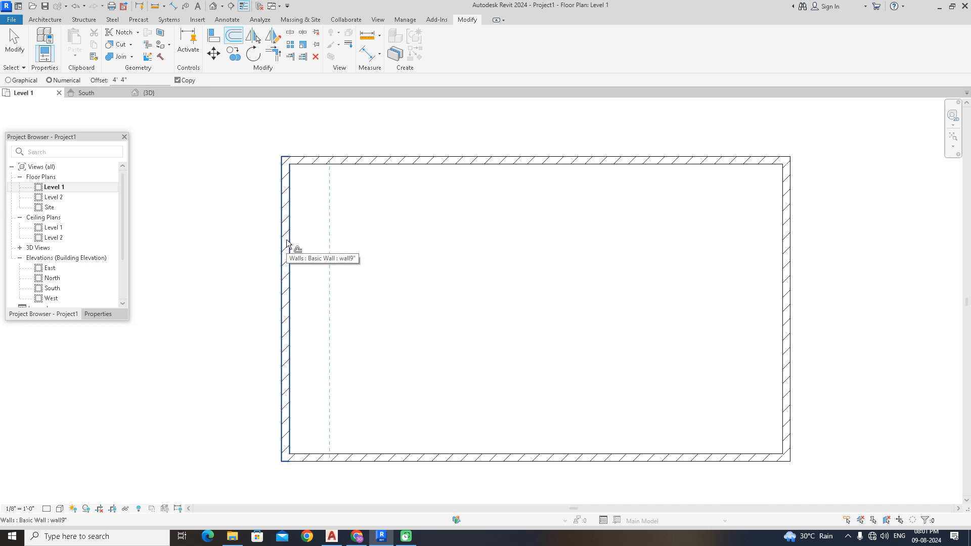
- Add linear dimensions for the overall outer width above the outline and the overall outer height to its left
click(379, 55)
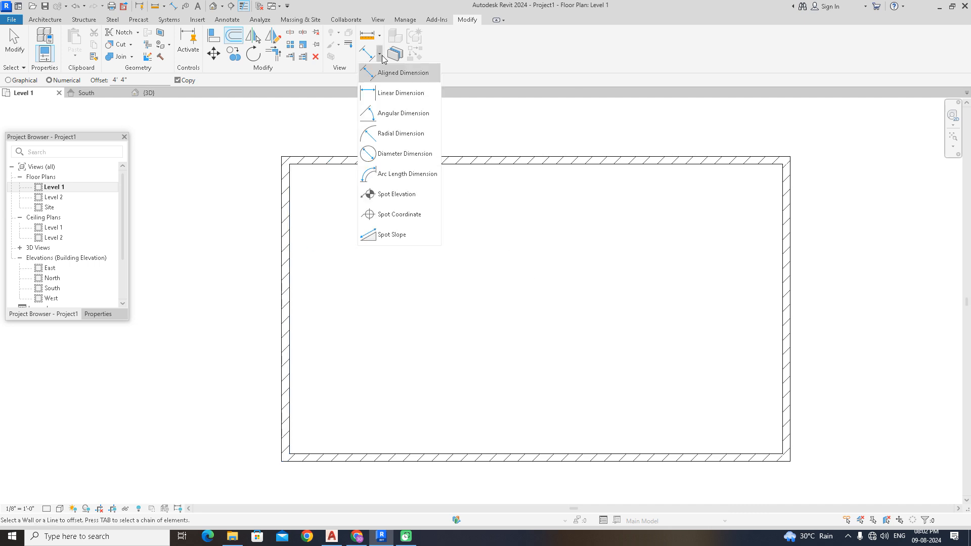
click(397, 91)
click(282, 158)
click(790, 158)
click(789, 132)
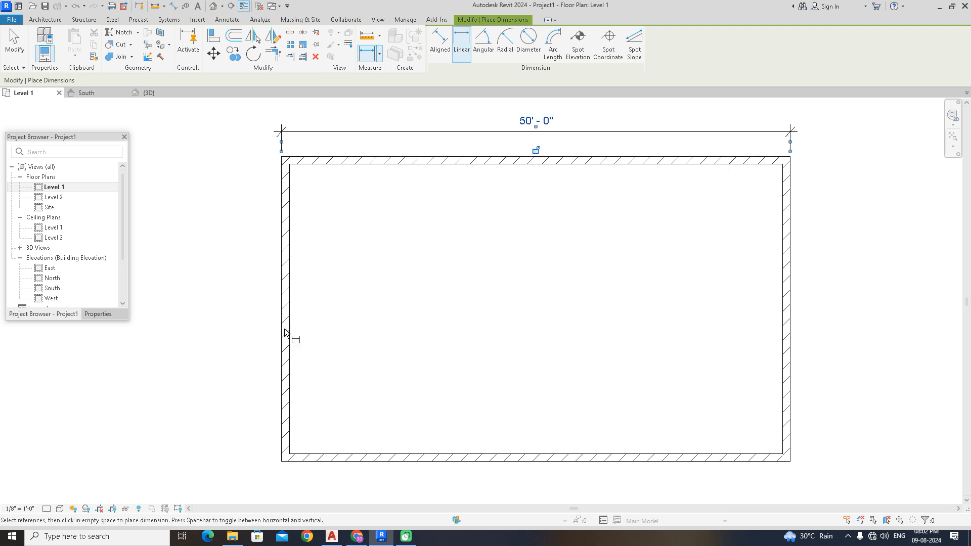
click(282, 158)
click(245, 188)
right_click(398, 191)
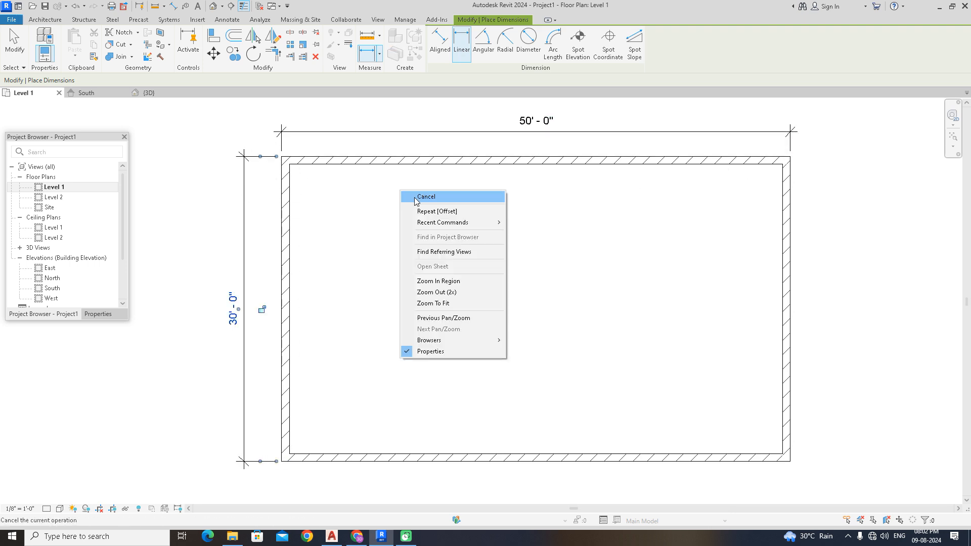
click(414, 197)
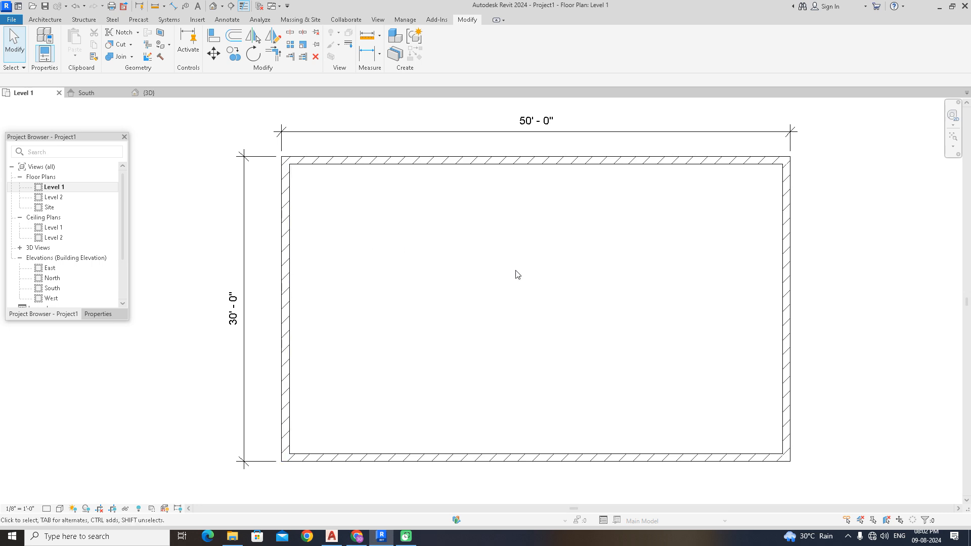
- Offset a copy of the left exterior wall 12' 9" inward to create the first vertical partition
click(287, 225)
click(97, 314)
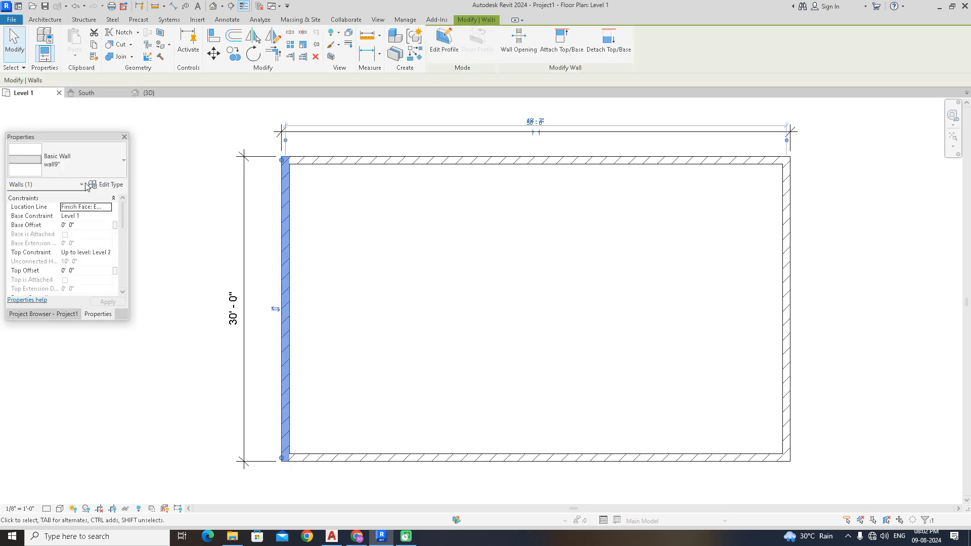
click(233, 36)
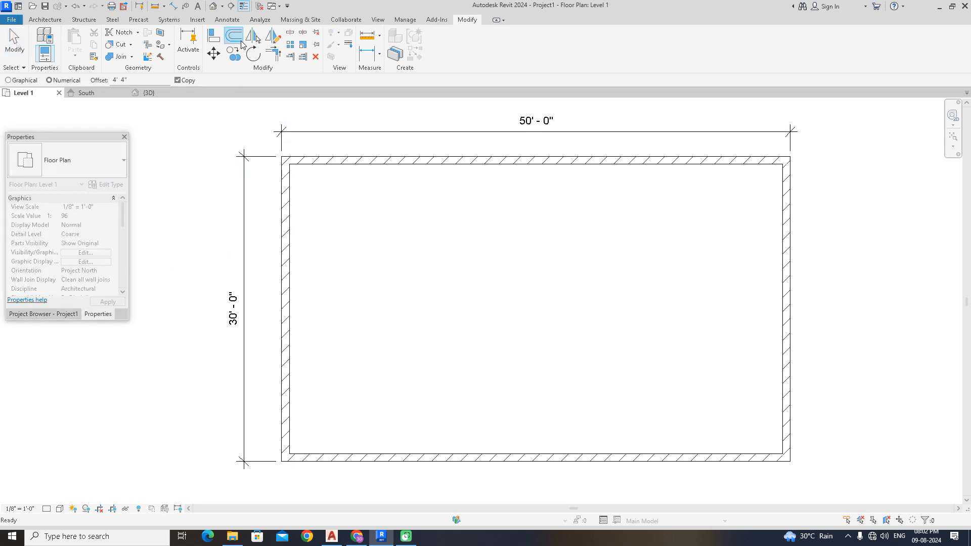
drag(128, 80, 118, 80)
key(Return)
click(296, 263)
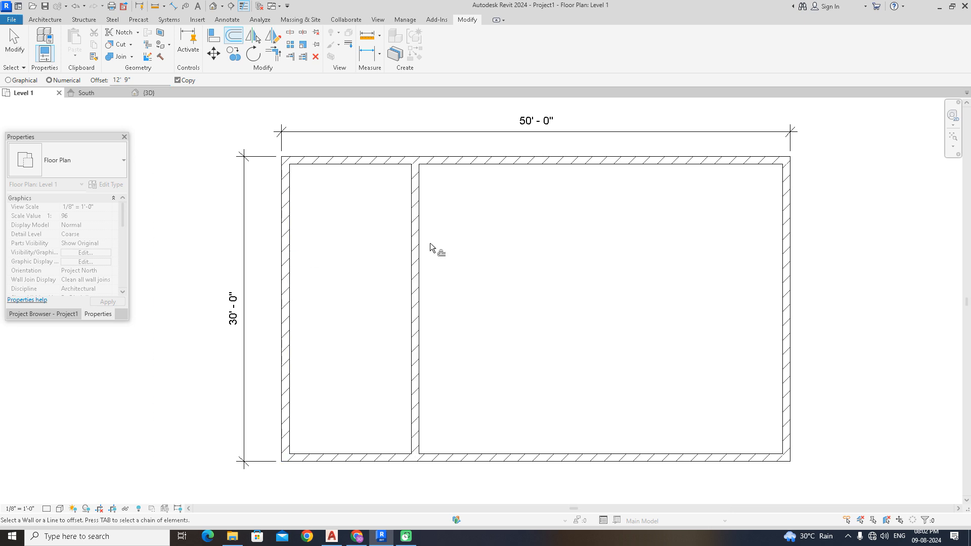
- Add a linear dimension for the left room's clear width, between the left exterior wall's inner face and the partition
click(379, 53)
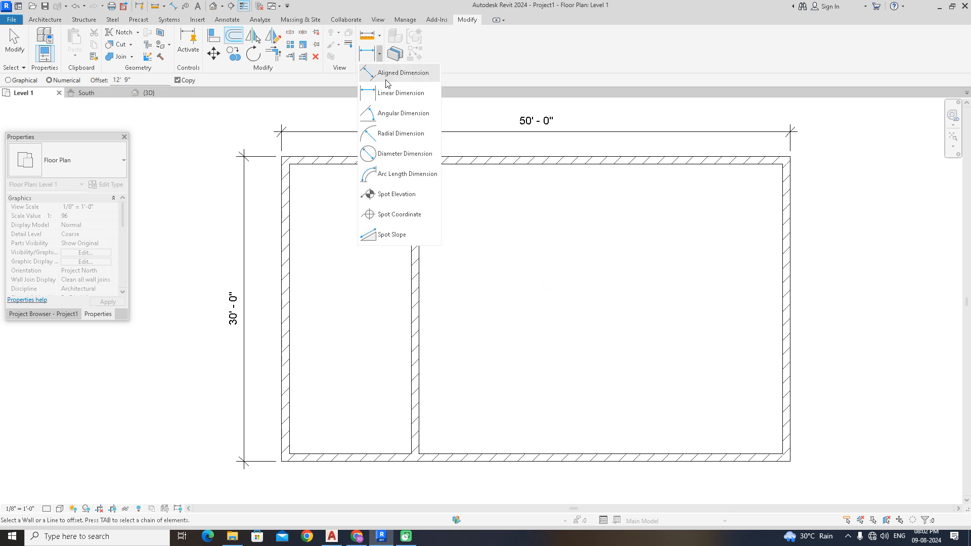
click(389, 90)
click(290, 164)
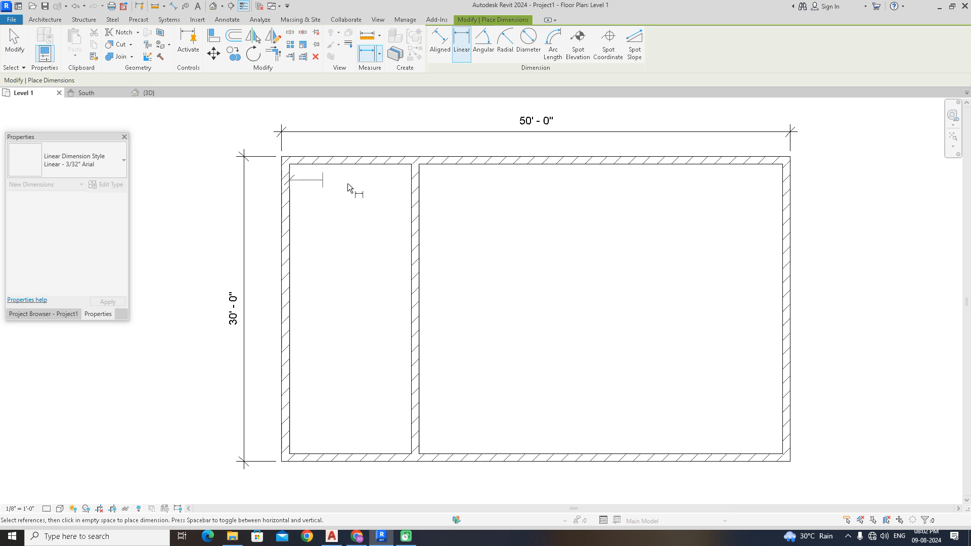
click(413, 170)
click(407, 190)
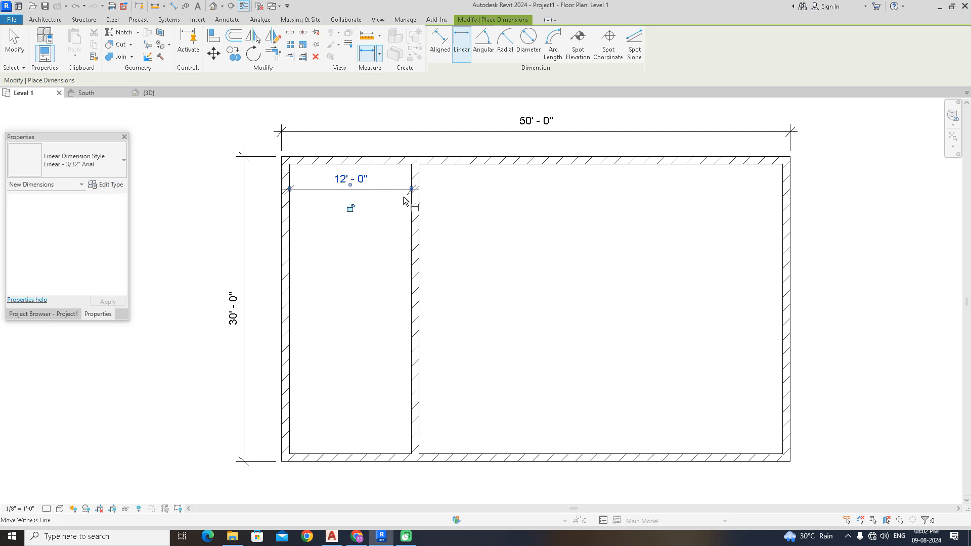
right_click(450, 208)
click(462, 215)
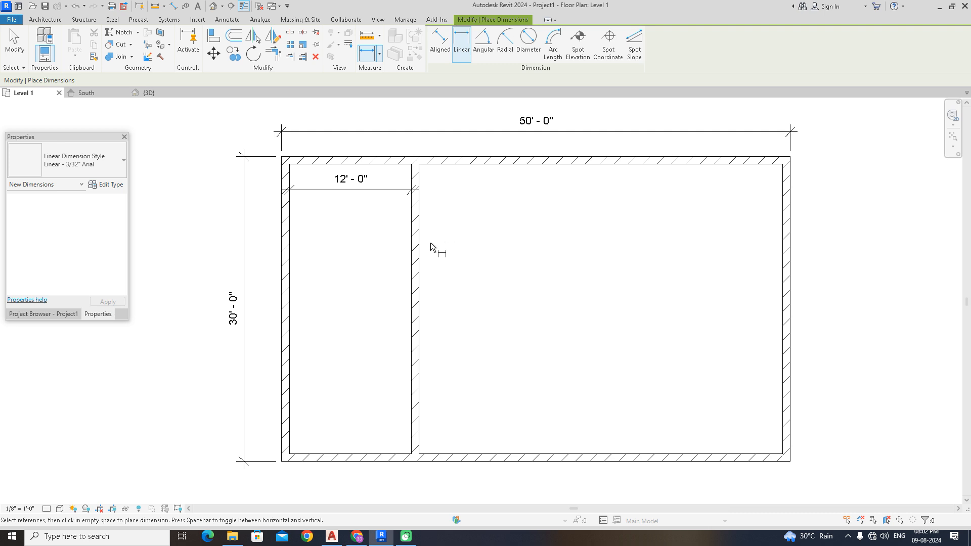
- Offset a copy of the first vertical partition 15' 9" to the right to create a second partition
click(233, 35)
drag(133, 80, 93, 78)
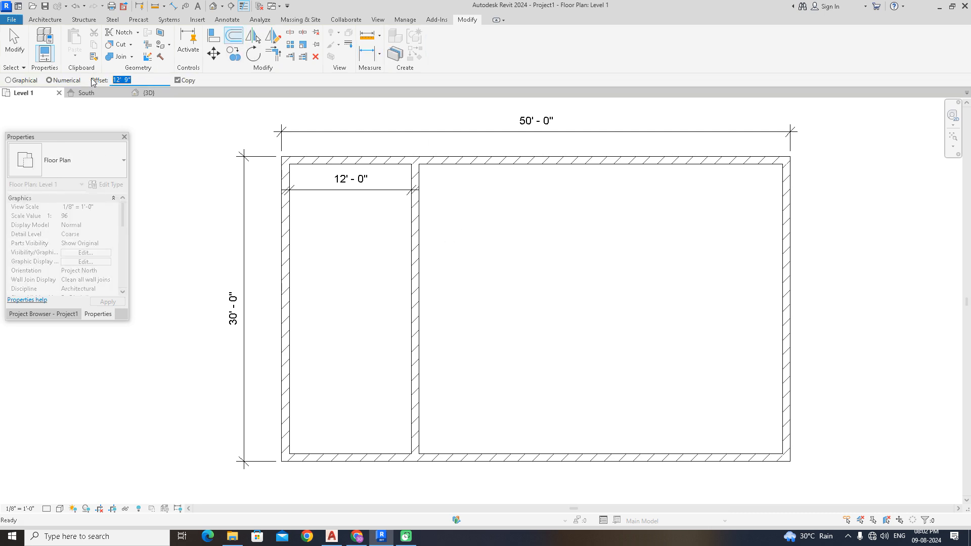
text(15)
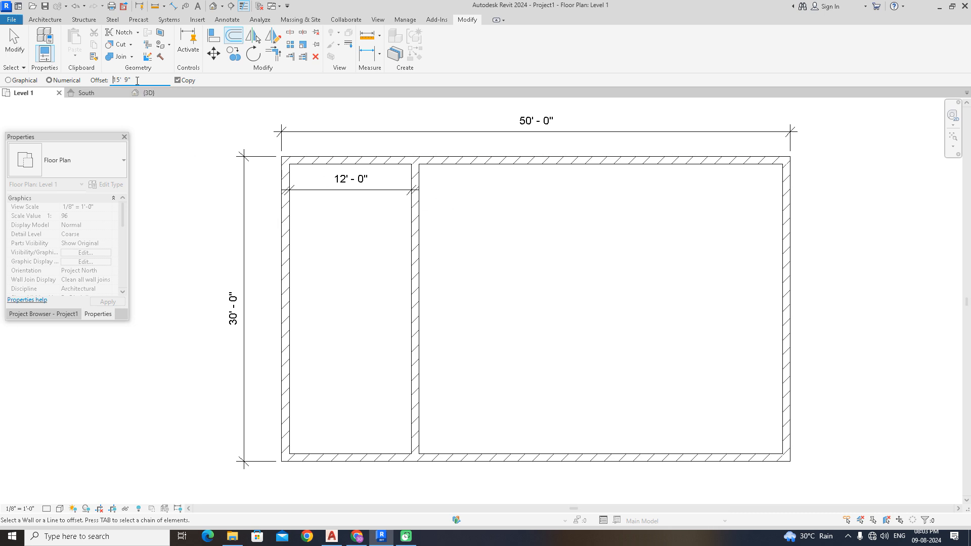
click(415, 247)
- Add a linear dimension for the middle room's clear width, between the two vertical partitions
click(368, 53)
click(417, 163)
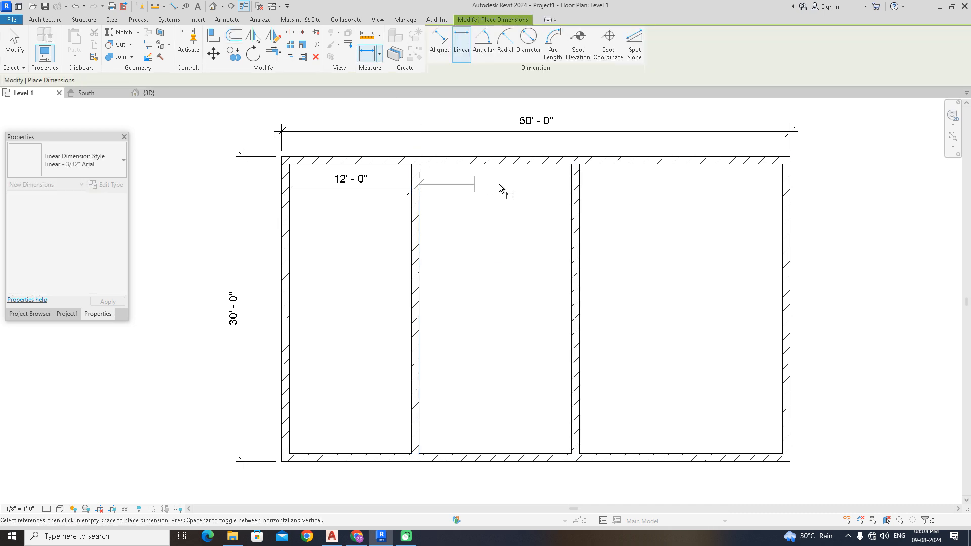
click(566, 194)
click(615, 197)
right_click(621, 199)
click(632, 206)
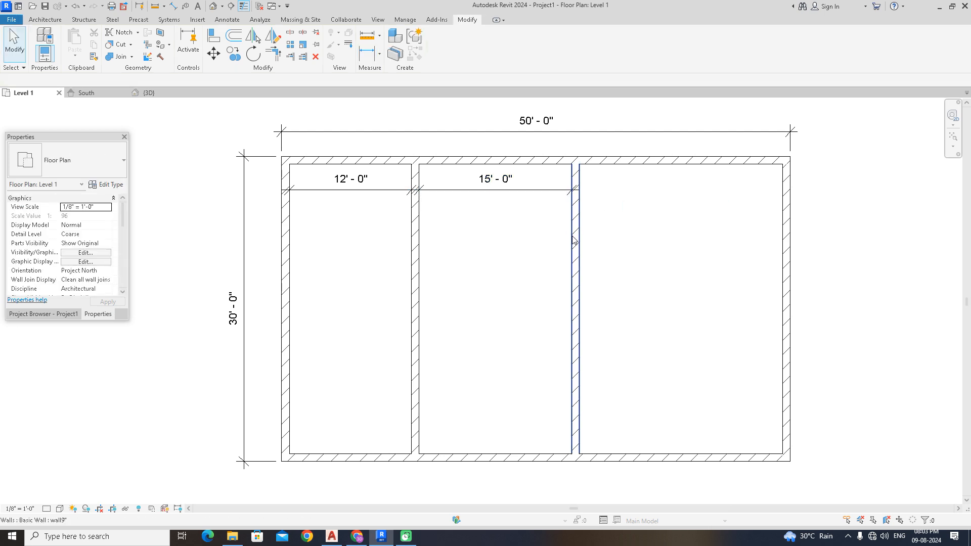
- Start a new architectural wall and duplicate the wall9" type under the name wall4.5"
click(44, 19)
click(43, 59)
click(61, 71)
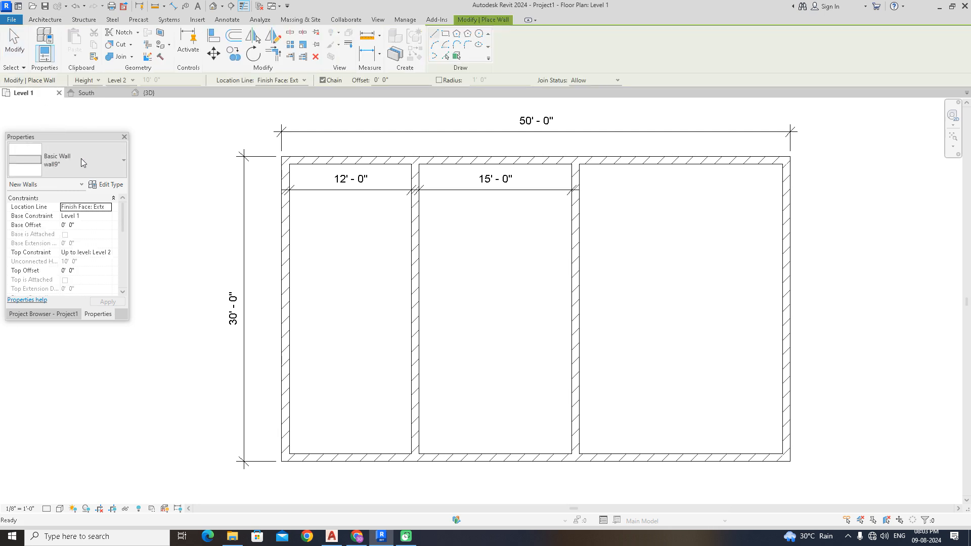
click(81, 158)
click(80, 274)
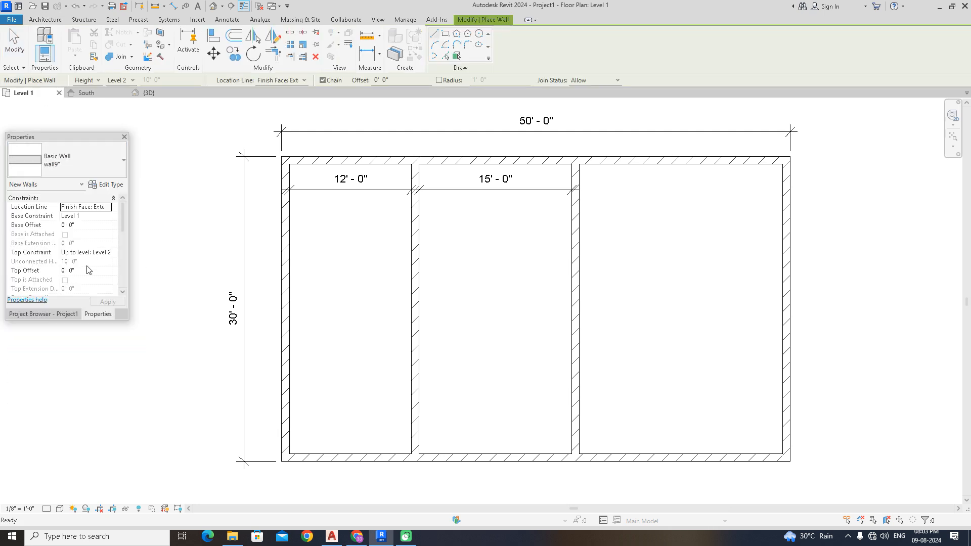
click(106, 185)
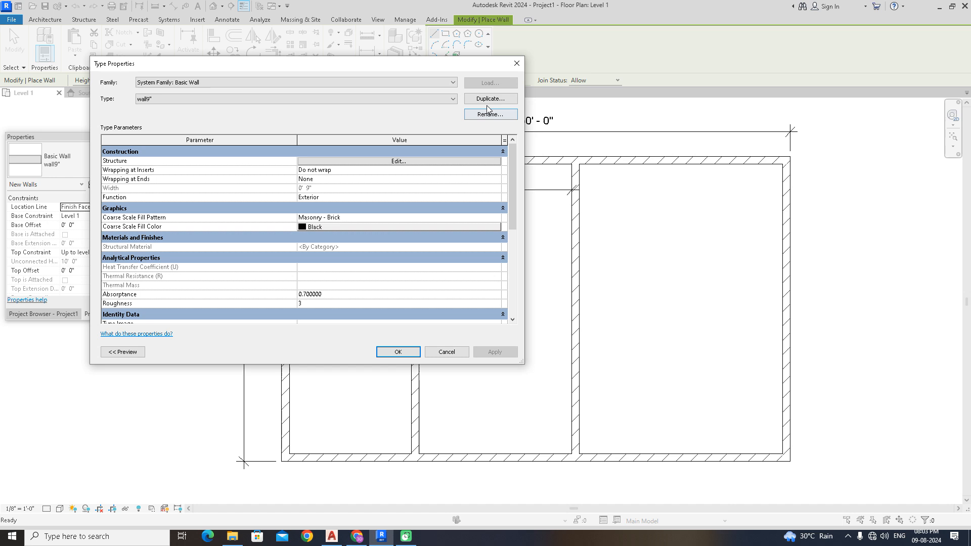
click(486, 100)
text(wall4.5")
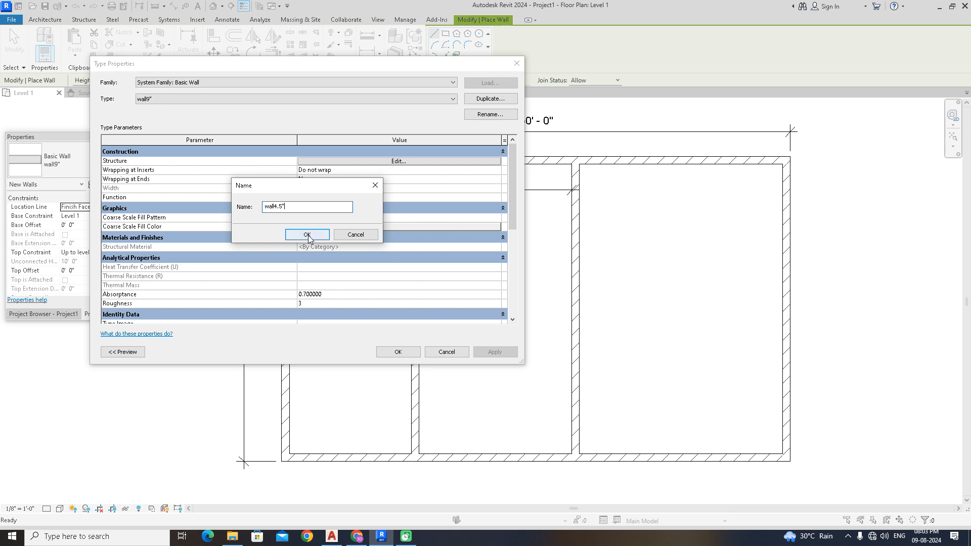
click(308, 235)
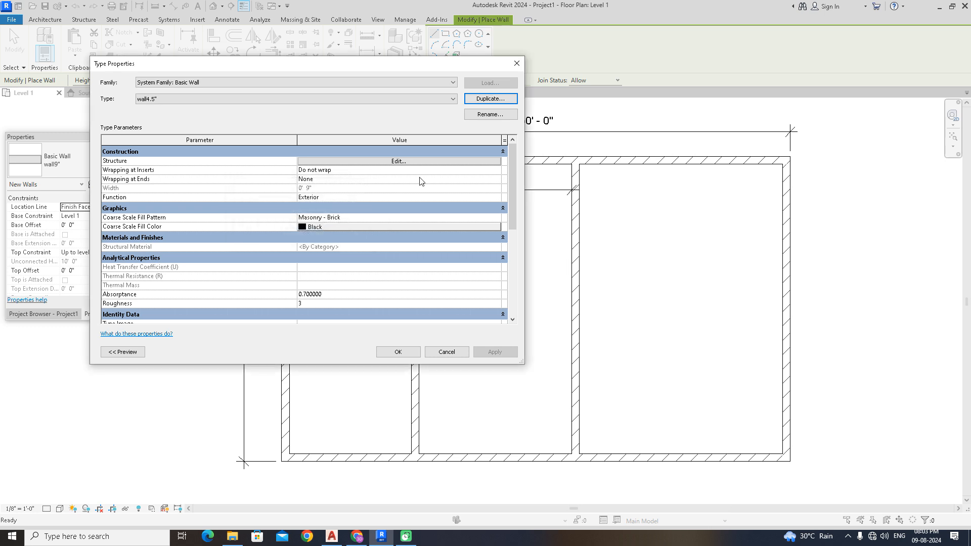
- Set the structure layer thickness of the wall4.5" type to 4.5" and apply the new wall type
click(412, 161)
click(339, 161)
text(4.5")
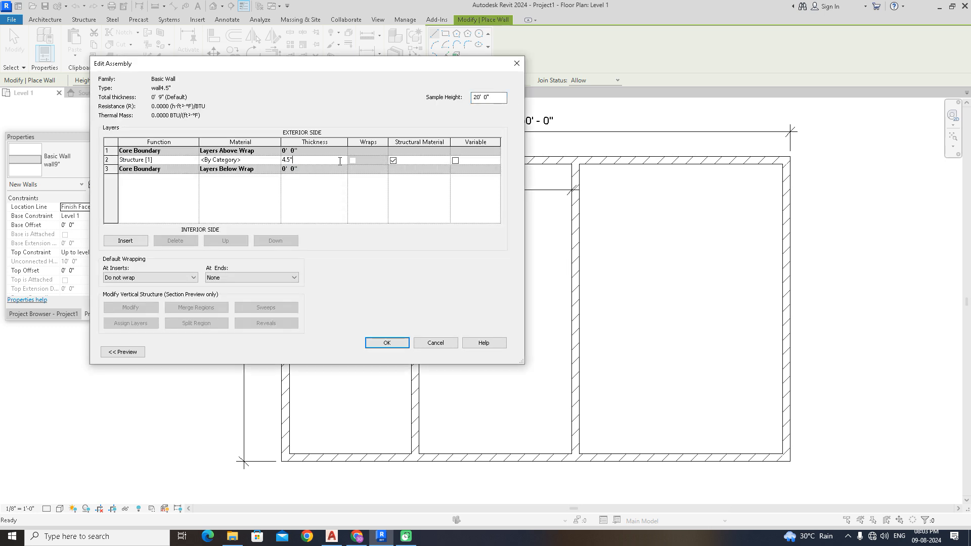
click(393, 343)
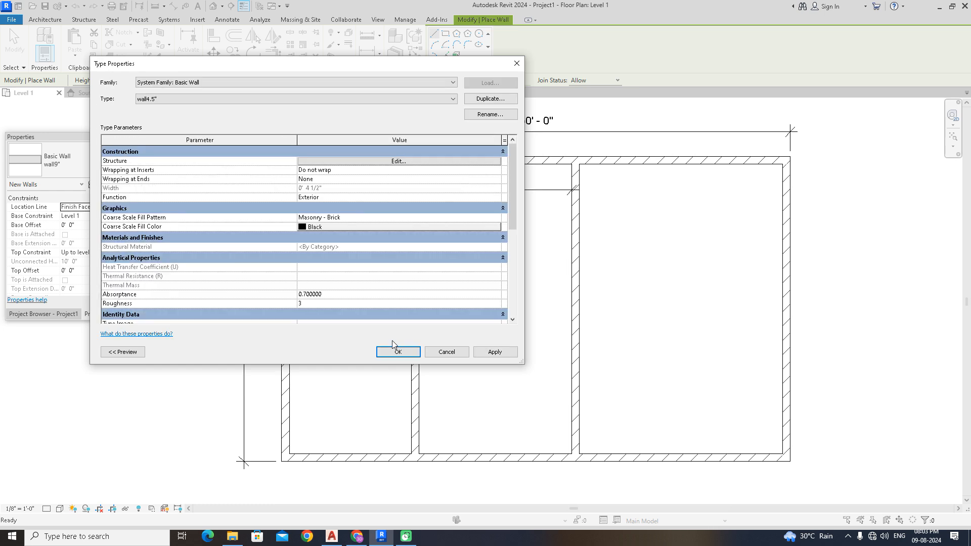
click(396, 351)
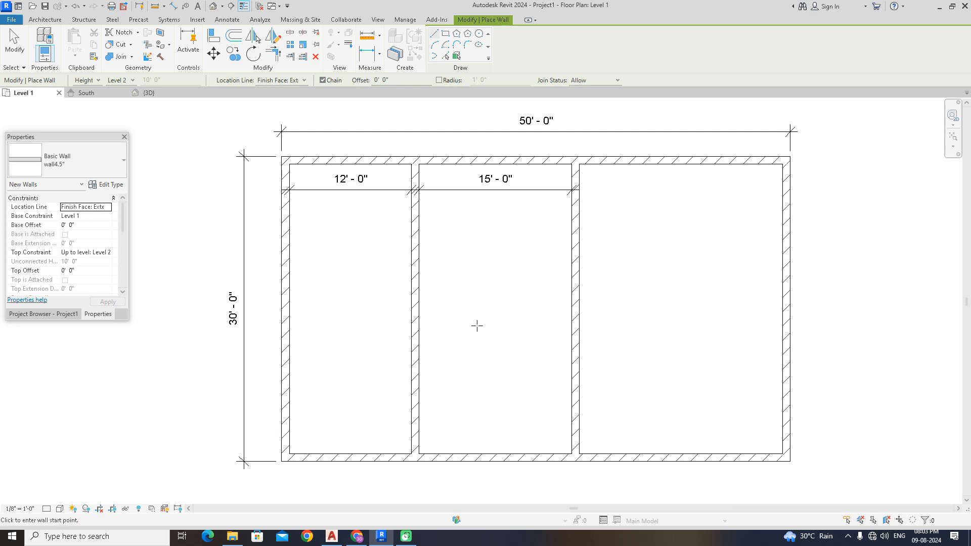
key(Escape)
- Change the second vertical partition from the wall9" type to wall4.5"
click(582, 332)
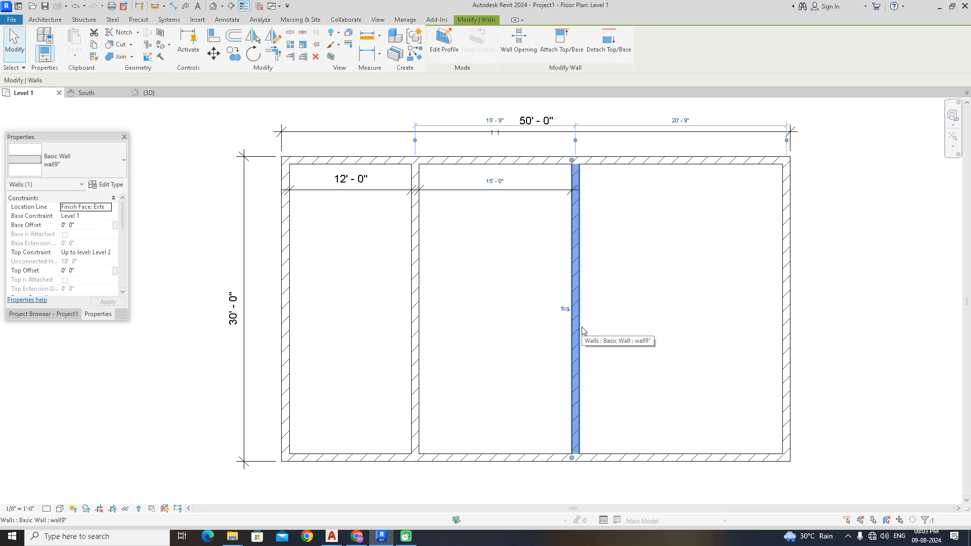
click(93, 163)
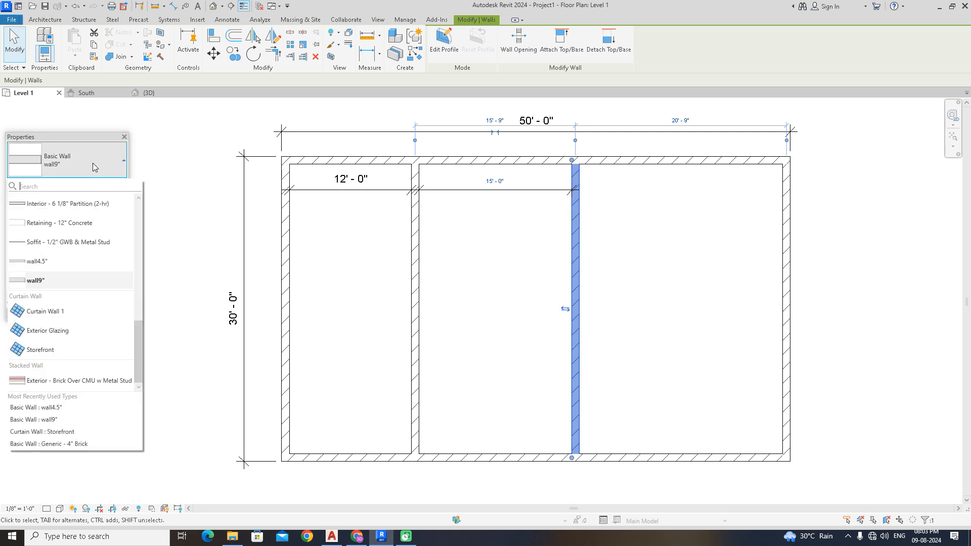
click(72, 261)
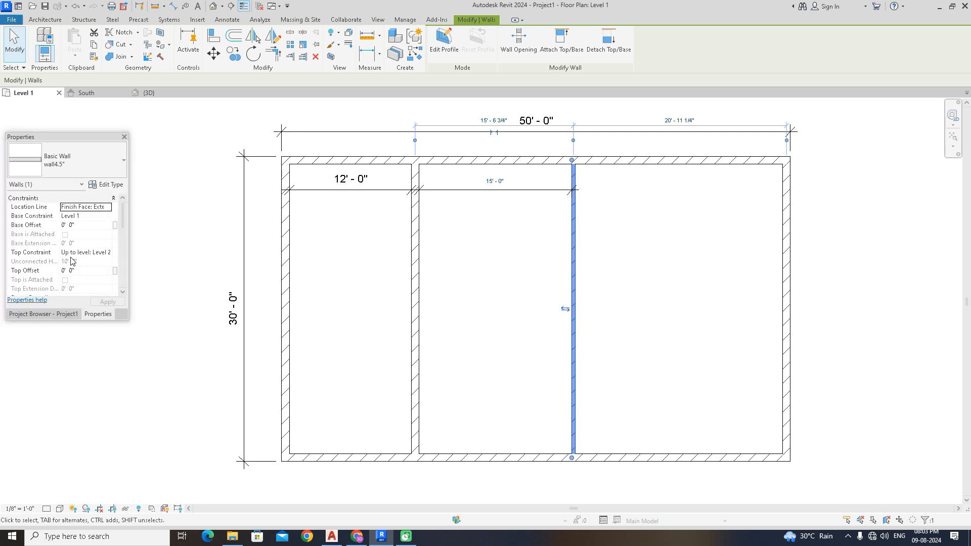
key(Escape)
- Nudge the 4.5" partition 1" to the left, toward the first partition
scroll(605, 185, up, 4)
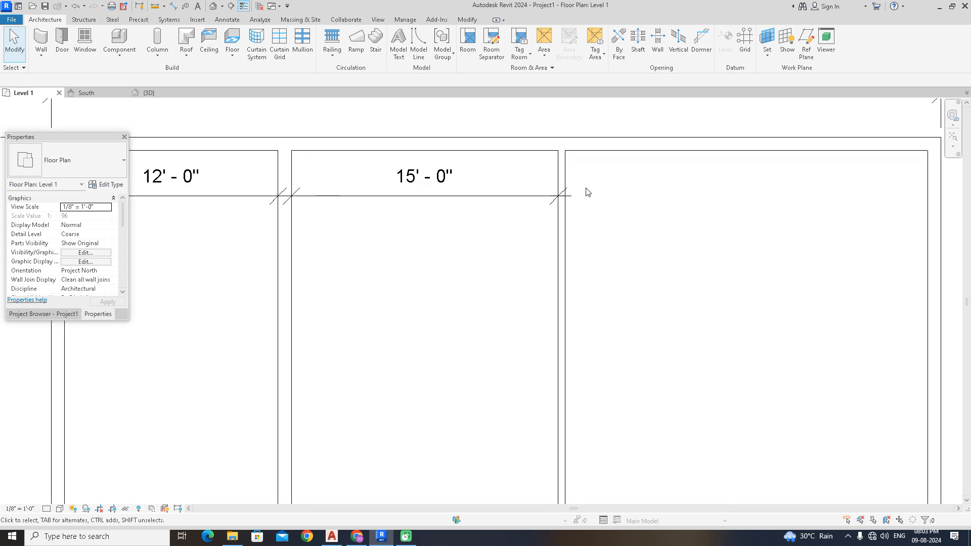
click(570, 247)
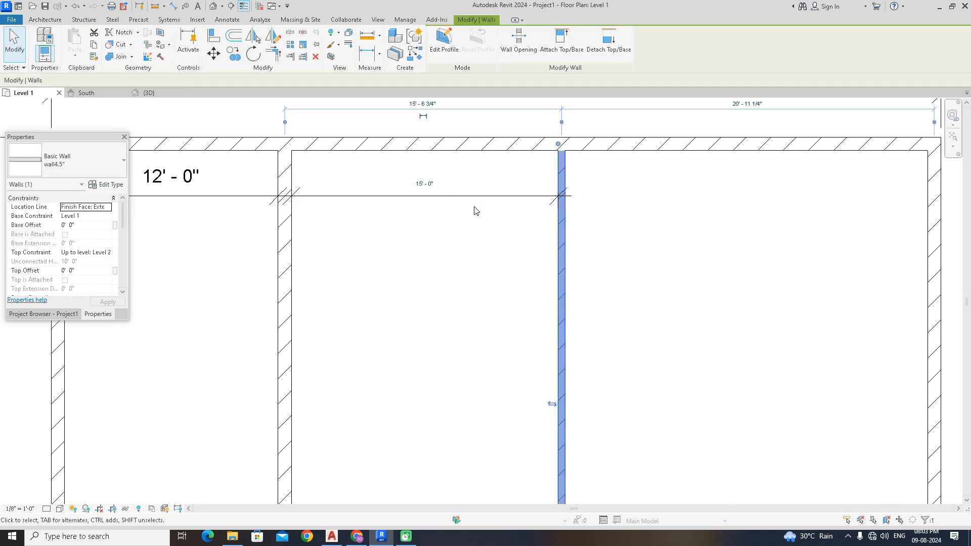
key(Left)
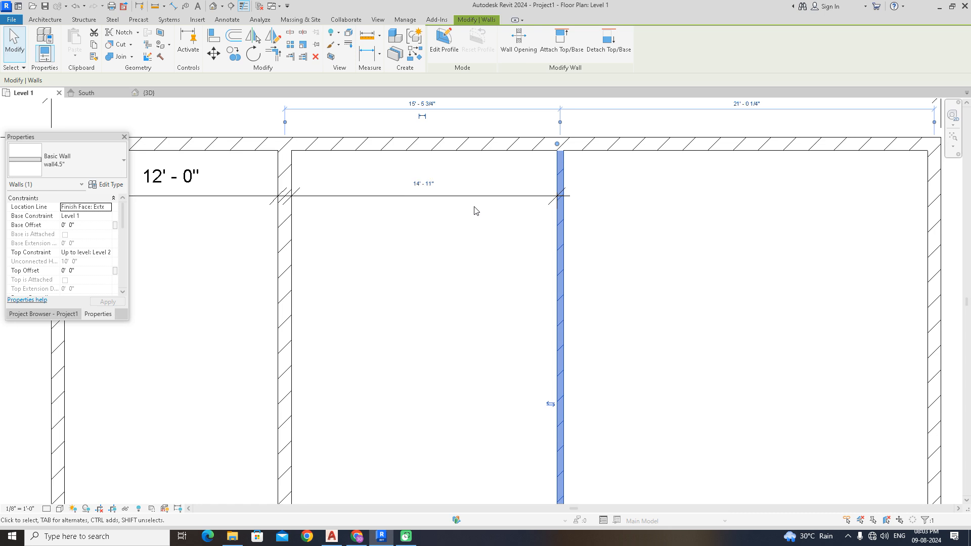
key(Escape)
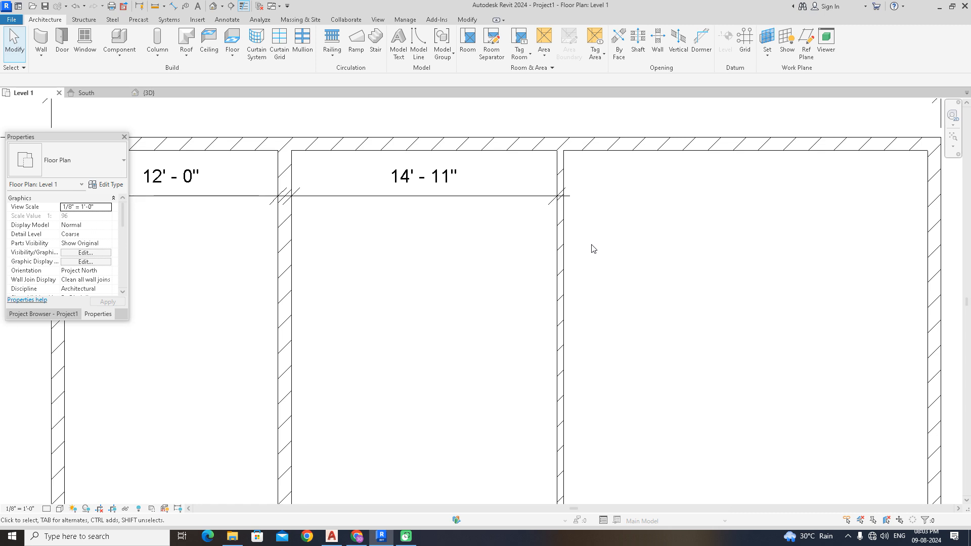
- Move the 4.5" partition 1" to the right from its upper end
click(567, 255)
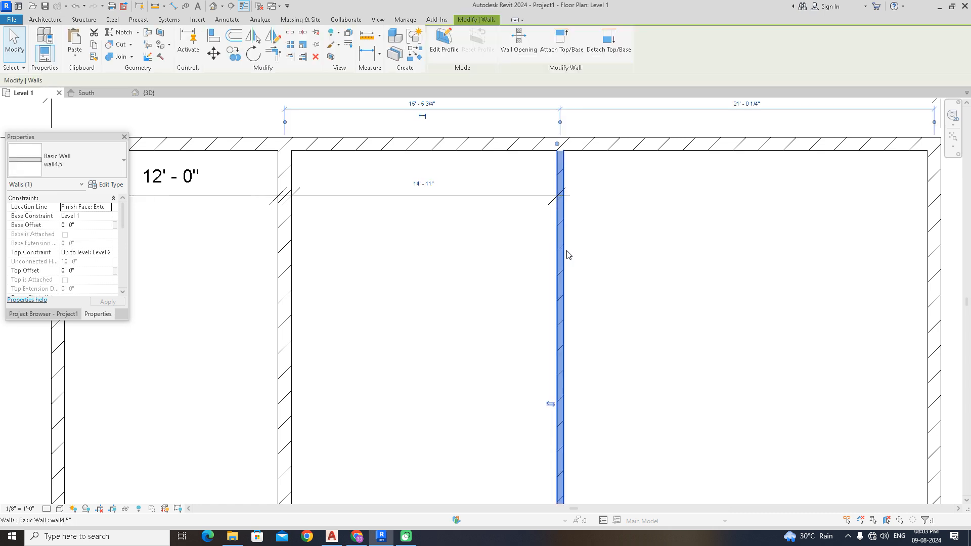
click(213, 53)
click(556, 156)
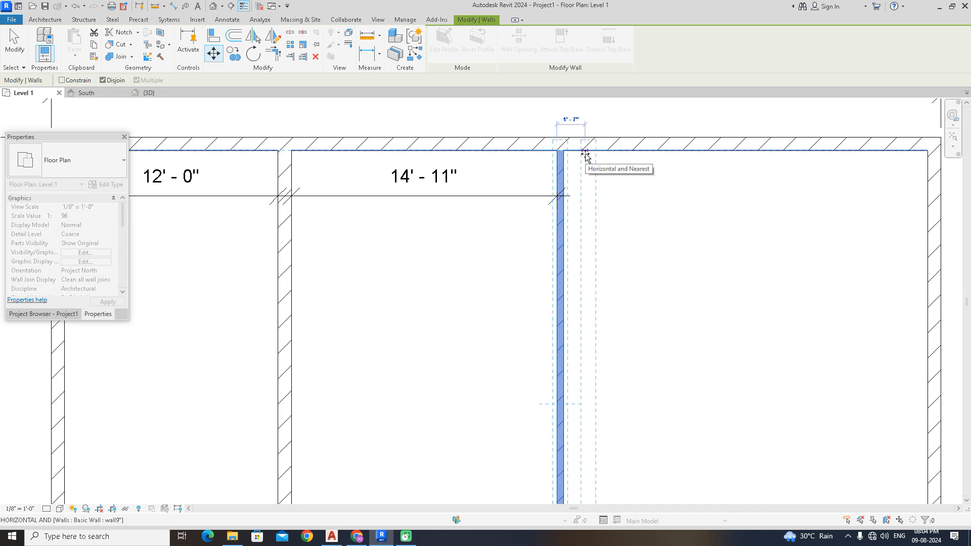
text(1)
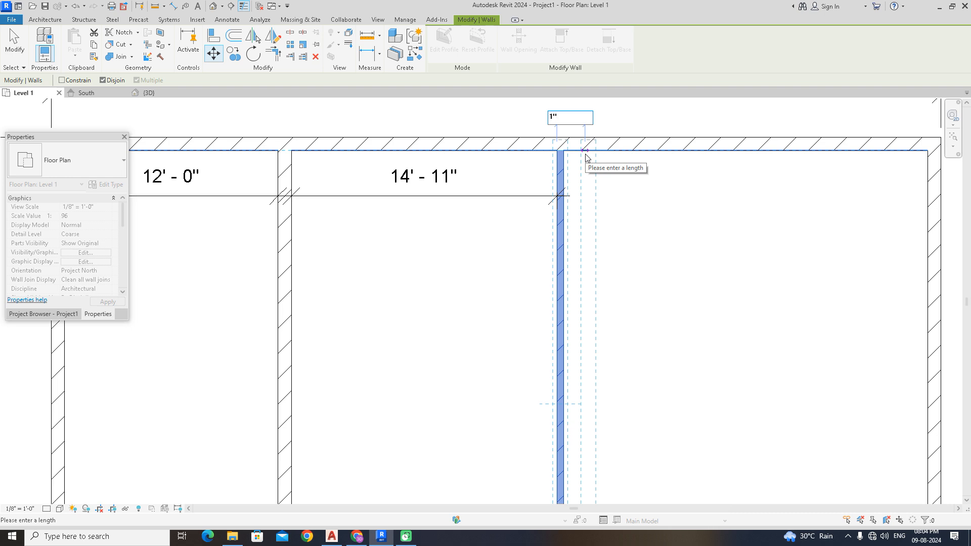
key(Return)
click(525, 301)
- Replace the middle room's dimension with a new linear dimension between the facing sides of the two vertical partitions
click(704, 280)
click(466, 19)
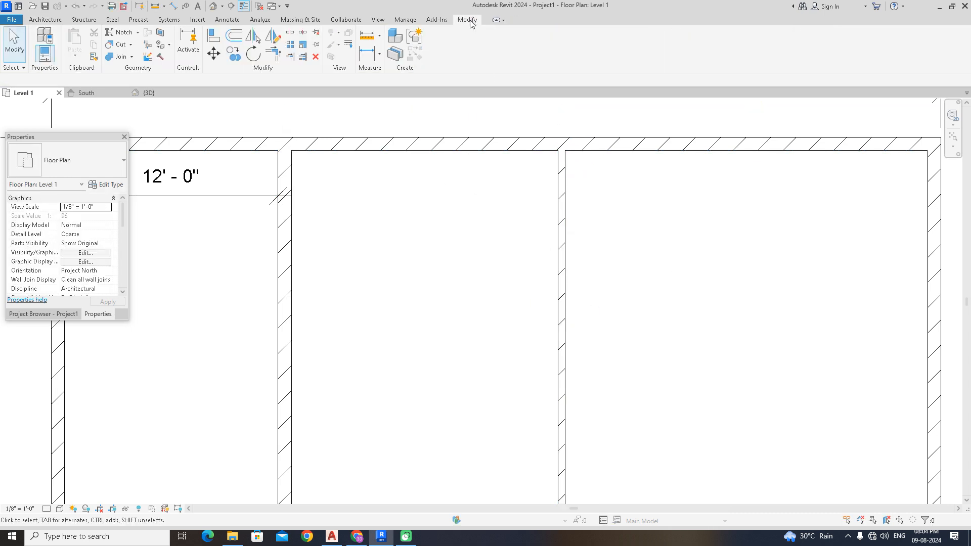
click(379, 53)
click(392, 114)
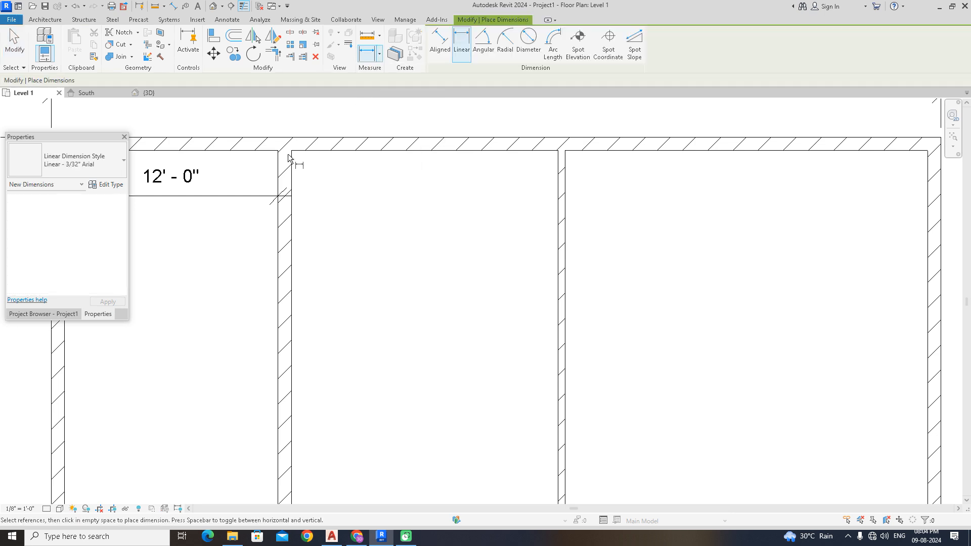
click(559, 161)
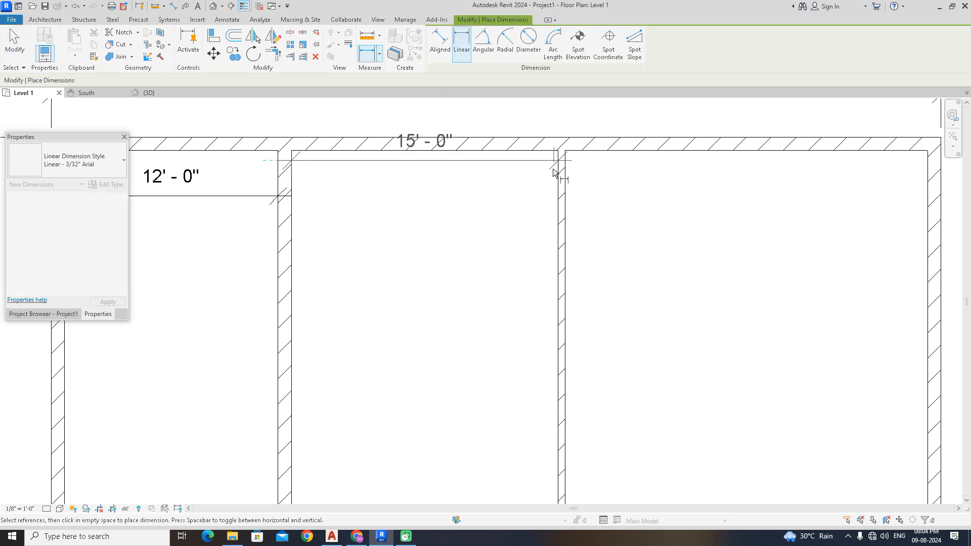
click(556, 198)
right_click(625, 185)
click(651, 191)
right_click(647, 191)
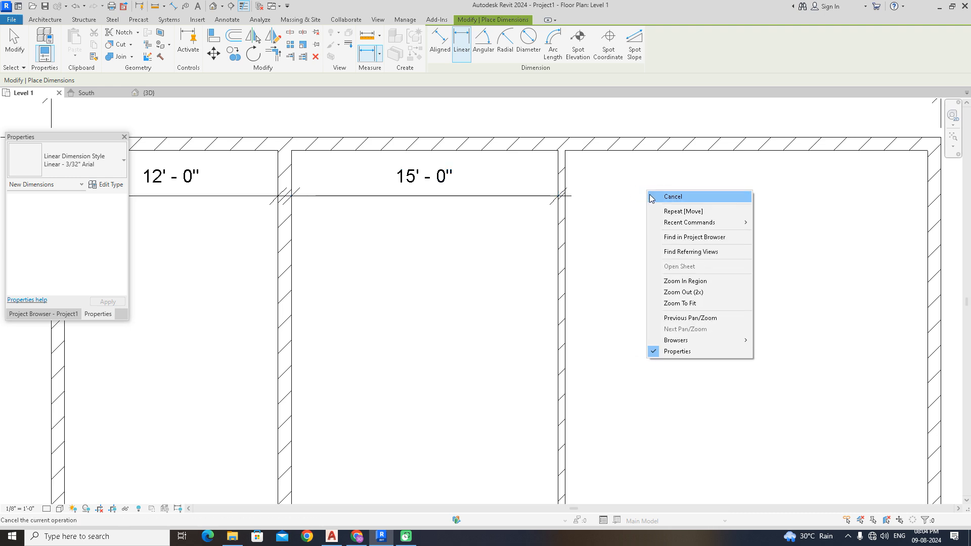
click(667, 196)
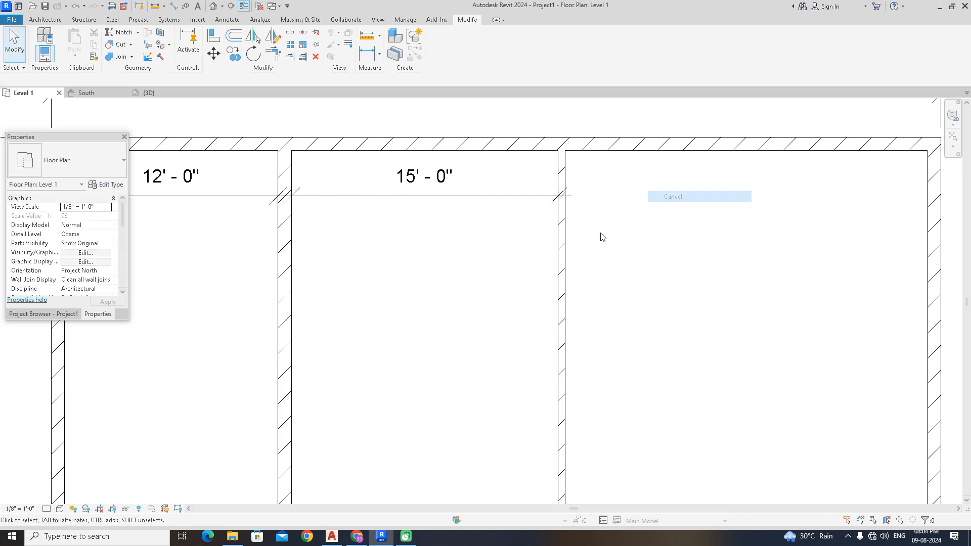
- Set the middle room's clear width to 18' by repositioning the 4.5" partition through its dimension
click(563, 253)
click(640, 263)
scroll(627, 263, down, 2)
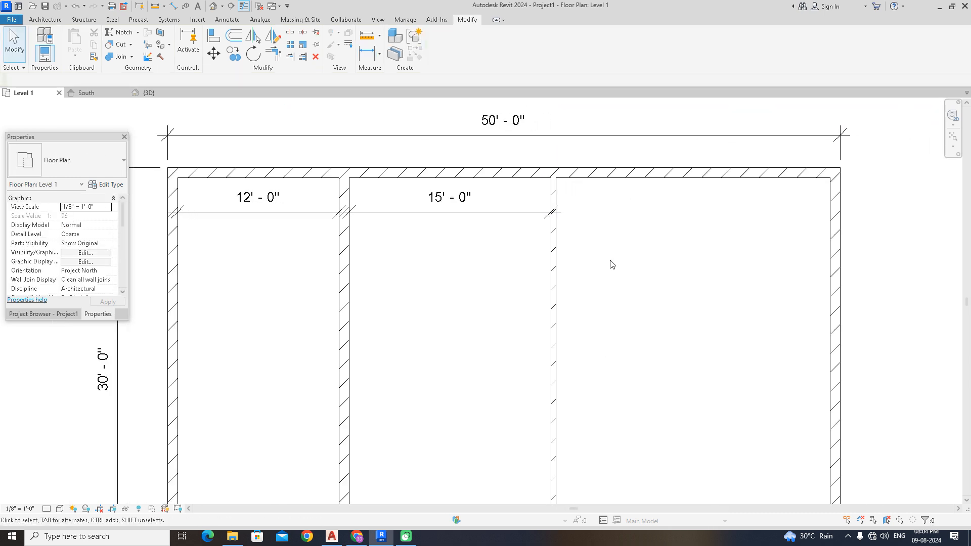
scroll(612, 265, down, 1)
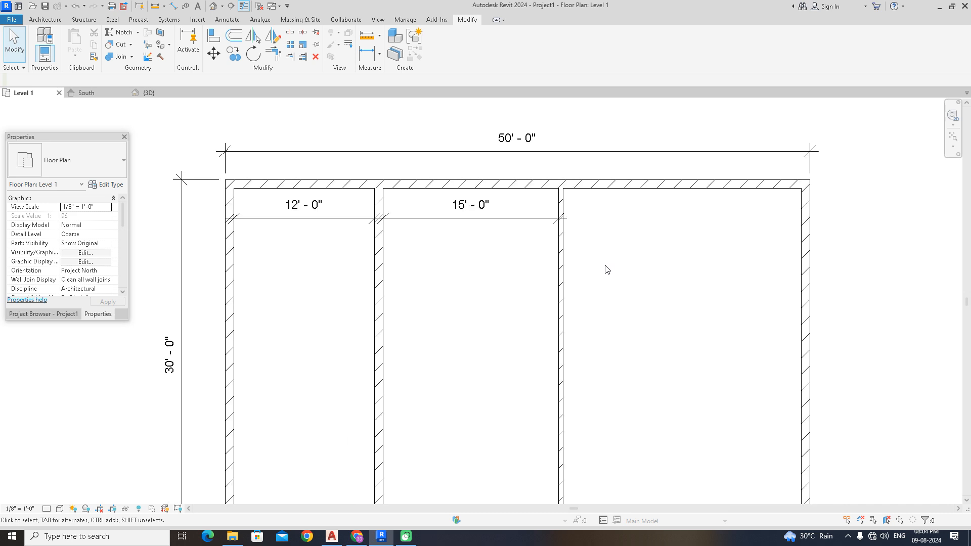
click(568, 288)
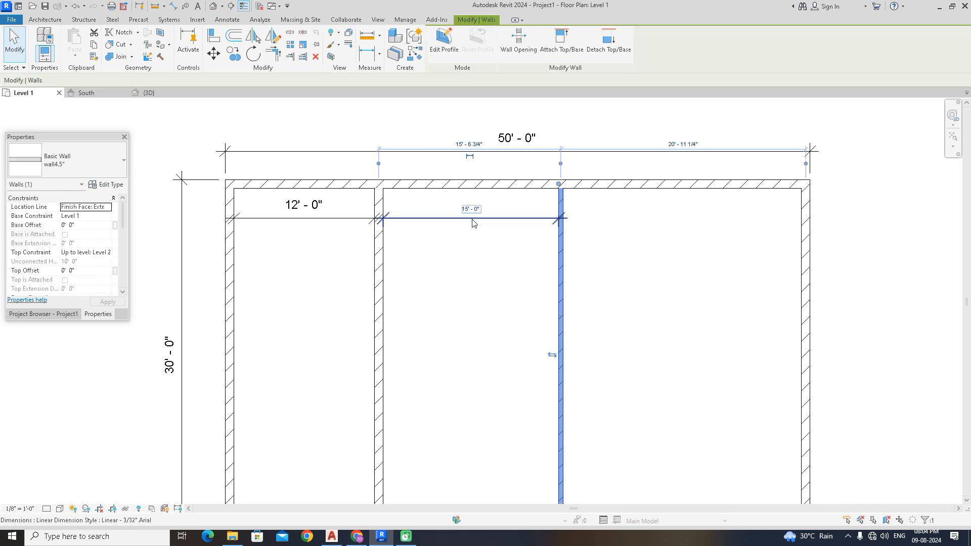
click(509, 279)
click(560, 288)
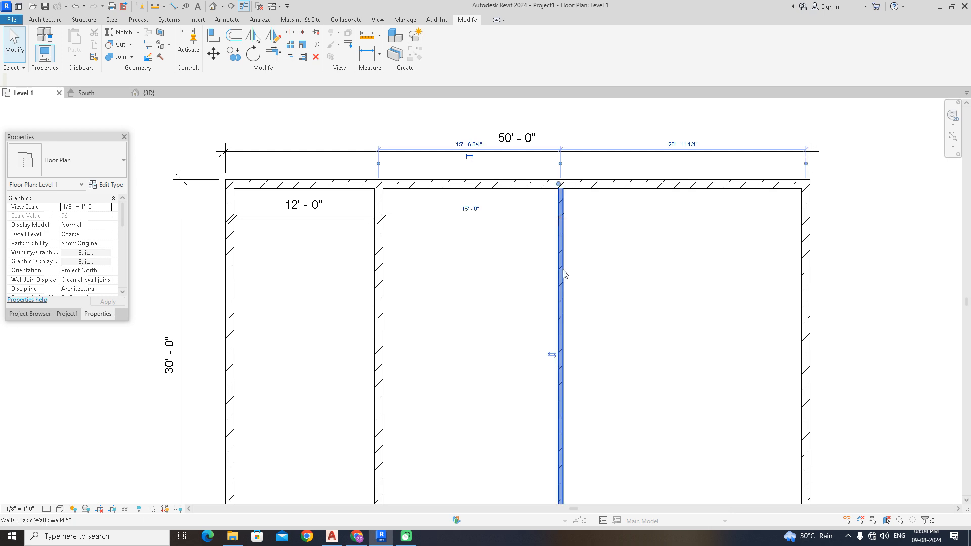
click(476, 209)
text(18)
key(Return)
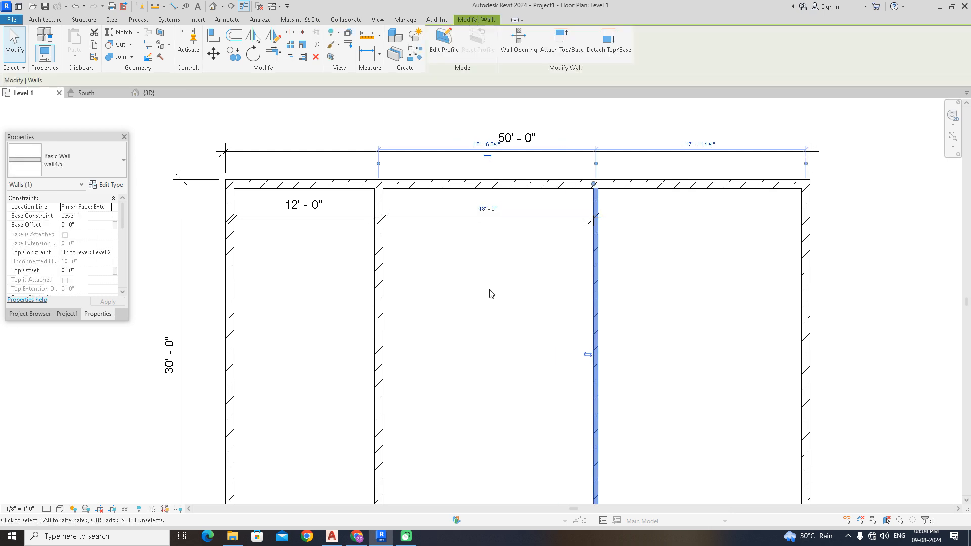
click(489, 293)
- Set the middle room's clear width to 12' by repositioning the 4.5" partition through its dimension
click(595, 273)
click(487, 205)
text(12)
key(Return)
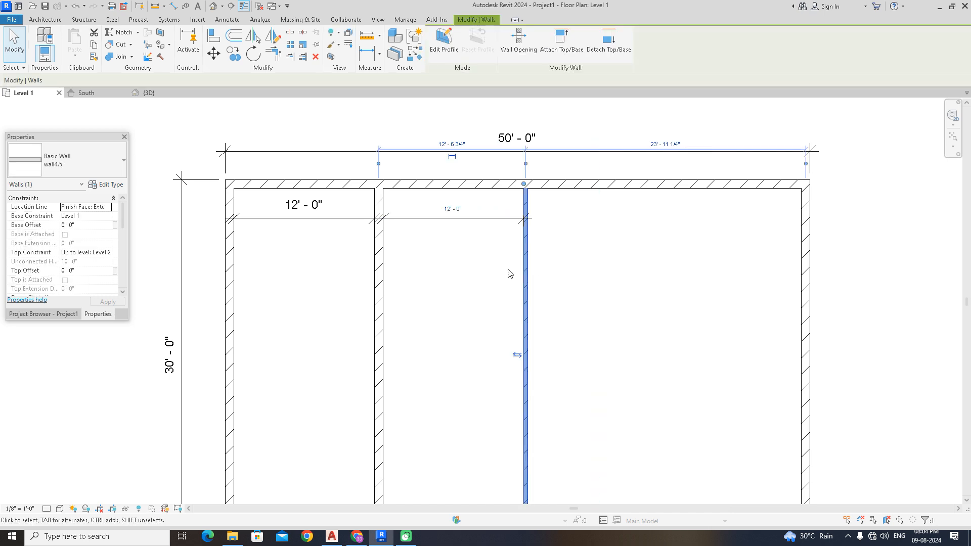
click(475, 268)
- Delete the linear dimensions of the middle room and the left room
click(462, 223)
key(Delete)
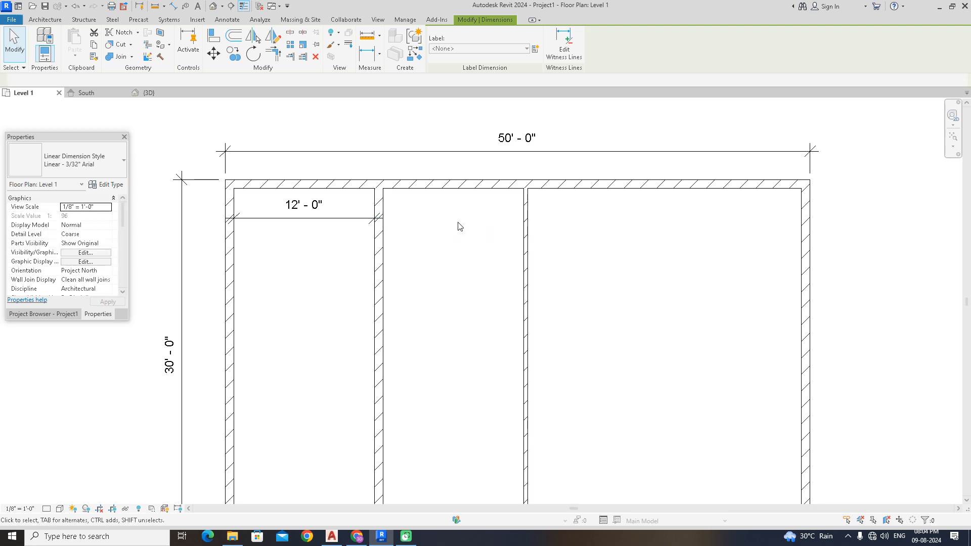
click(354, 222)
key(Delete)
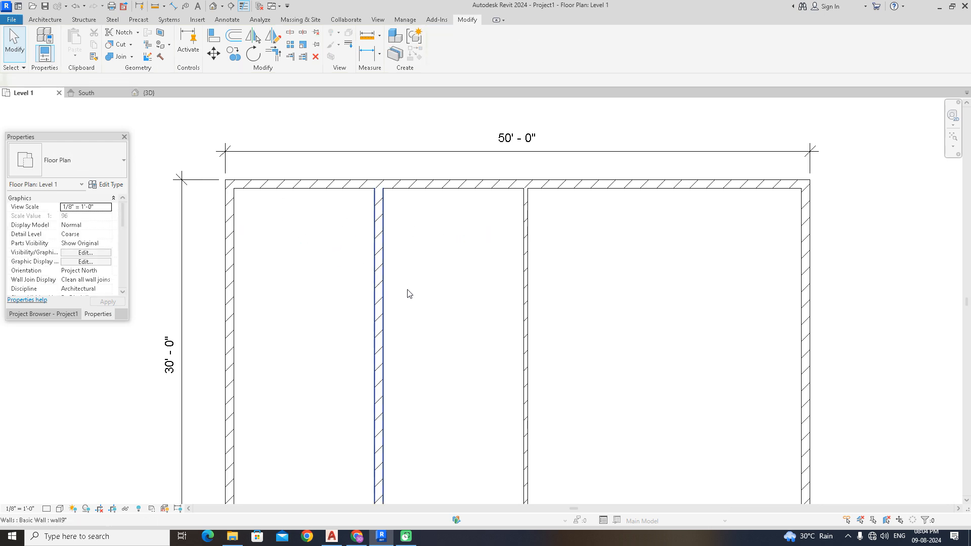
- Shift the witness lines of the 4.5" partition's temporary dimension from the wall centres to the middle room's inner wall faces
click(531, 252)
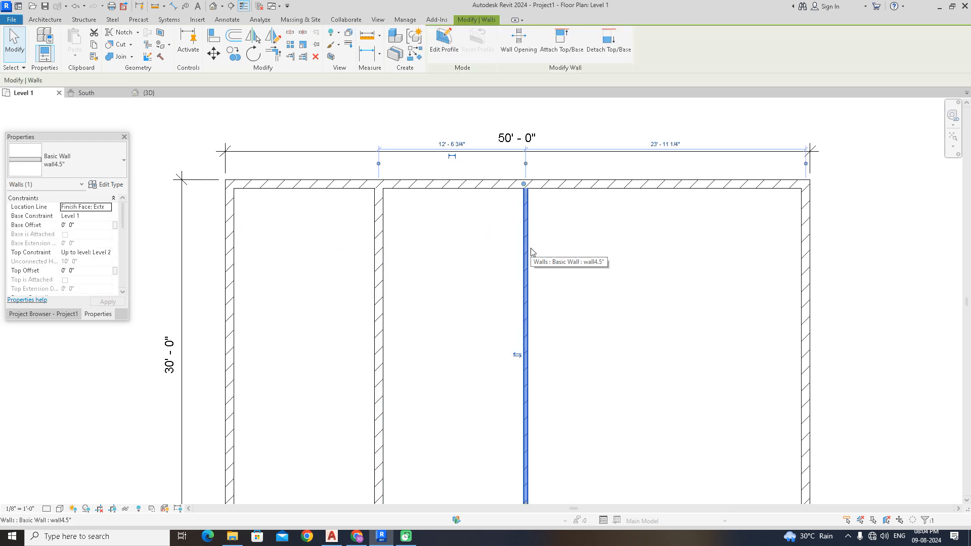
scroll(488, 217, up, 2)
scroll(462, 182, up, 1)
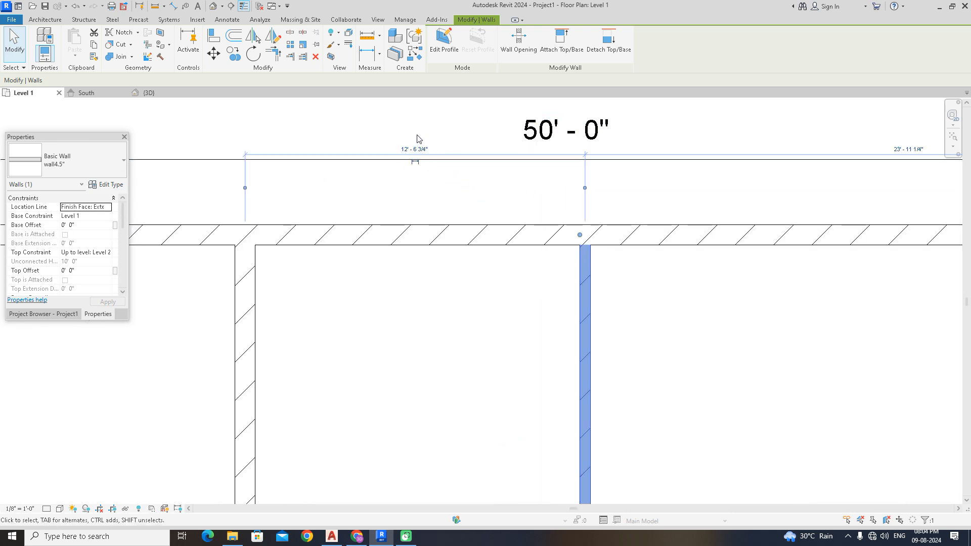
drag(246, 188, 255, 188)
click(254, 188)
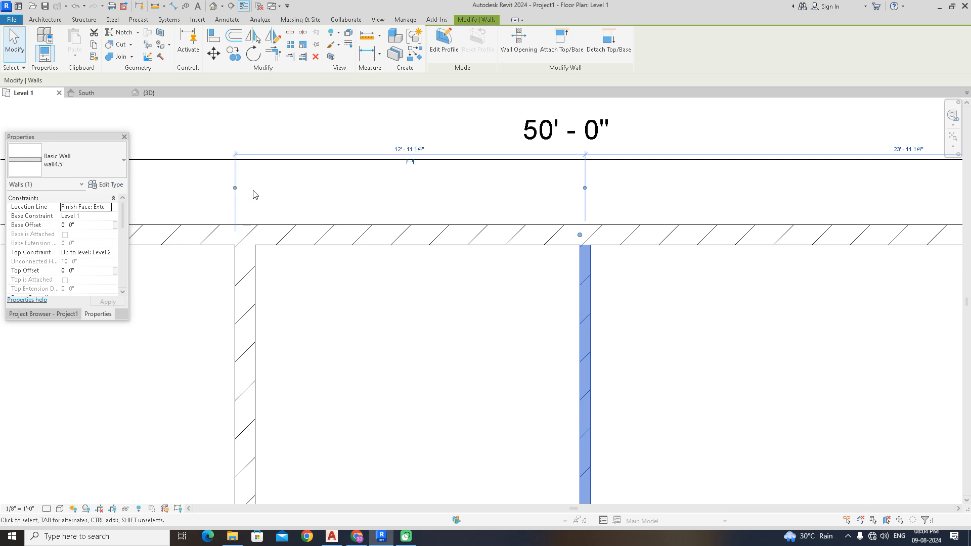
click(235, 189)
click(586, 189)
click(590, 190)
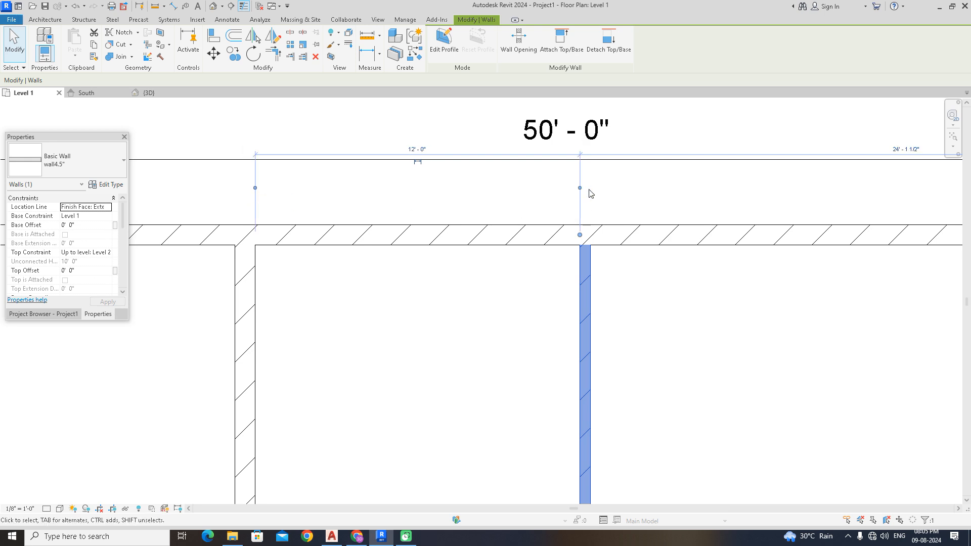
- Set the temporary dimension between the two partitions' facing sides to 15'
click(422, 149)
text(1)
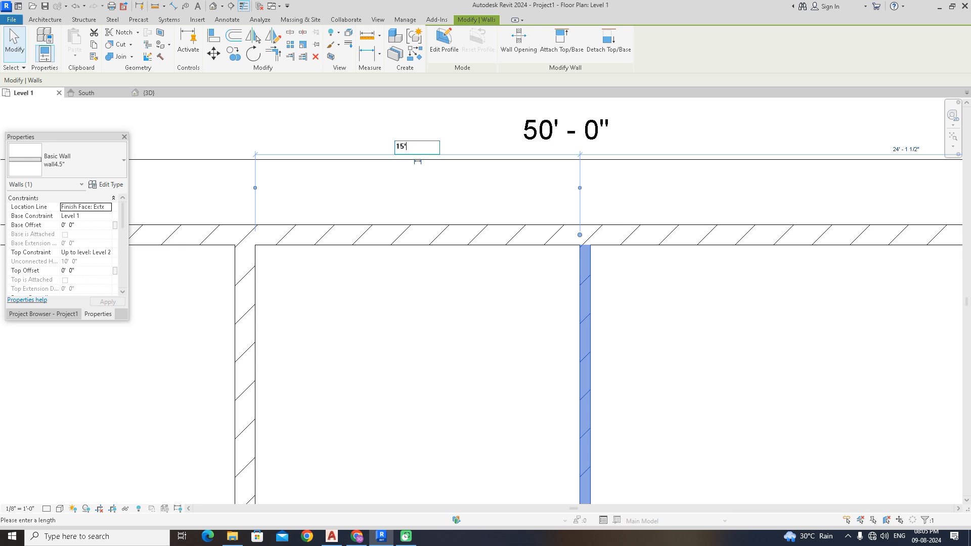
text(5')
key(Return)
click(478, 323)
- Offset a copy of the 4.5" partition 12' 4 1/2" towards the right exterior wall
scroll(520, 339, down, 2)
middle_drag(521, 339, 522, 276)
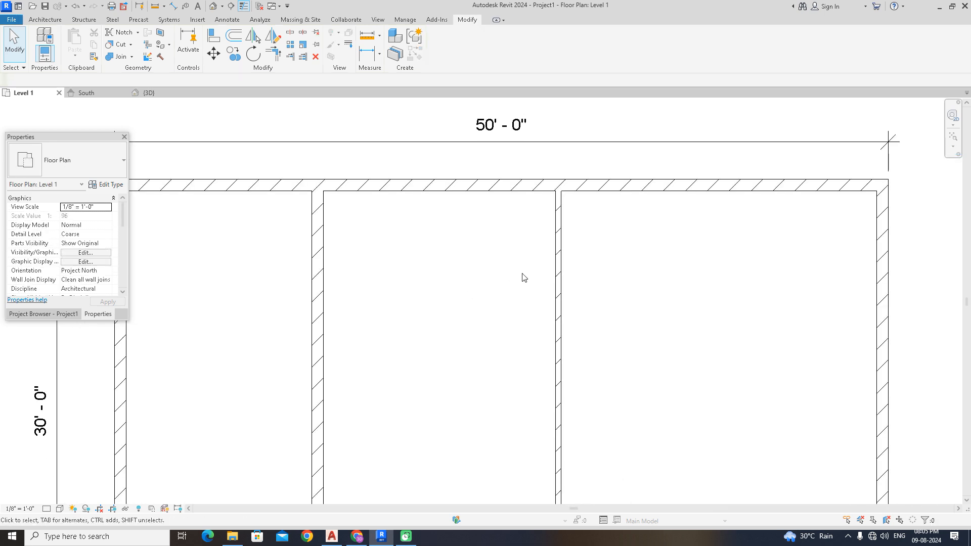
scroll(522, 276, down, 2)
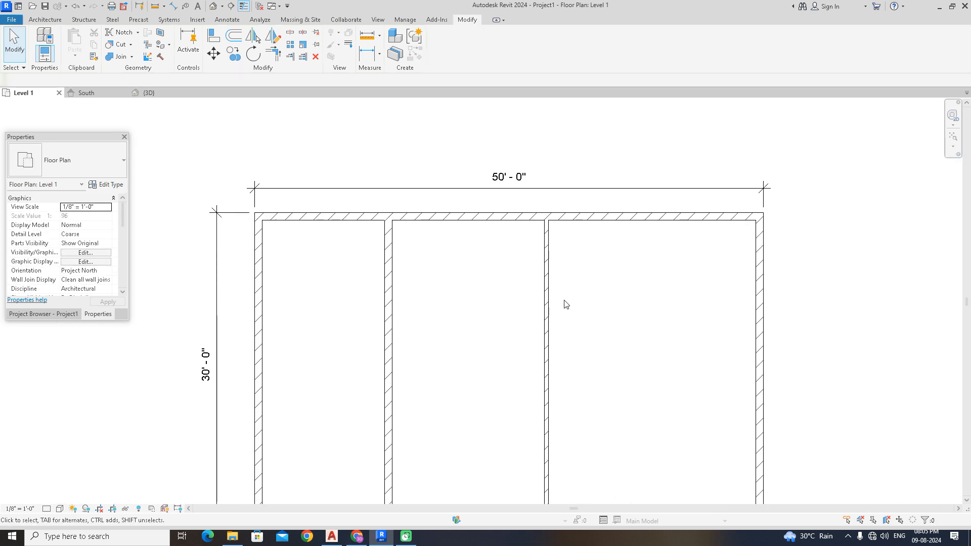
click(238, 40)
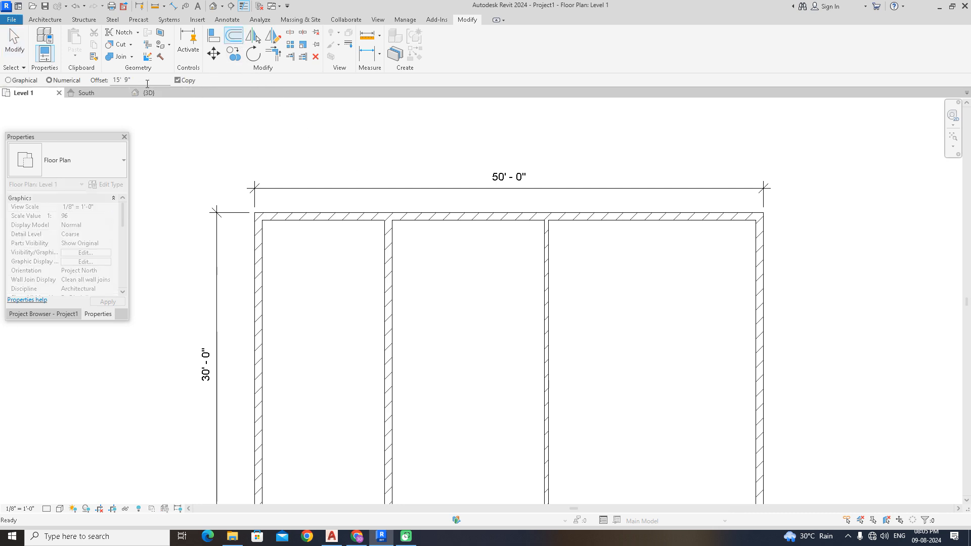
text(12'4.5)
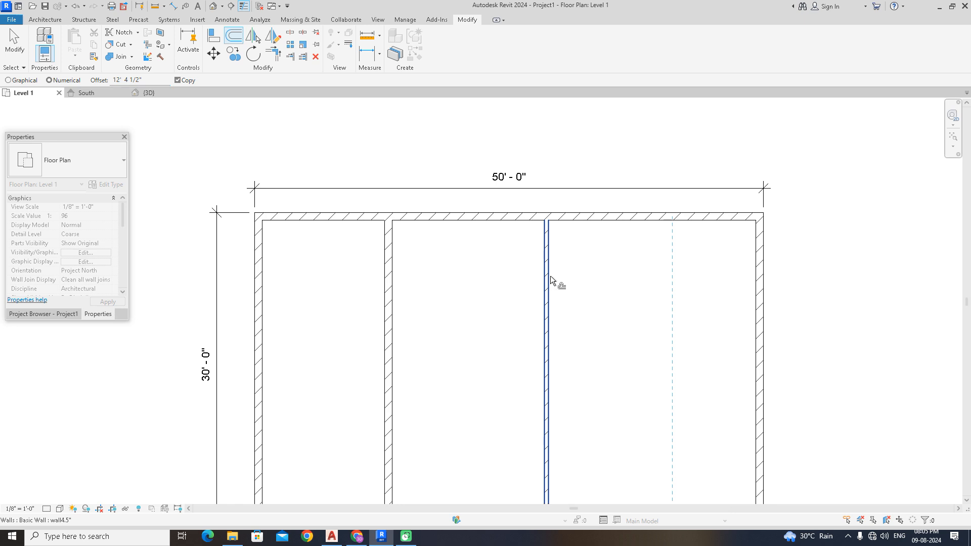
click(552, 281)
- Add linear dimensions between the inner wall faces of the three rooms left of the new partition, aligned in one row
click(367, 53)
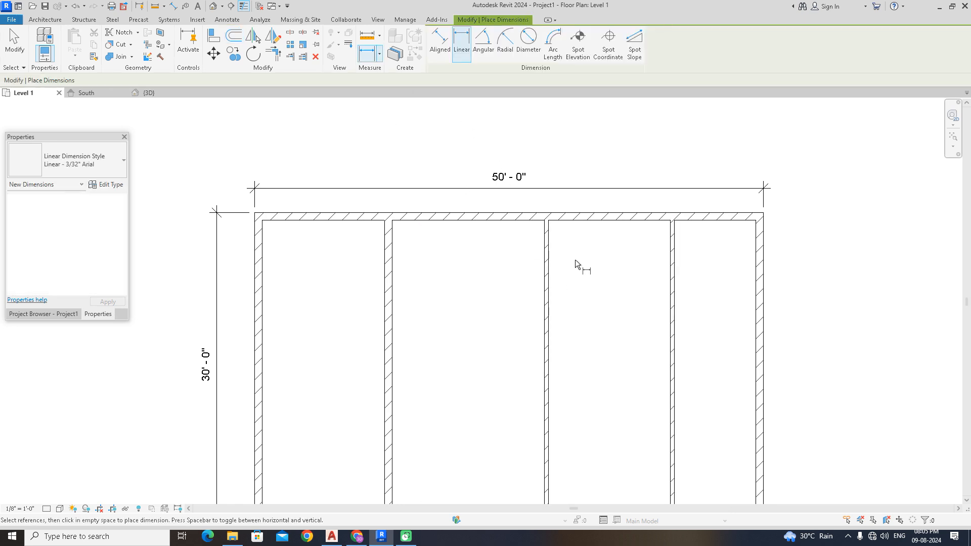
click(550, 223)
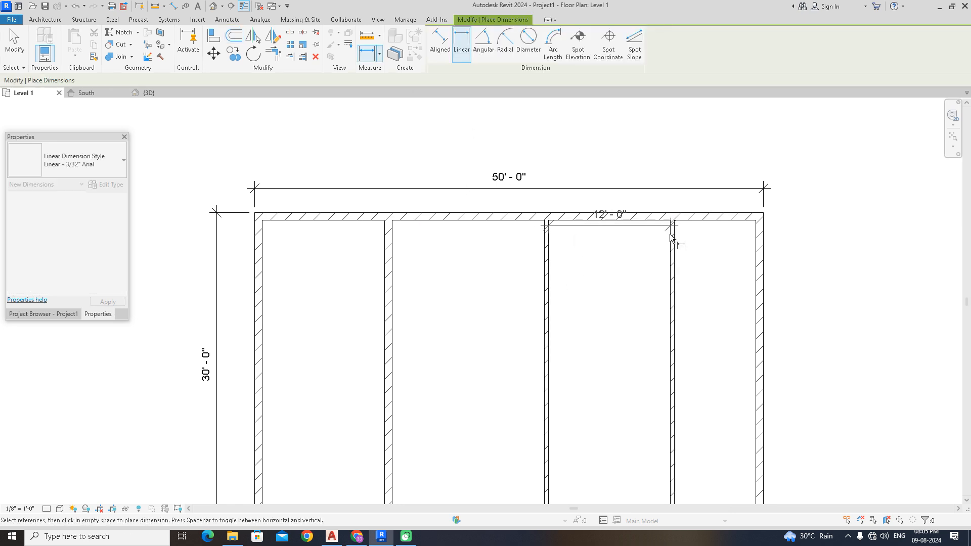
click(672, 254)
click(614, 255)
click(396, 223)
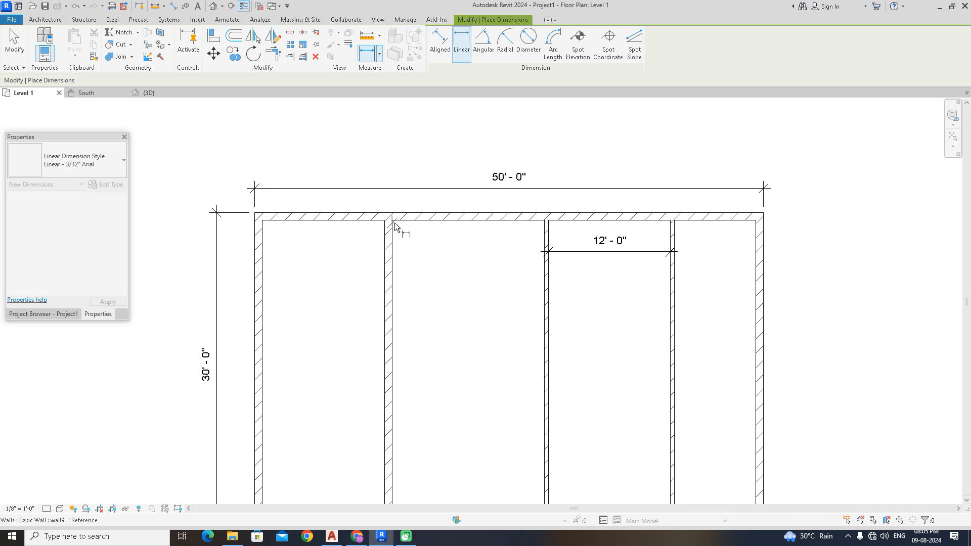
click(544, 229)
click(542, 253)
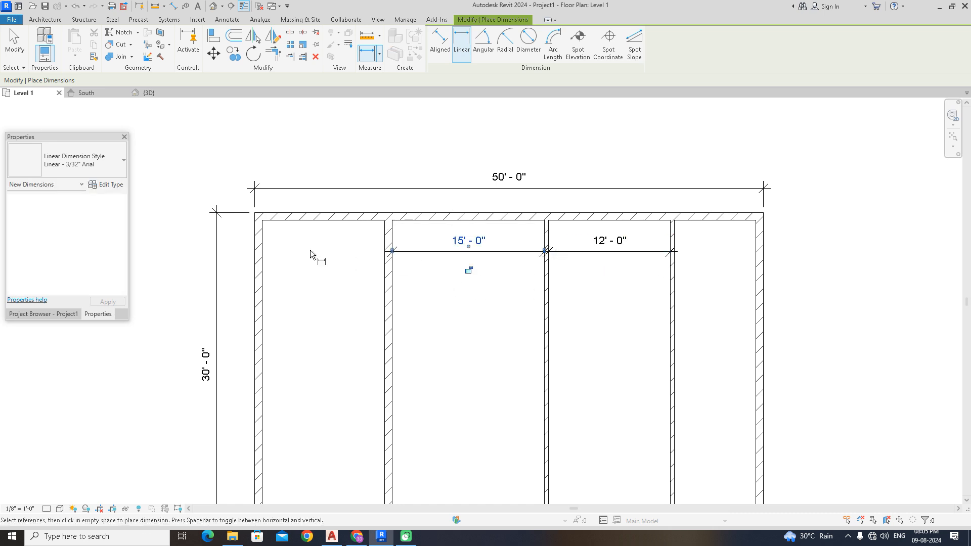
click(260, 224)
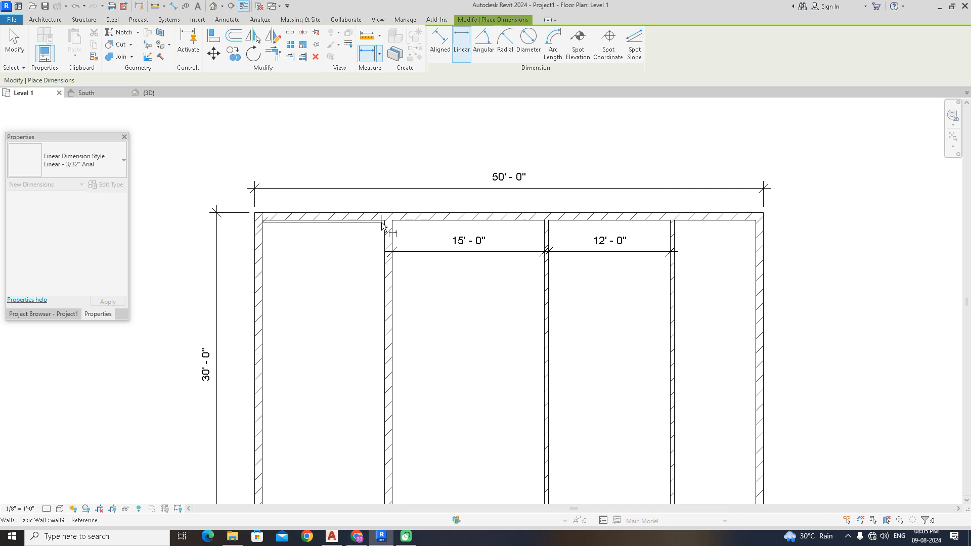
click(386, 226)
click(386, 250)
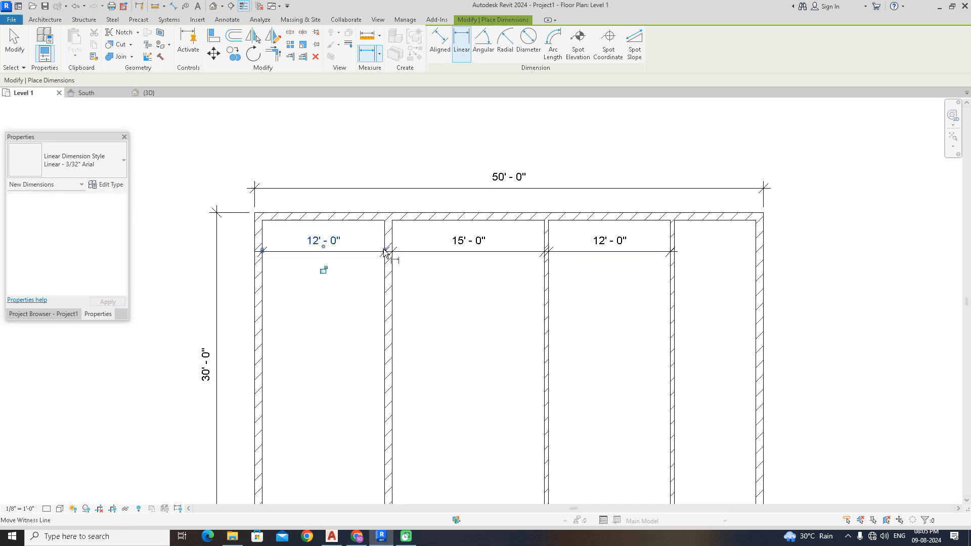
right_click(457, 284)
click(471, 290)
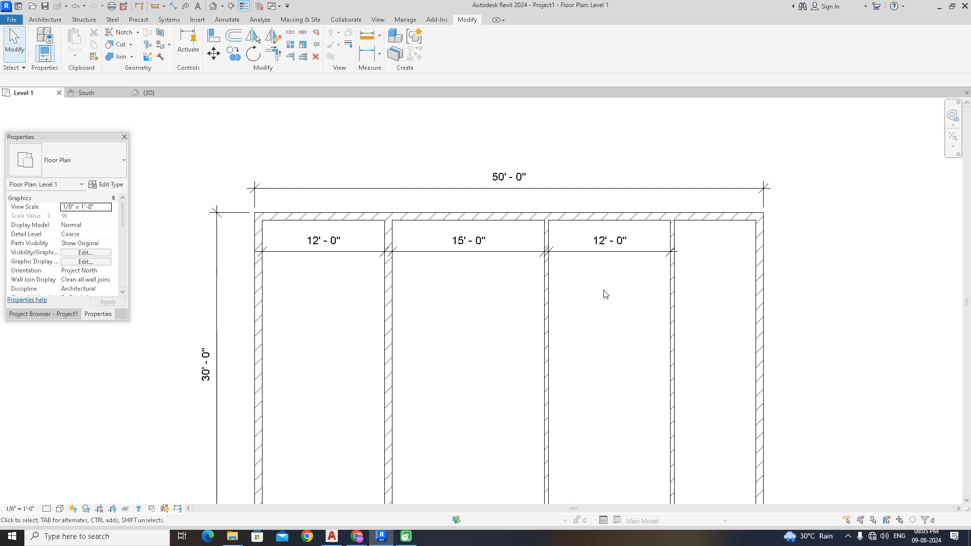
- Change the rightmost partition's wall type from wall4.5" to wall9"
scroll(606, 294, down, 3)
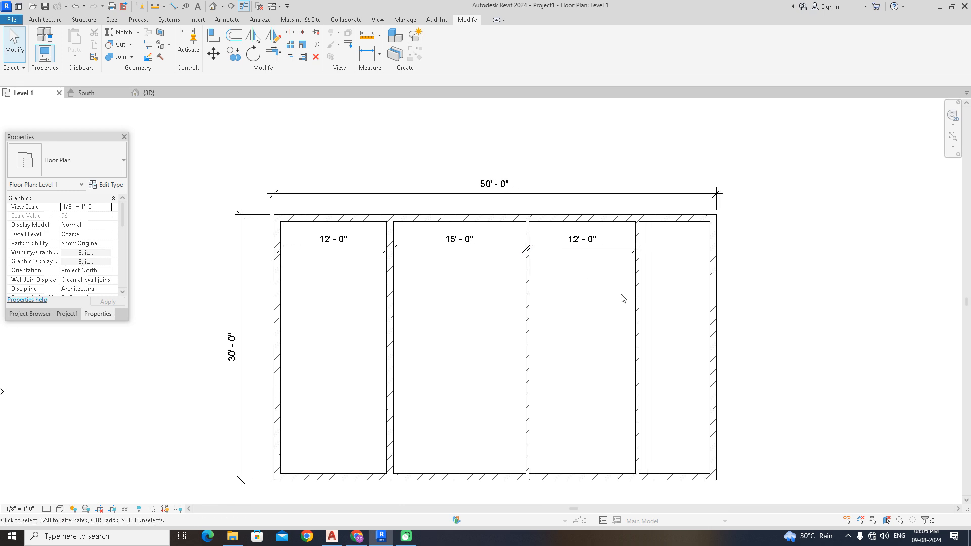
click(640, 302)
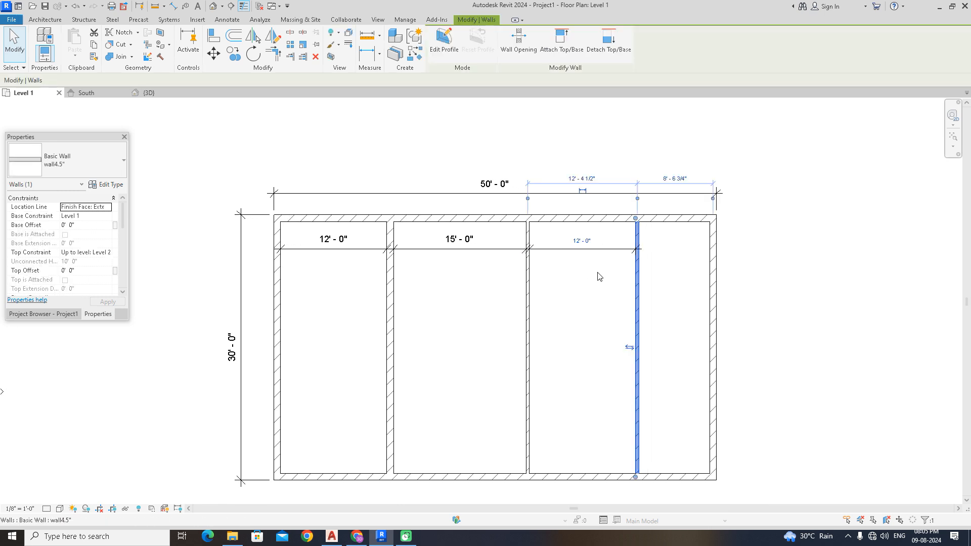
click(108, 172)
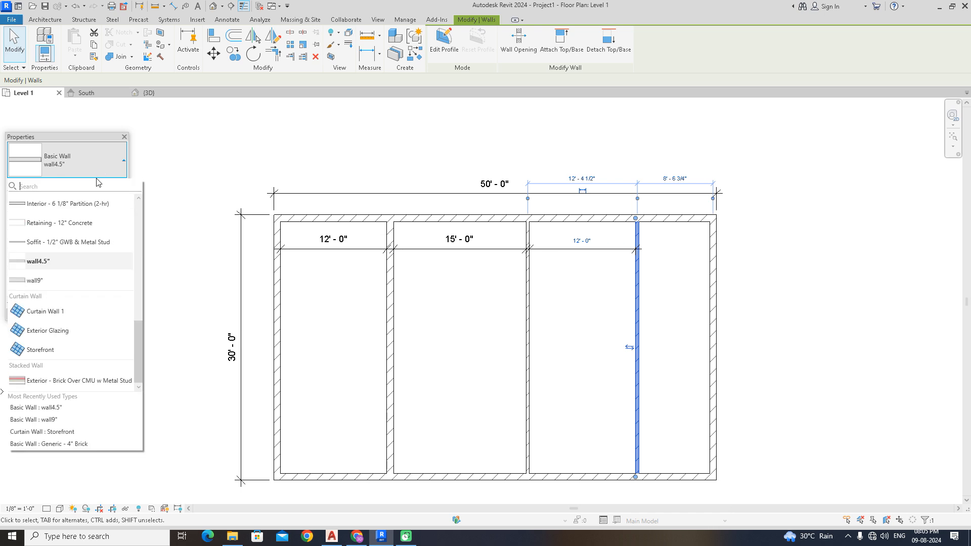
click(59, 282)
click(515, 303)
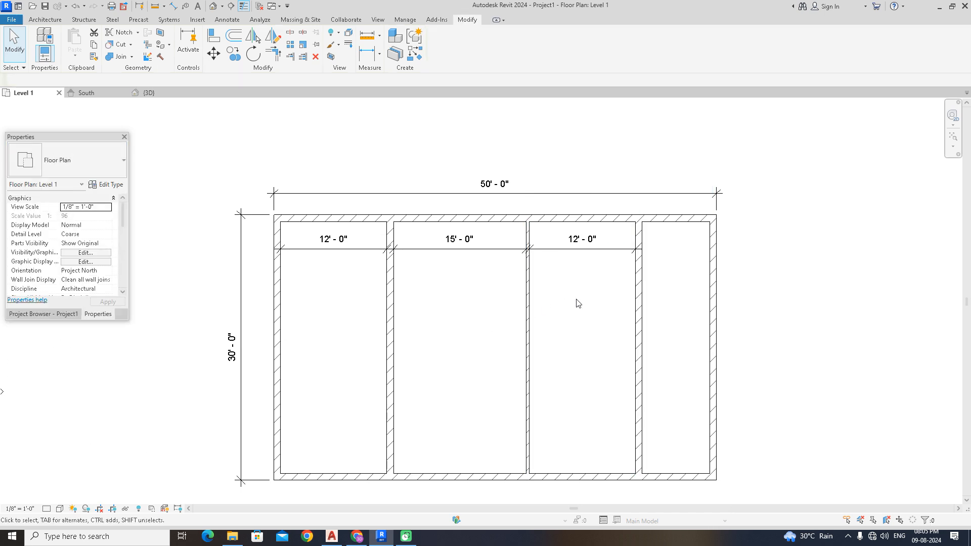
scroll(610, 288, up, 3)
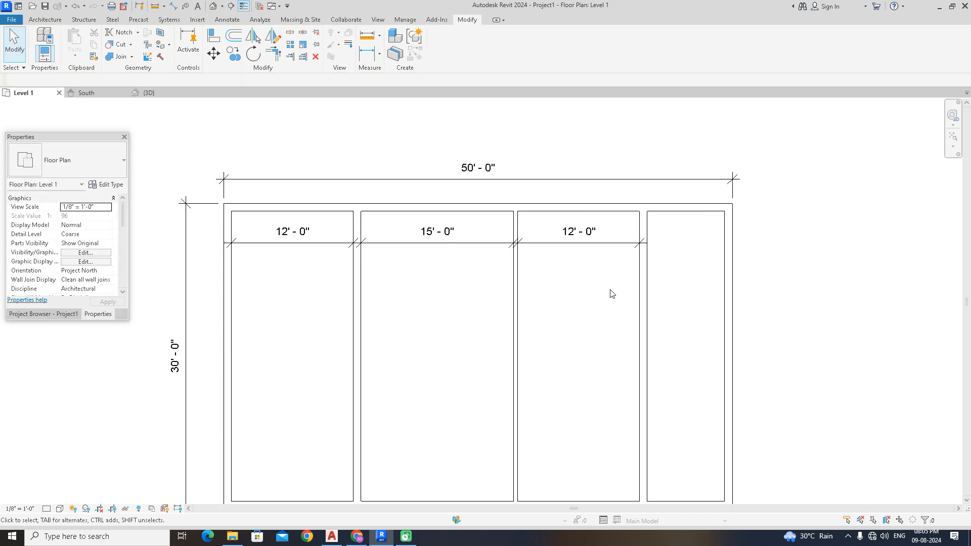
click(644, 293)
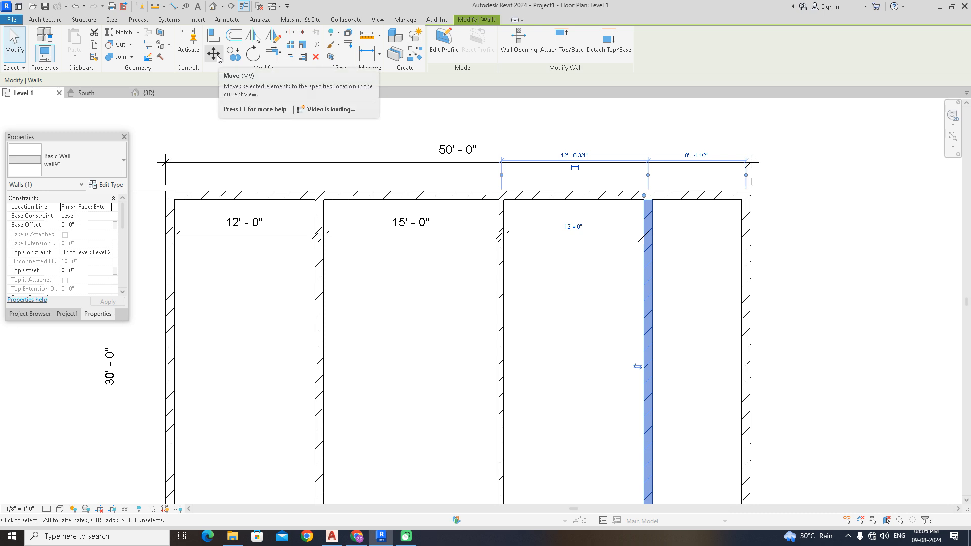
click(581, 376)
scroll(581, 375, down, 3)
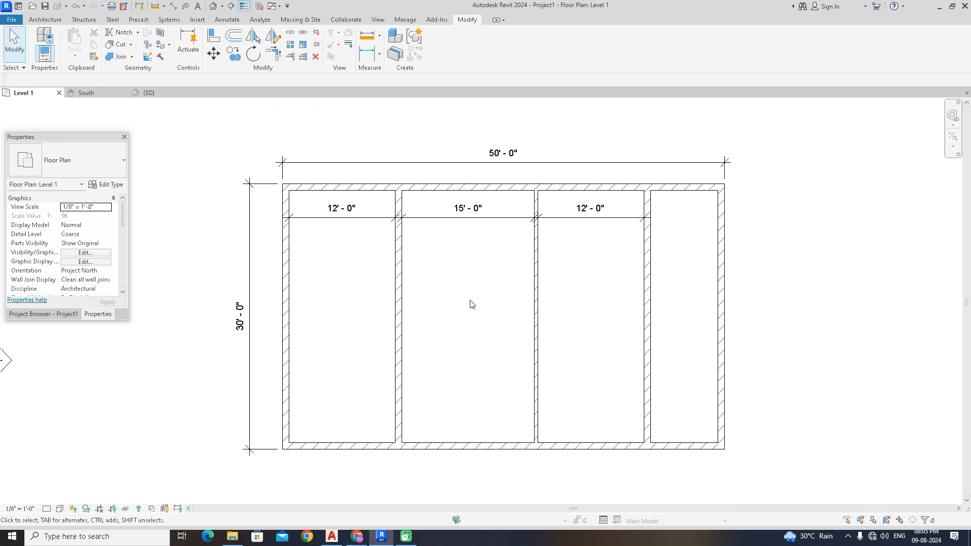
- Offset the top exterior wall 12' 9" downward as a copy, and offset that copy again by the same distance
click(234, 36)
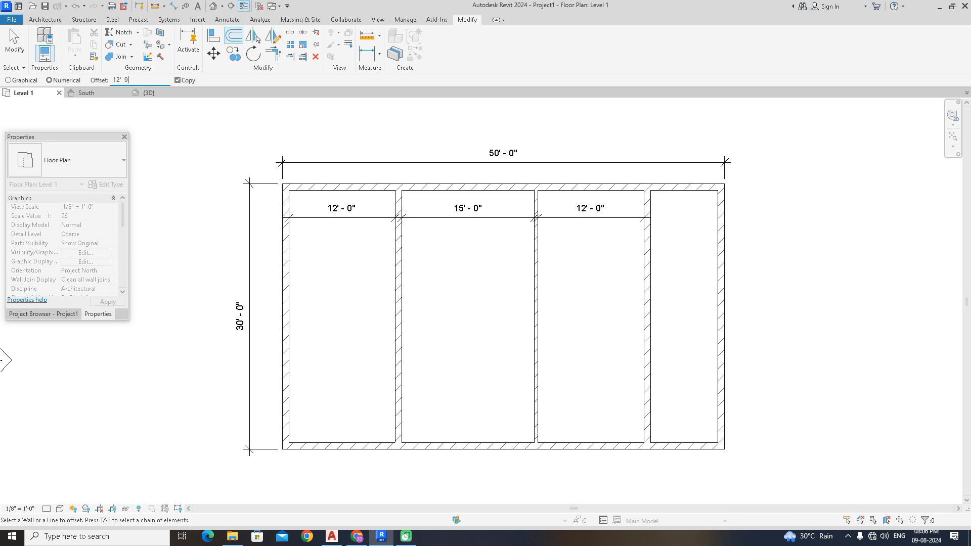
click(317, 187)
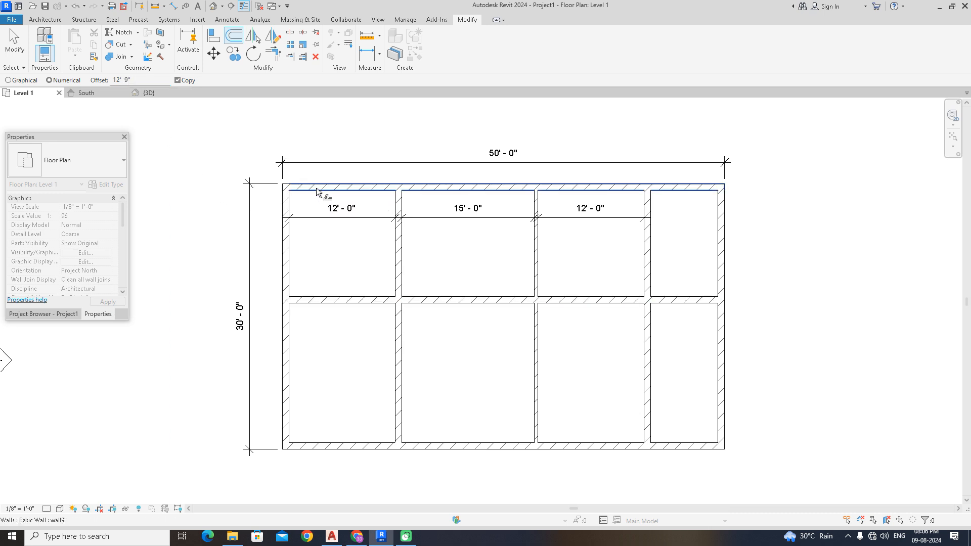
click(354, 307)
right_click(771, 222)
click(783, 227)
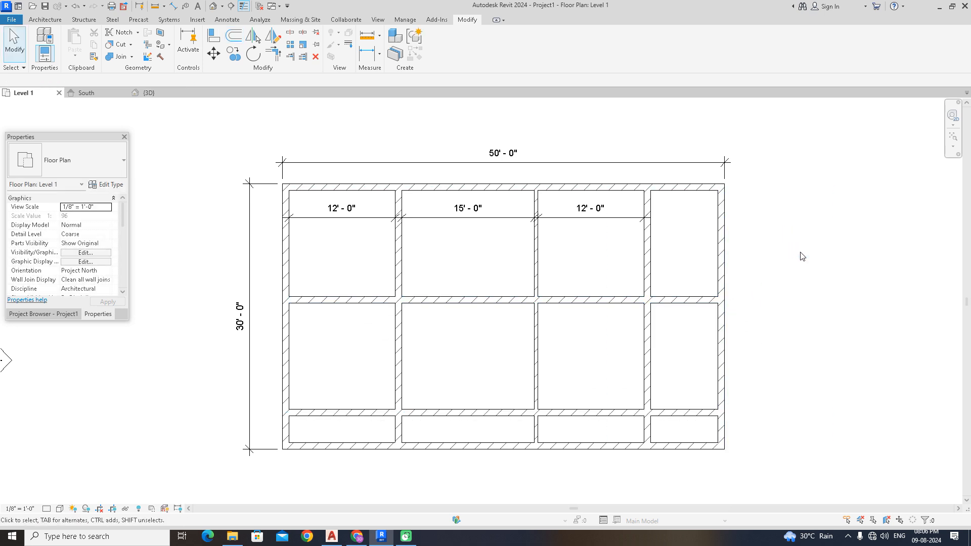
- Trim the left exterior wall and the lower horizontal partition to a corner, removing the wall segment below it
middle_drag(798, 251, 774, 243)
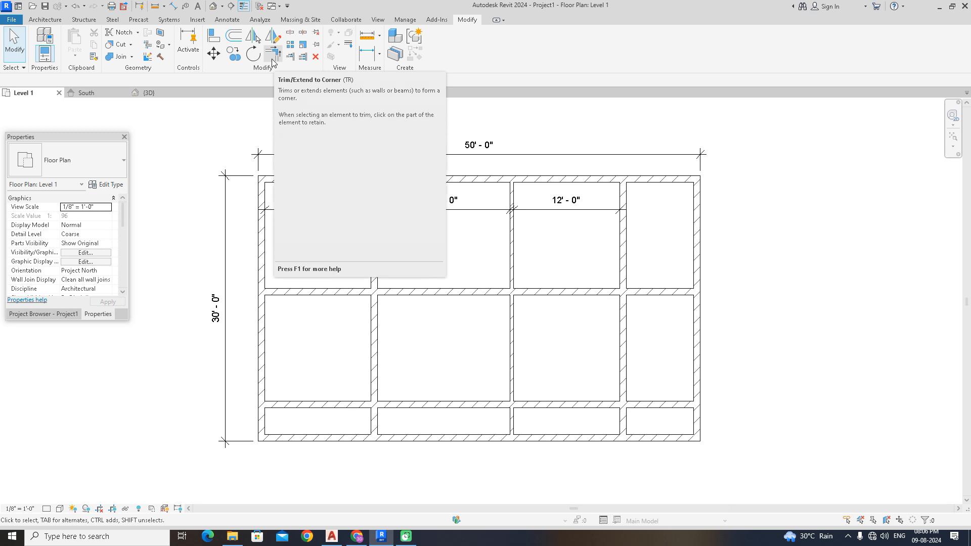
click(273, 52)
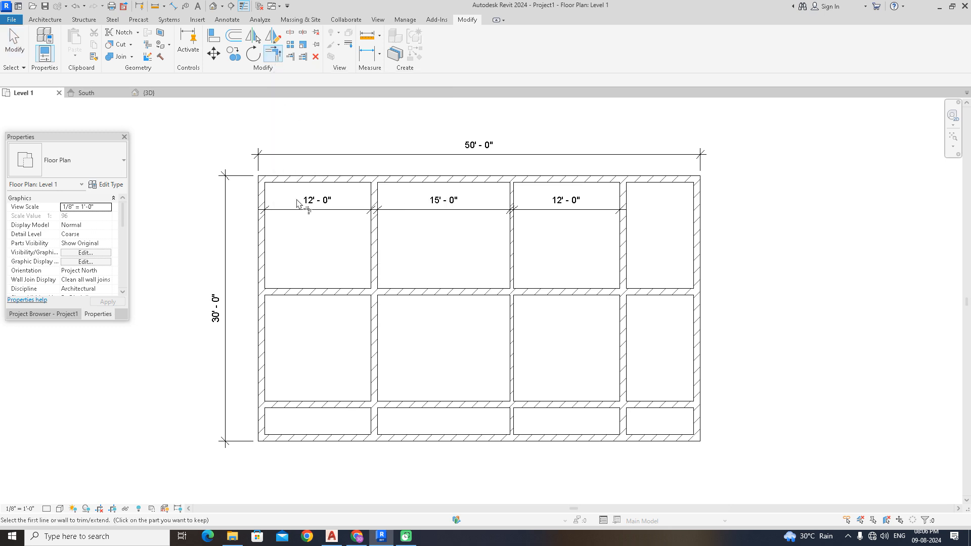
middle_drag(314, 339, 337, 272)
scroll(334, 319, up, 1)
middle_drag(335, 316, 345, 287)
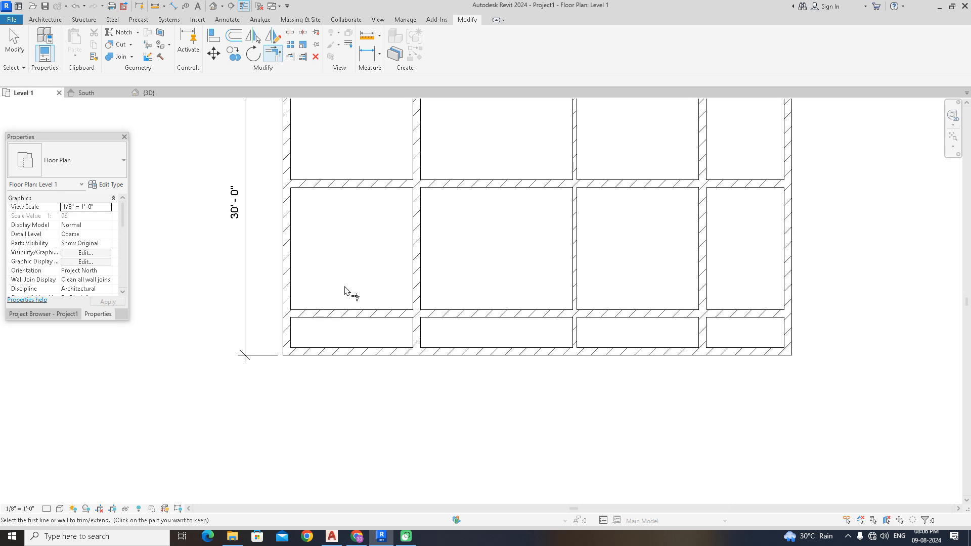
scroll(320, 276, up, 1)
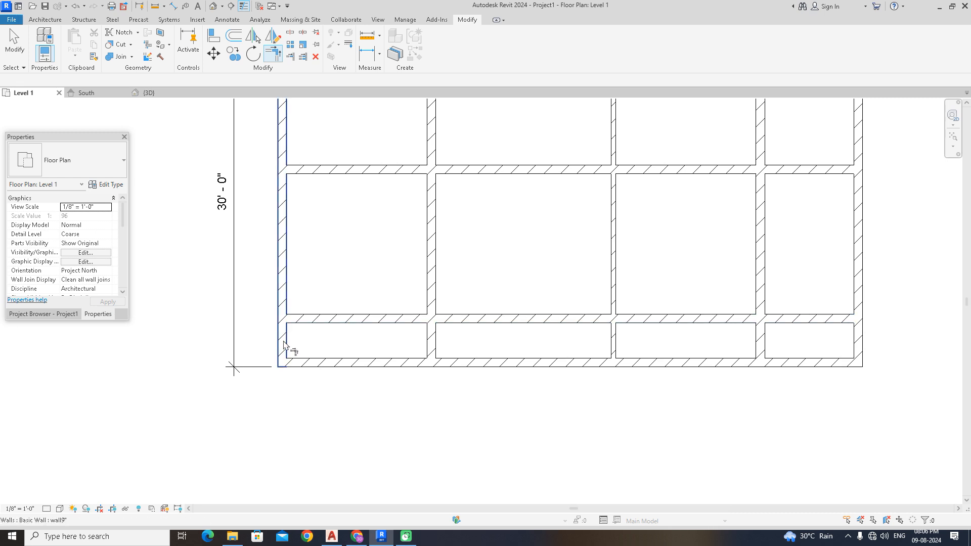
click(338, 320)
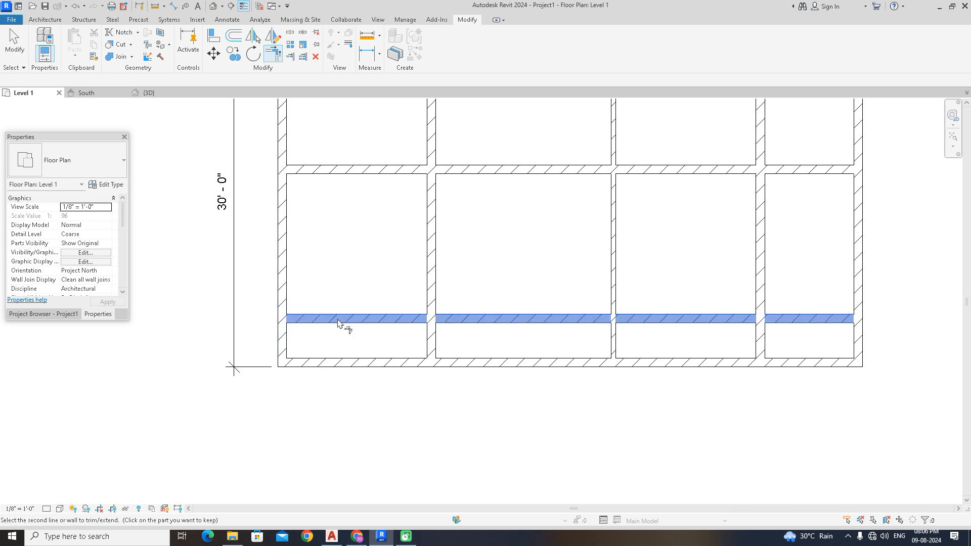
click(287, 257)
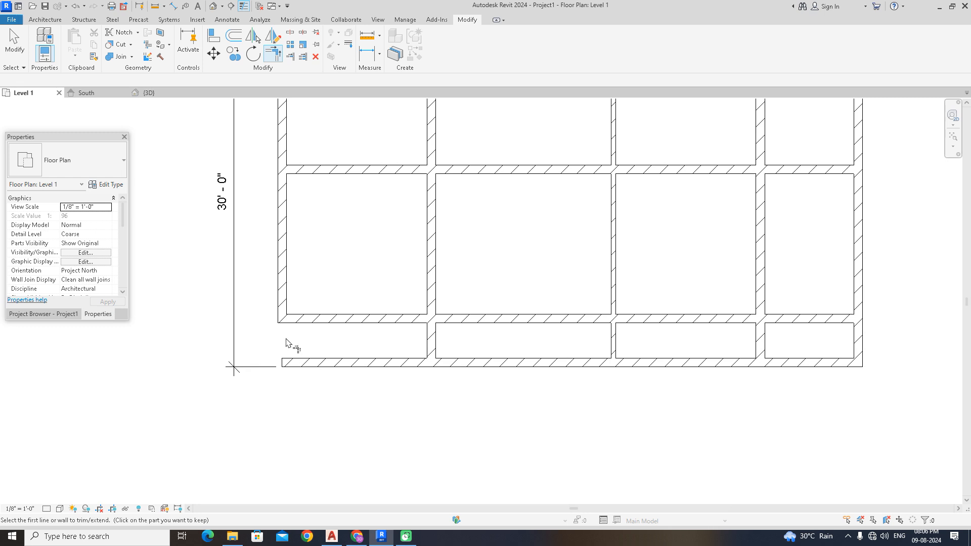
- Trim the right exterior wall and the lower horizontal partition to a corner
middle_drag(542, 326, 389, 325)
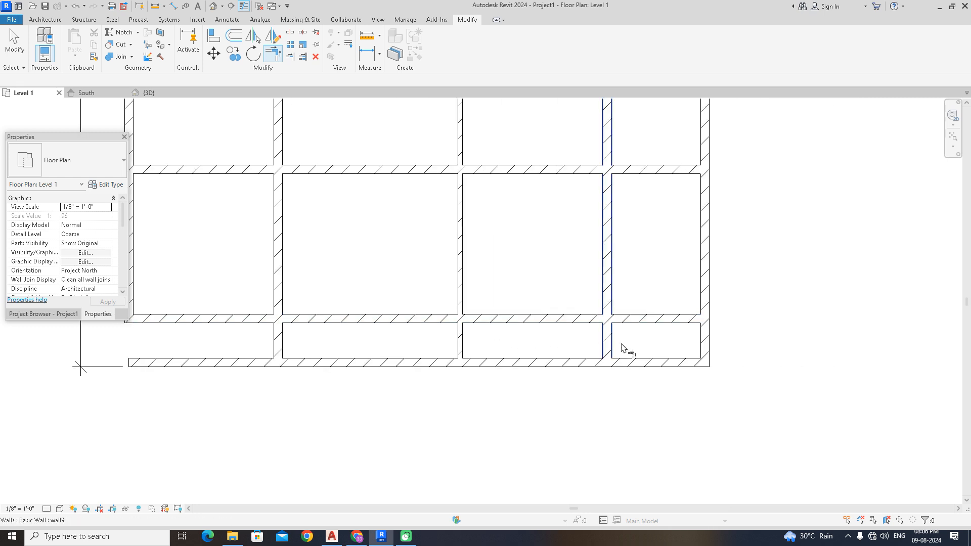
click(648, 324)
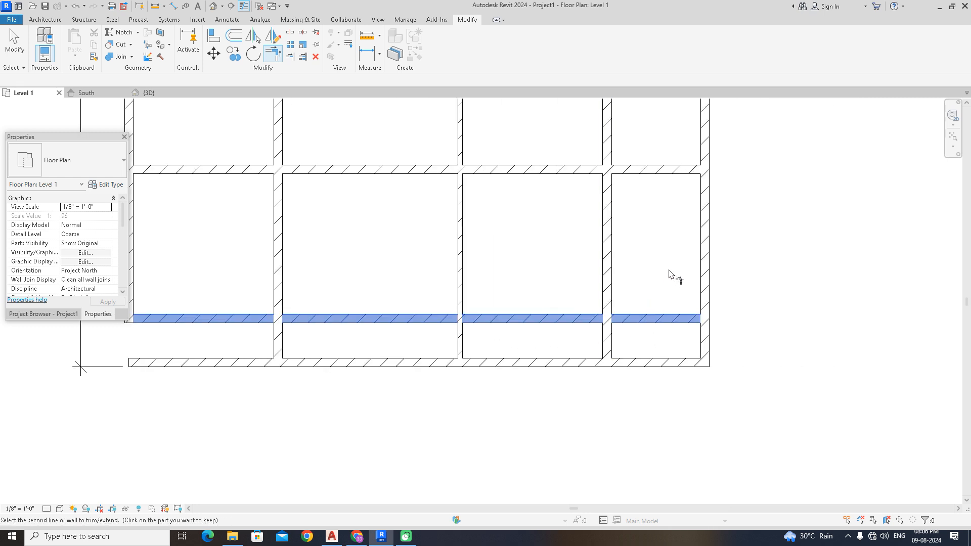
click(704, 267)
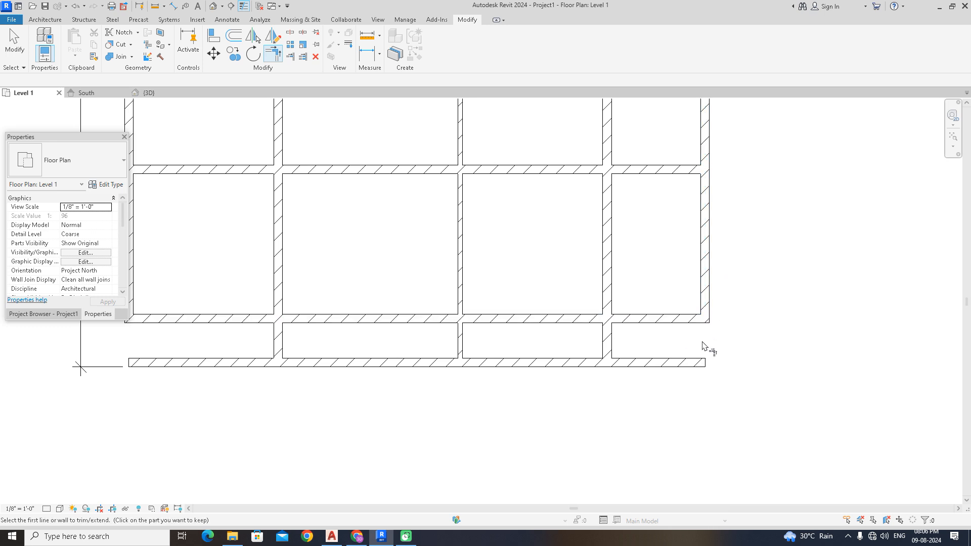
- Trim the bottom exterior wall to corners with the rightmost and leftmost 9" partitions, keeping the stretch between them
middle_drag(636, 350, 707, 336)
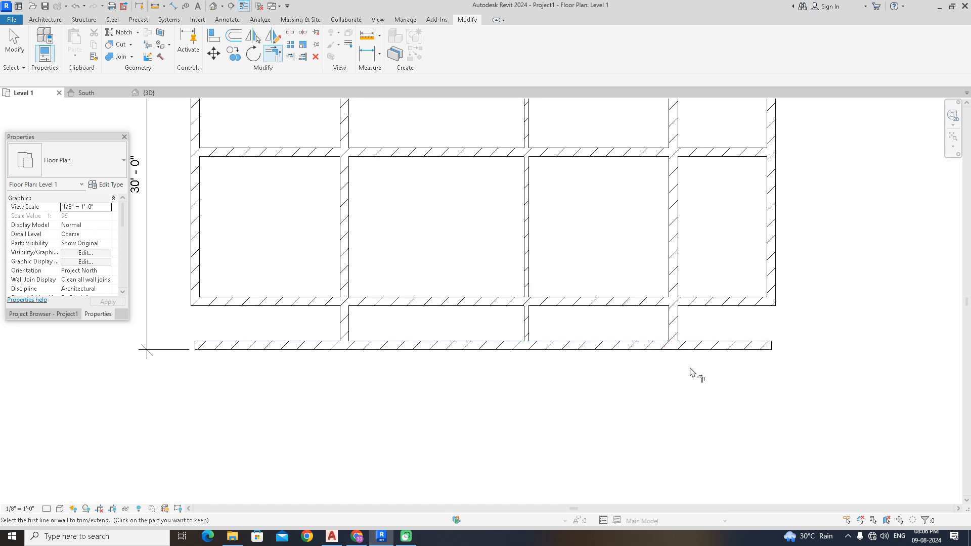
click(714, 347)
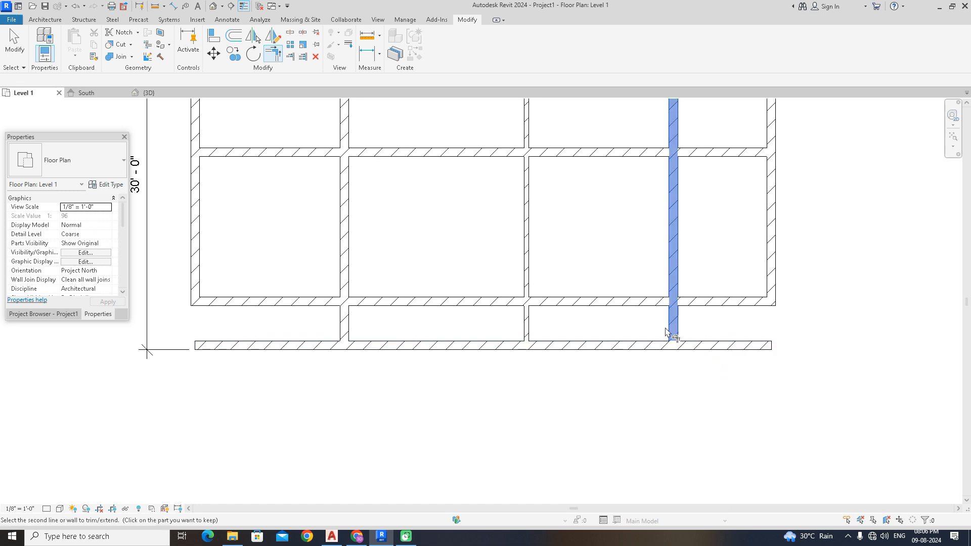
click(639, 344)
click(373, 345)
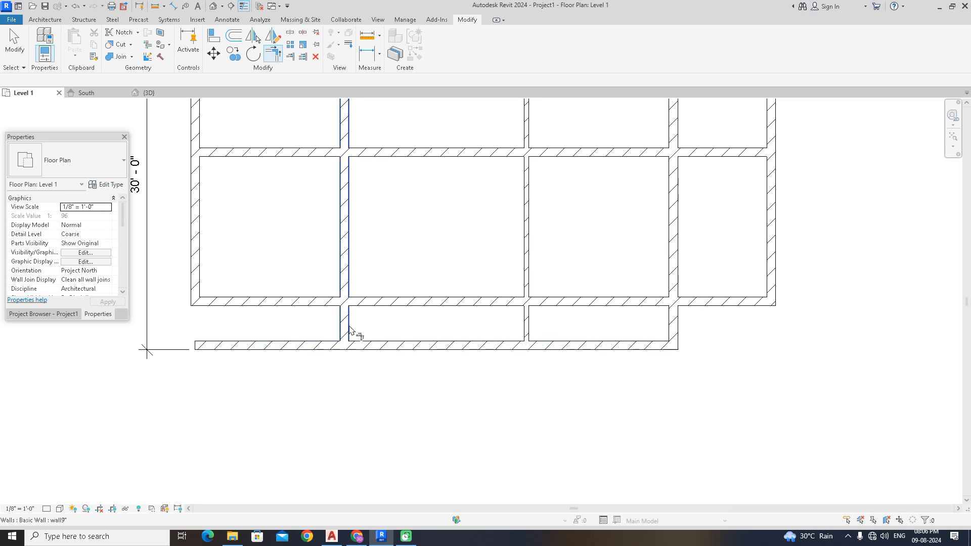
click(384, 351)
- Extend the left exterior wall and the bottom exterior wall to meet at a corner
scroll(407, 379, down, 2)
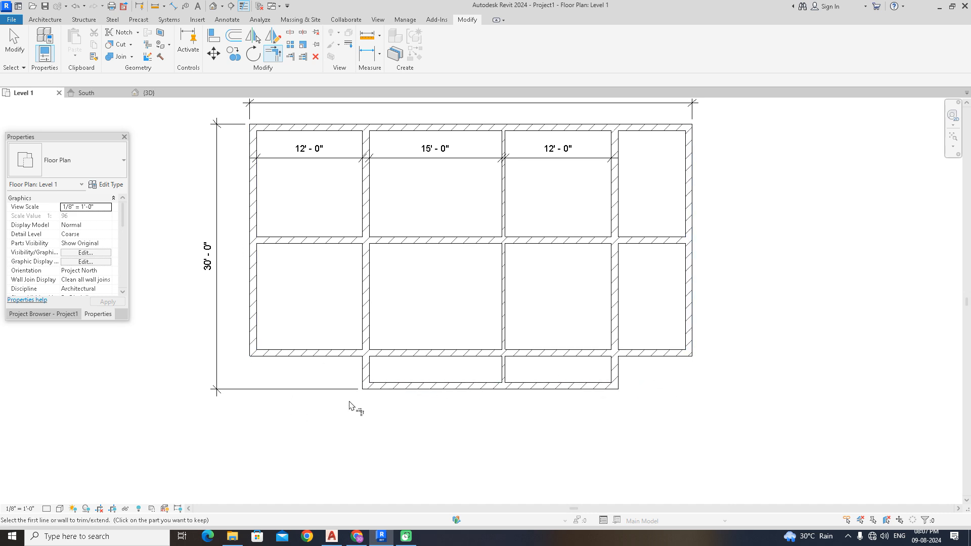
click(254, 326)
click(429, 386)
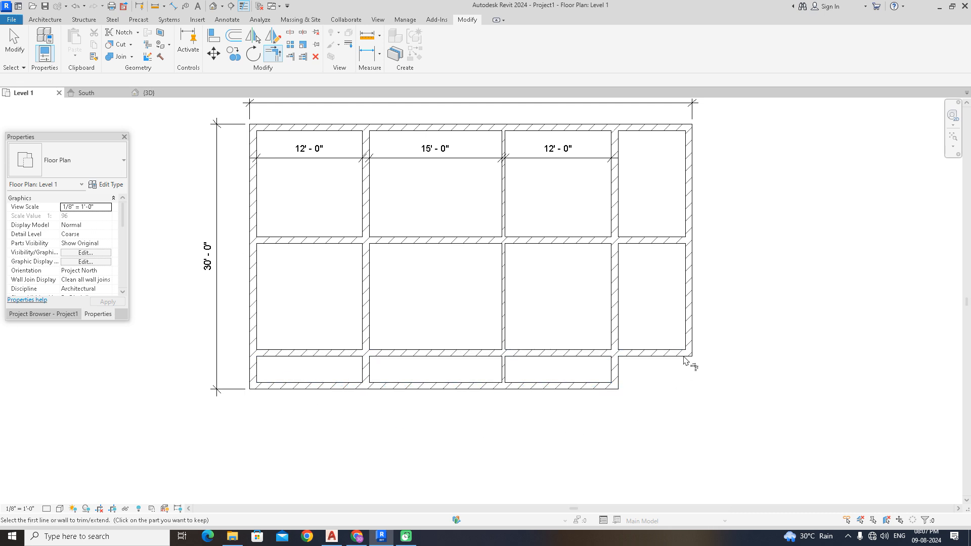
- Extend the right exterior wall and the bottom exterior wall to meet at a corner
click(697, 332)
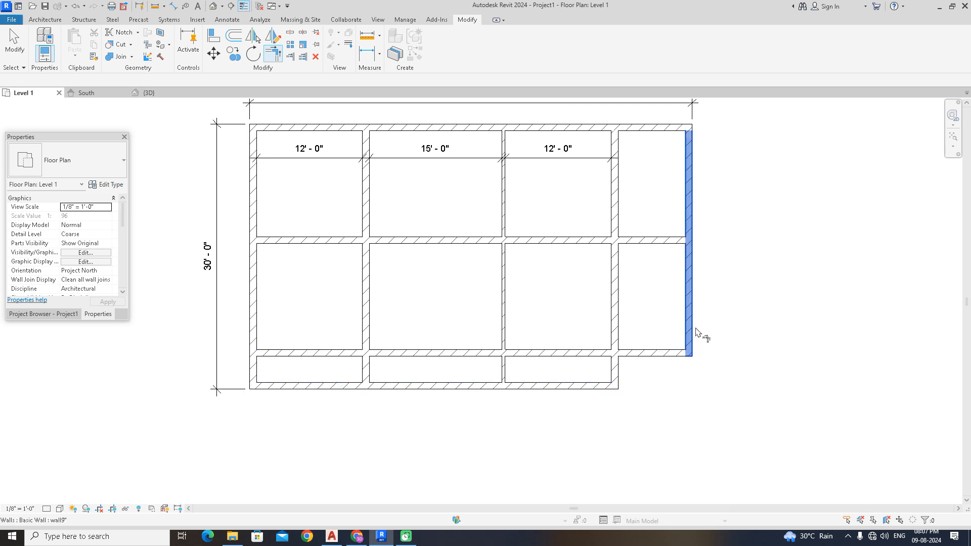
click(582, 390)
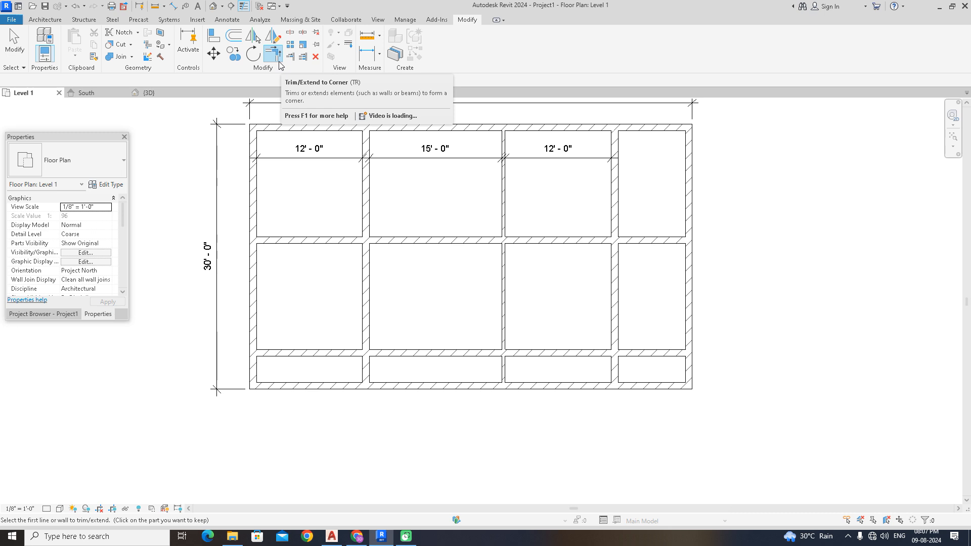
middle_drag(282, 255, 281, 299)
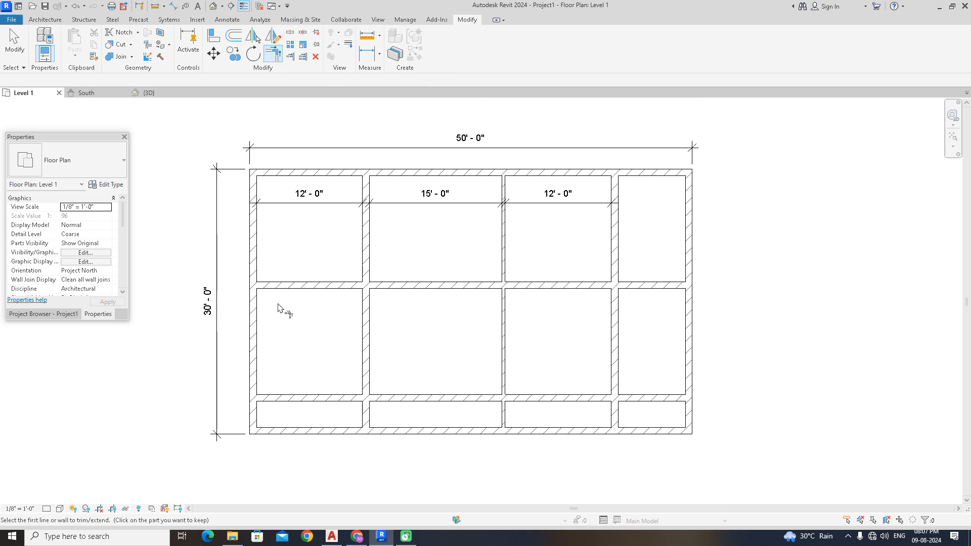
- Trim the left exterior wall with the middle horizontal partition, and the leftmost vertical partition with the top exterior wall, into corners
click(253, 341)
click(306, 285)
click(365, 232)
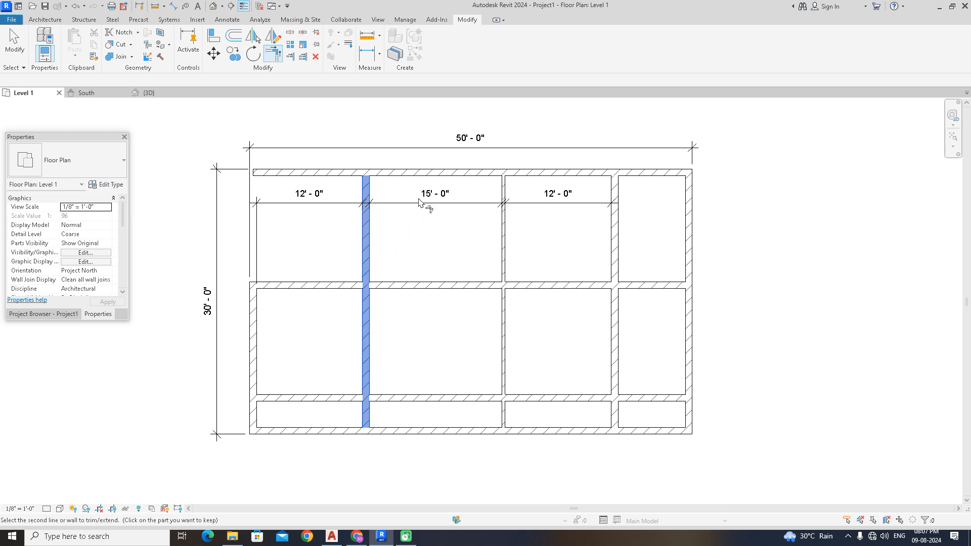
click(441, 173)
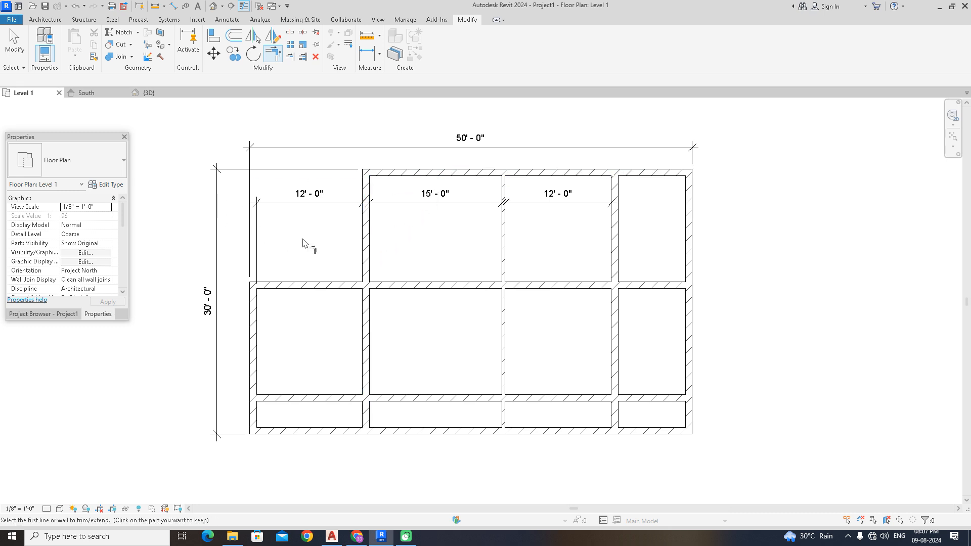
- Delete the overall width and height dimensions and the three room-width dimensions from the plan
key(Escape)
click(305, 210)
key(Delete)
click(276, 169)
key(Delete)
click(283, 148)
key(Delete)
click(445, 204)
key(Delete)
click(562, 205)
key(Delete)
- Extend the left exterior wall and the top exterior wall to meet at a corner
click(276, 60)
click(256, 329)
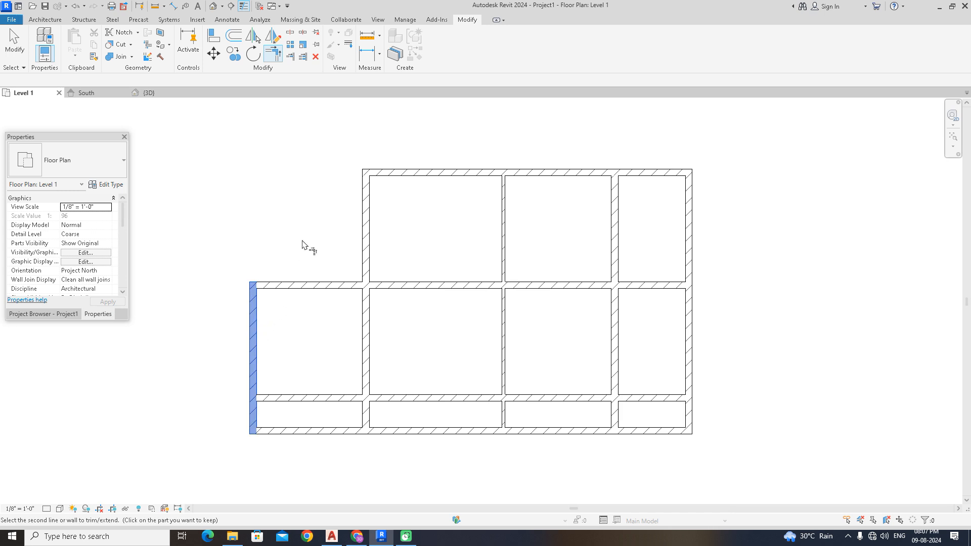
click(401, 174)
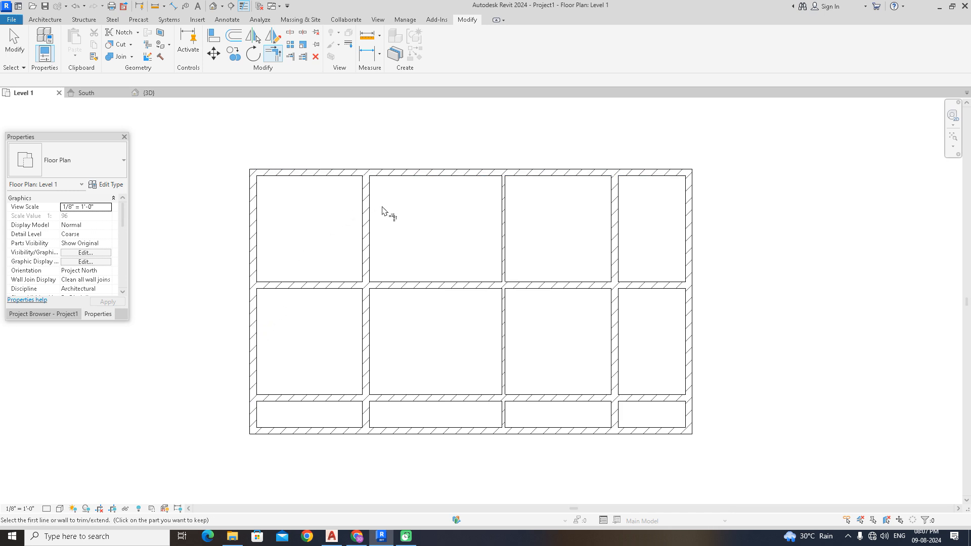
- Cut out the upper-left room by trimming the leftmost partition with the top wall and the middle partition with the left wall into corners
click(365, 228)
click(428, 177)
click(287, 287)
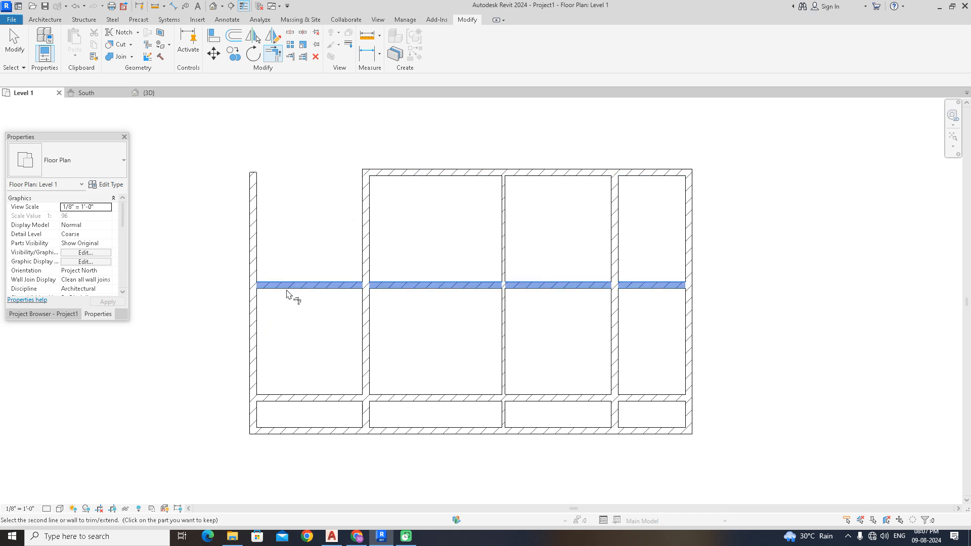
click(256, 329)
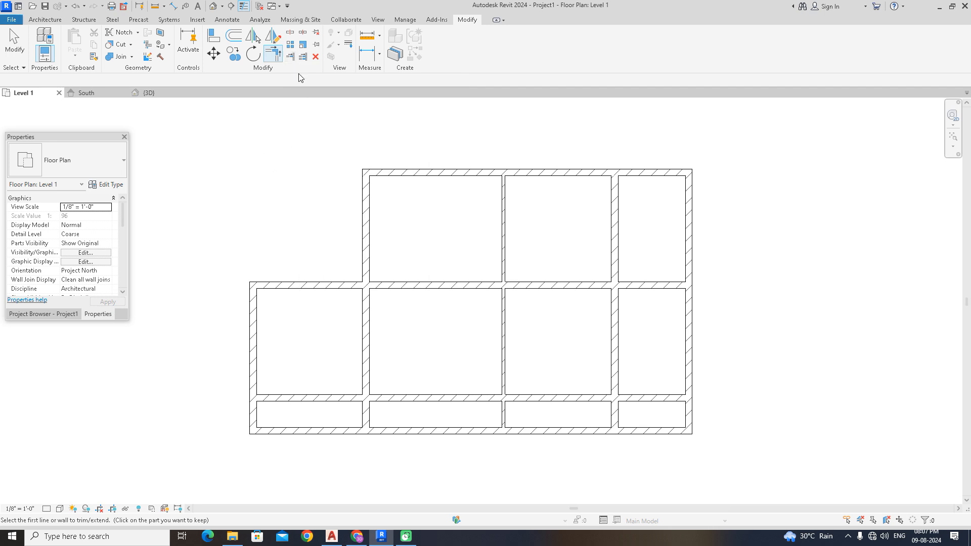
- Trim two vertical partitions at the middle horizontal partition, keeping the upper part of the leftmost 9" one and the lower part of the 4.5" one
click(290, 57)
scroll(367, 261, up, 2)
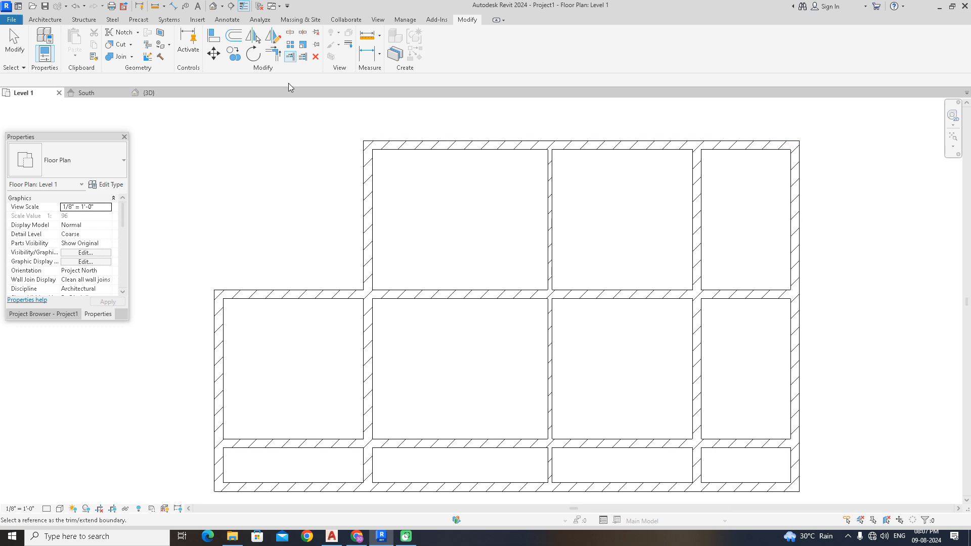
click(291, 59)
click(323, 292)
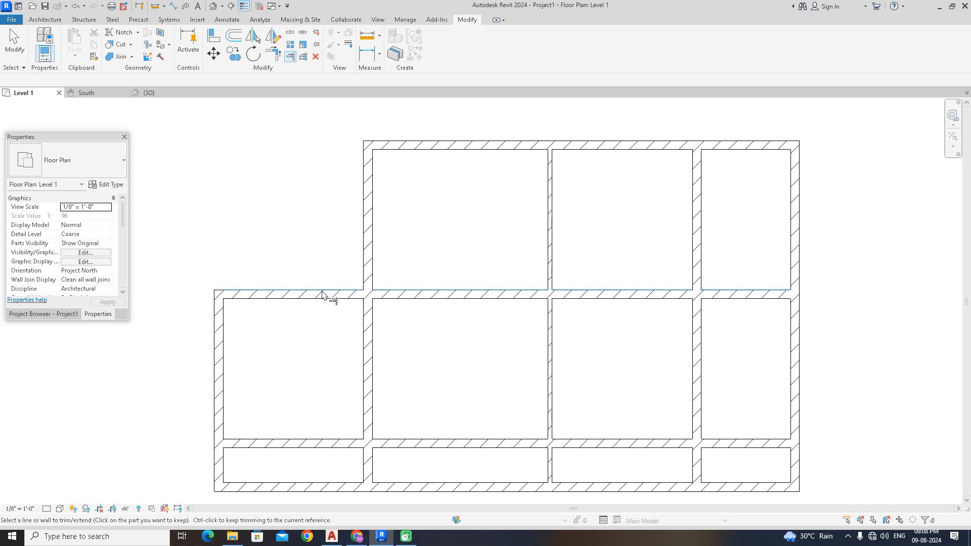
click(366, 247)
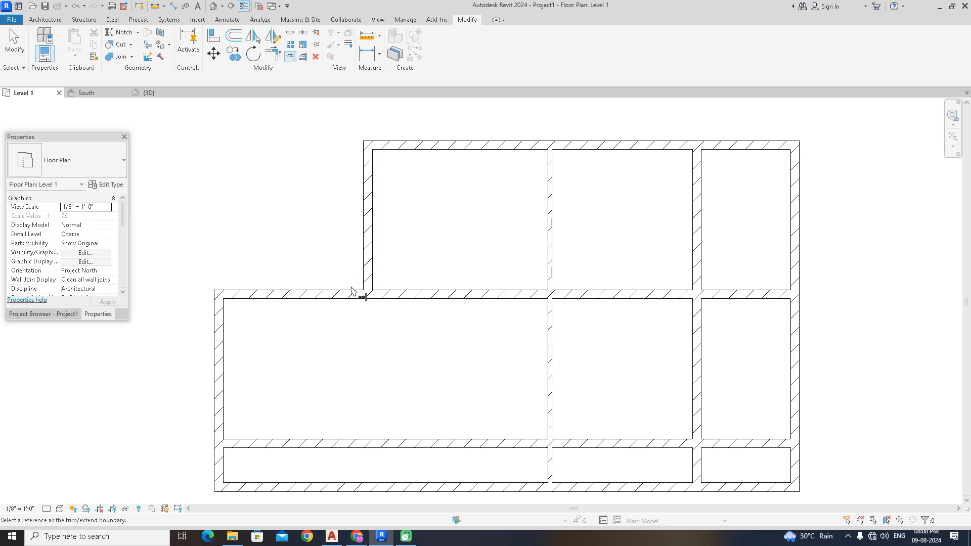
middle_drag(457, 245, 400, 217)
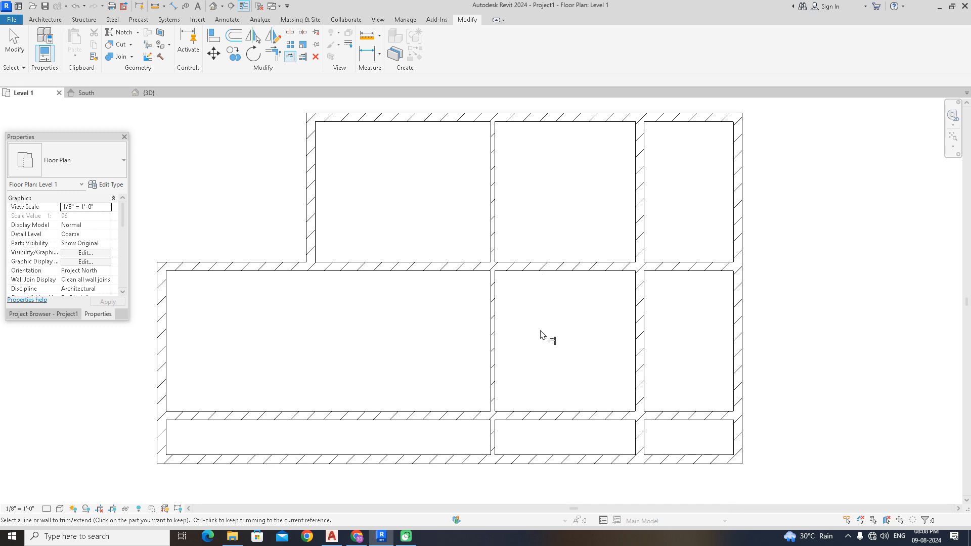
click(494, 342)
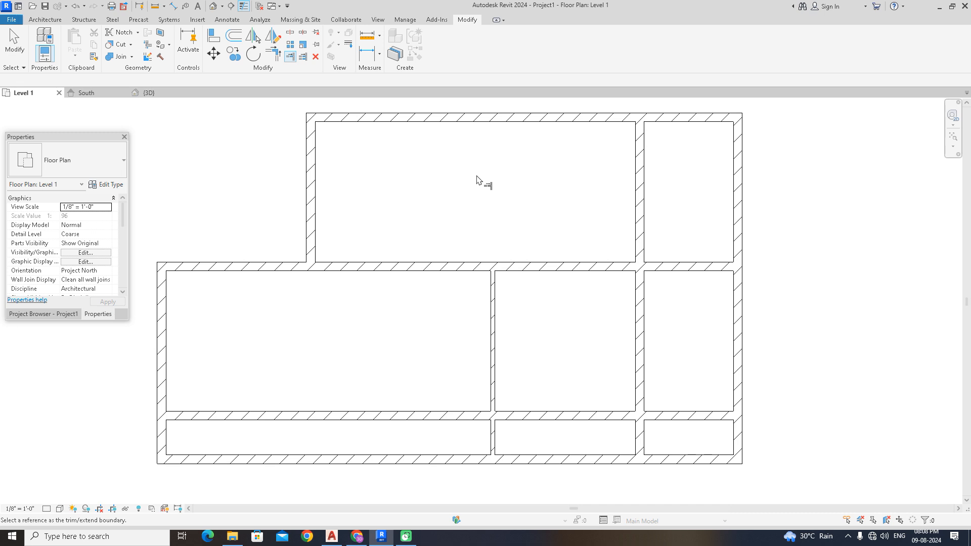
- Extend the leftmost 9" vertical partition down to the lower horizontal partition
middle_drag(448, 334, 502, 353)
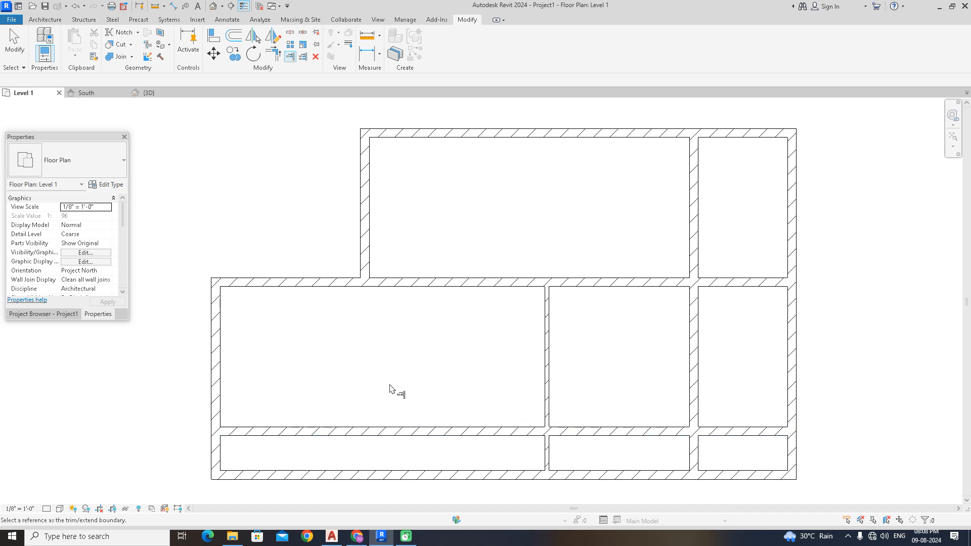
middle_drag(392, 390, 406, 354)
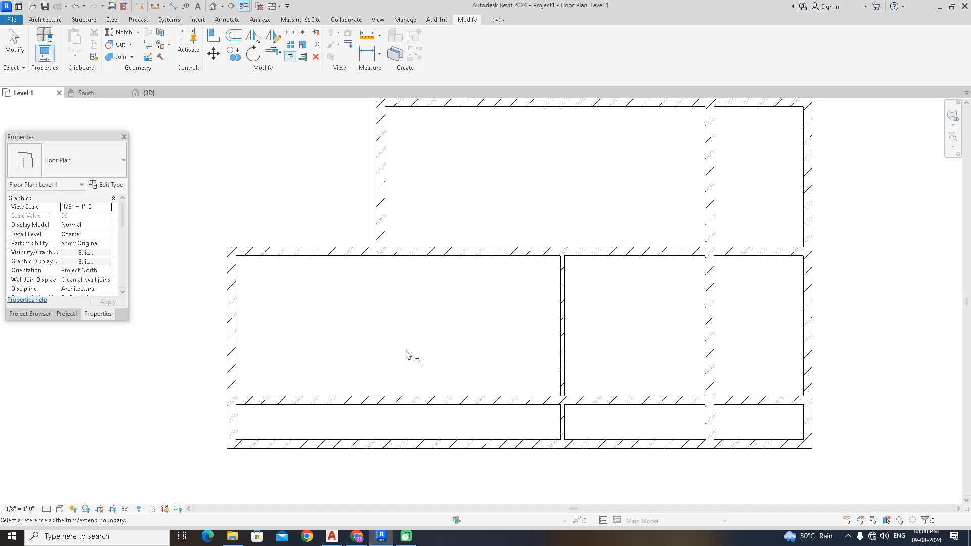
click(372, 396)
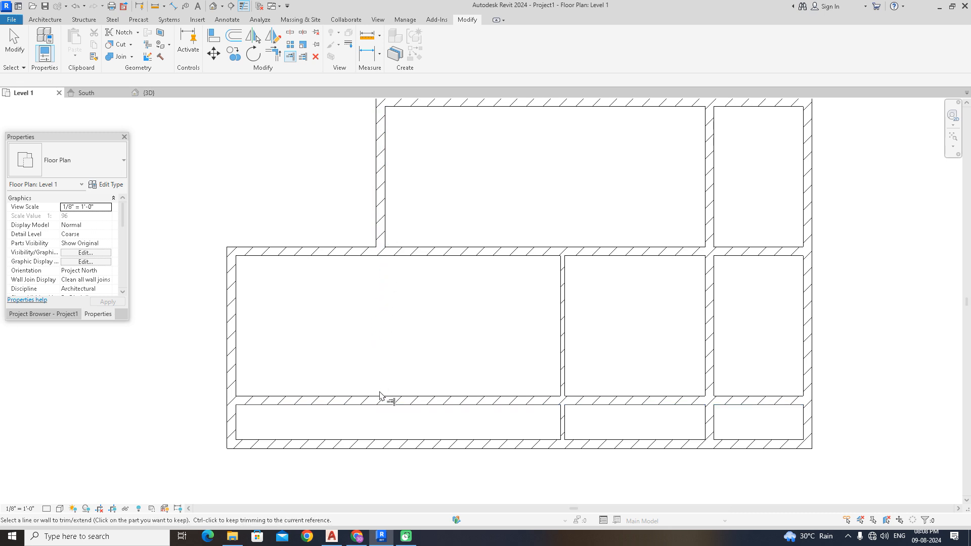
click(388, 229)
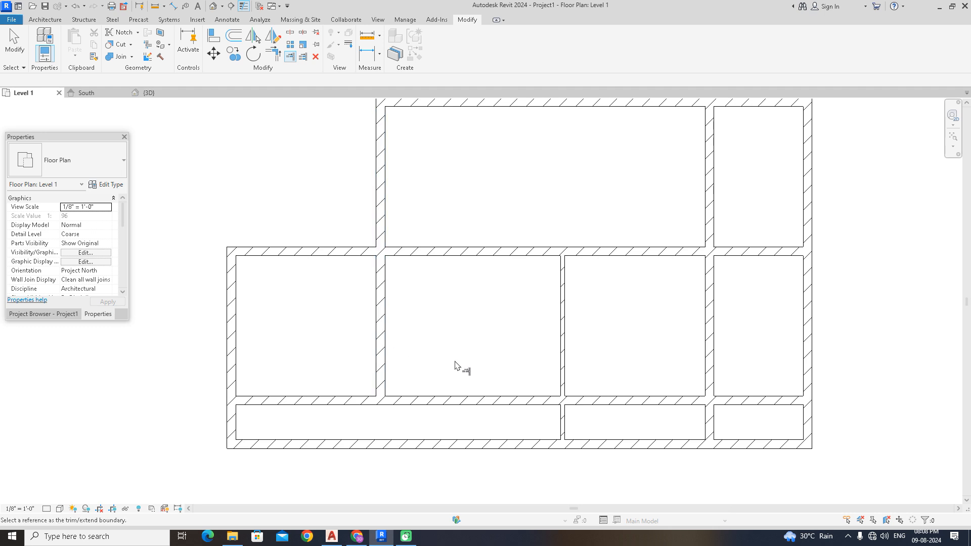
- Trim the 4.5" vertical partition at the lower horizontal partition, keeping the part above it
scroll(575, 433, up, 2)
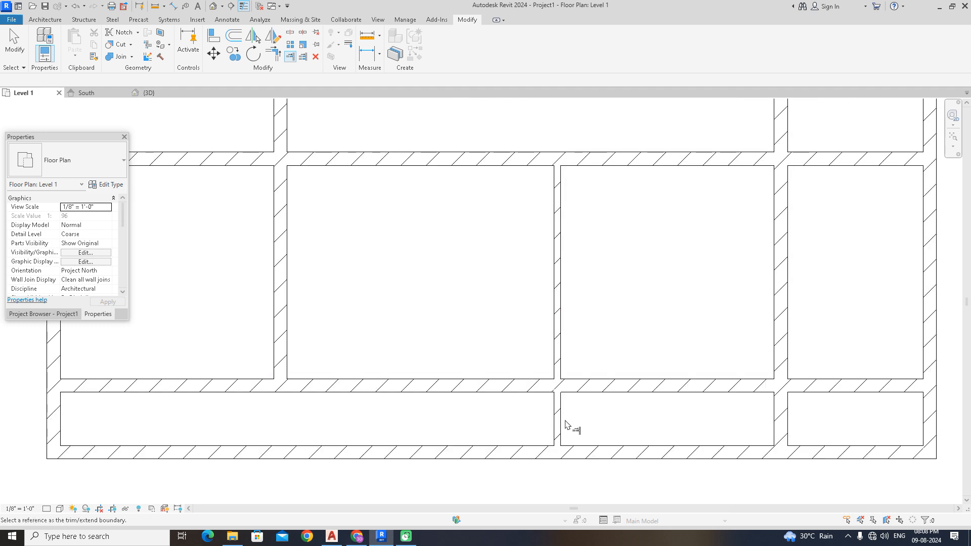
click(595, 386)
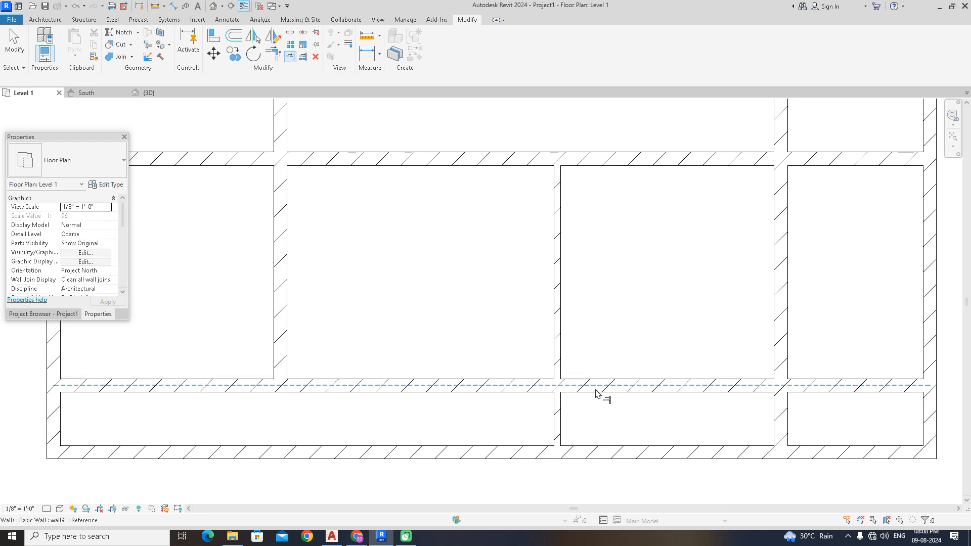
click(565, 340)
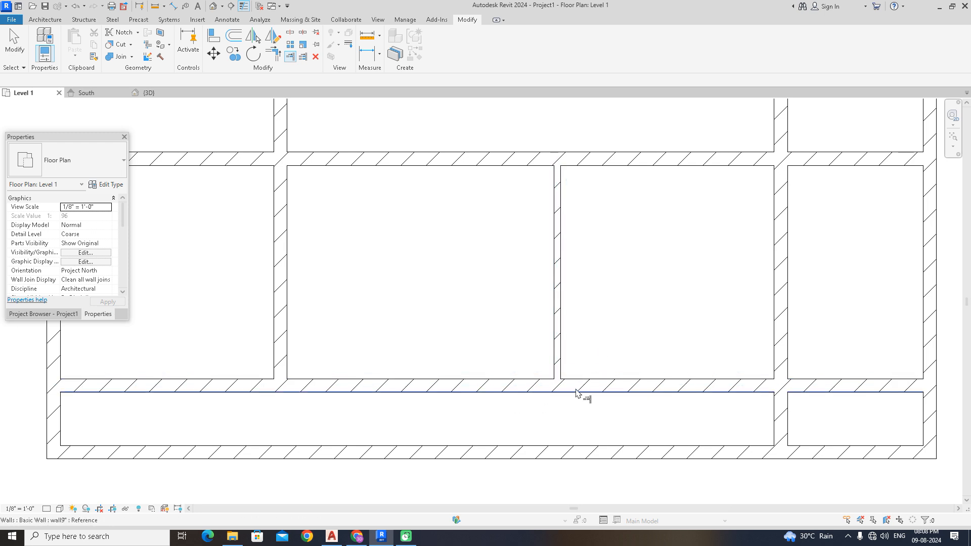
scroll(580, 388, down, 1)
scroll(617, 290, down, 1)
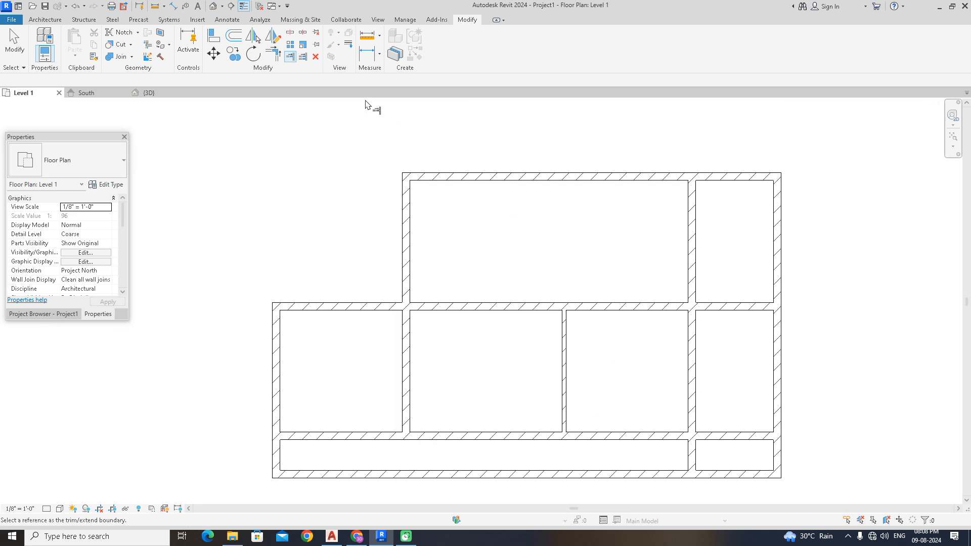
- Extend the 4.5" partition and the leftmost 9" partition down to the bottom exterior wall with Trim/Extend Multiple Elements
click(303, 57)
middle_drag(446, 394, 458, 291)
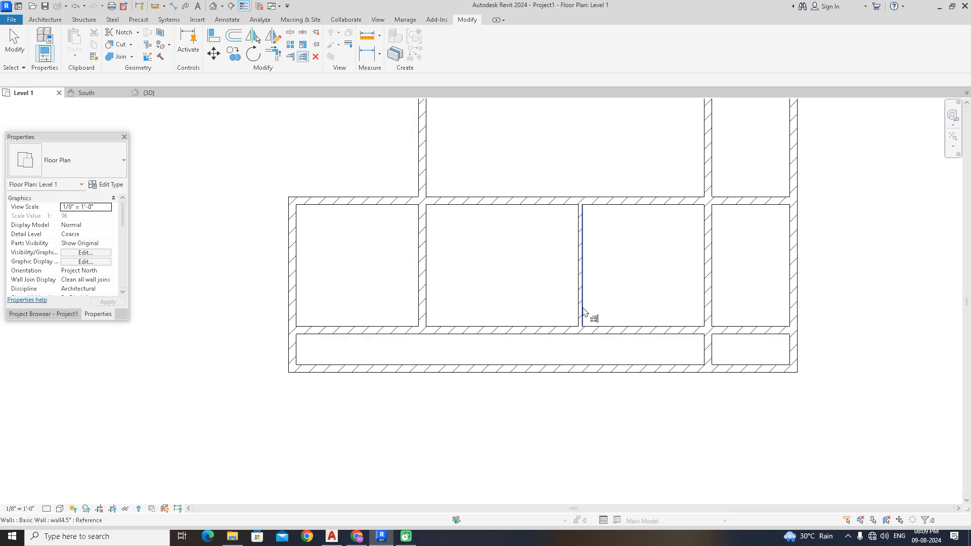
scroll(562, 400, up, 2)
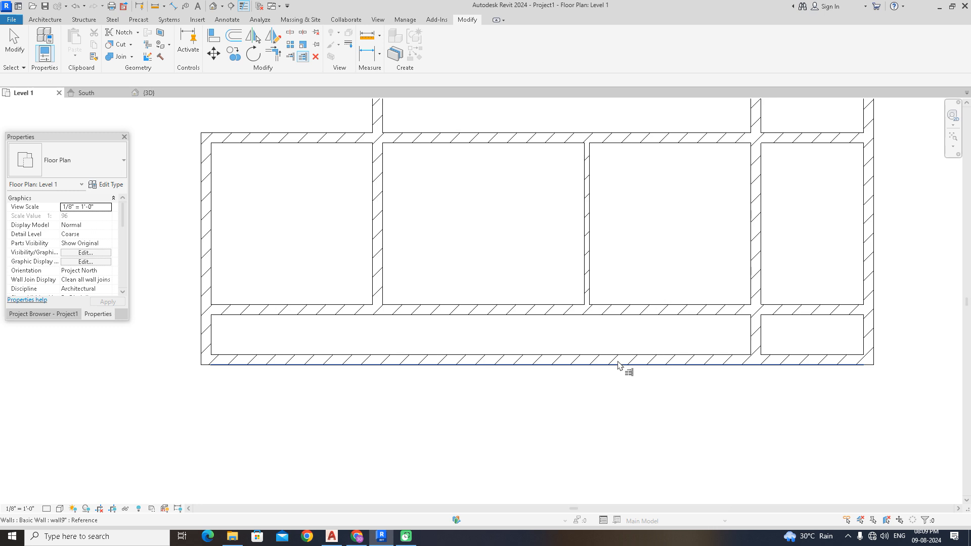
click(618, 359)
click(588, 278)
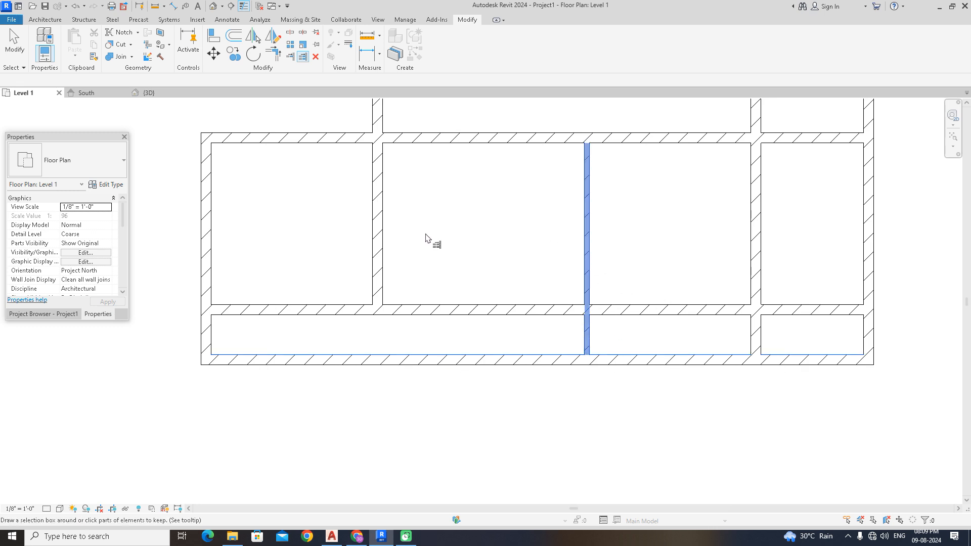
click(379, 263)
right_click(445, 218)
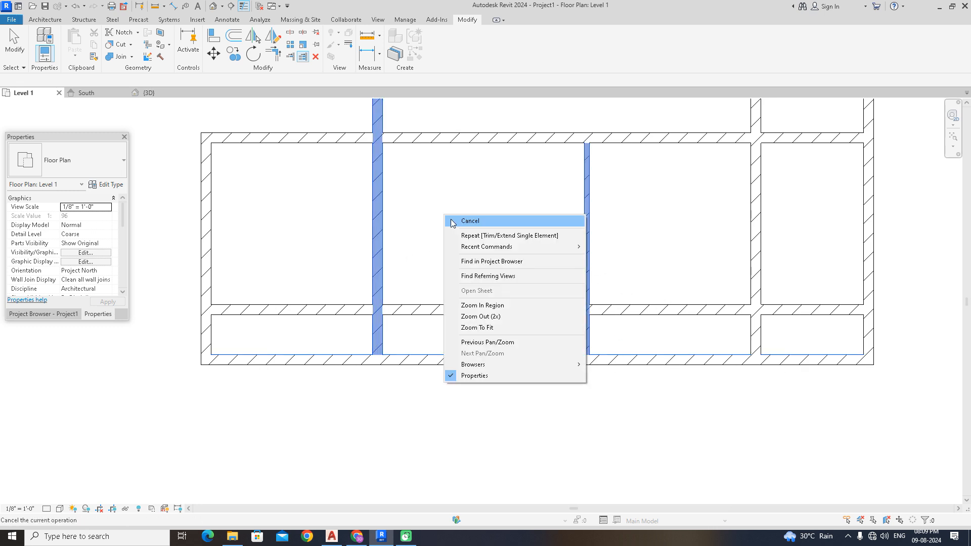
click(457, 220)
- Draw a horizontal 4.5" wall below the bottom exterior wall, running past the building on both sides
click(45, 19)
click(39, 63)
click(71, 75)
click(145, 401)
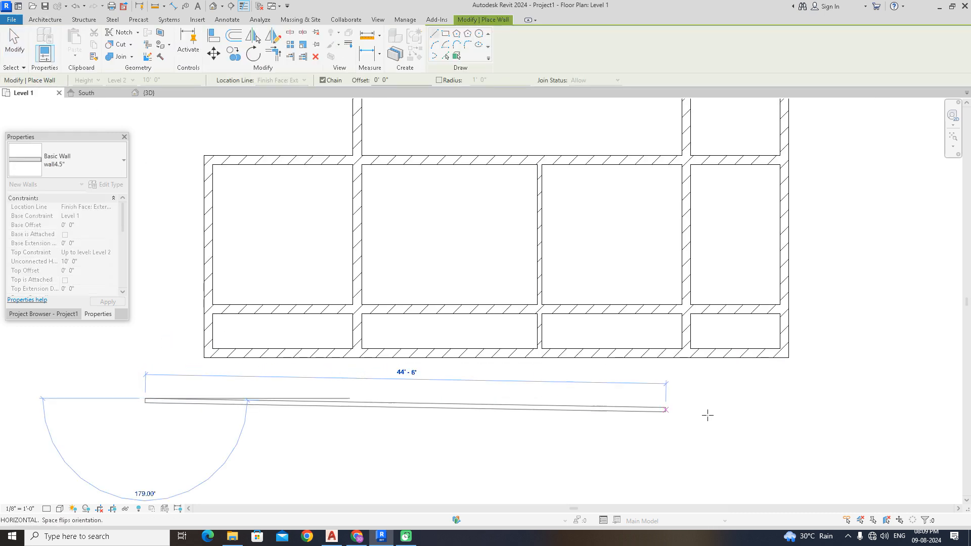
click(822, 404)
right_click(823, 256)
click(851, 270)
right_click(823, 255)
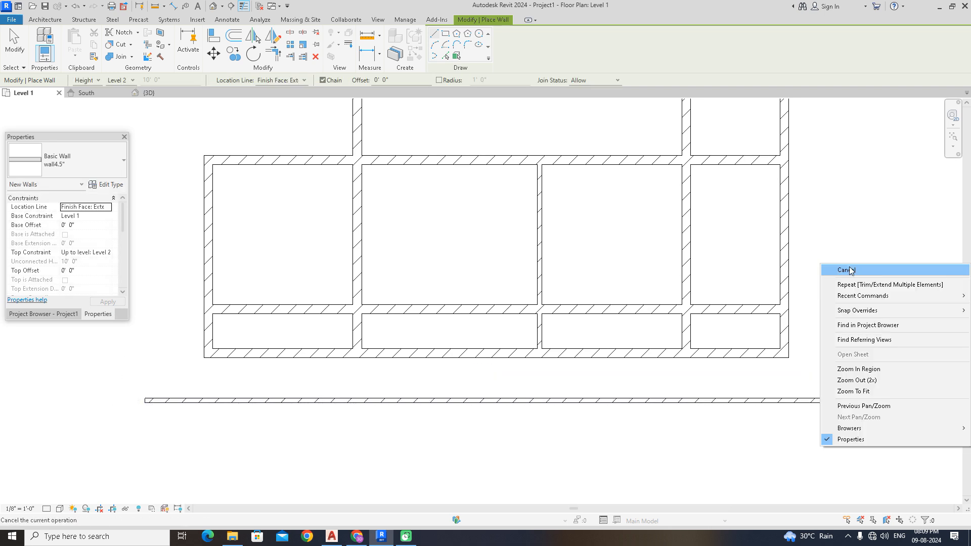
click(851, 272)
- Extend the five vertical walls one by one down to the separate 4.5" wall with Trim/Extend Multiple Elements
click(466, 19)
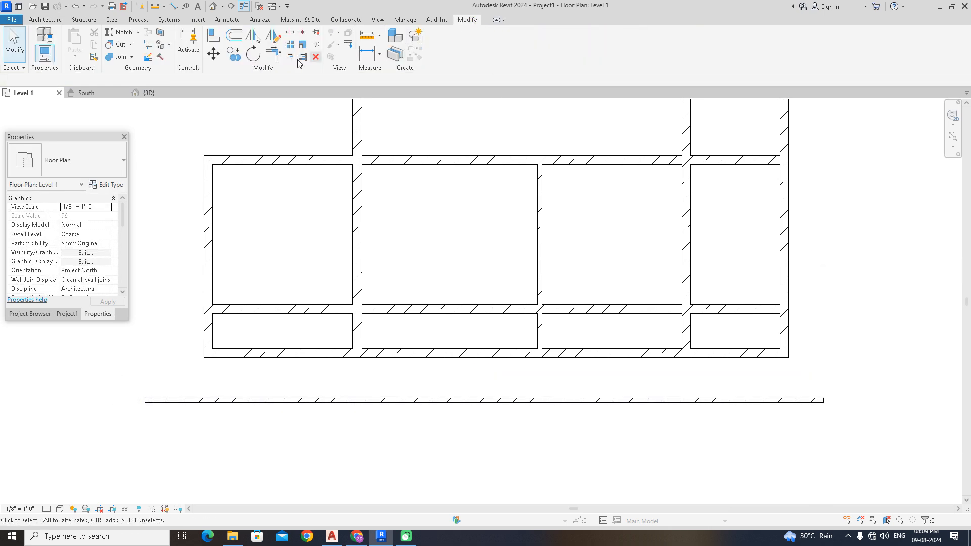
click(302, 57)
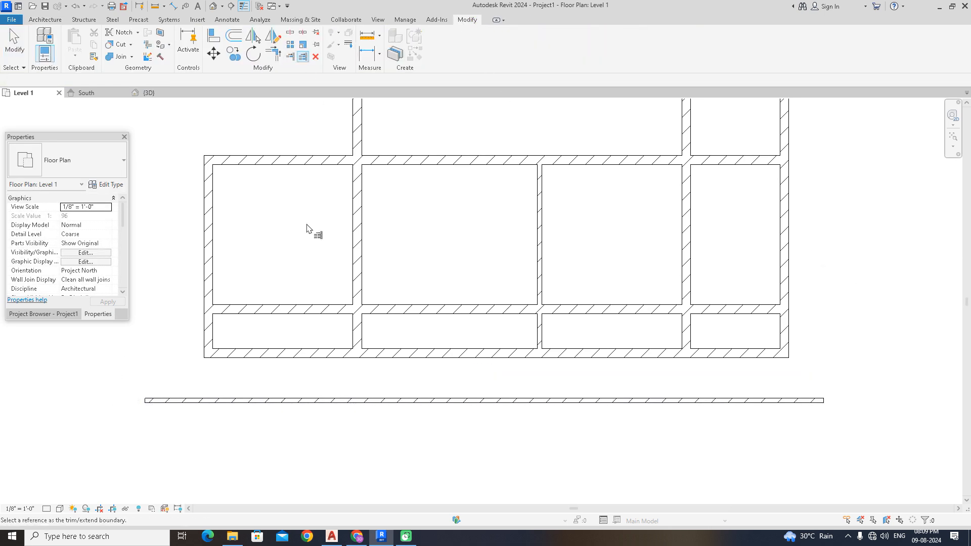
click(225, 402)
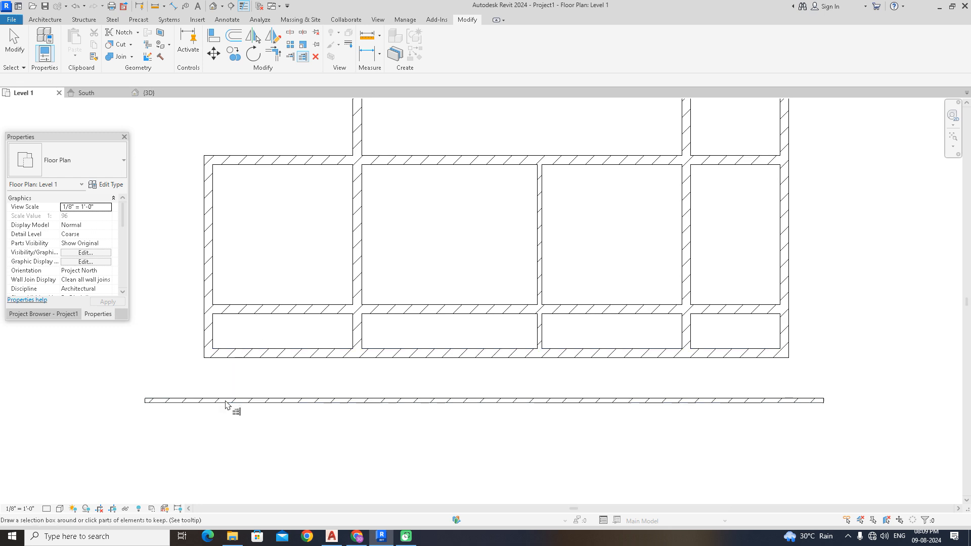
click(208, 346)
click(357, 342)
click(540, 341)
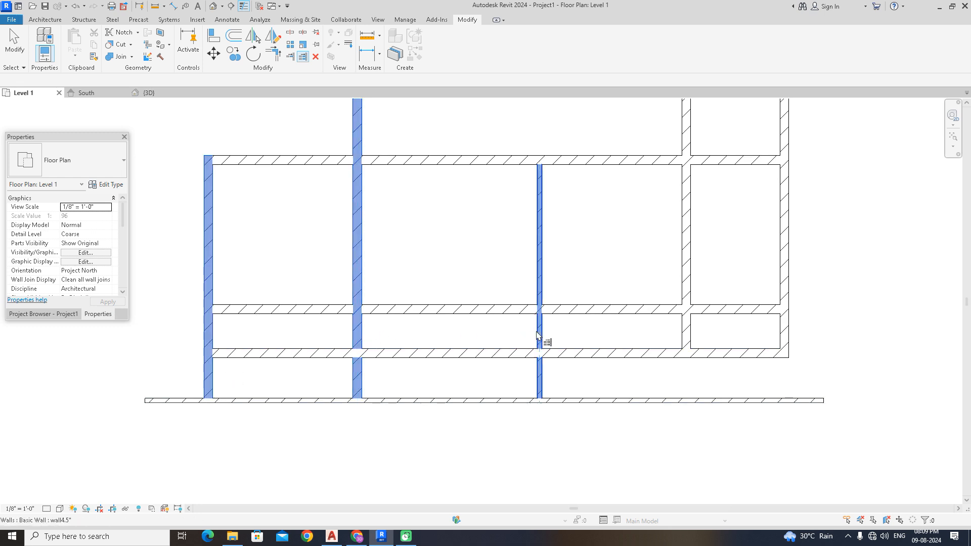
click(685, 343)
click(786, 338)
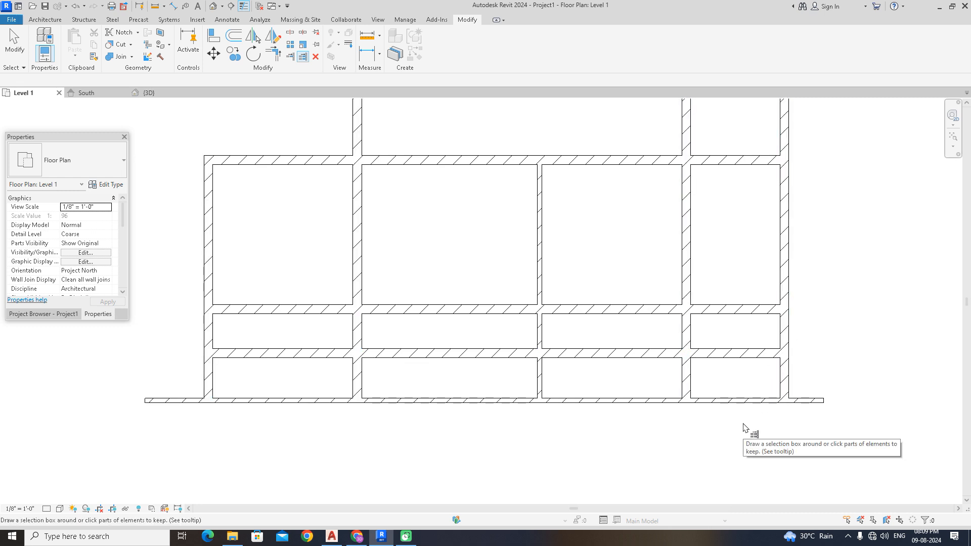
- Undo the extensions of the vertical walls to the separate 4.5" wall
key(ctrl+z)
key(ctrl+z)
key(ctrl+z)
key(ctrl+z)
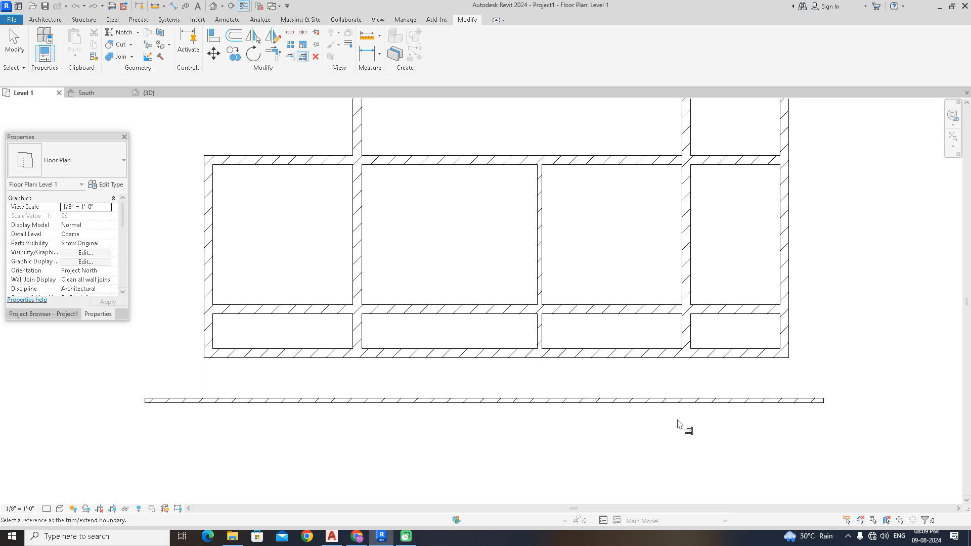
- Extend all five vertical walls together down to the separate 4.5" wall, picking them with one selection box
click(682, 401)
drag(812, 329, 170, 345)
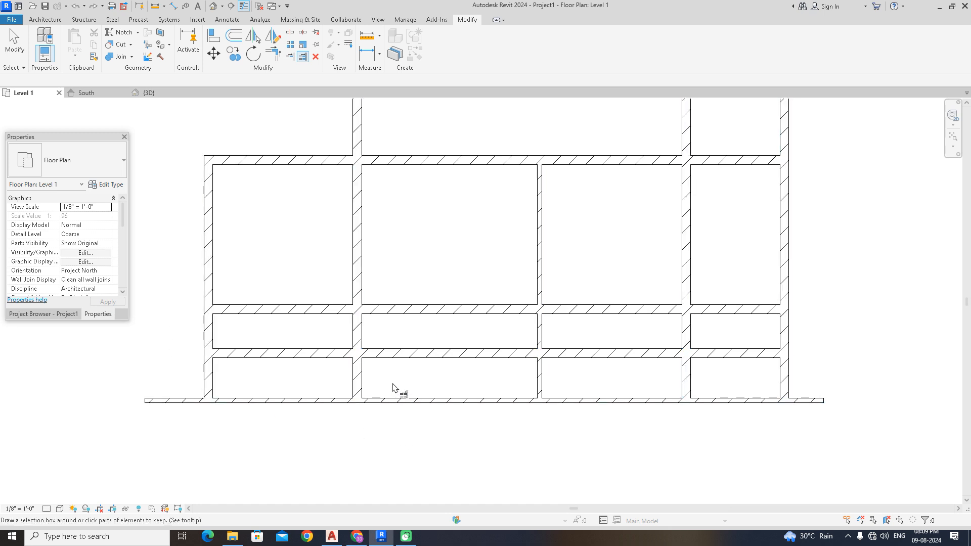
- Trim all five vertical walls back to the bottom exterior wall together, picking them with one selection box
scroll(407, 374, up, 2)
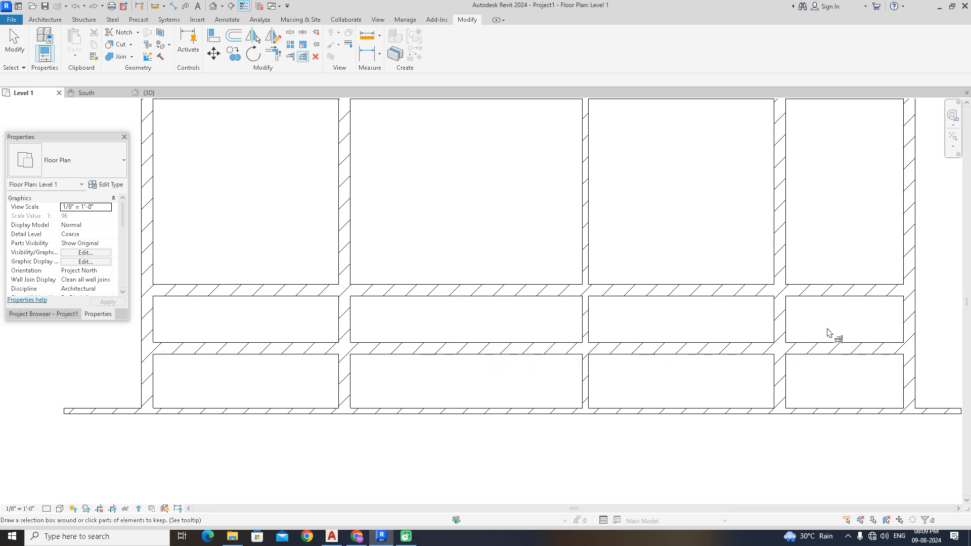
drag(817, 328, 114, 334)
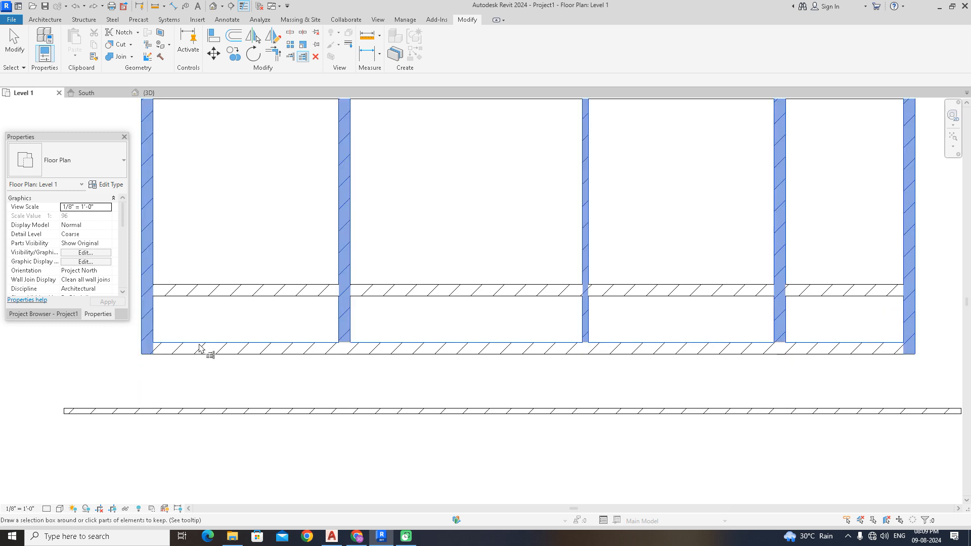
scroll(366, 376, down, 3)
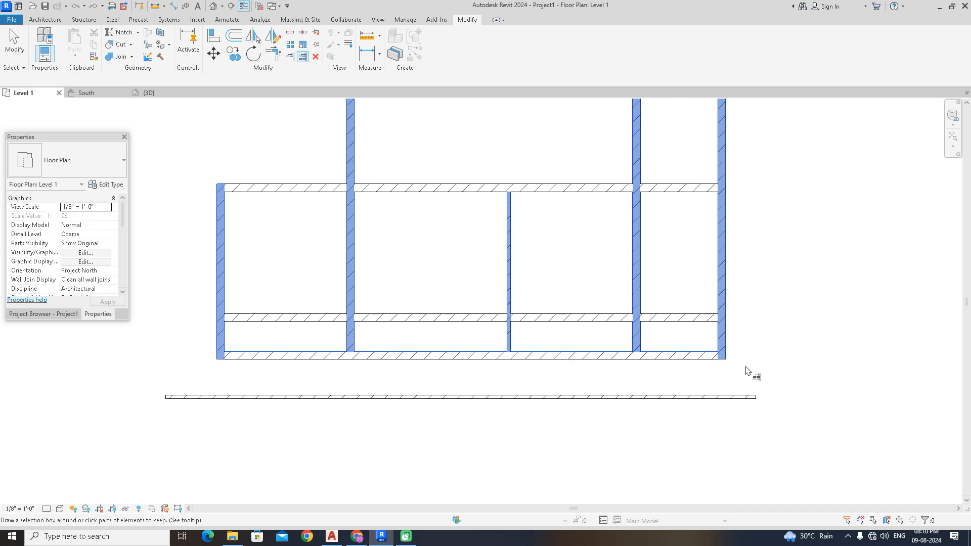
scroll(685, 371, down, 2)
scroll(787, 380, down, 2)
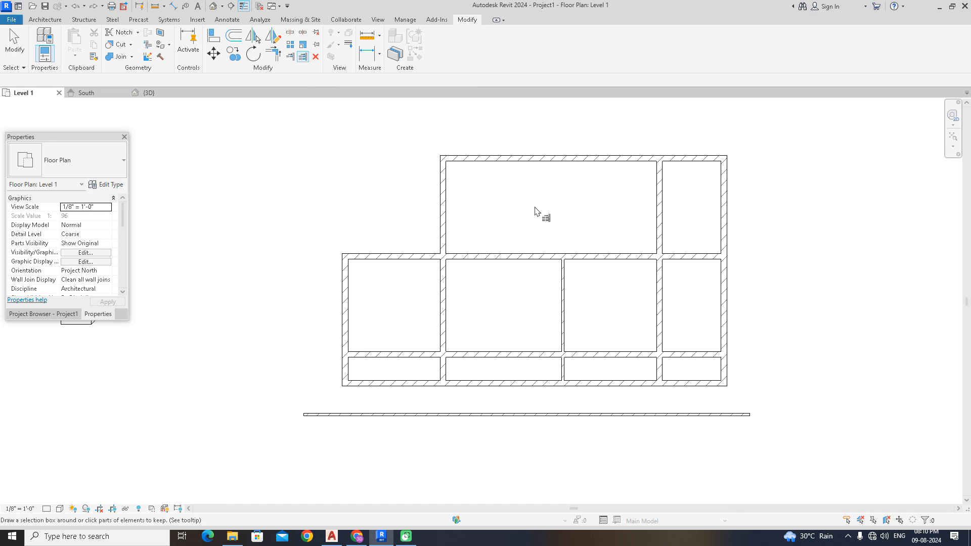
- Delete the vertical 4.5" partition wall in the middle of the plan
key(Escape)
click(561, 293)
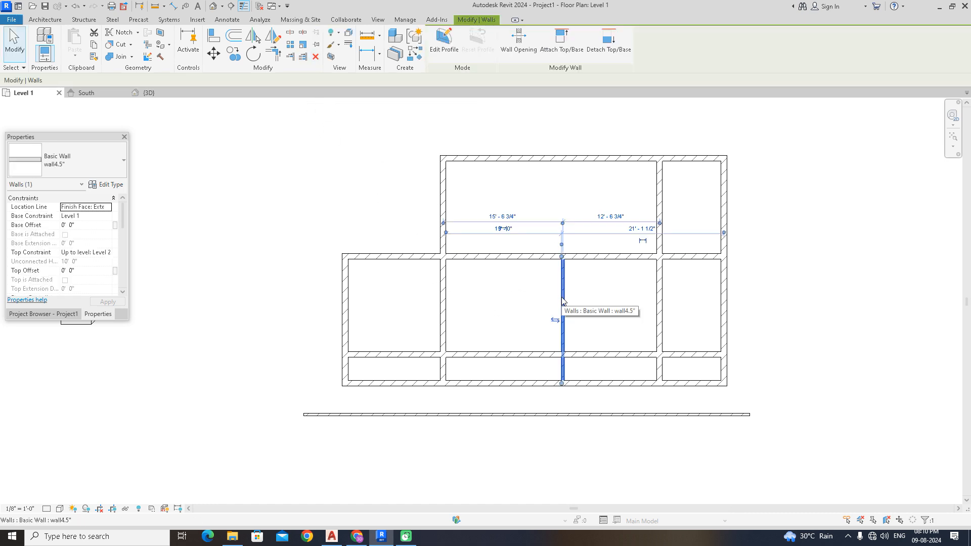
click(315, 57)
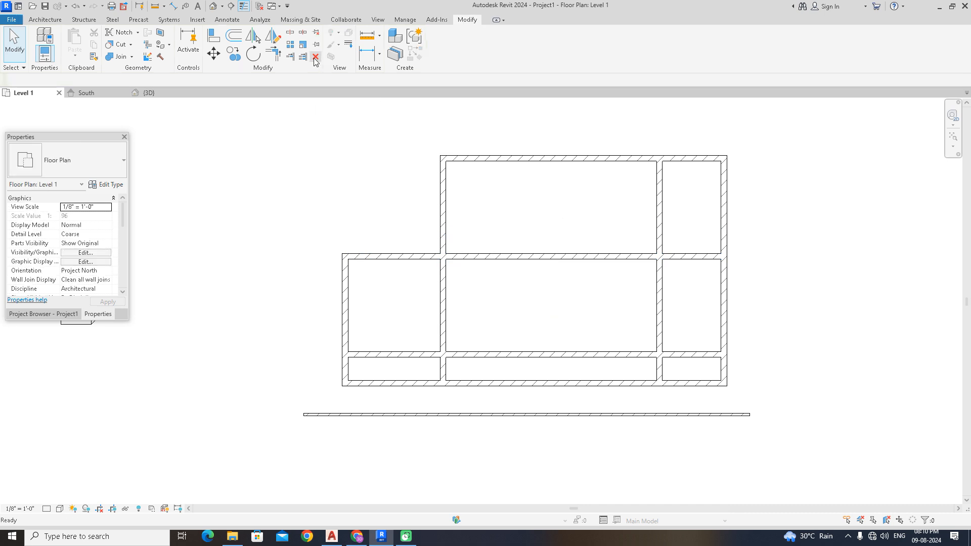
scroll(430, 331, up, 2)
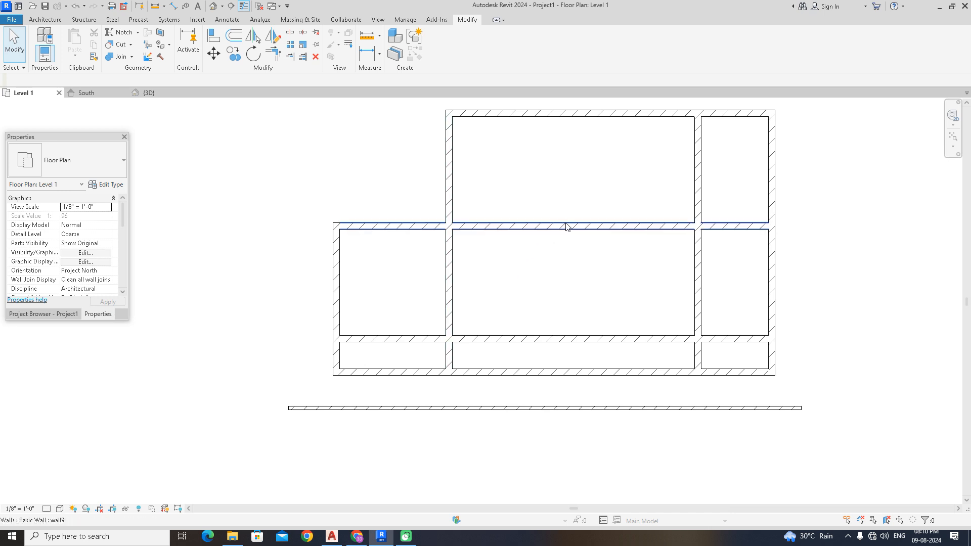
- Split the 9" horizontal wall between the two large central rooms near its midpoint, and select each half to check it
click(291, 34)
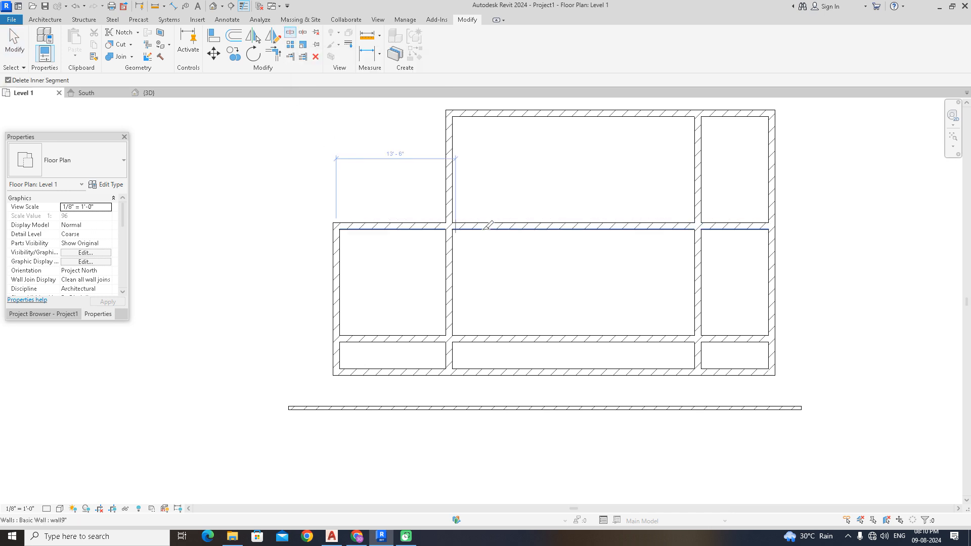
click(553, 225)
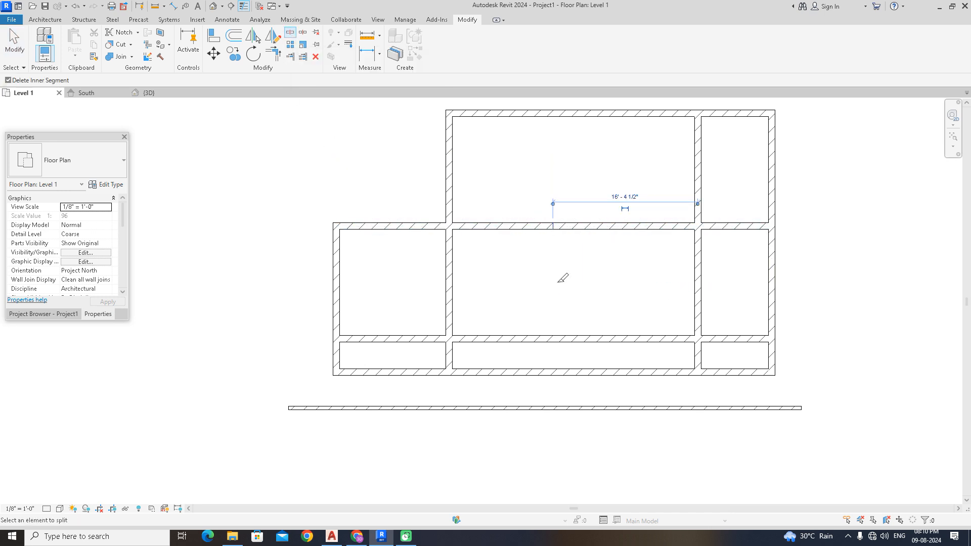
key(Escape)
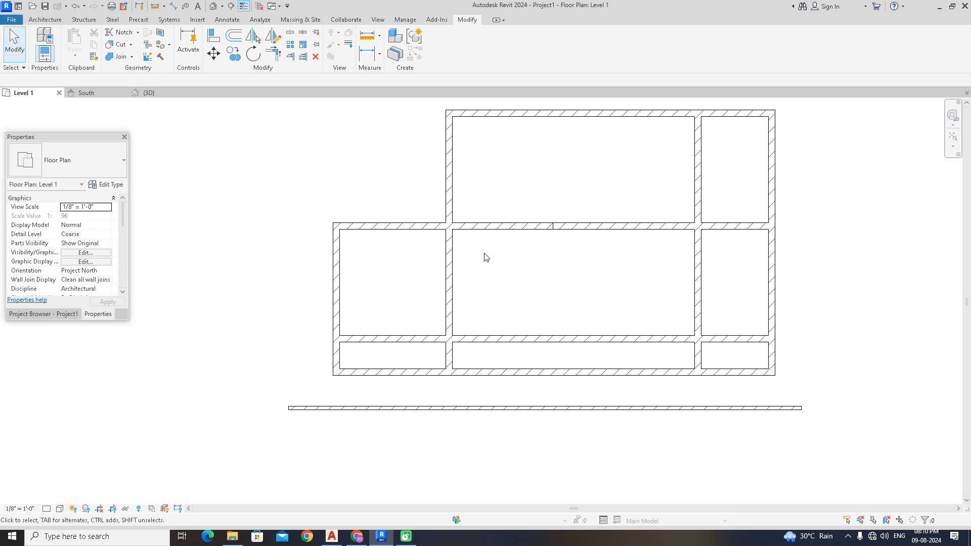
click(474, 225)
click(650, 275)
click(663, 227)
click(631, 277)
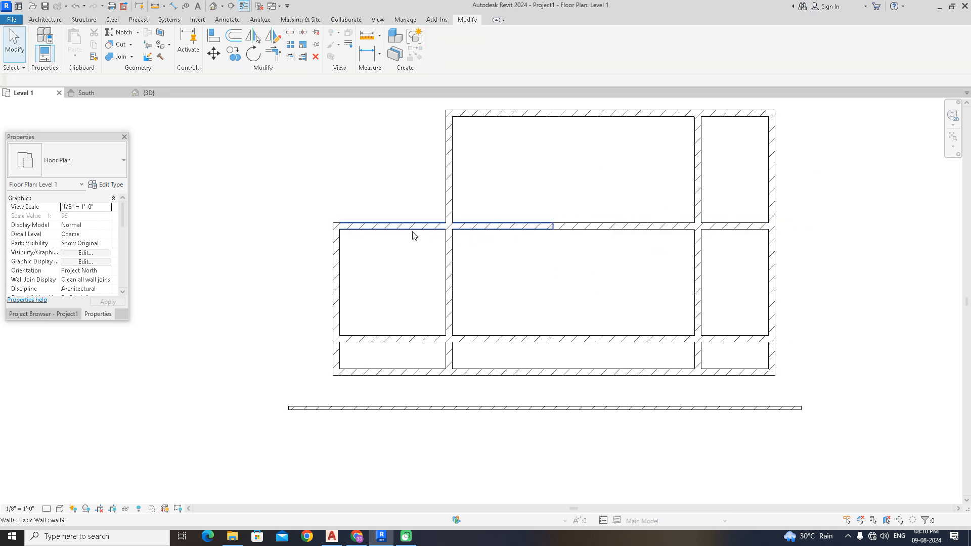
- Trim both halves of the split horizontal wall back to the adjoining vertical walls with Trim/Extend Single Element, clearing the central room
click(291, 57)
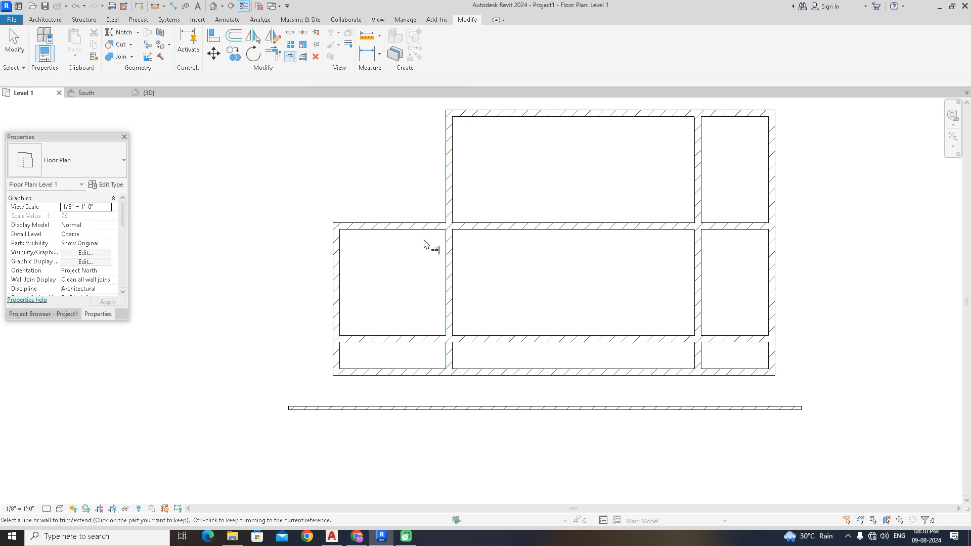
click(411, 227)
click(698, 268)
click(724, 228)
middle_drag(600, 261, 574, 280)
right_click(503, 219)
click(511, 224)
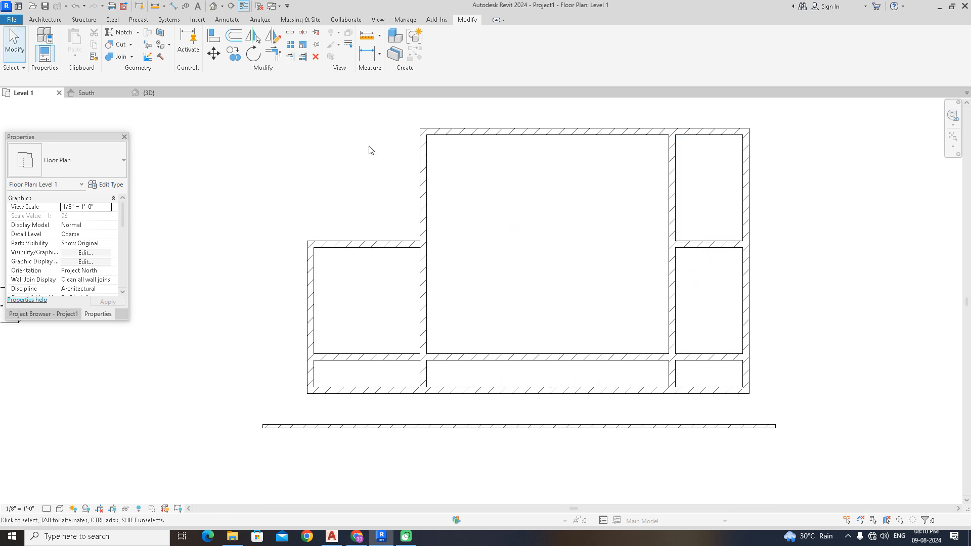
- Cut an opening in the central room's left vertical wall using Split Element with Delete Inner Segment enabled
click(290, 32)
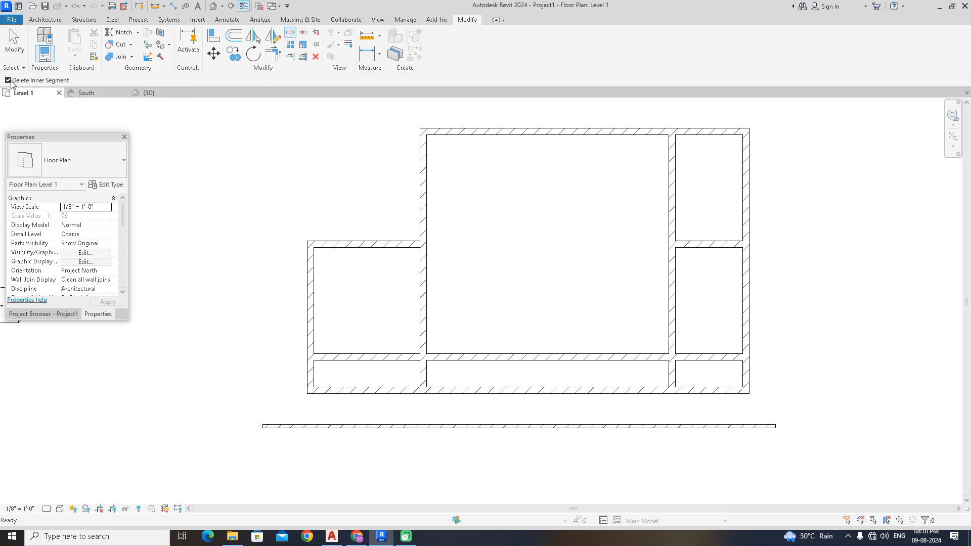
scroll(433, 375, up, 3)
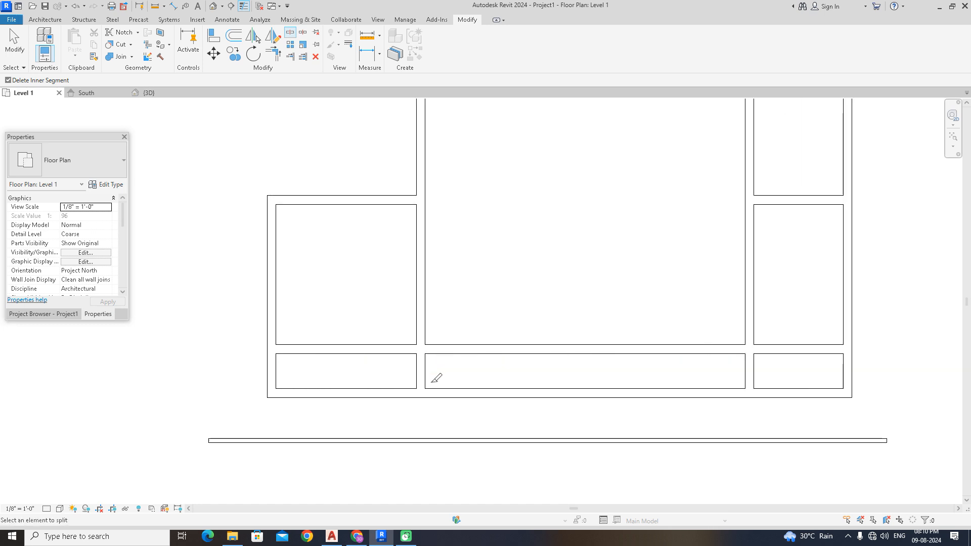
click(423, 213)
click(426, 286)
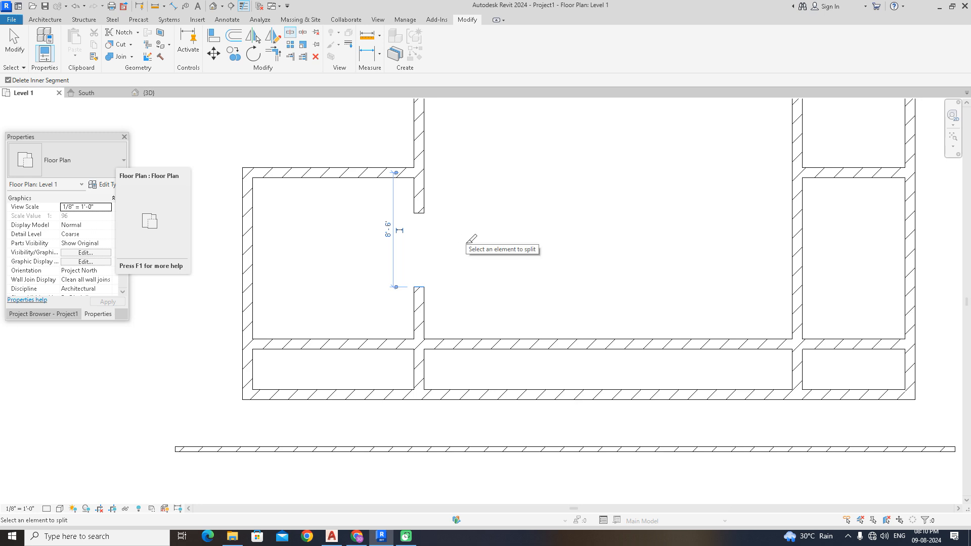
- Turn off Delete Inner Segment and split the central room's right vertical wall at two points, the upper one about 3'-0" below the cross wall
click(9, 81)
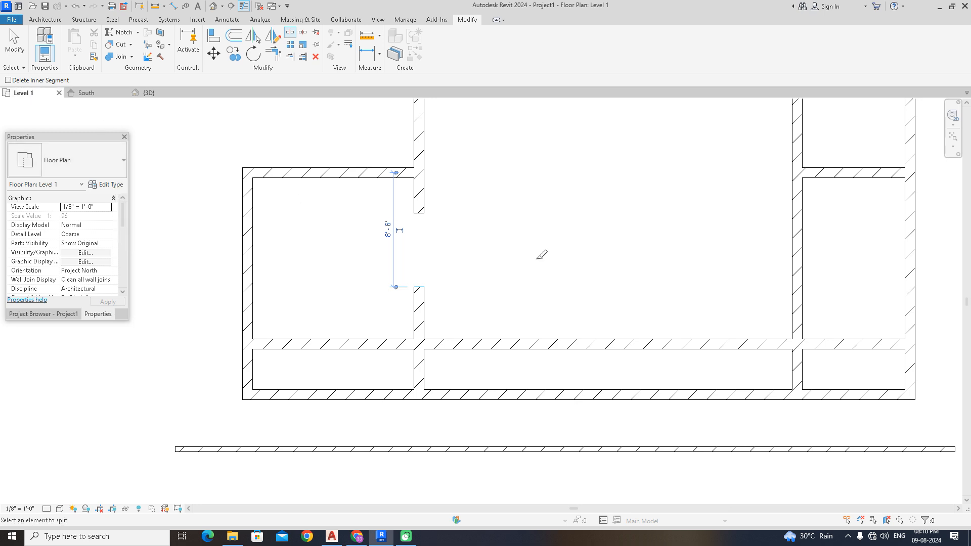
middle_drag(566, 267, 431, 265)
click(660, 210)
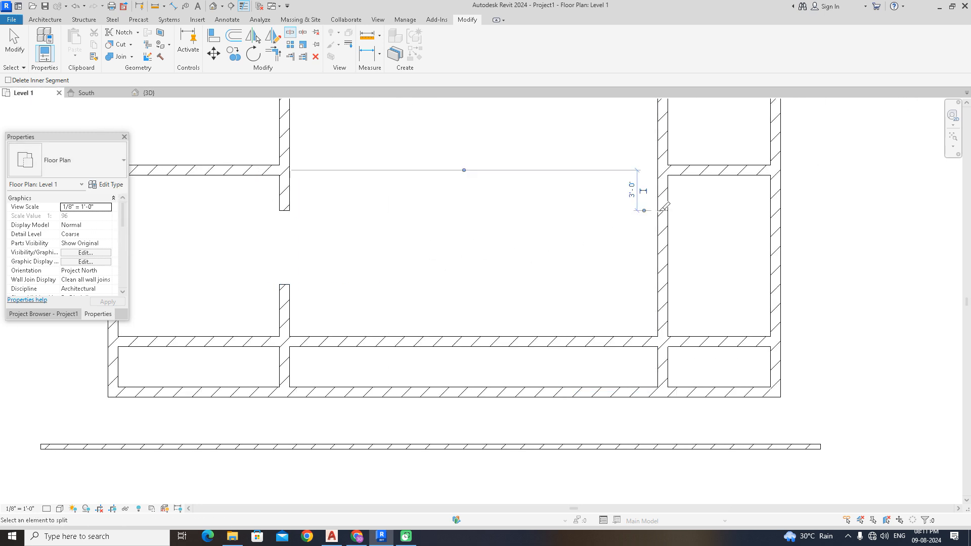
key(Escape)
key(Escape)
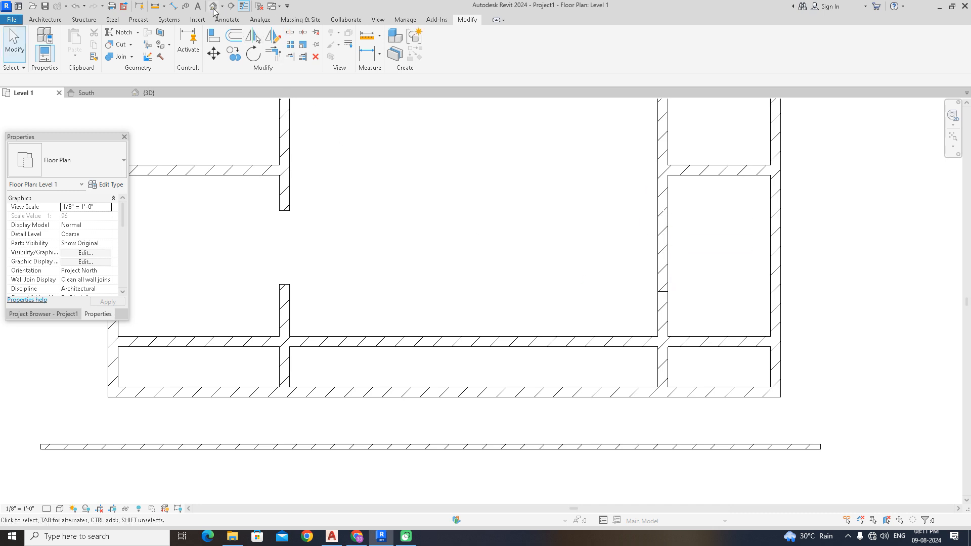
- Open the default 3D view and inspect the wall opening and the split wall segment
click(213, 7)
shift+middle_drag(414, 307, 529, 237)
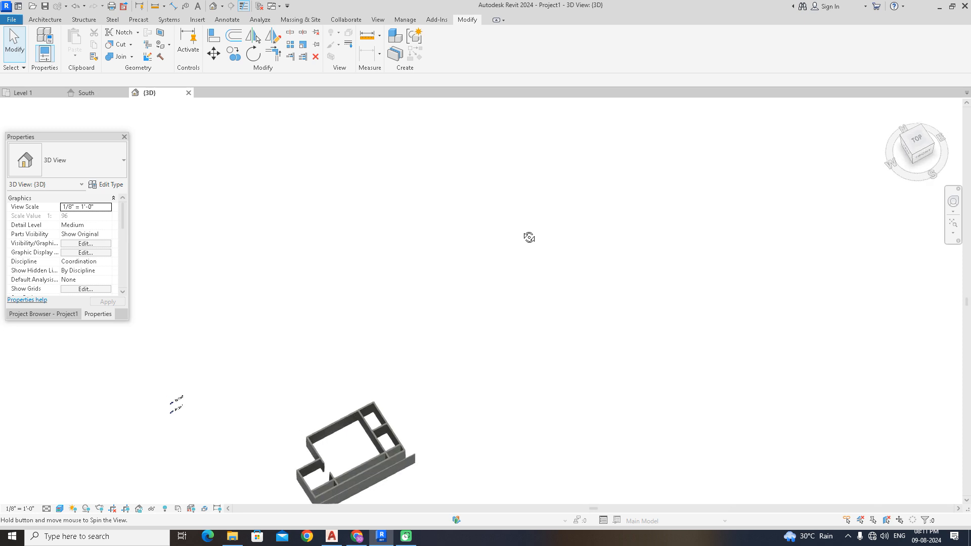
scroll(425, 403, up, 8)
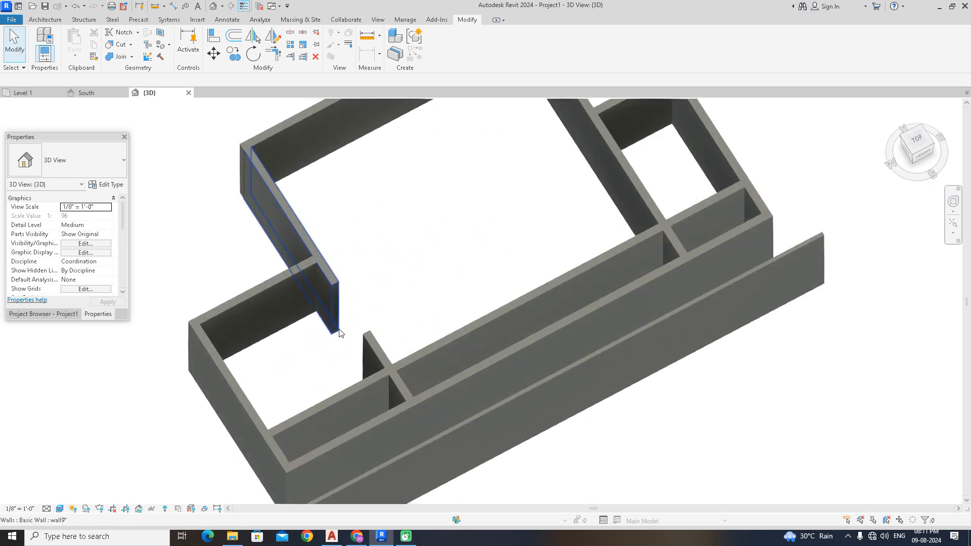
scroll(340, 332, up, 3)
scroll(540, 220, down, 3)
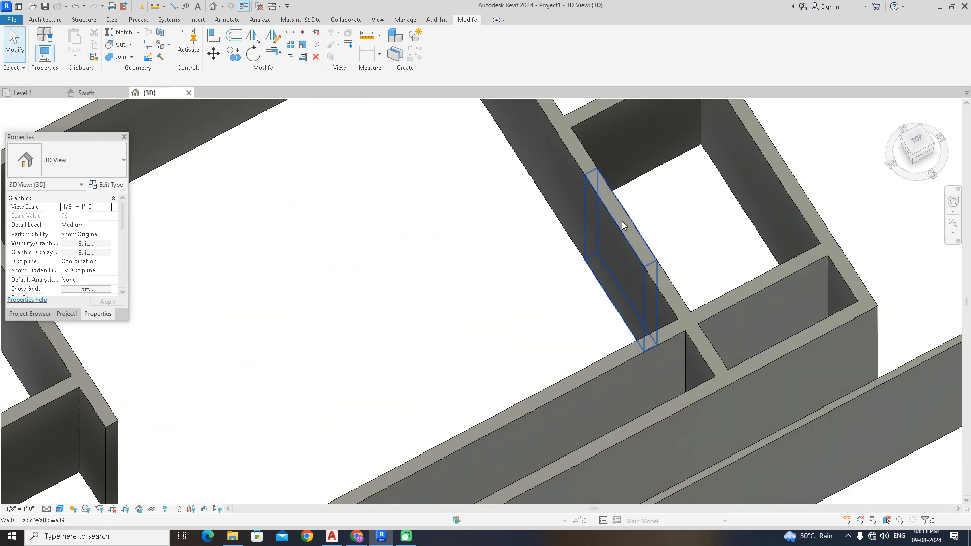
- Set the Base Offset of the middle segment of the central room's right wall to 8', forming an opening beneath it
click(620, 221)
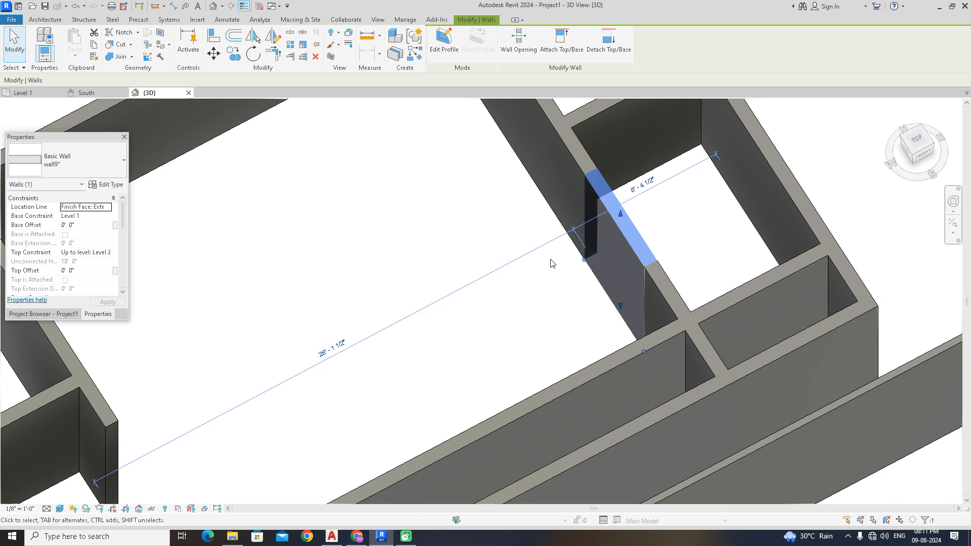
click(103, 225)
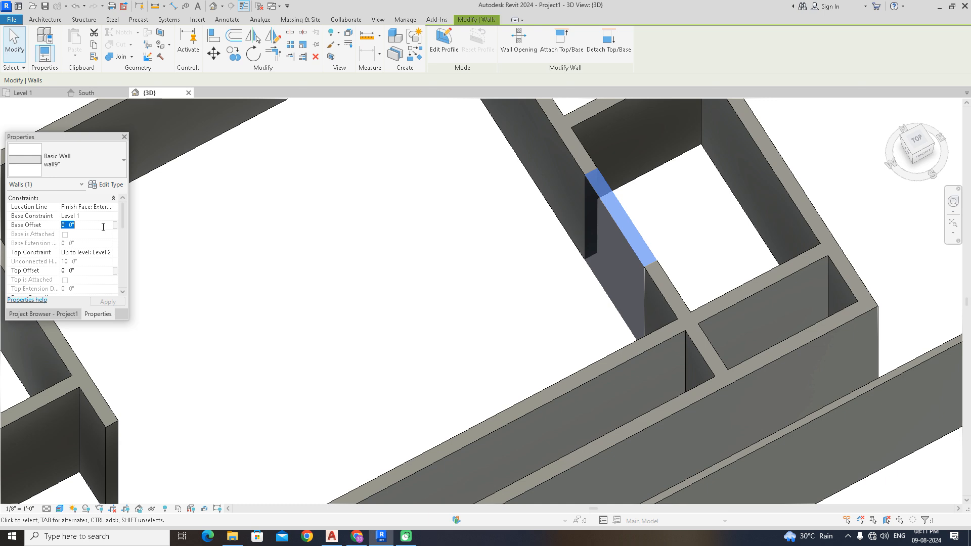
text(8')
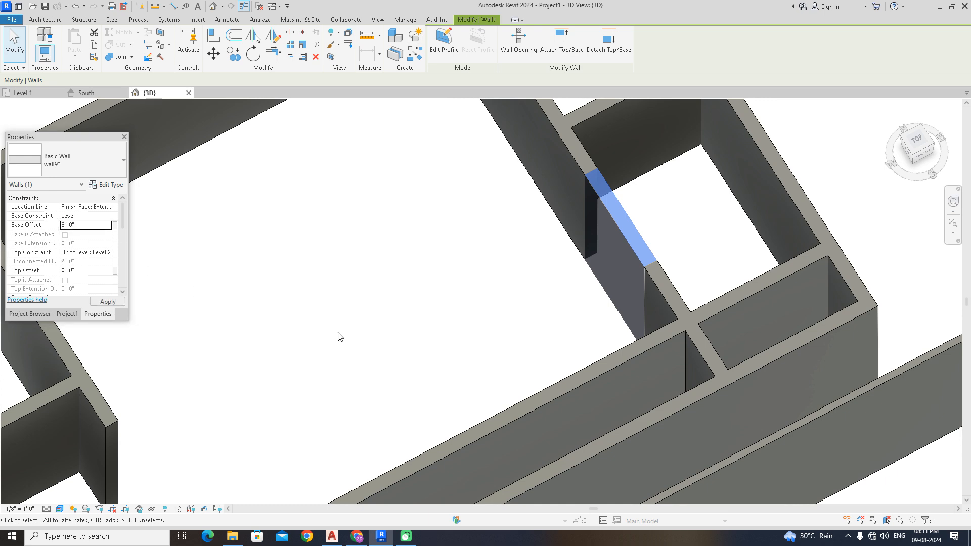
click(344, 335)
shift+middle_drag(344, 335, 635, 268)
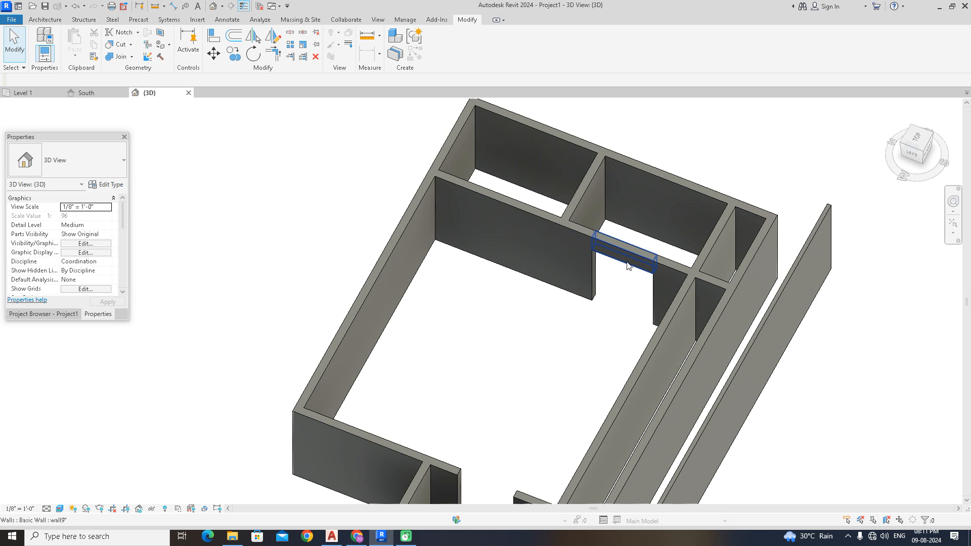
click(625, 260)
click(569, 424)
middle_drag(572, 377, 610, 263)
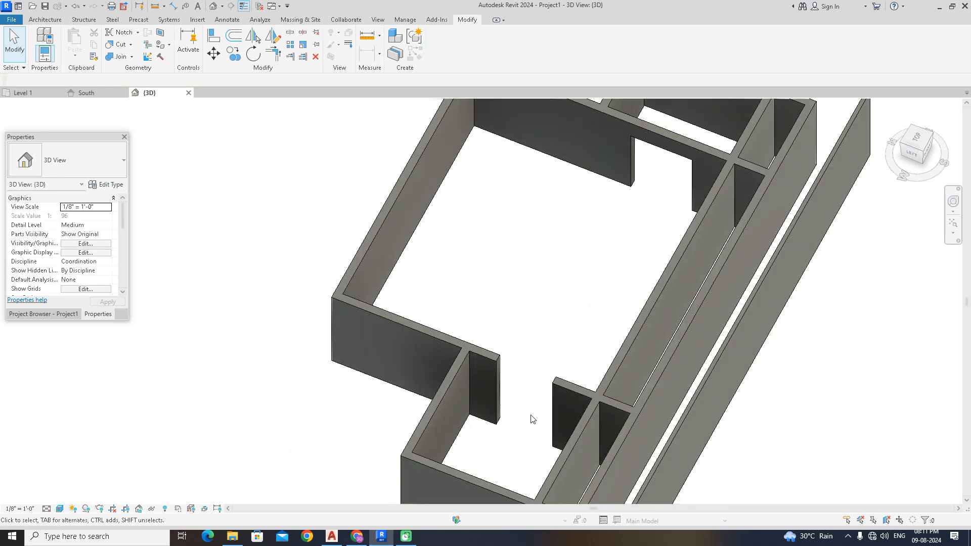
- Return to the Level 1 floor plan view
click(65, 314)
click(77, 187)
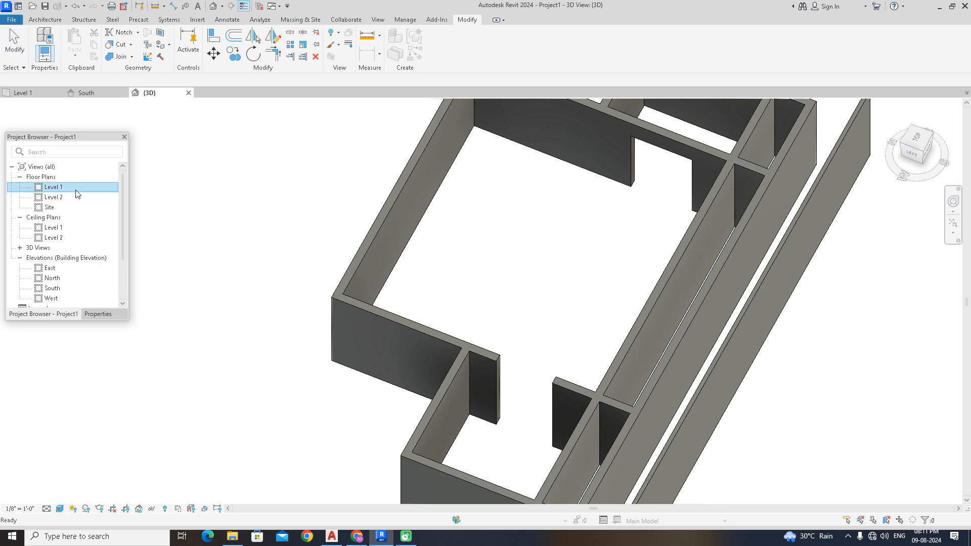
double_click(77, 193)
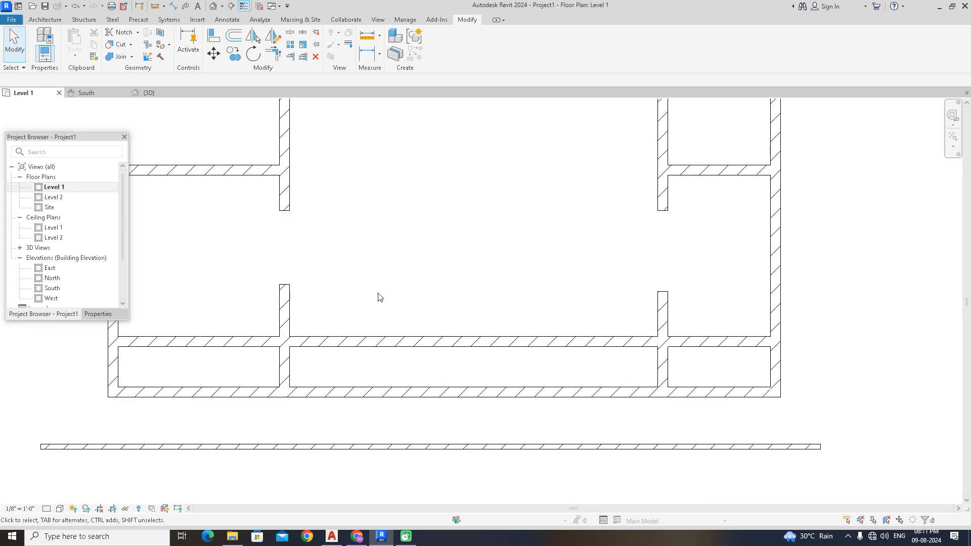
- Split the bottom exterior wall at four points between the two interior vertical walls using Split with Gap, with a 0' 1" joint gap
click(306, 35)
middle_drag(375, 318, 388, 221)
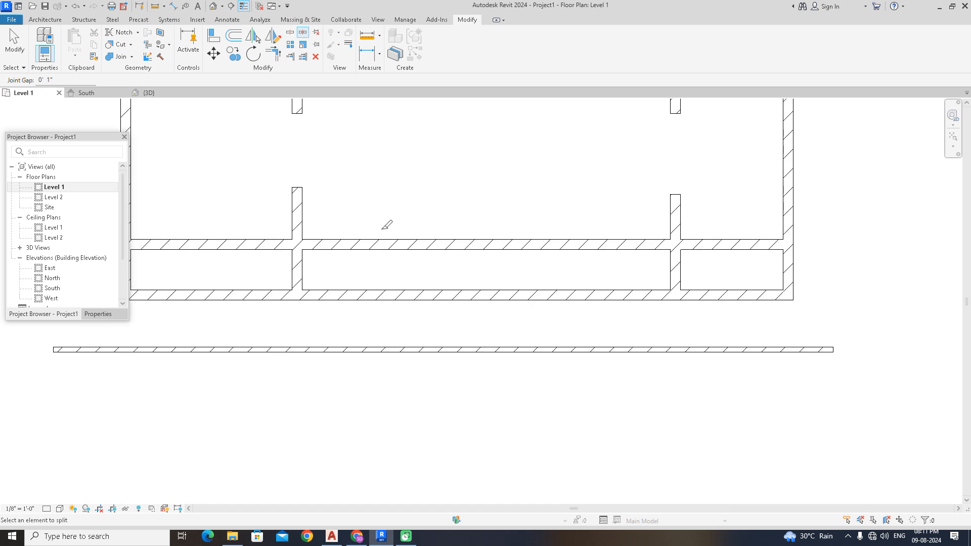
click(355, 298)
scroll(355, 298, up, 2)
click(509, 294)
click(662, 294)
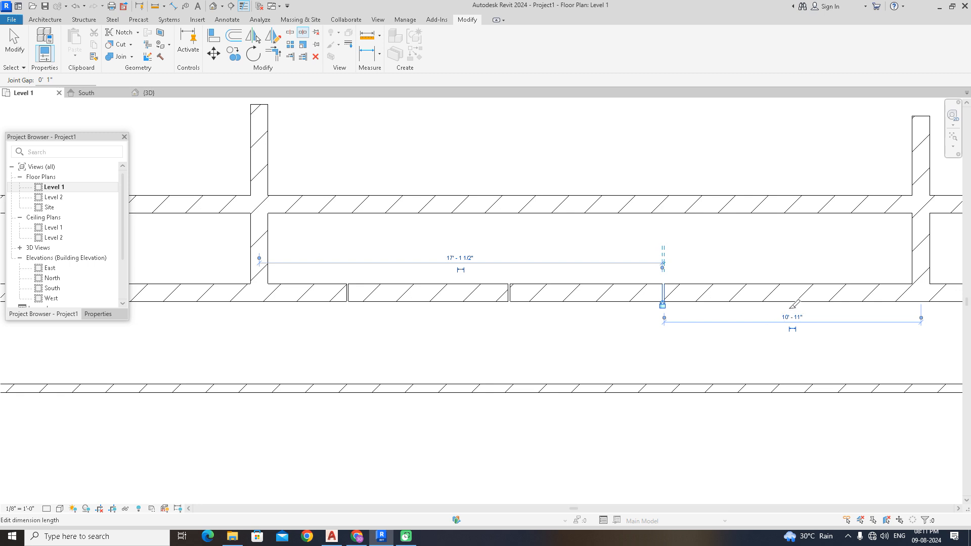
click(792, 293)
key(Escape)
key(Escape)
scroll(607, 348, down, 2)
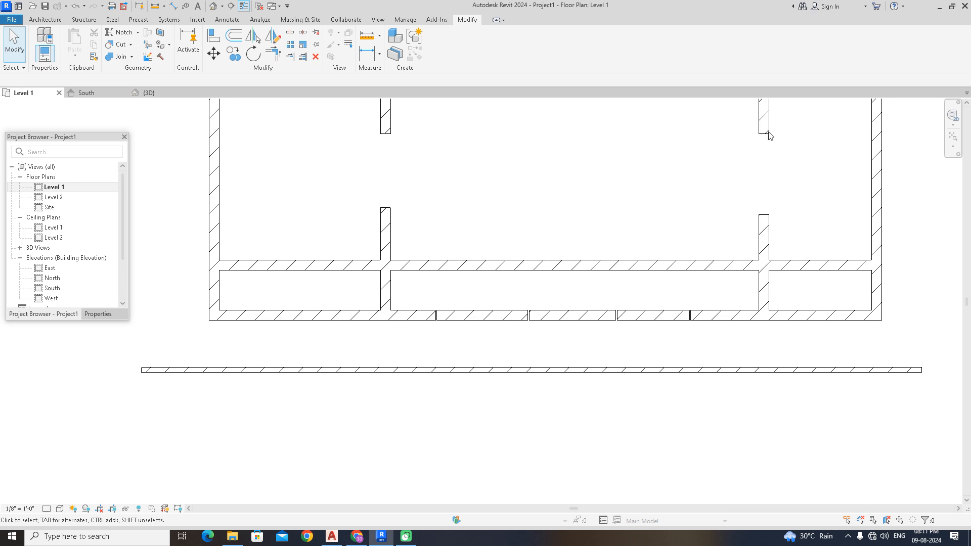
- Examine the joint gaps along the bottom exterior wall up close
scroll(414, 319, up, 4)
scroll(400, 300, up, 1)
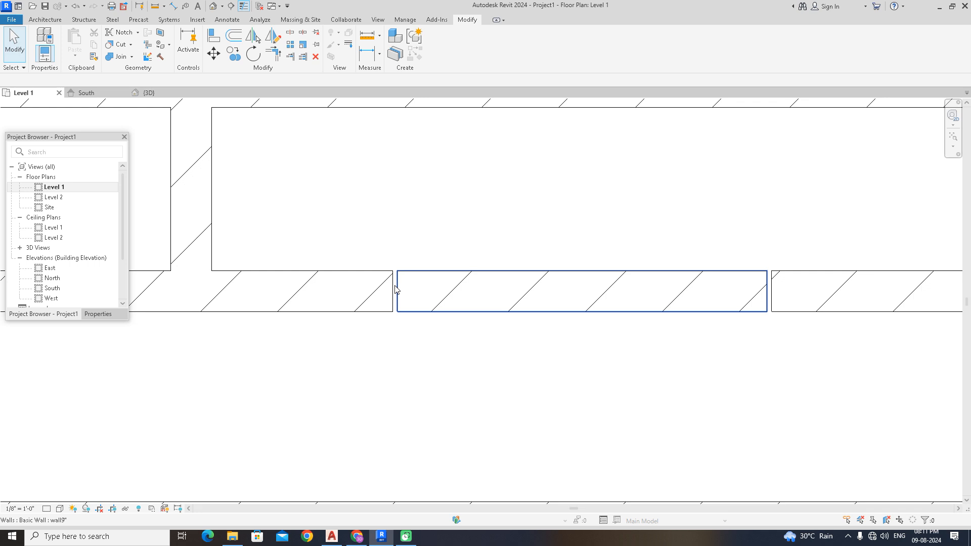
middle_drag(778, 310, 494, 314)
scroll(755, 328, down, 3)
mouse_move(755, 330)
middle_down()
mouse_move(713, 317)
mouse_move(638, 343)
middle_up()
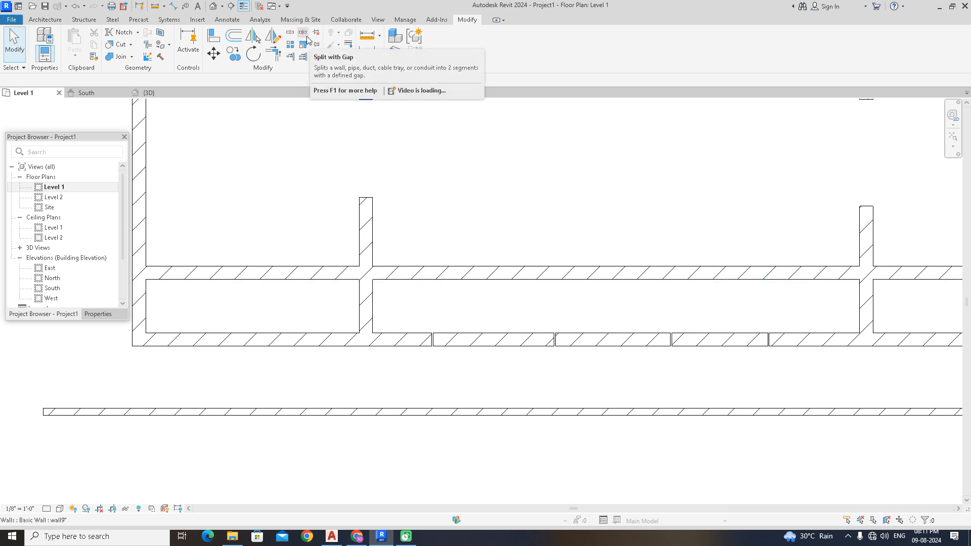
- Split the bottom exterior wall at two points between the left exterior wall and the left interior wall using Split Element
click(290, 38)
scroll(329, 303, up, 3)
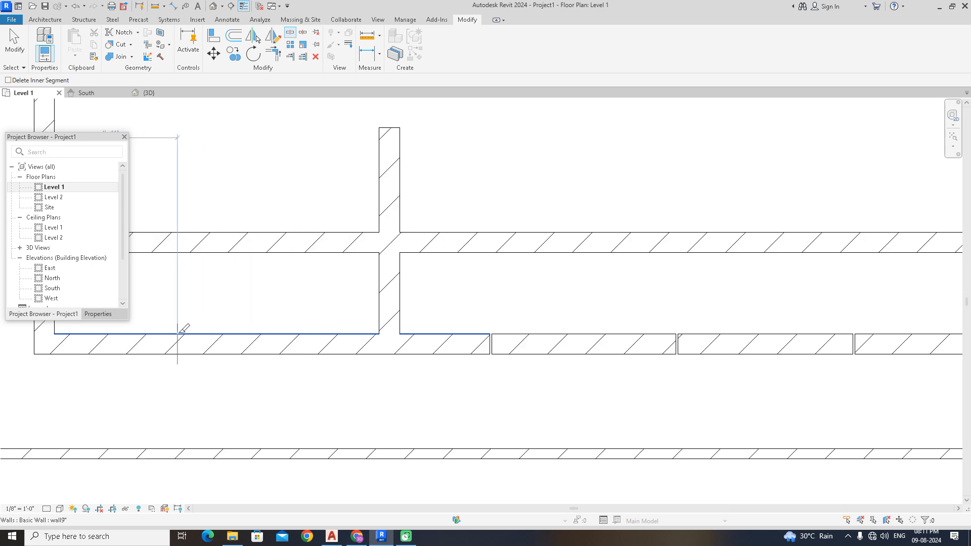
click(324, 344)
key(Escape)
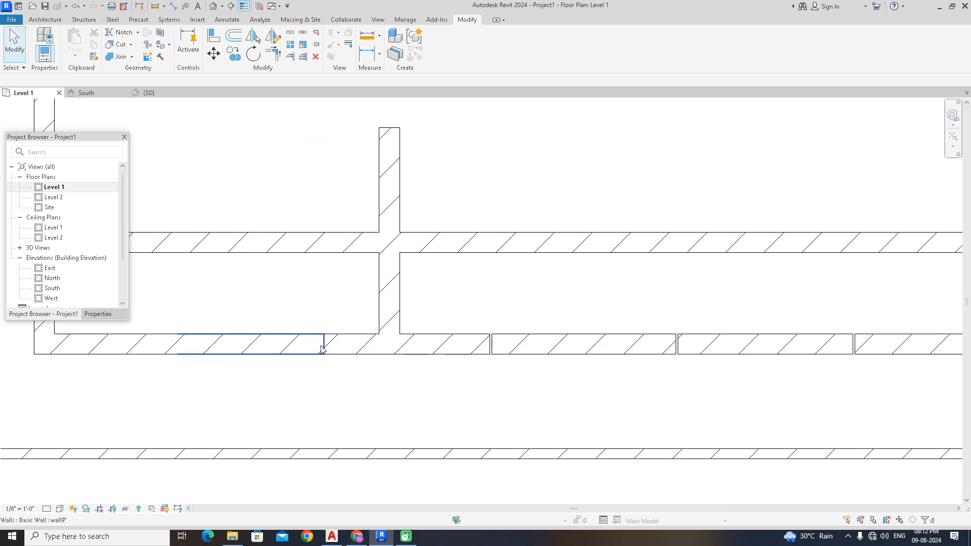
scroll(290, 358, up, 2)
click(291, 357)
click(459, 397)
scroll(460, 397, down, 3)
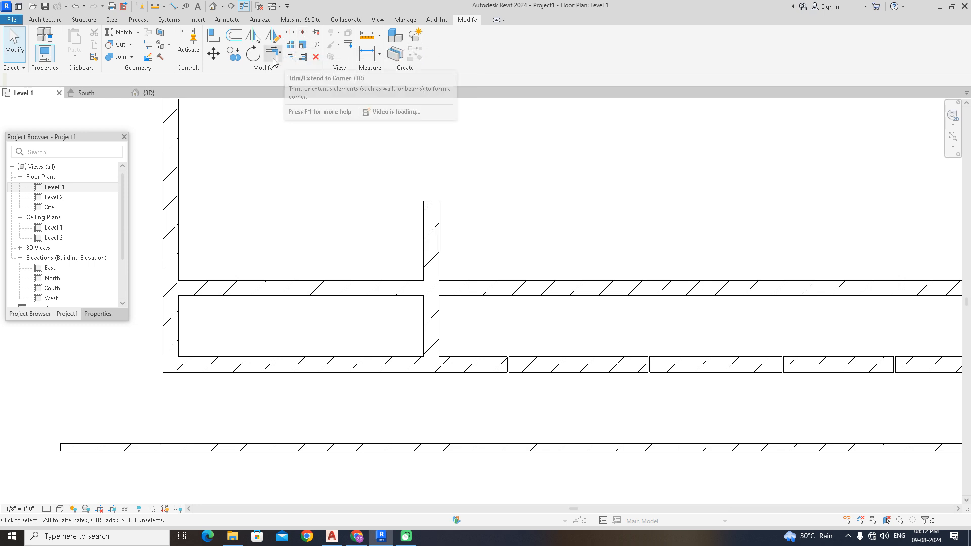
- Place a Chair - Stacking component about 13' 6" outside the right exterior wall, rotated 180° so its backrest faces up the plan
scroll(544, 241, down, 8)
scroll(469, 269, up, 4)
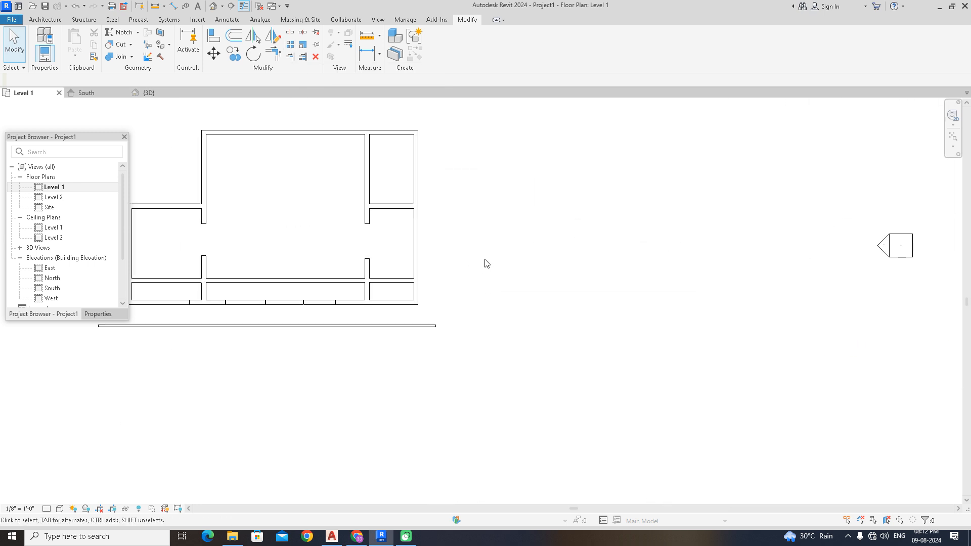
click(51, 20)
click(120, 56)
click(122, 73)
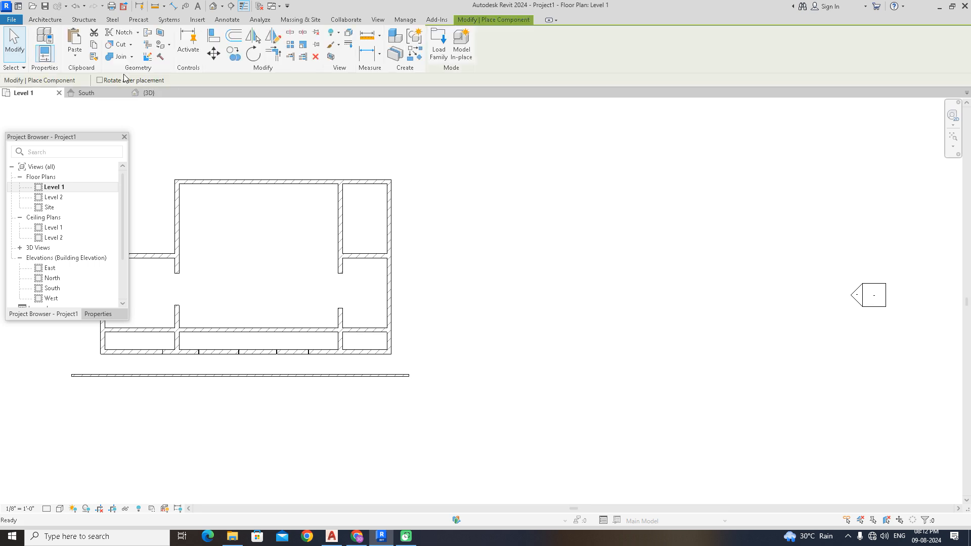
scroll(468, 231, up, 2)
scroll(467, 231, up, 2)
key(space)
key(space)
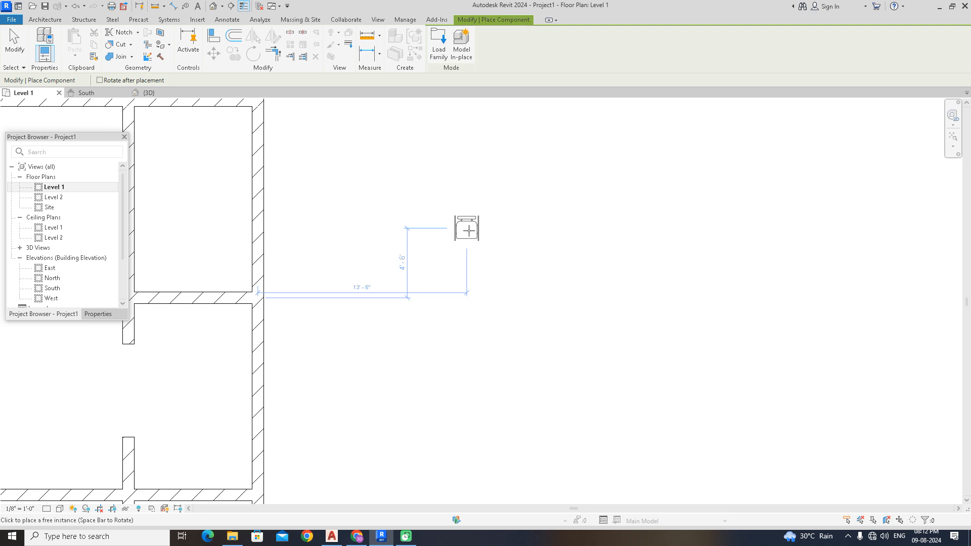
click(467, 231)
right_click(535, 213)
click(557, 219)
middle_drag(506, 247, 448, 254)
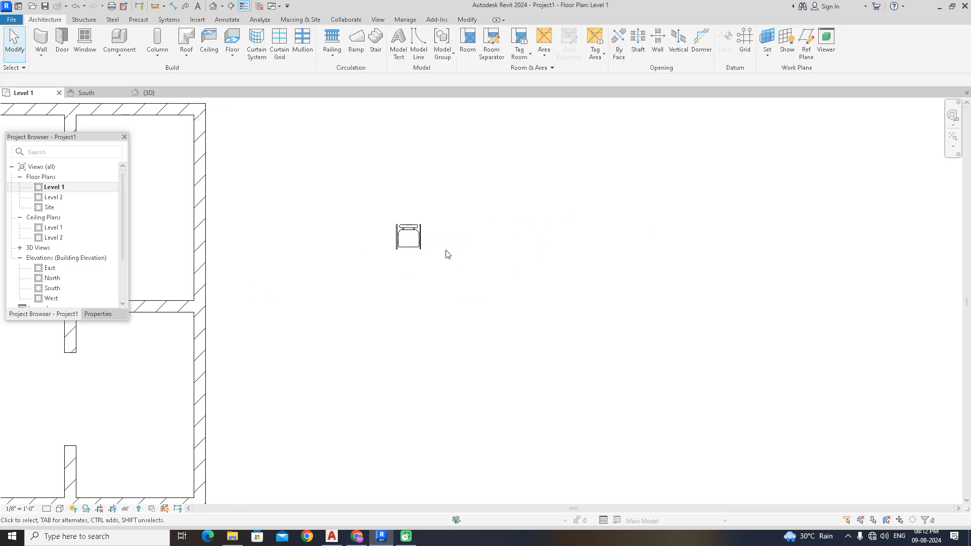
- Create a linear array of the chair with 8 members running horizontally to the right, using the Move To 2nd spacing option
click(428, 248)
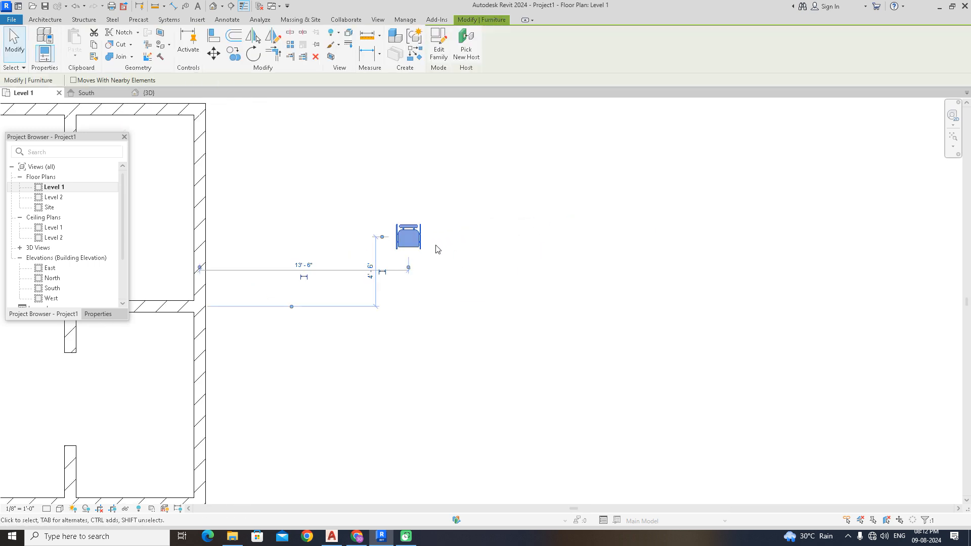
click(291, 48)
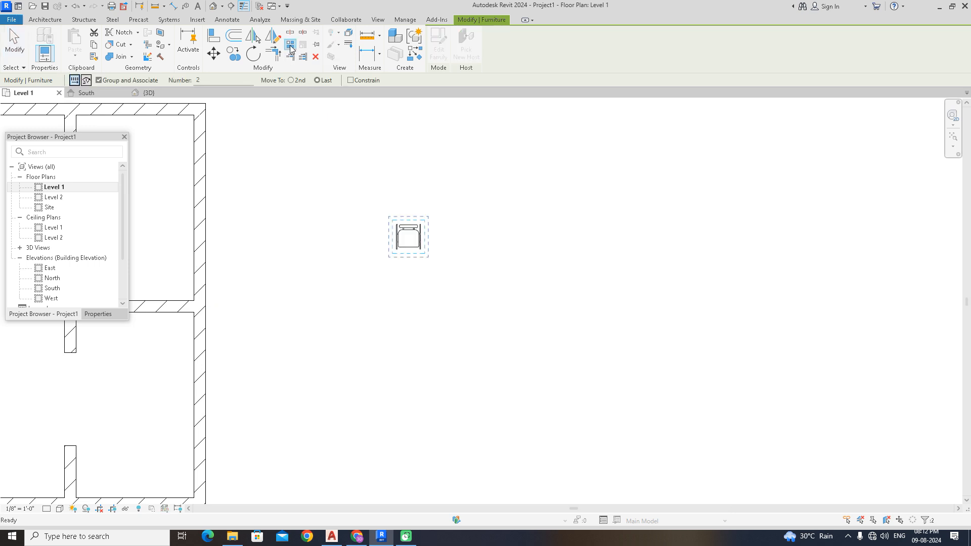
scroll(455, 269, up, 2)
middle_drag(455, 269, 360, 308)
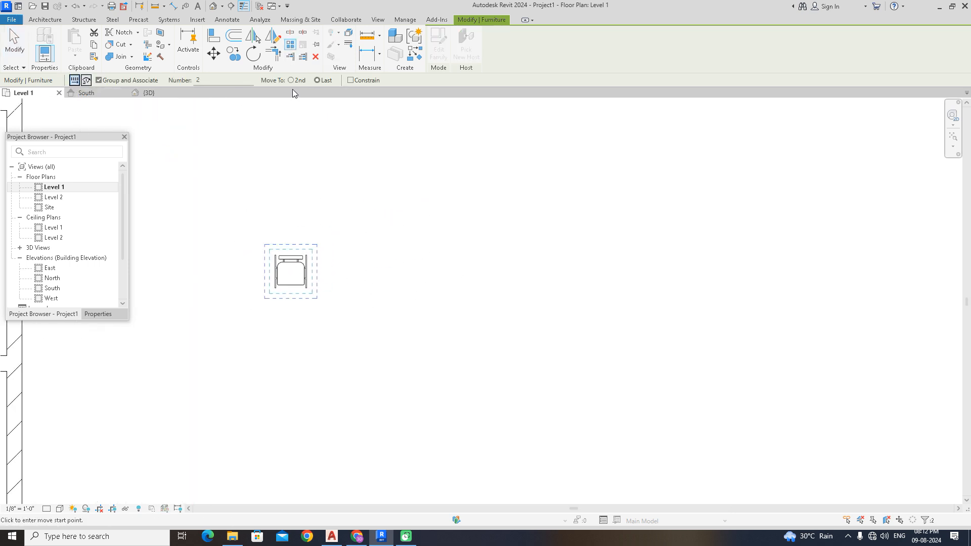
scroll(349, 248, up, 2)
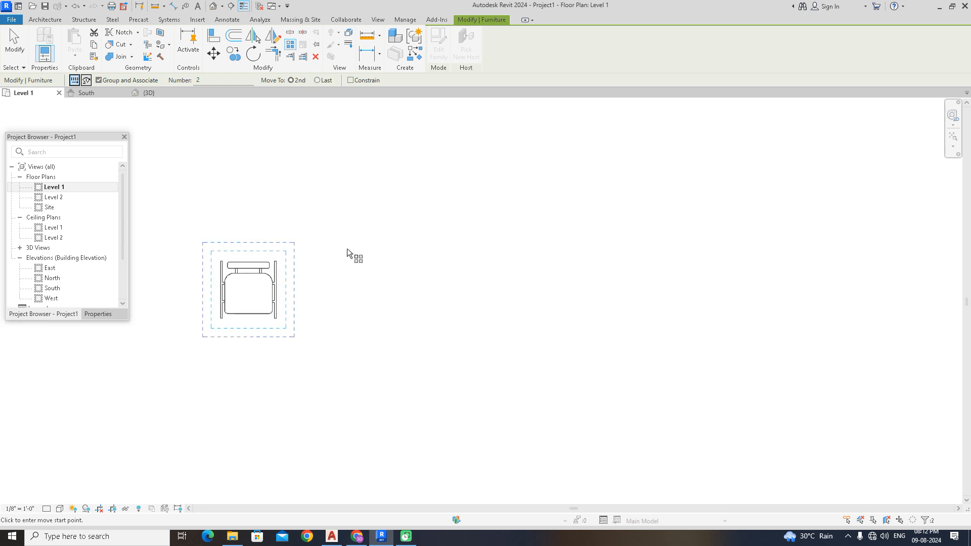
scroll(222, 312, up, 2)
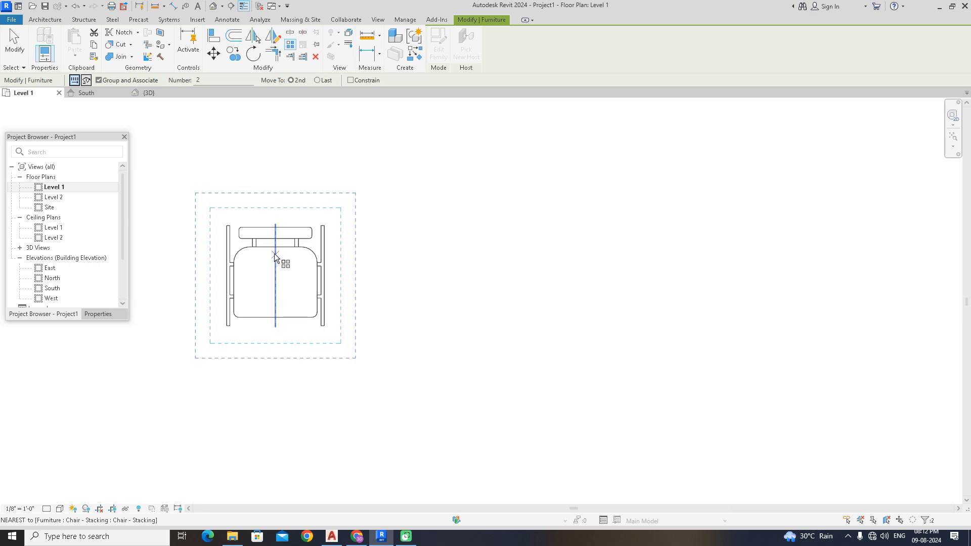
click(277, 230)
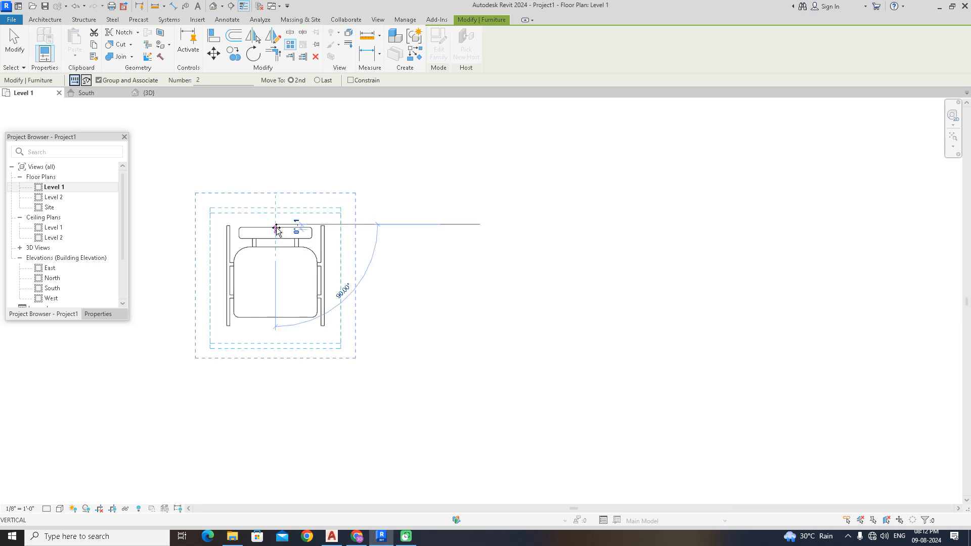
click(462, 227)
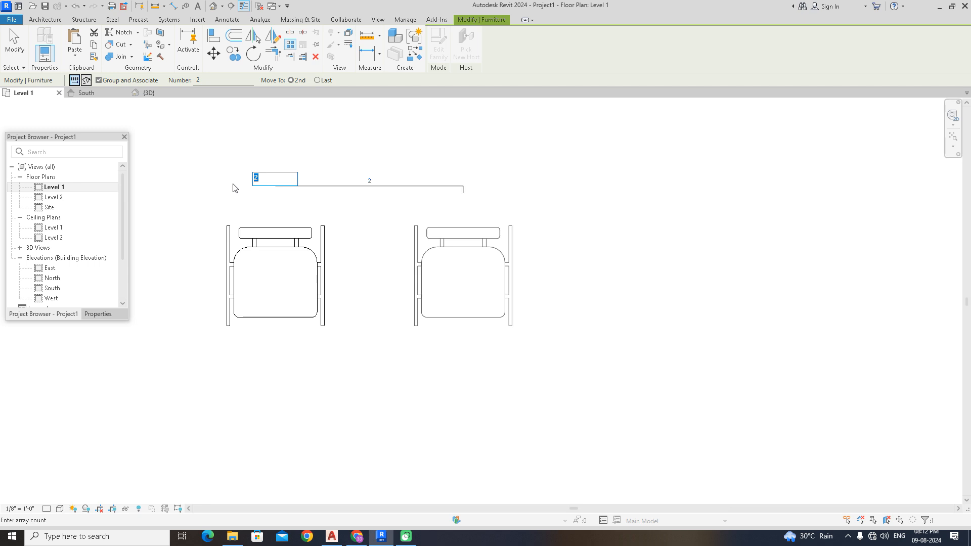
text(8)
key(Return)
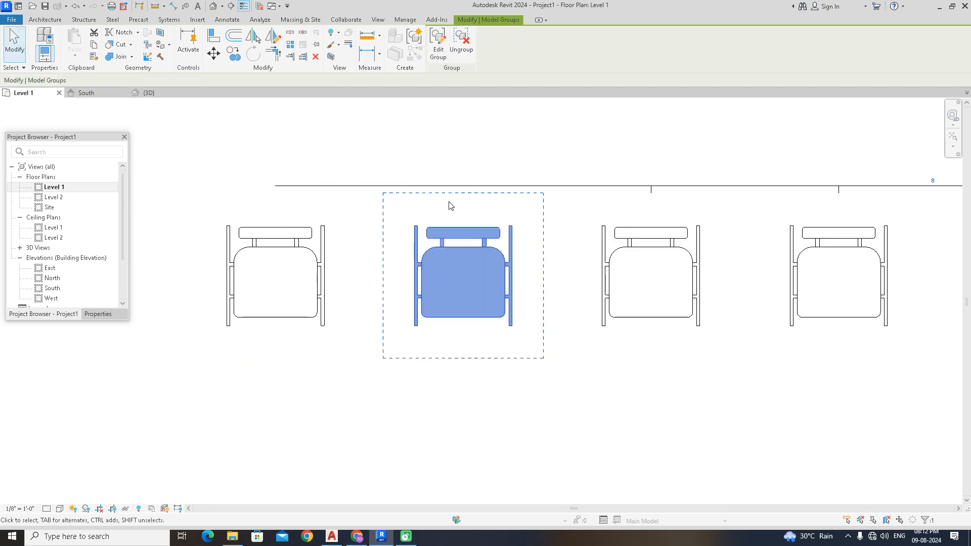
middle_drag(661, 223, 524, 221)
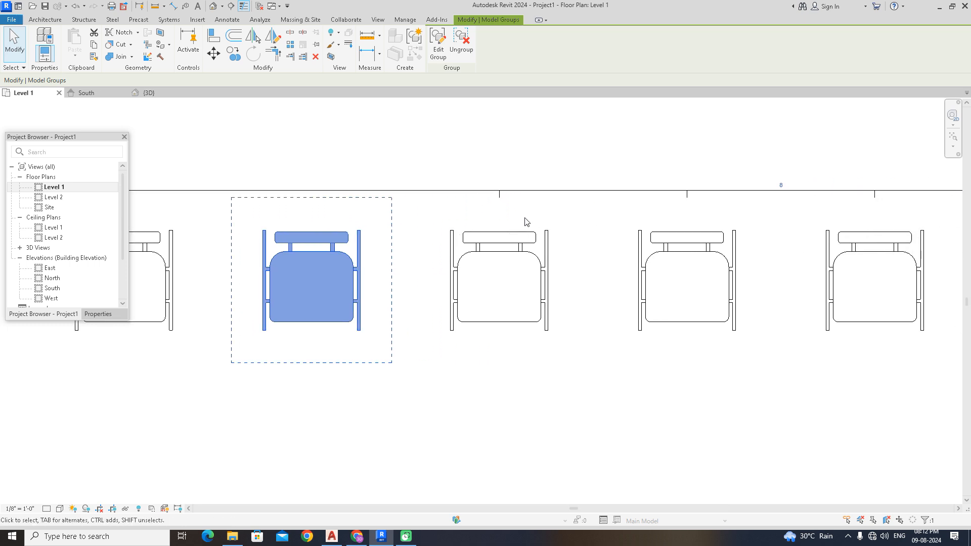
click(622, 347)
scroll(613, 346, down, 4)
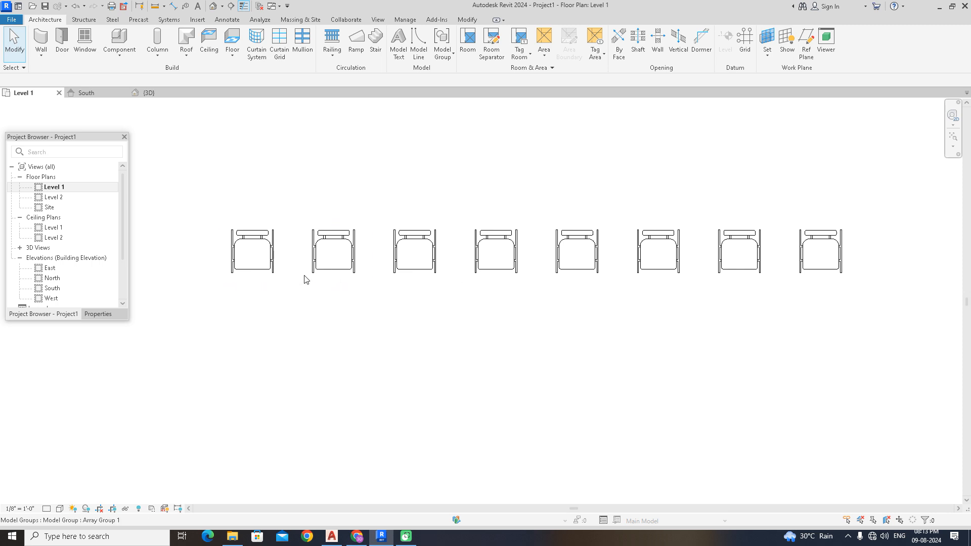
- Place another stacking chair directly below the first chair of the row, rotated 180° to face the same way
click(120, 56)
click(136, 74)
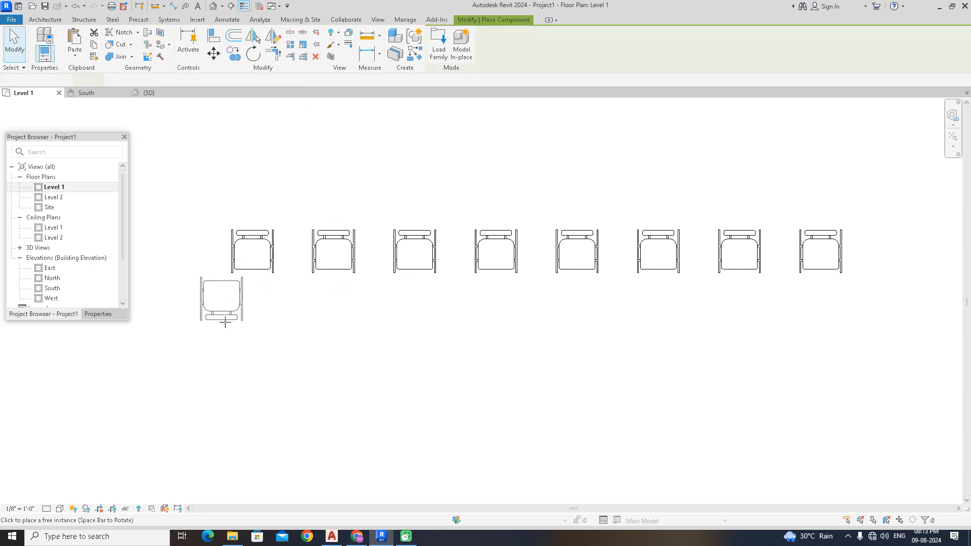
key(space)
key(space)
click(252, 340)
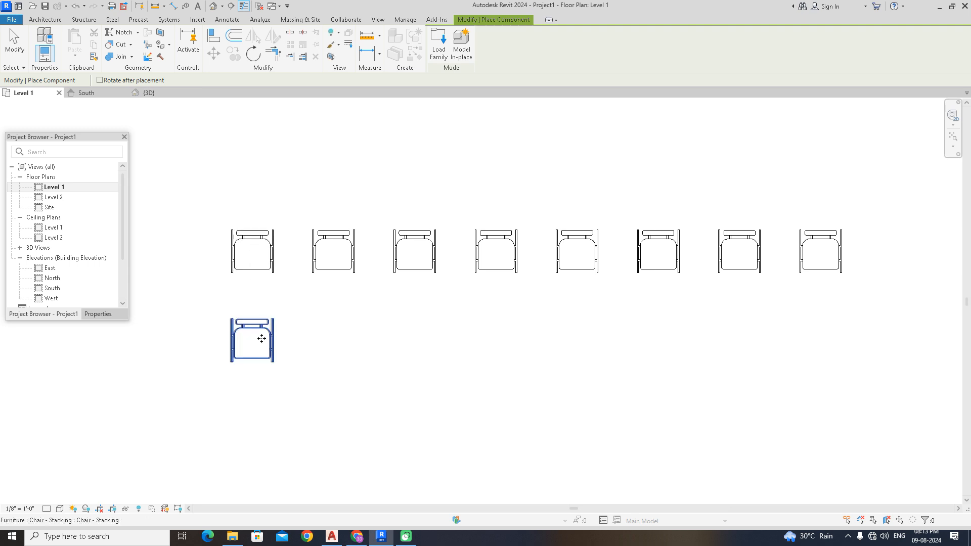
right_click(378, 153)
click(380, 157)
- Array the lower chair horizontally with Move To Last, ending beneath the upper row's last chair, with a count of 6
click(273, 323)
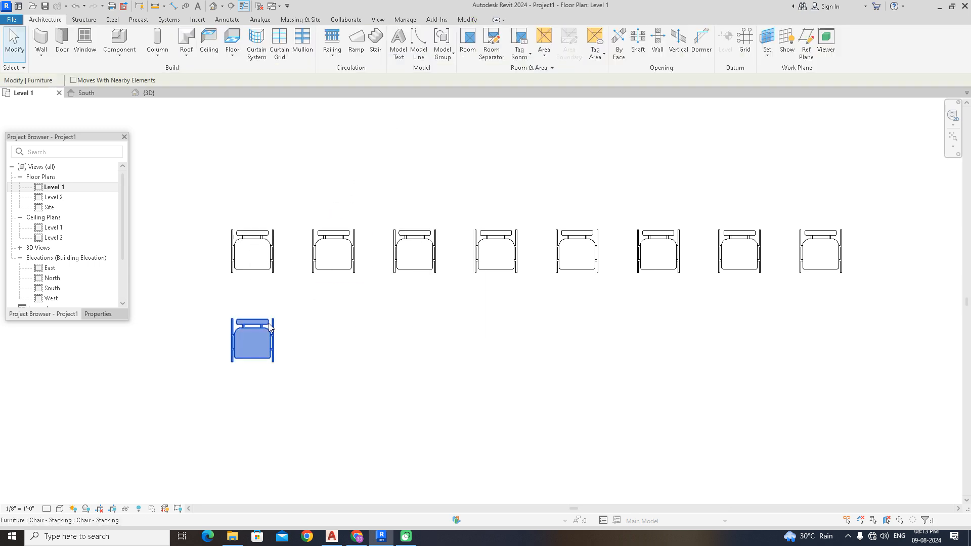
click(291, 47)
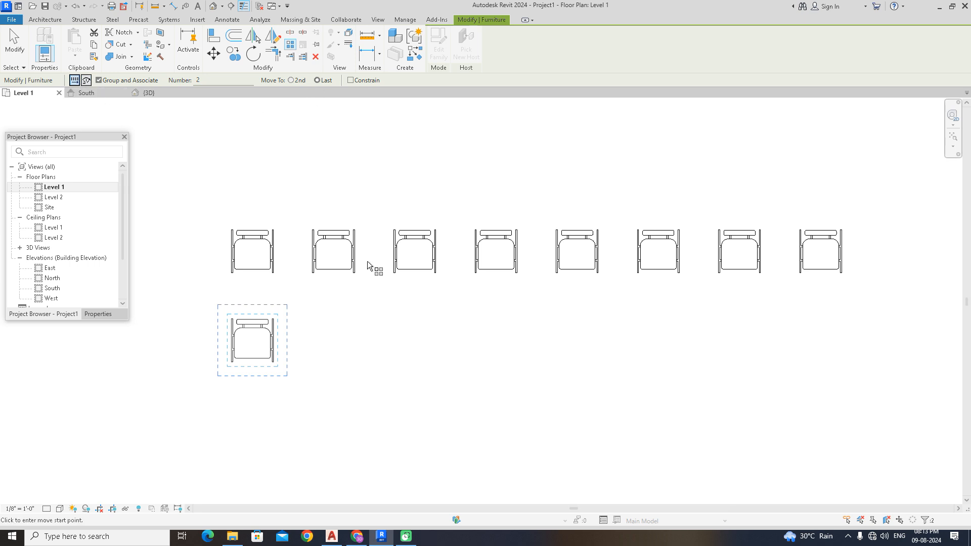
scroll(323, 309, up, 2)
click(215, 322)
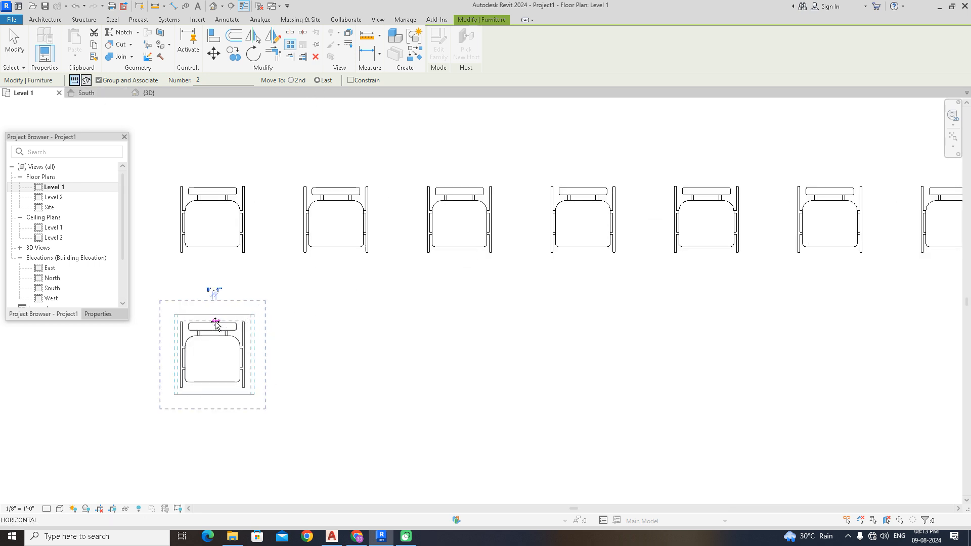
scroll(221, 326, down, 2)
click(719, 332)
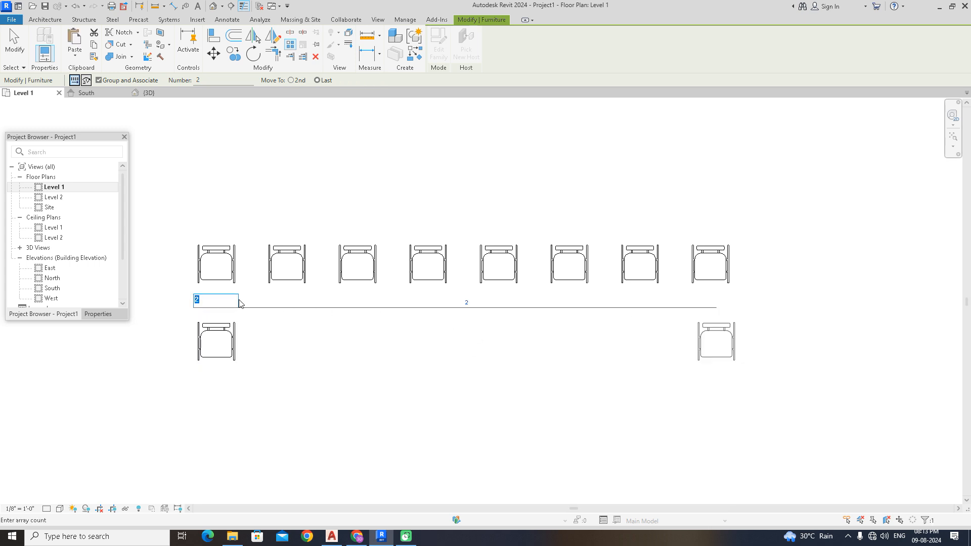
text(6)
key(Return)
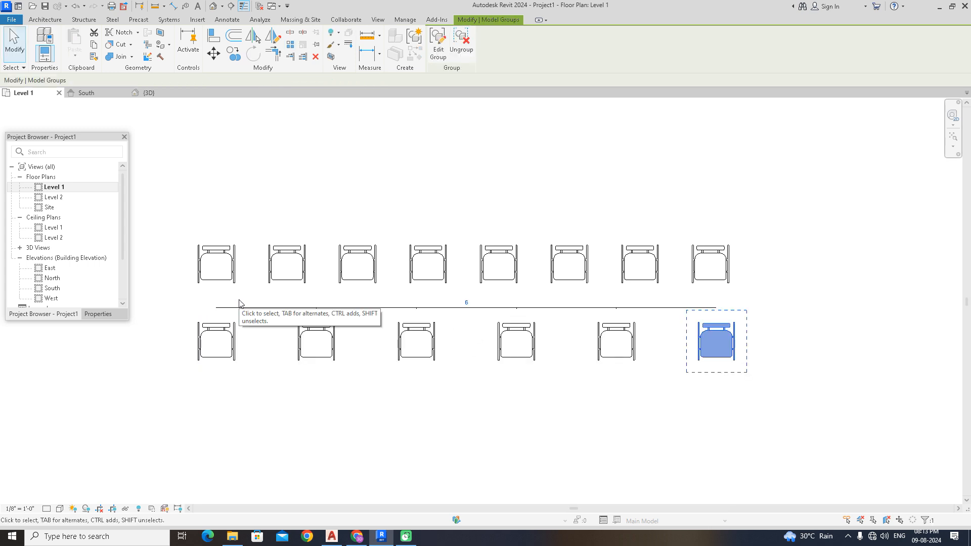
- Try array counts of 10 and 15 on the lower row of chairs
click(466, 303)
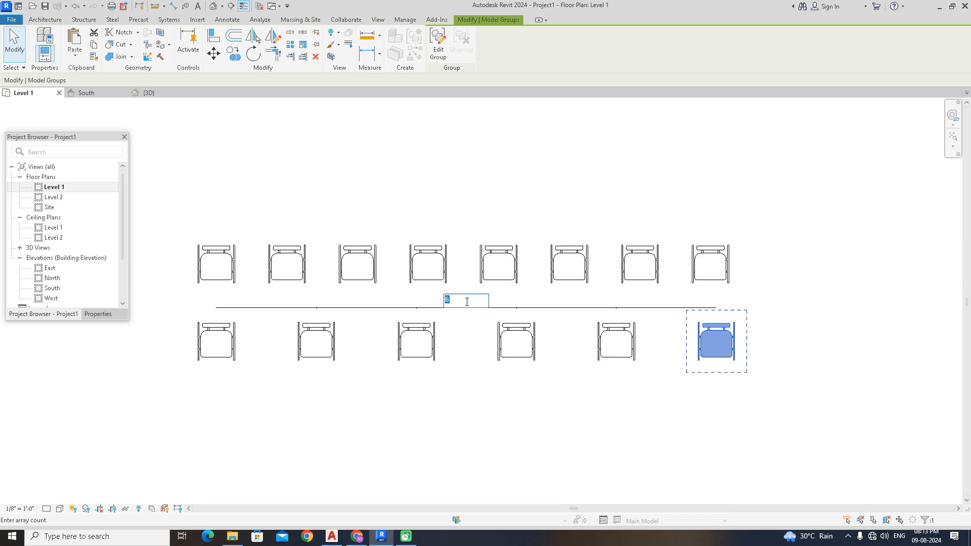
key(Return)
click(466, 302)
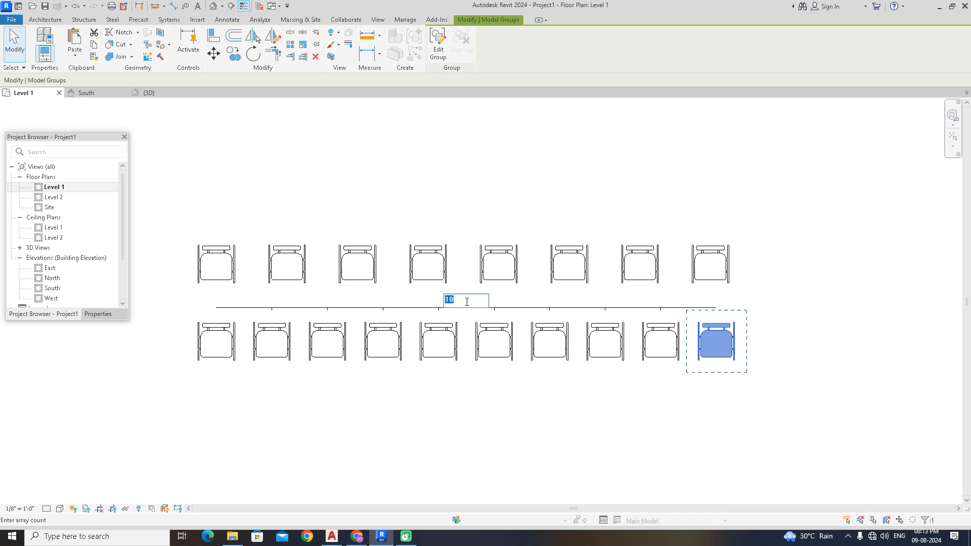
text(15)
key(Return)
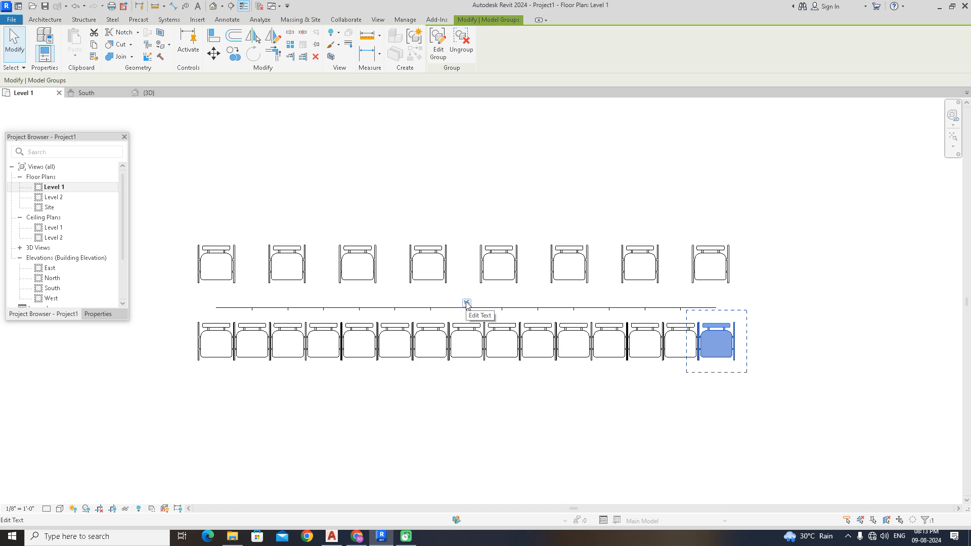
- Set the lower chair row's array count to 12 and deselect the group
click(467, 302)
text(12)
key(Return)
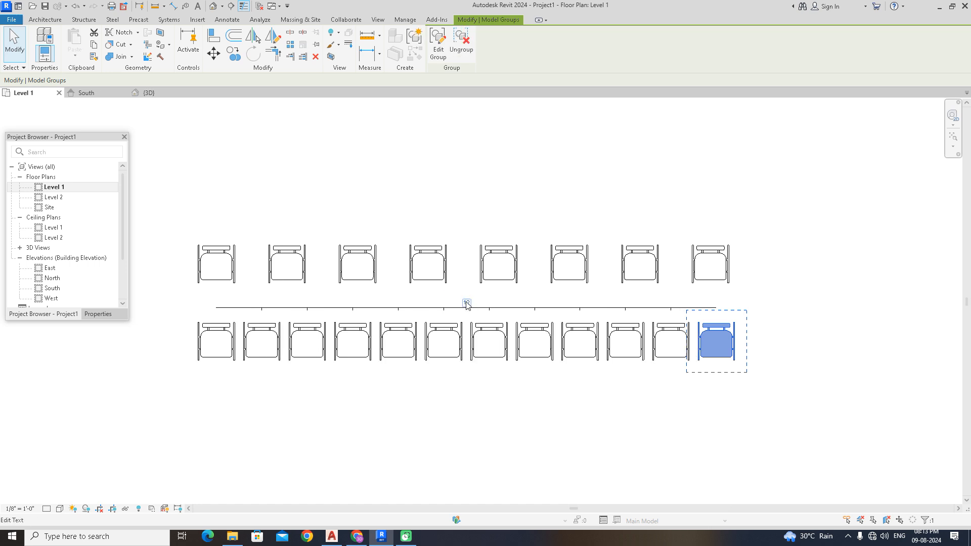
click(759, 290)
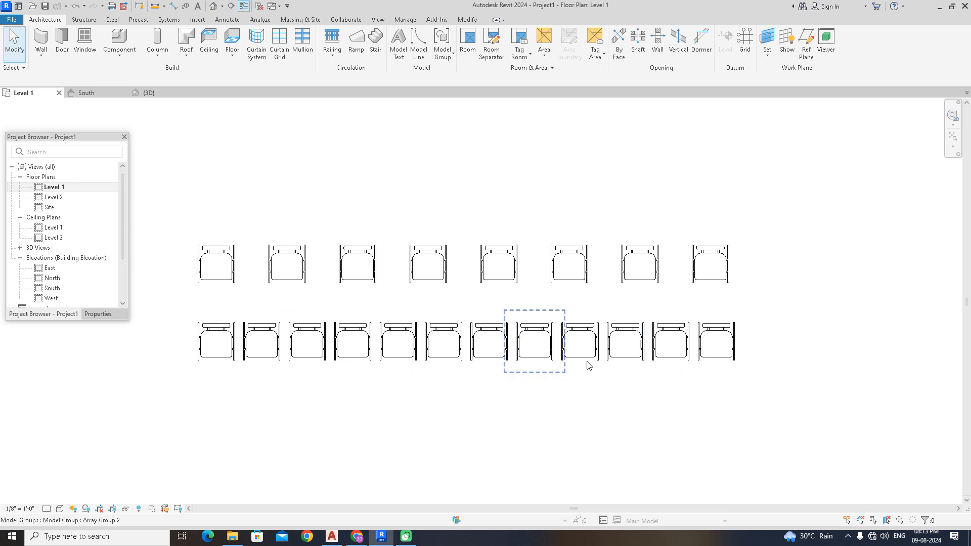
- Draw a model line circle to the right of the two chair rows
middle_drag(737, 199, 526, 198)
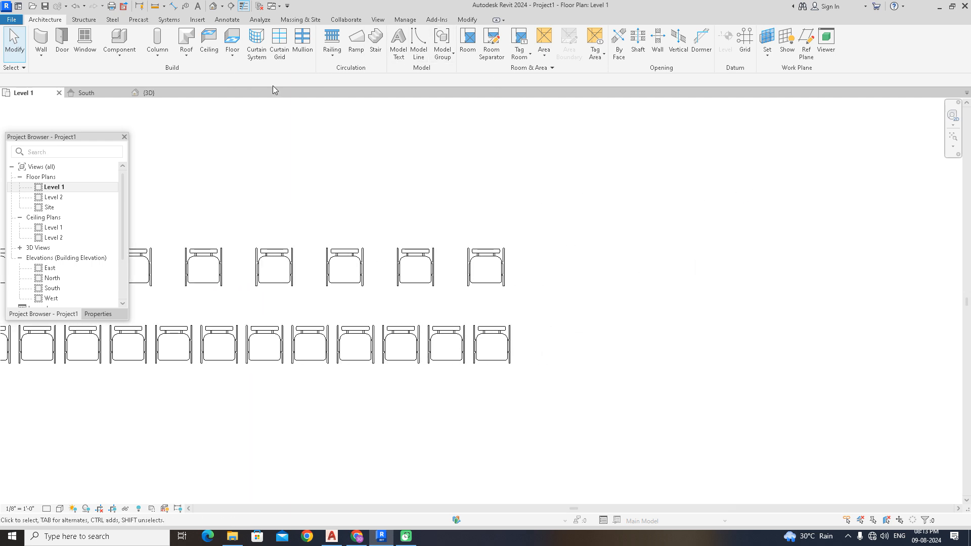
click(419, 43)
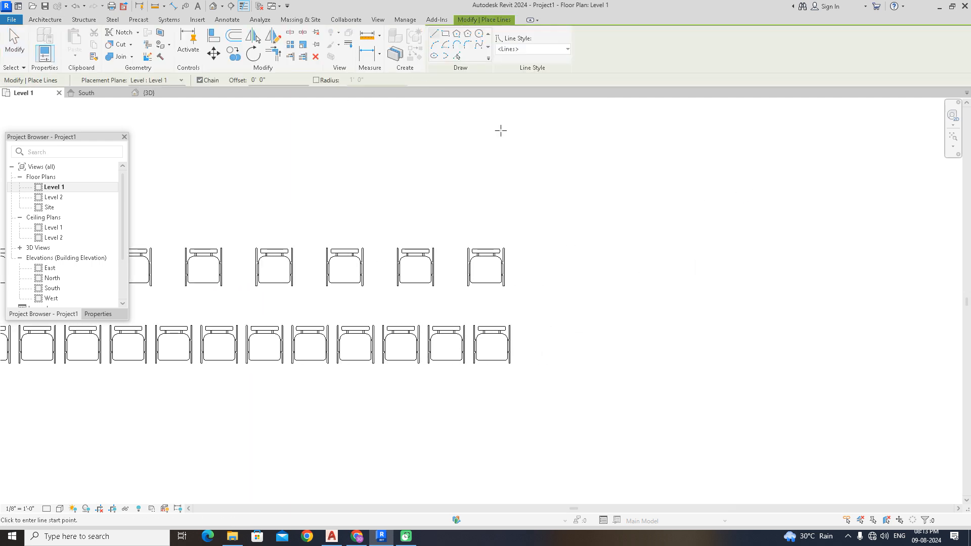
click(479, 34)
click(641, 314)
click(693, 342)
right_click(642, 216)
click(652, 222)
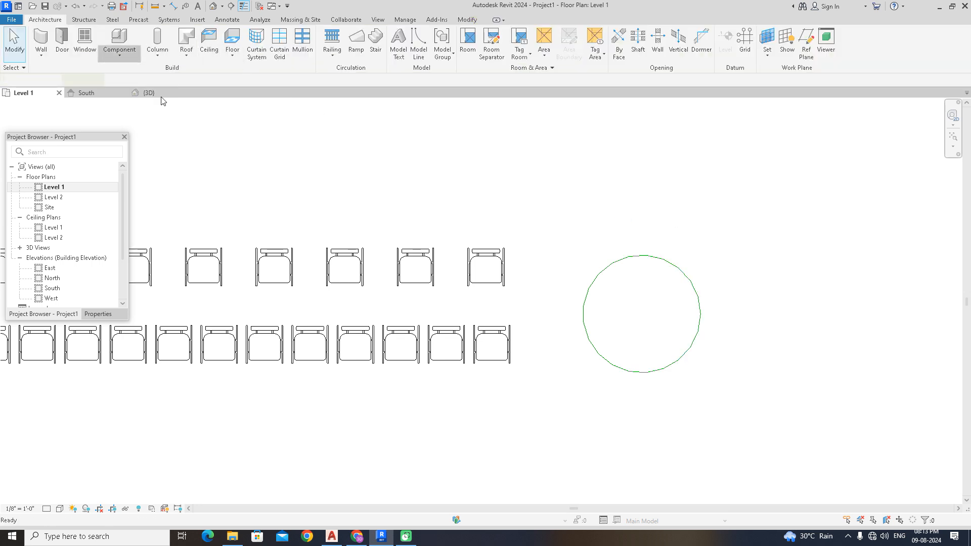
- Place a stacking chair centred on the top point of the circle, with its backrest facing outward
scroll(643, 265, up, 2)
click(641, 250)
right_click(714, 217)
click(748, 223)
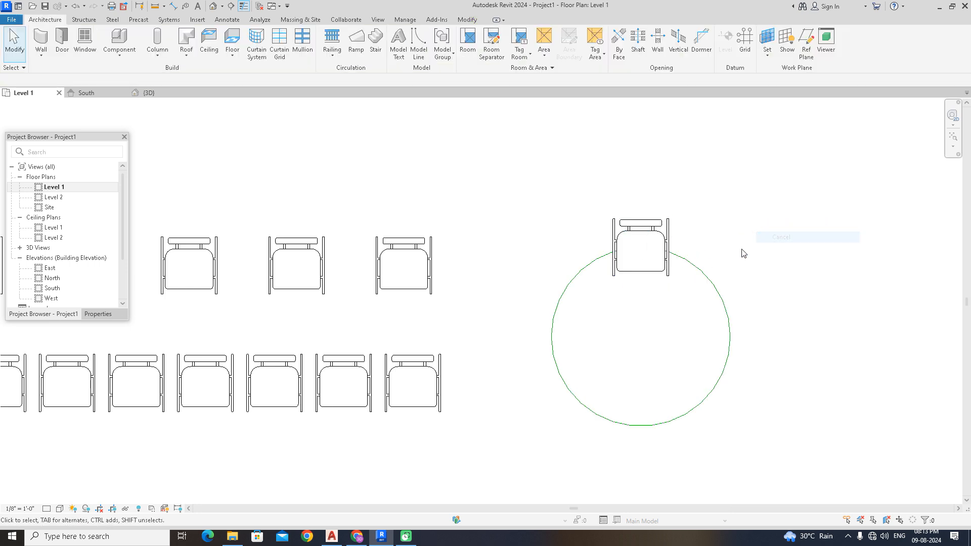
- Array the chair radially about the circle's centre at 60° spacing, with an array count of 6
click(660, 258)
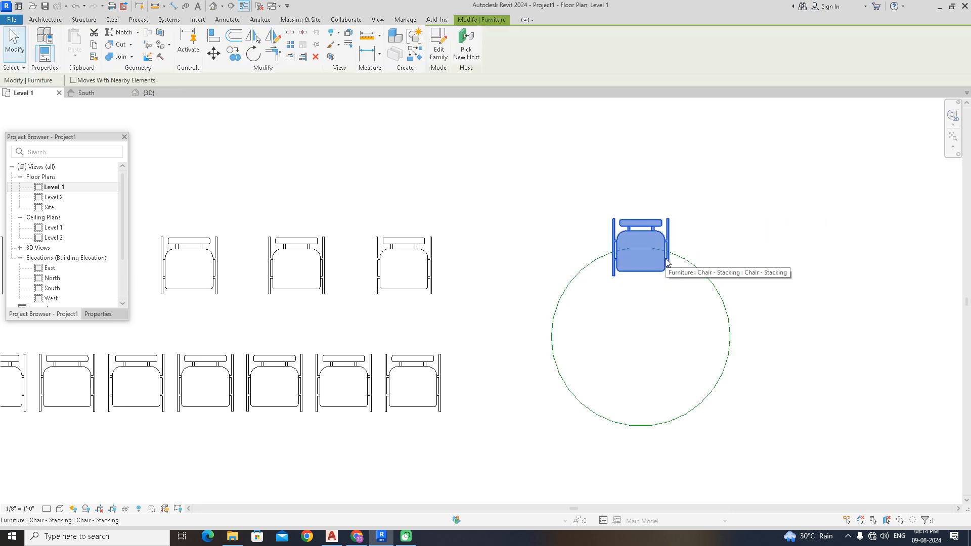
click(292, 49)
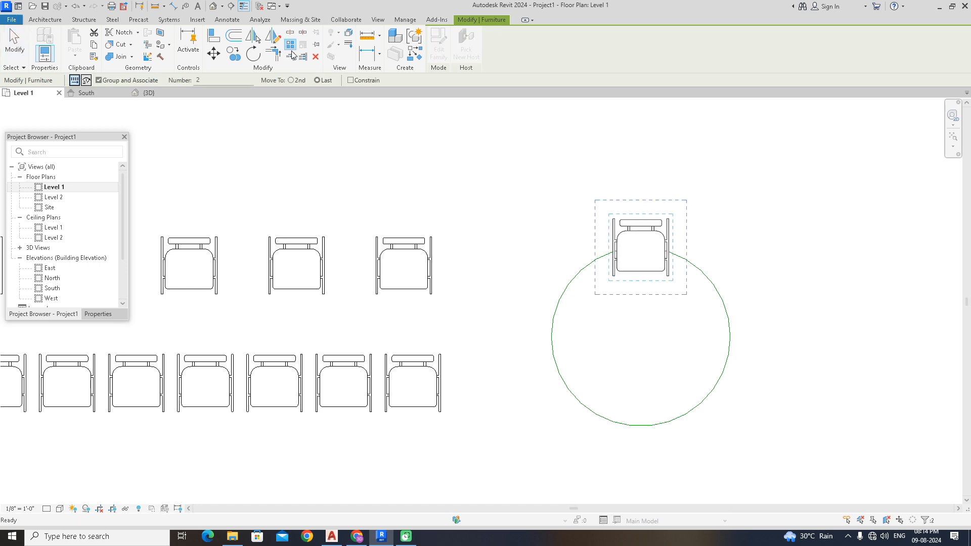
click(86, 81)
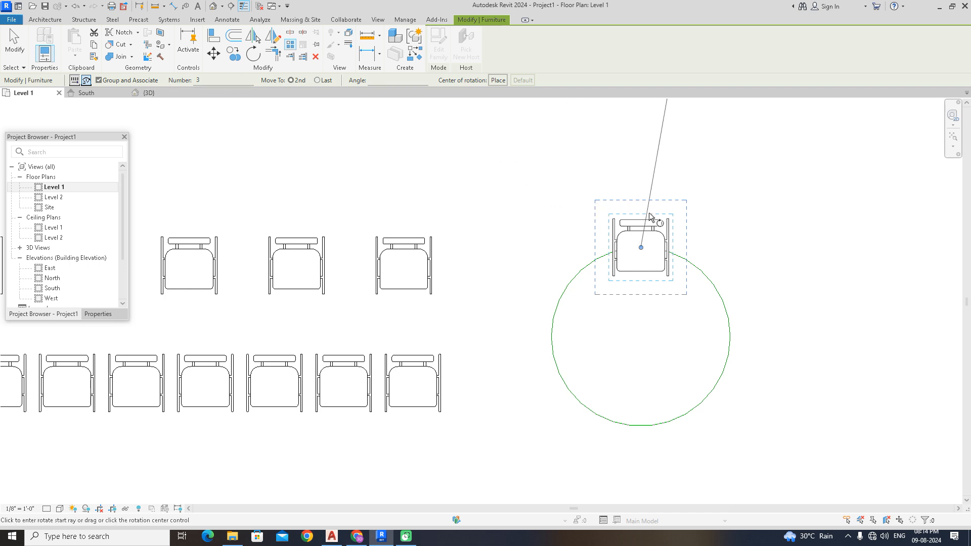
click(499, 81)
click(640, 337)
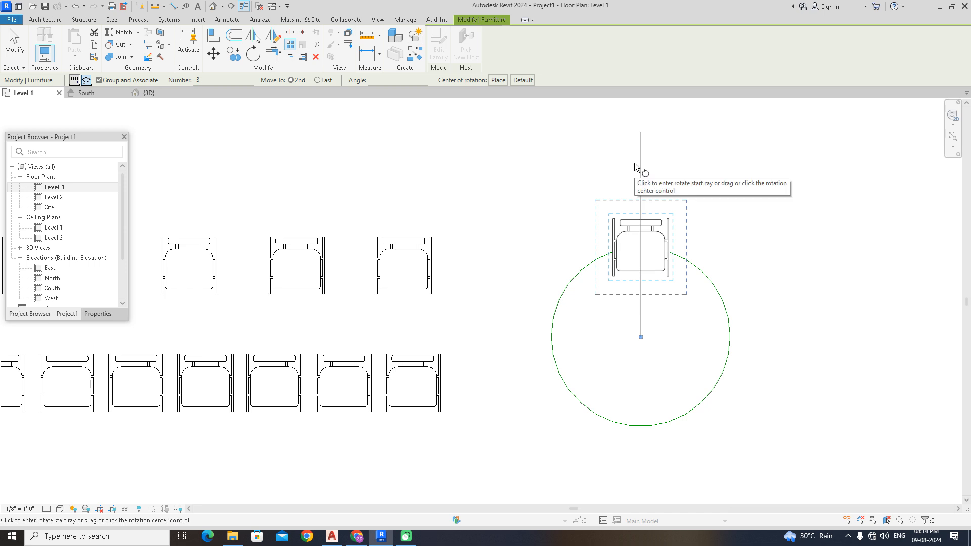
click(634, 163)
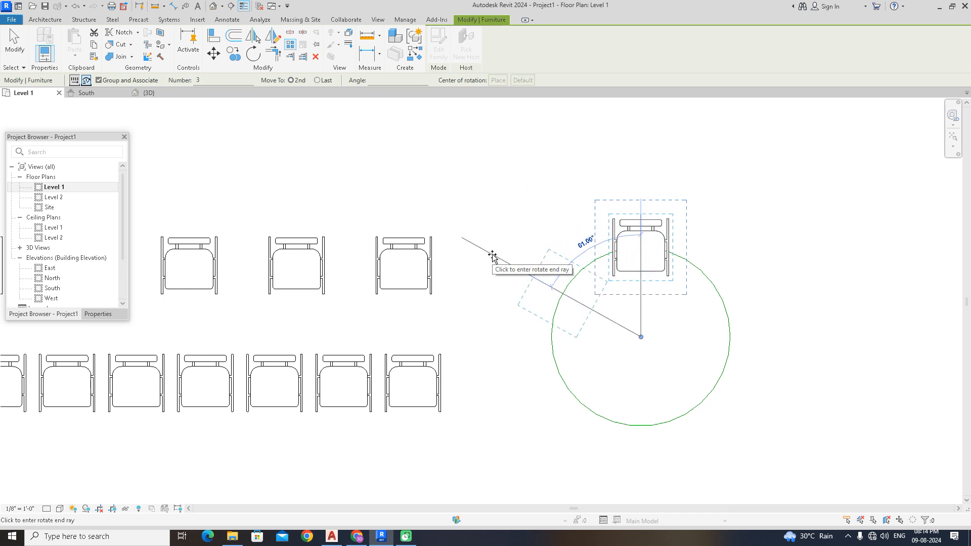
text(60)
key(Return)
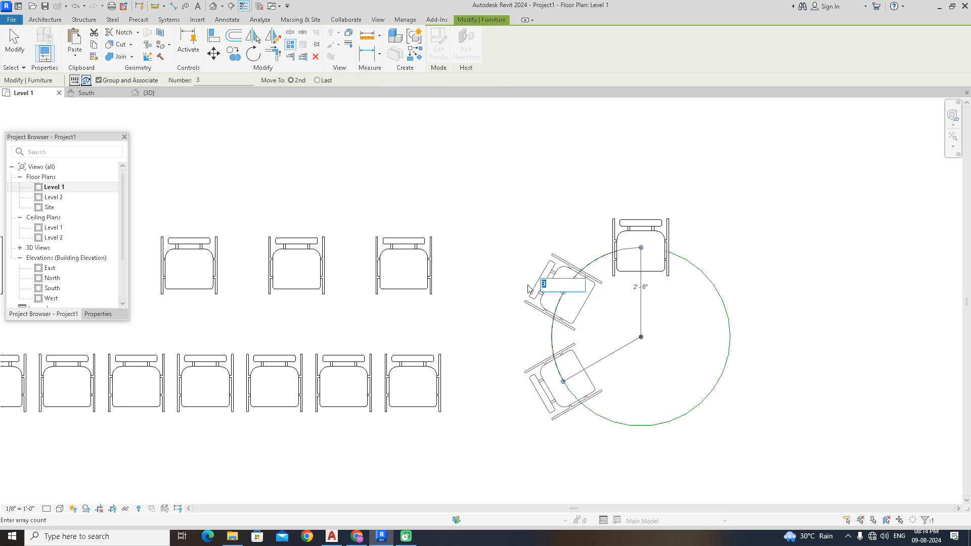
text(6)
key(Return)
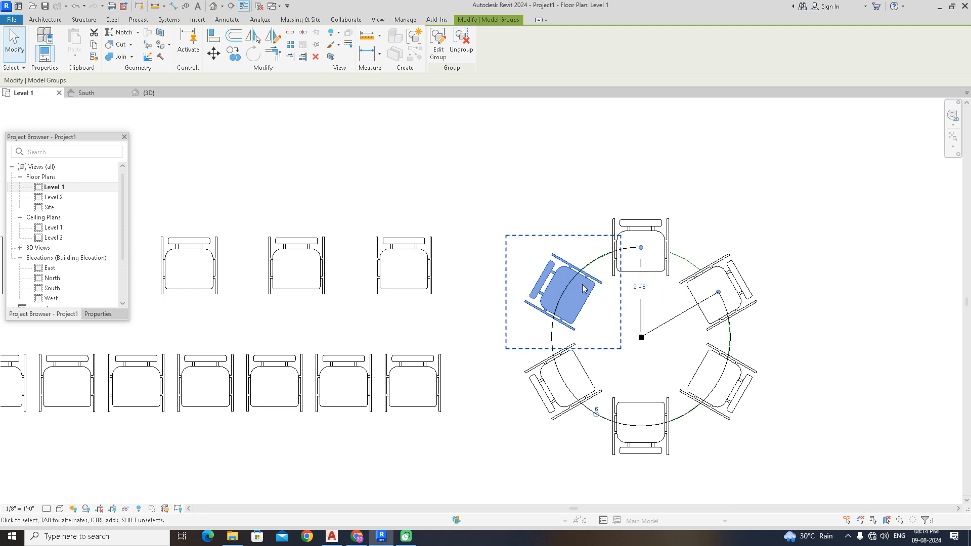
- Draw another model line circle to the right of the ring of chairs
middle_drag(833, 373, 596, 338)
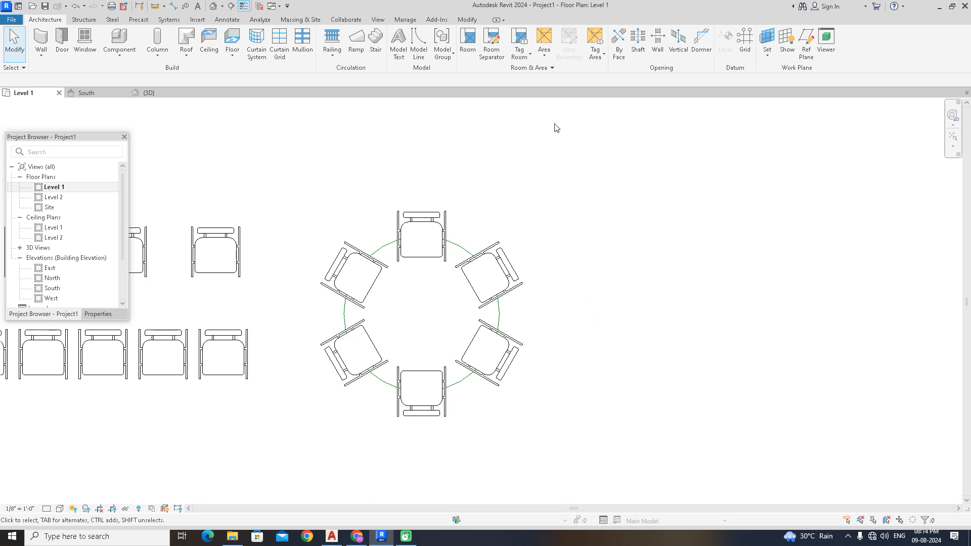
click(421, 54)
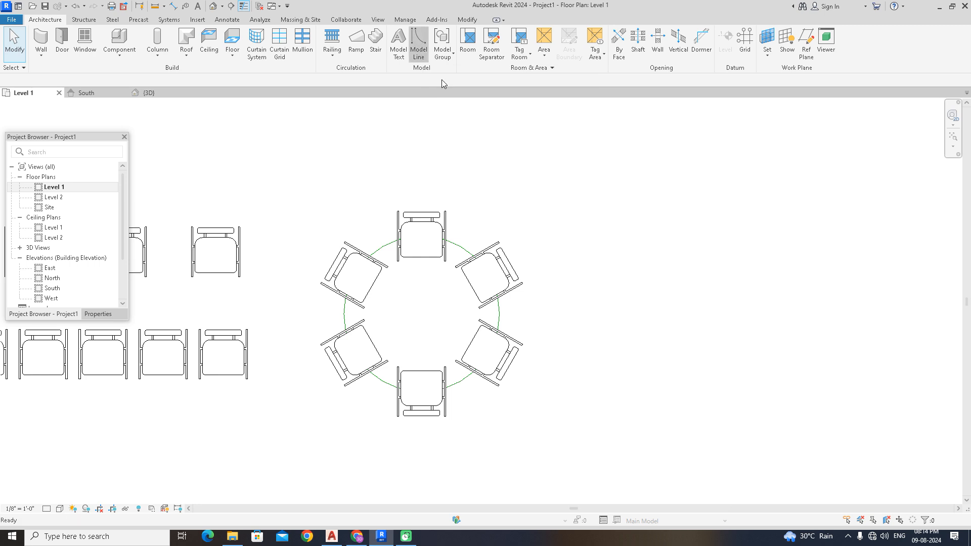
click(479, 34)
click(698, 318)
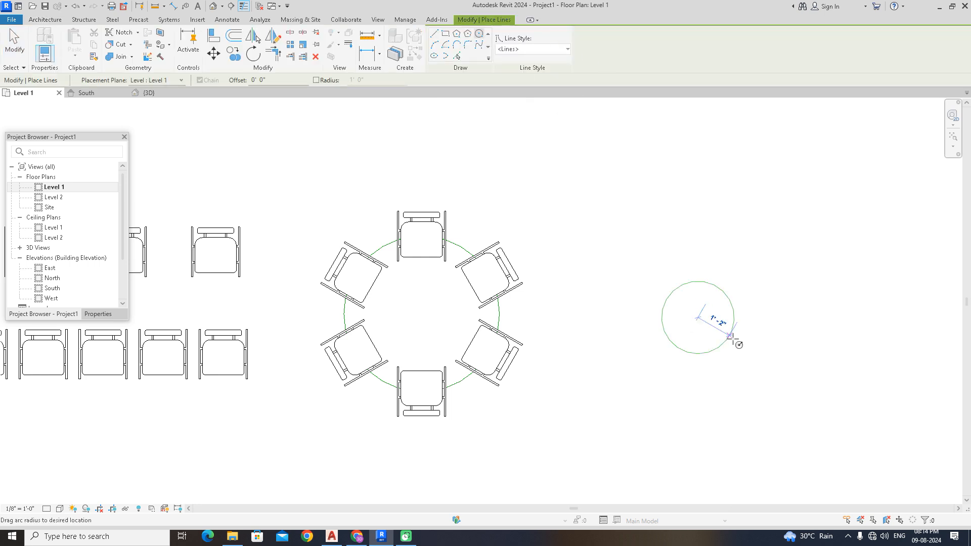
- Finish drawing a circle with a radius of about 3'-1" beside the ring of six chairs
right_click(614, 157)
click(629, 161)
right_click(631, 170)
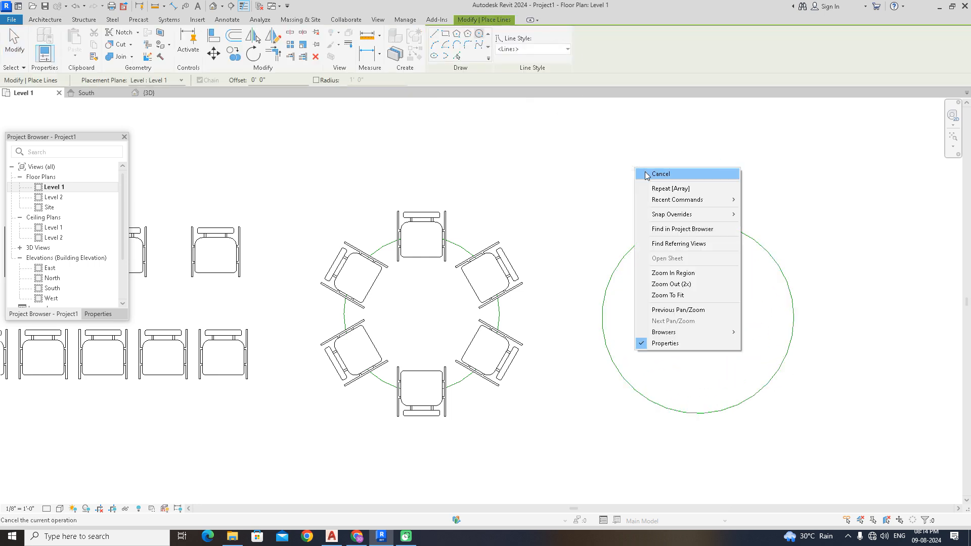
click(646, 173)
- Place one Chair - Stacking component at the top quadrant of the new circle, rotated so it faces the centre
click(126, 59)
click(136, 76)
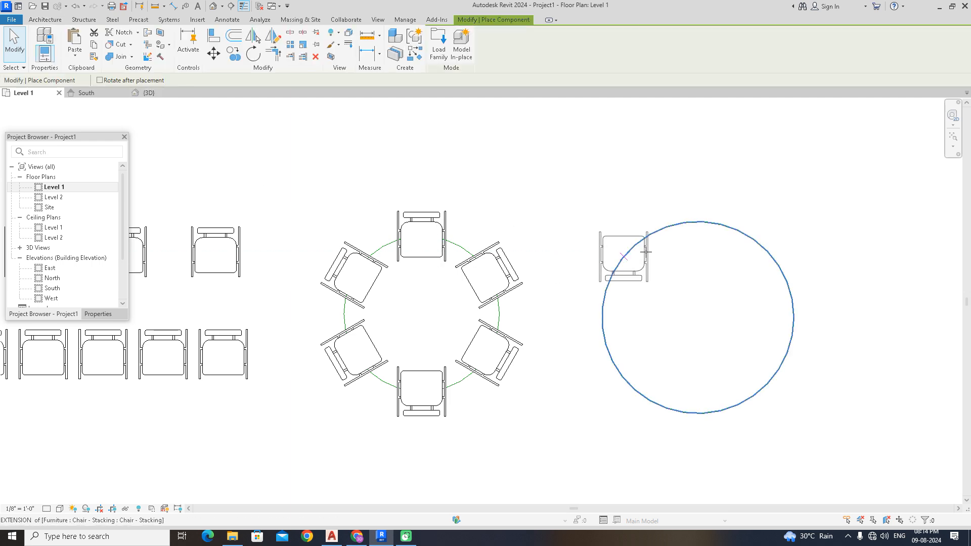
key(space)
click(699, 223)
right_click(607, 181)
key(Escape)
right_click(611, 180)
click(627, 183)
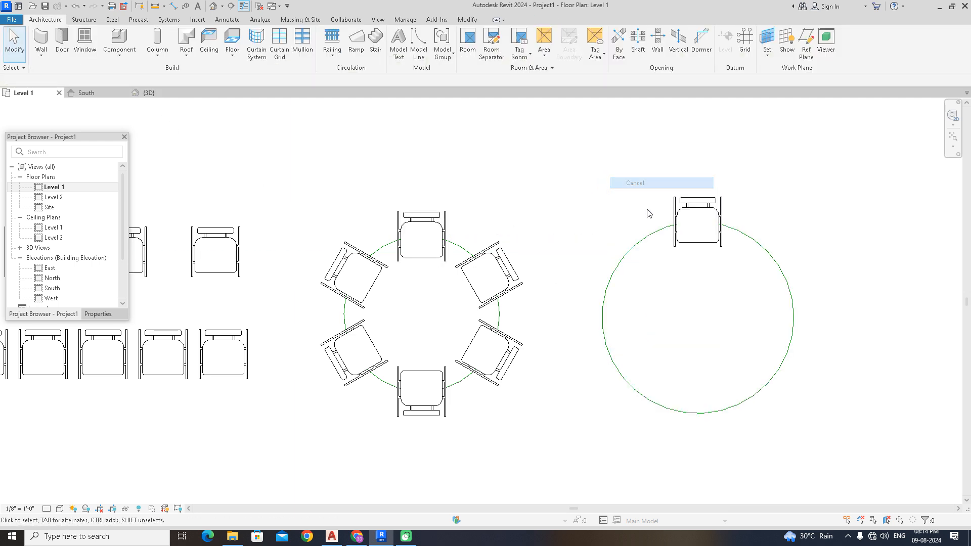
- Create a radial array of the new chair around the circle's centre, with a 360° angle and 12 items
click(693, 203)
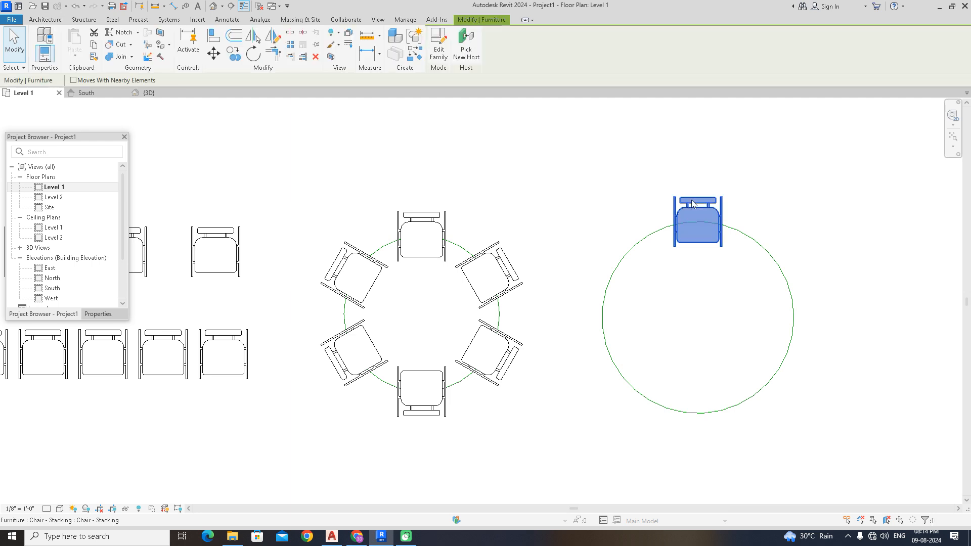
click(290, 45)
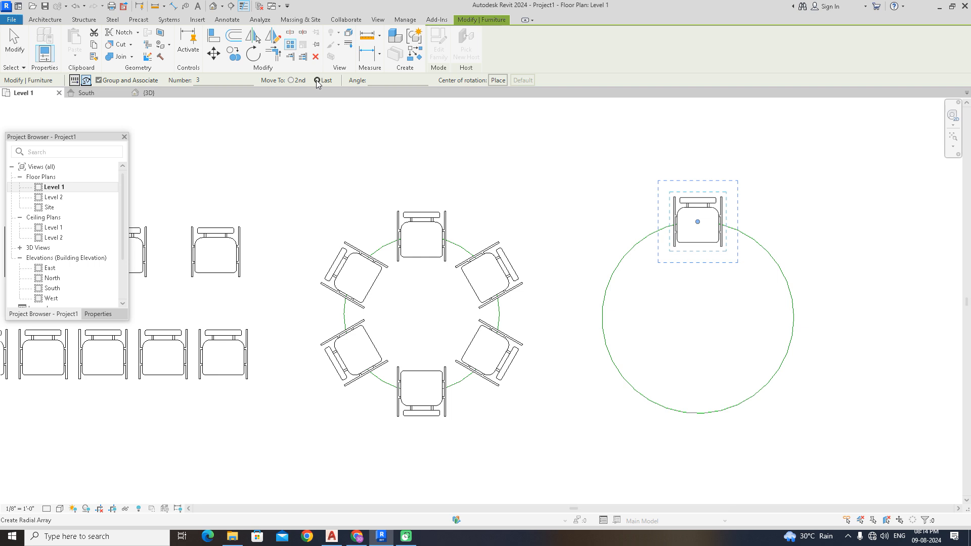
click(498, 80)
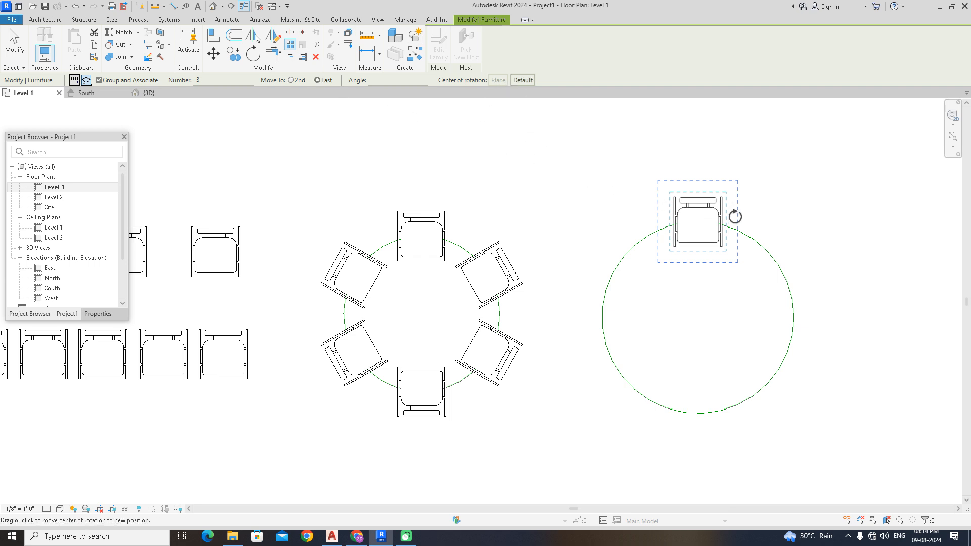
click(698, 316)
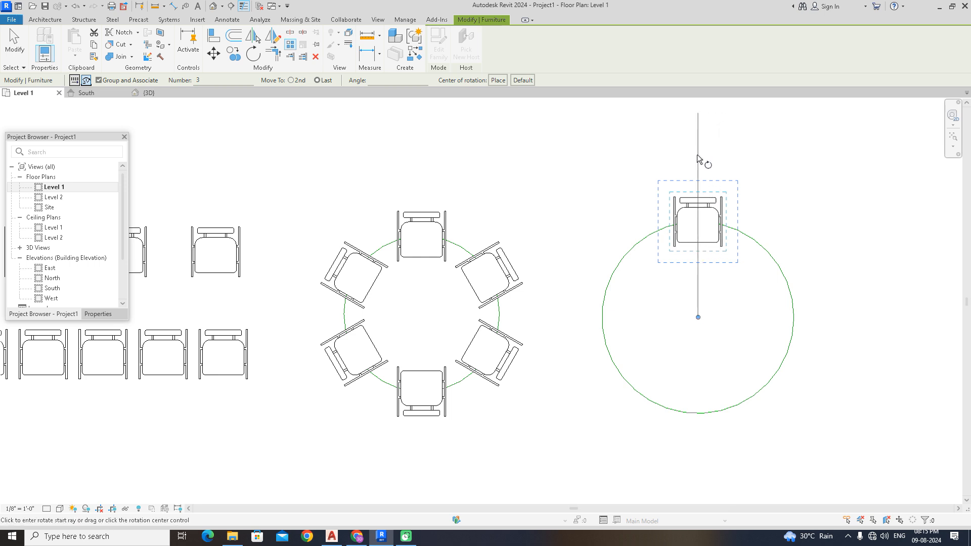
click(697, 134)
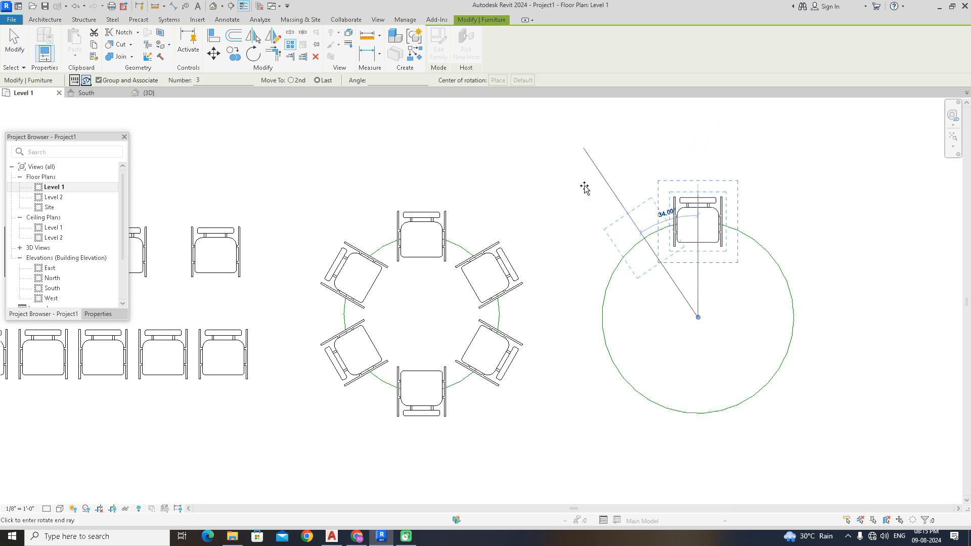
click(387, 81)
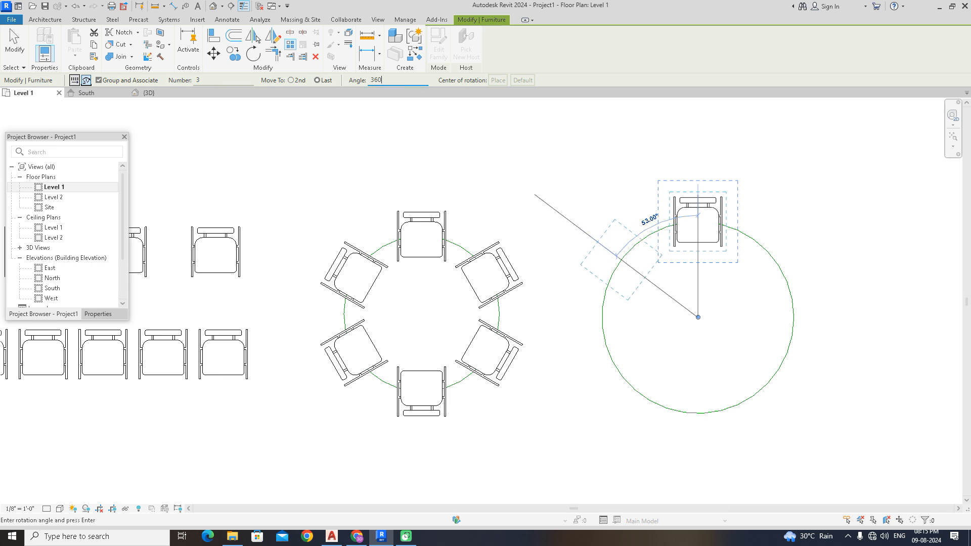
key(Return)
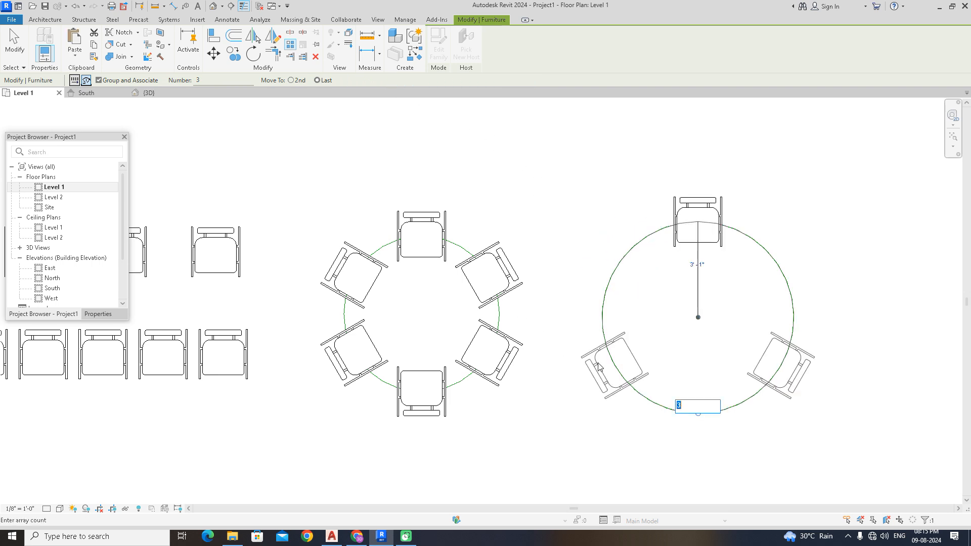
text(12)
key(Return)
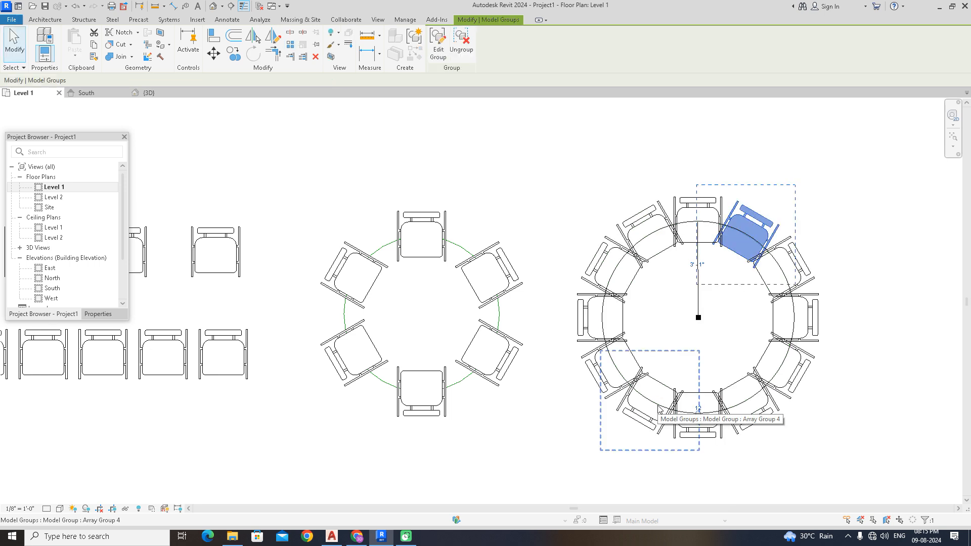
- Change the new radial chair array's item count to 8
click(698, 407)
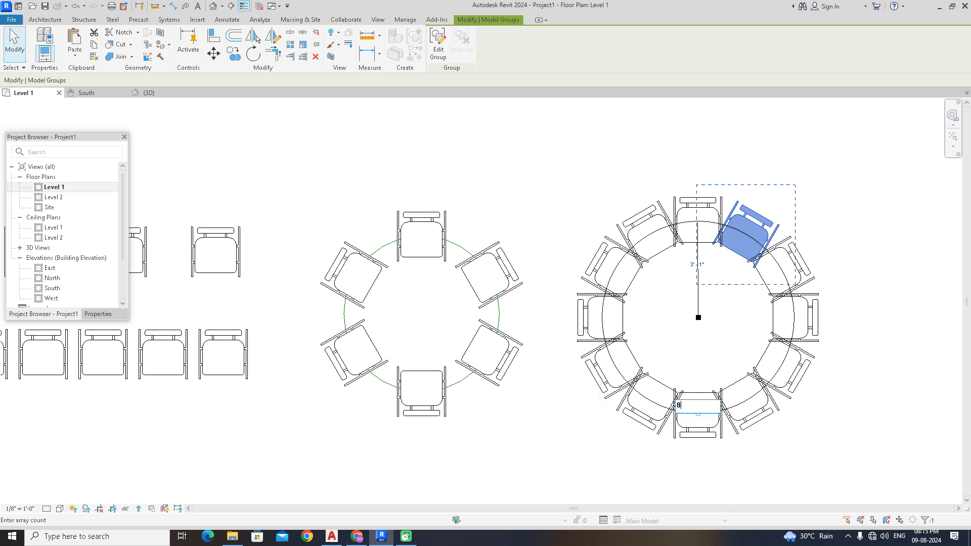
text(8)
key(Return)
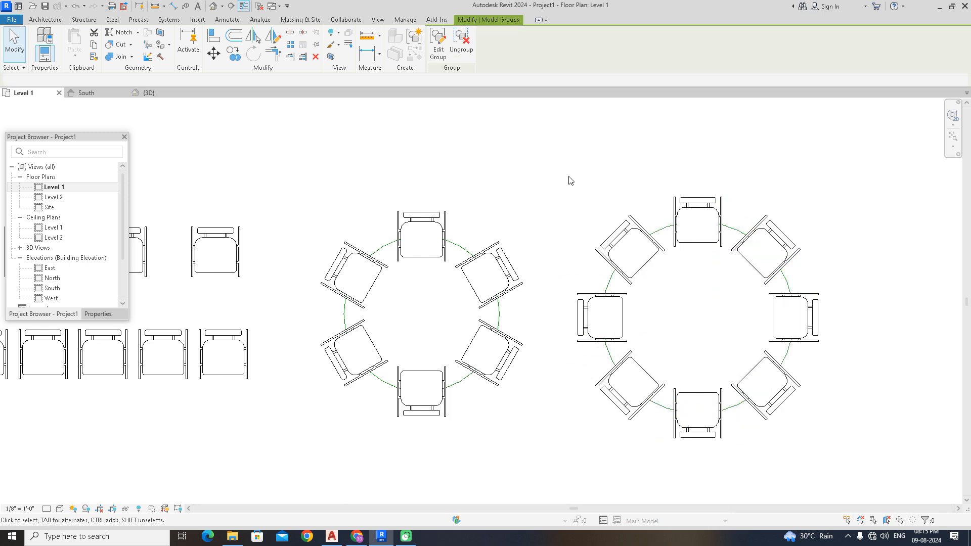
click(571, 181)
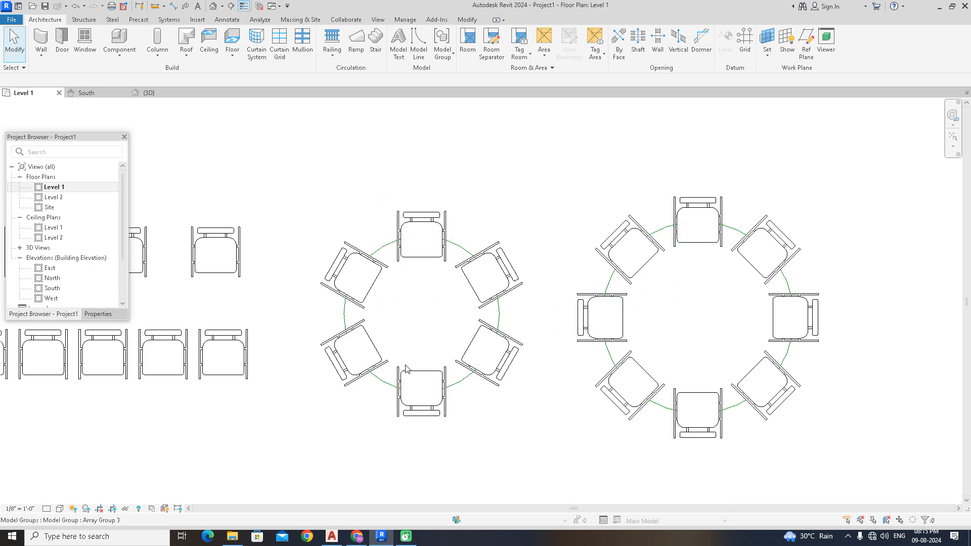
- Try to scale all the building walls down graphically from the lower-left outer corner, using the bottom wall's length as reference
scroll(470, 316, down, 1)
middle_drag(486, 319, 837, 311)
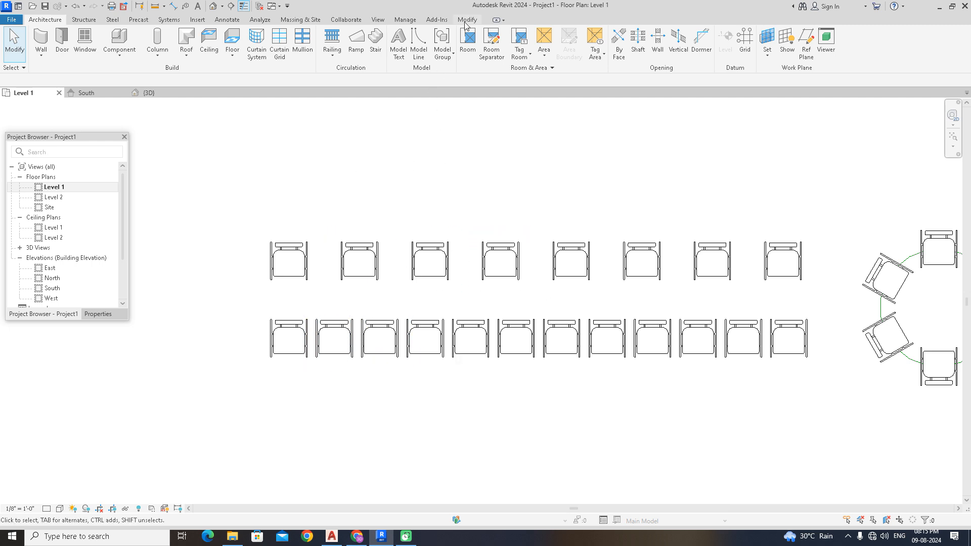
click(466, 21)
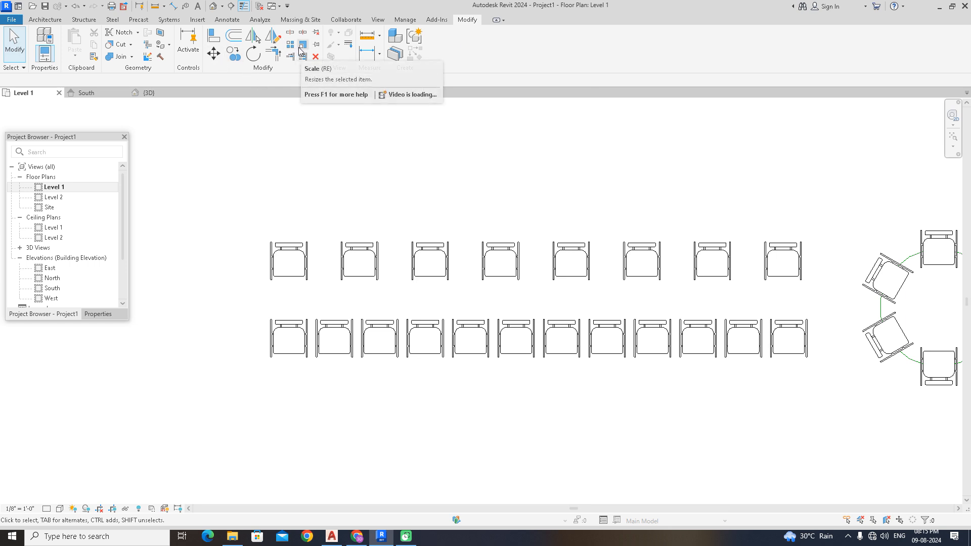
click(304, 234)
scroll(377, 191, down, 5)
key(Escape)
middle_drag(329, 250, 734, 223)
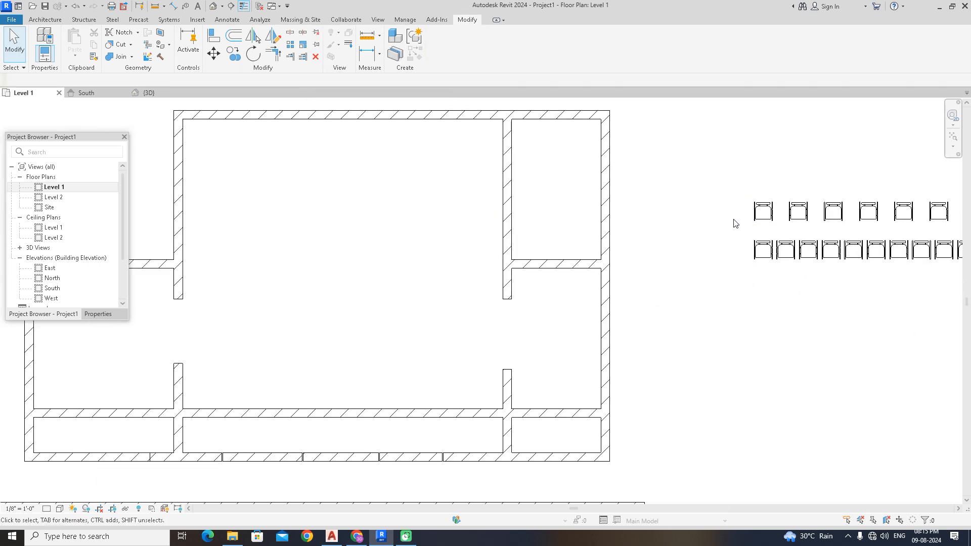
scroll(735, 223, down, 3)
drag(691, 143, 311, 370)
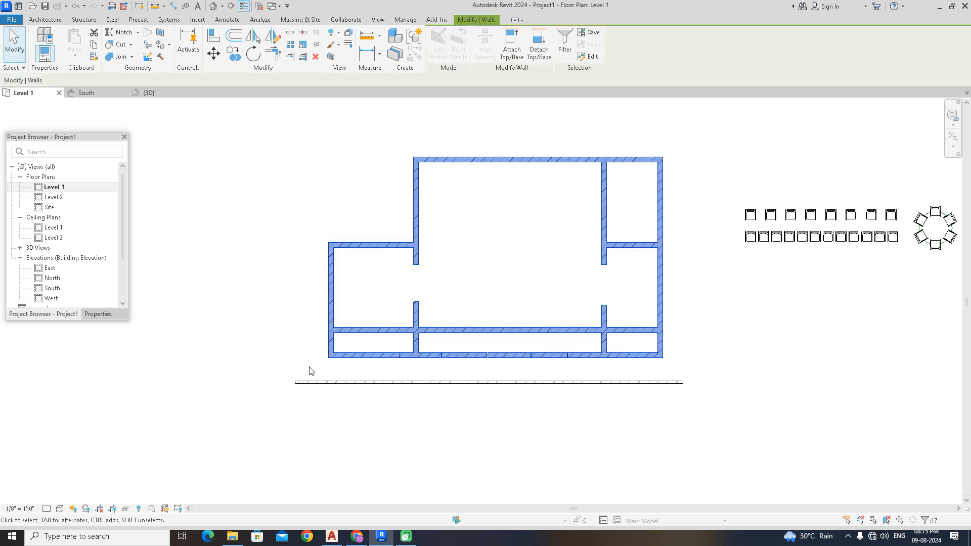
click(303, 46)
scroll(324, 374, up, 2)
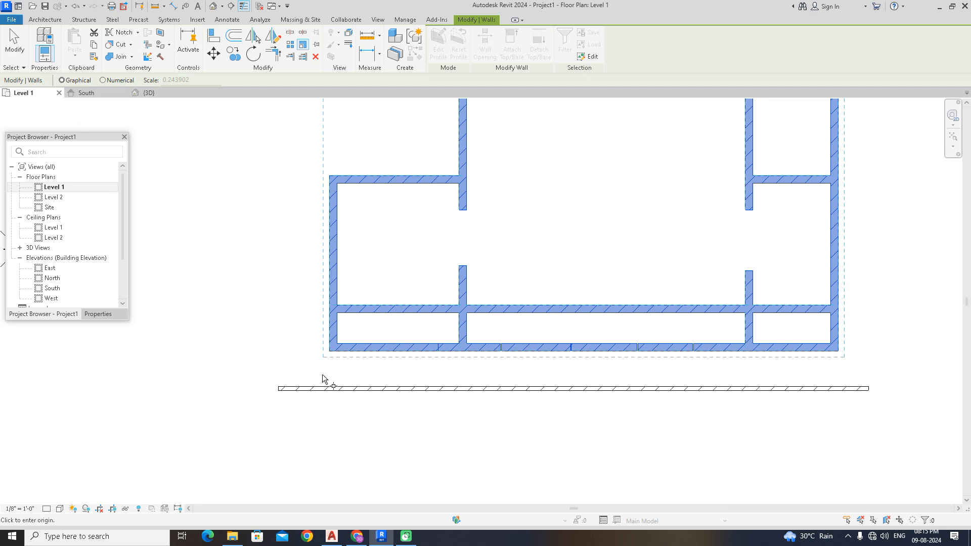
click(330, 351)
click(838, 351)
click(613, 351)
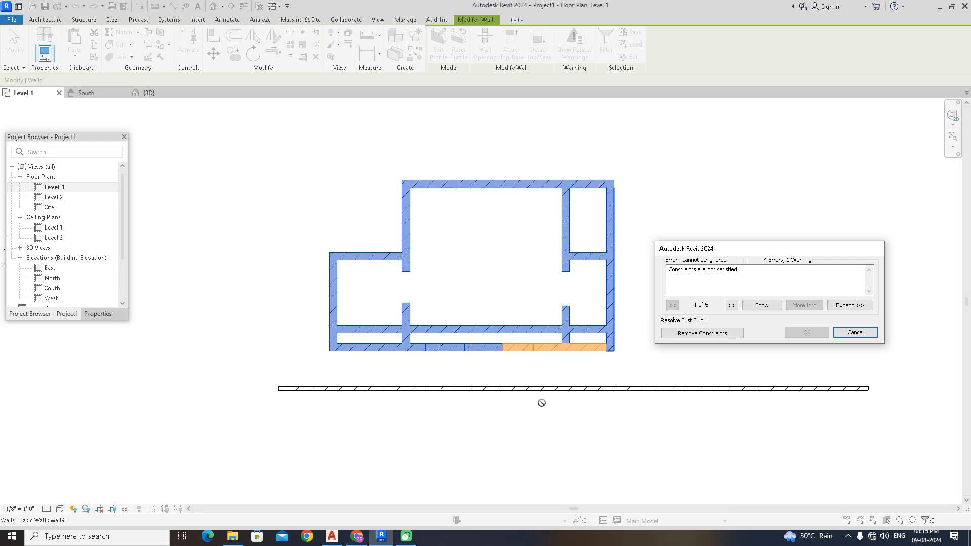
click(859, 332)
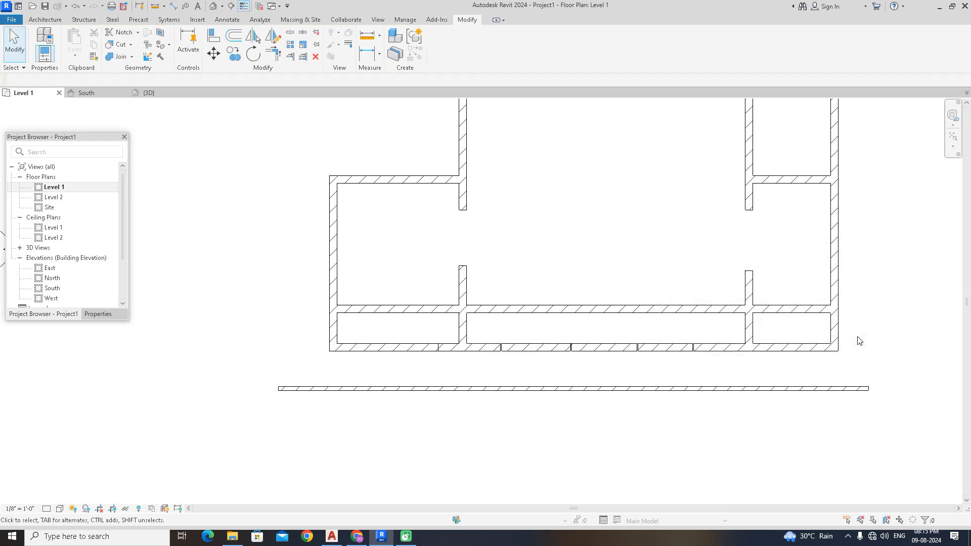
- Scale all the building walls numerically by 2 from the lower-left outer corner, removing the unsatisfied constraints, and undo the scaling
scroll(859, 363, down, 2)
drag(864, 372, 401, 180)
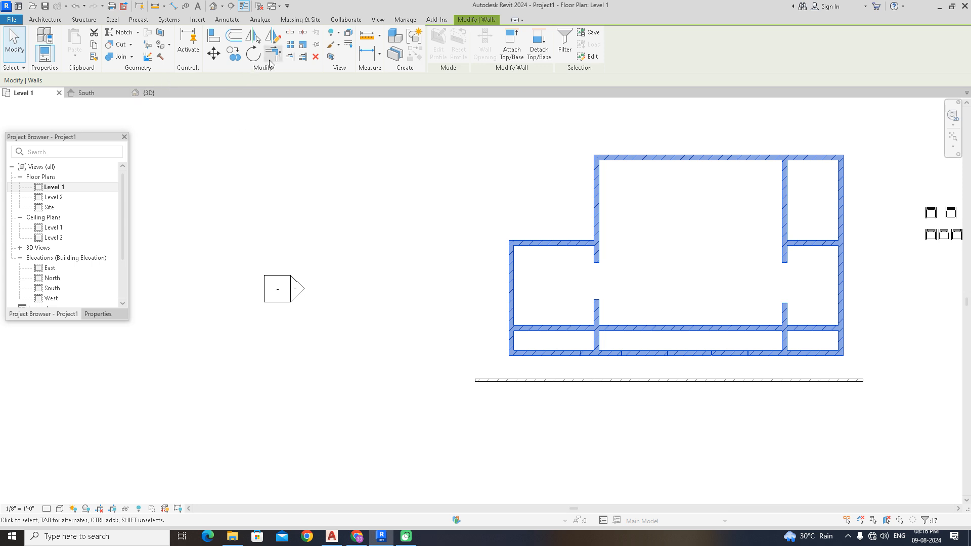
click(302, 45)
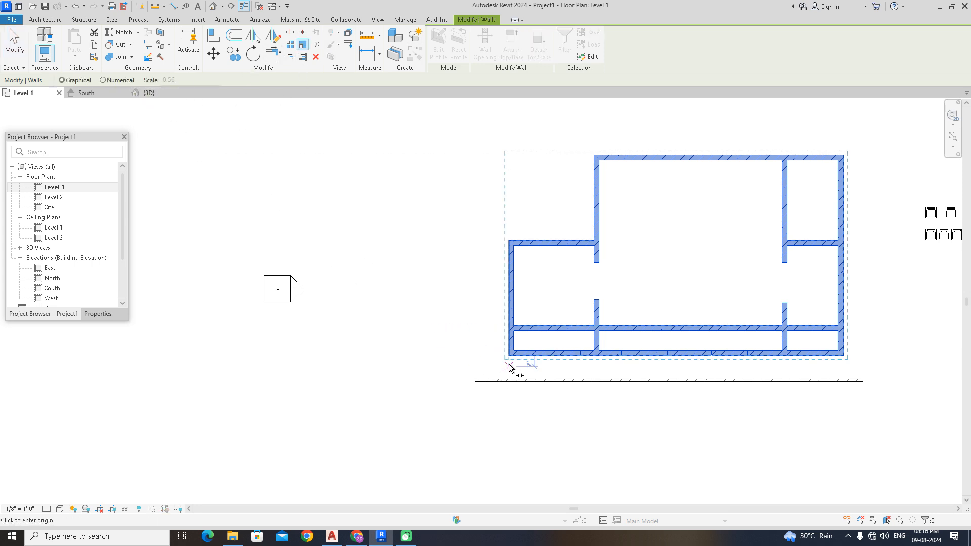
click(108, 82)
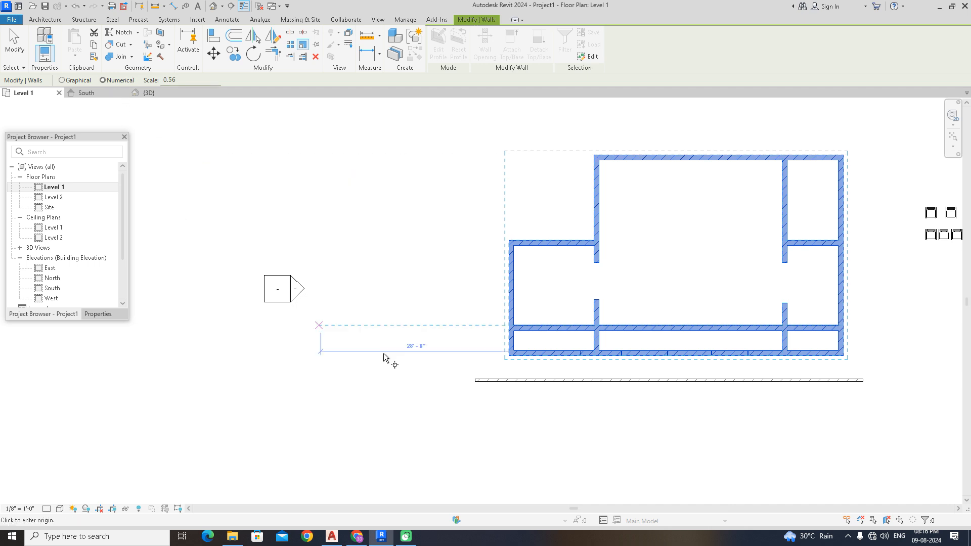
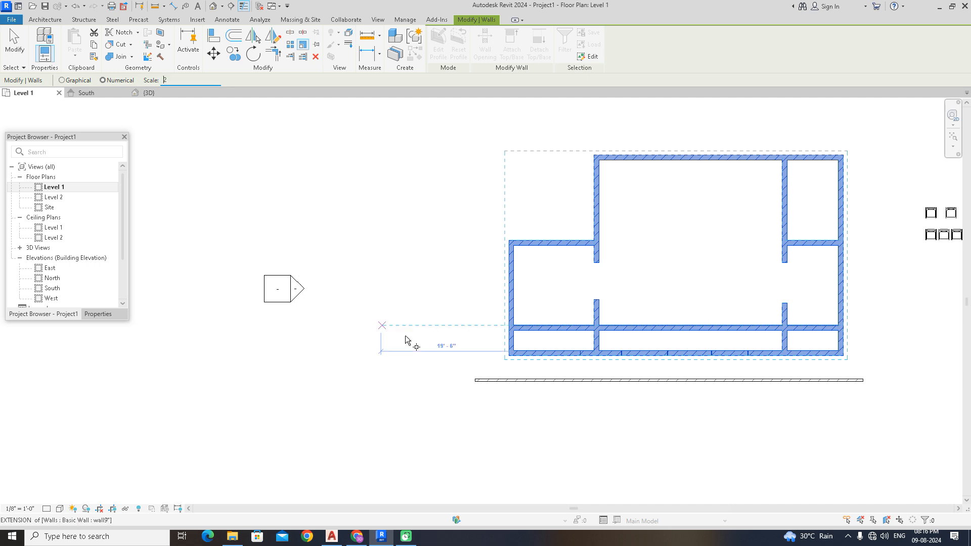
click(508, 356)
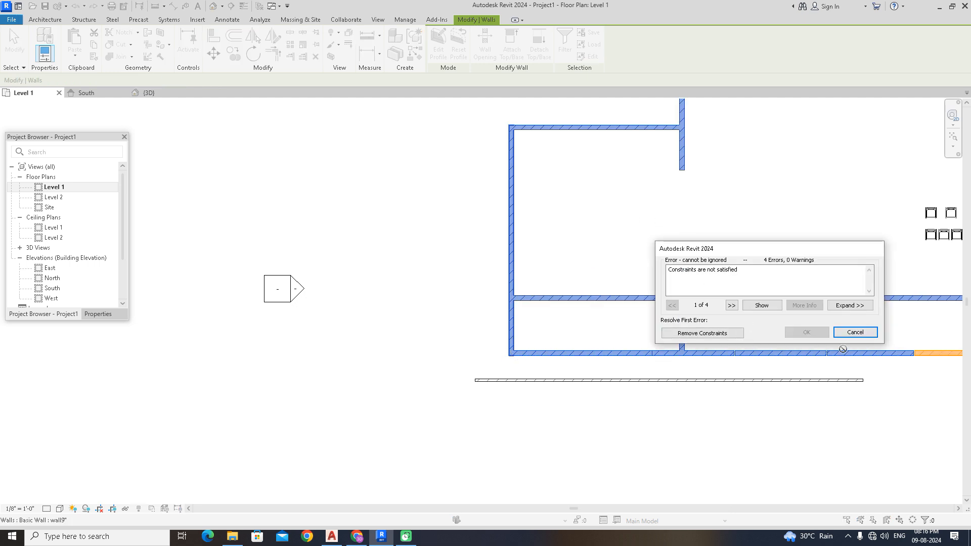
click(728, 333)
scroll(661, 284, down, 2)
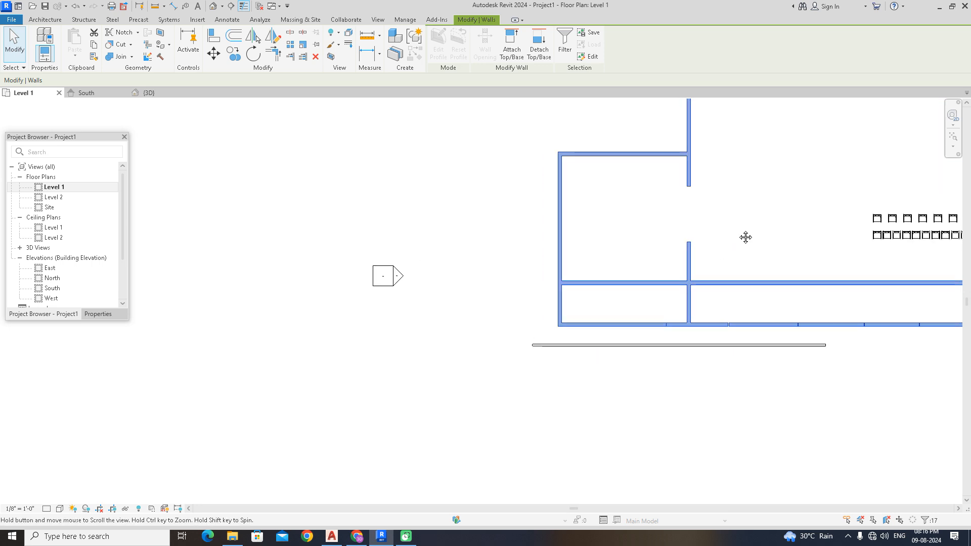
scroll(485, 276, up, 1)
key(Escape)
scroll(485, 276, down, 3)
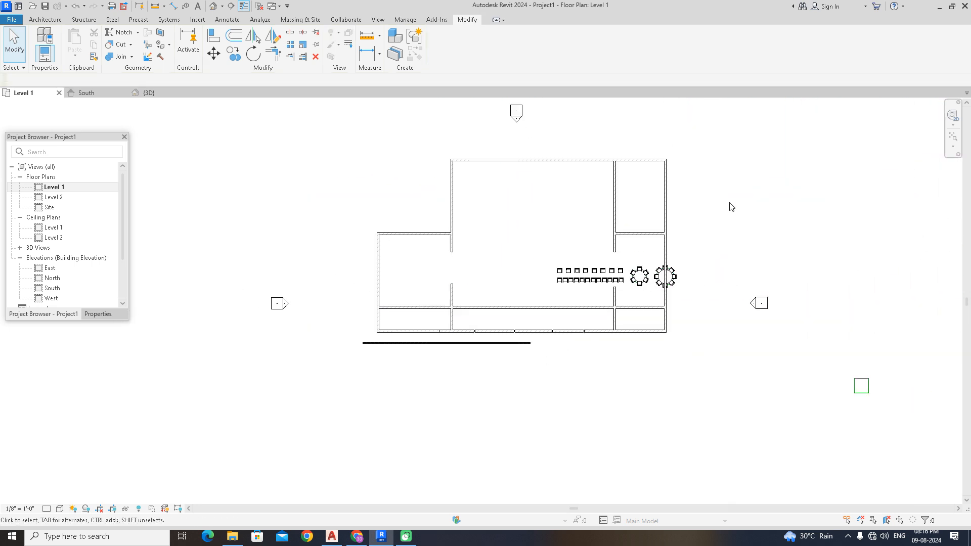
key(ctrl+z)
scroll(730, 202, up, 2)
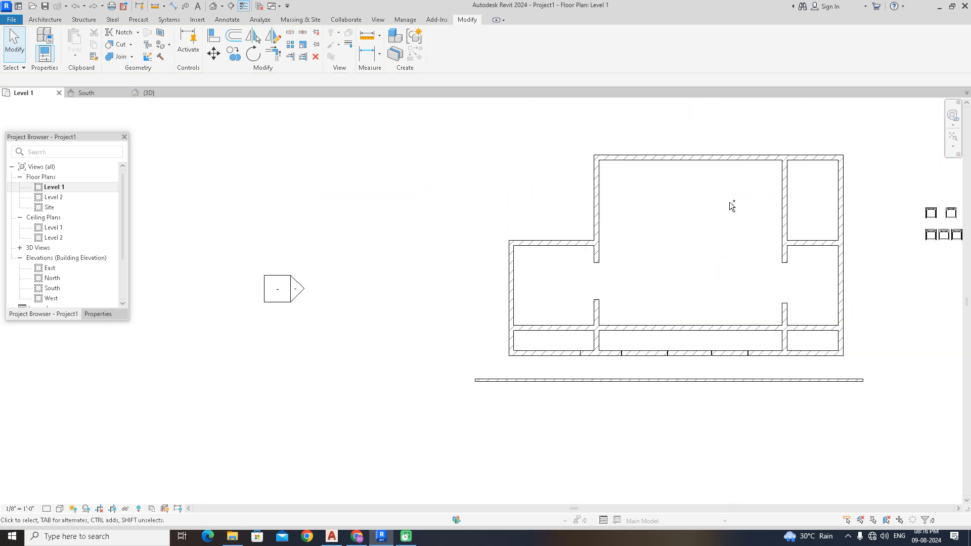
- Open the building's right-hand exterior wall for profile editing in the East elevation view
scroll(729, 202, down, 1)
middle_drag(767, 286, 565, 327)
scroll(565, 327, up, 2)
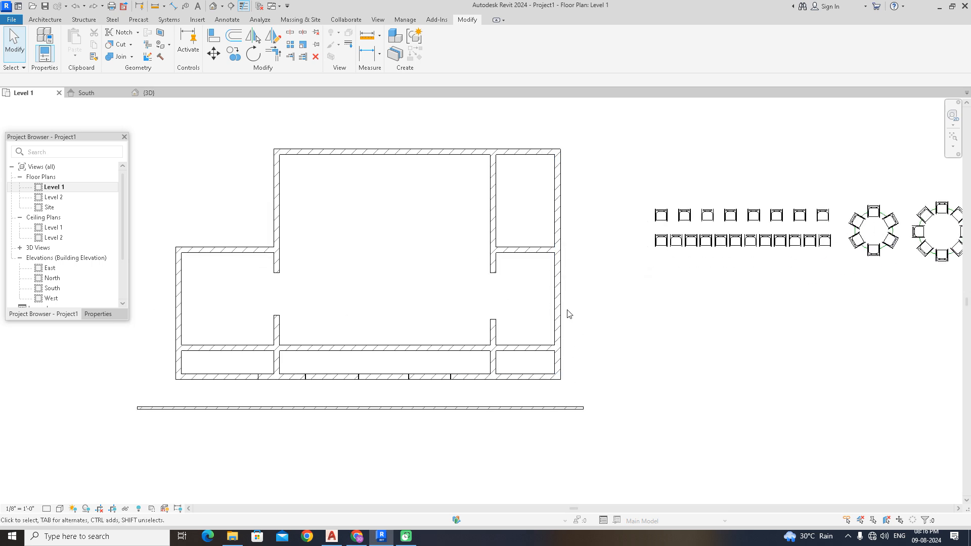
click(558, 304)
click(443, 41)
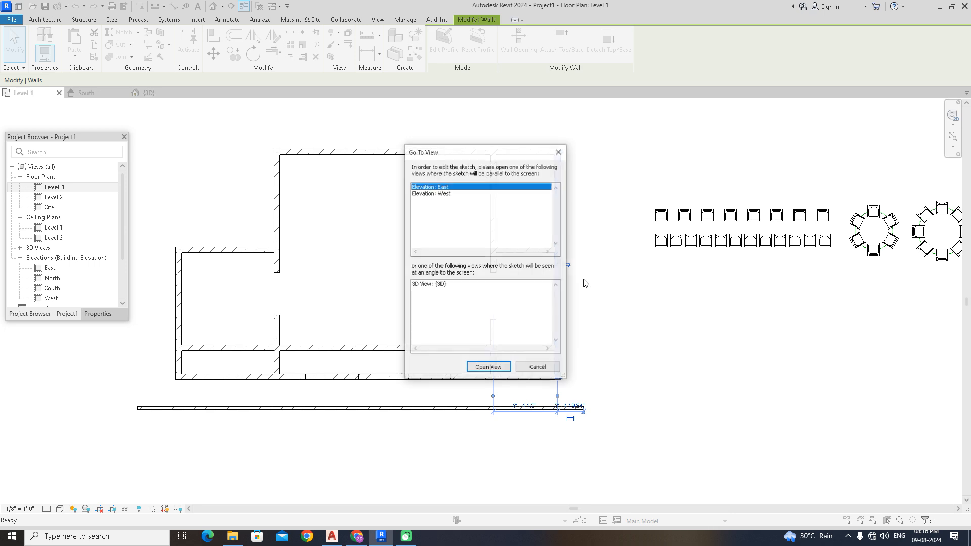
click(491, 367)
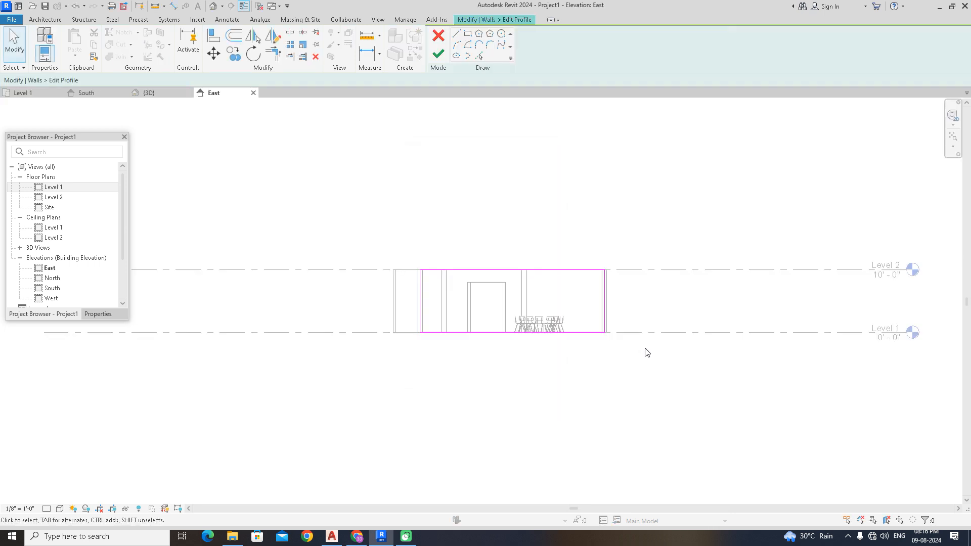
- Sketch a three-line, sloped-top opening on the wall's bottom edge, about 4'-10" from its left end, with the right side about 7'-6" high
scroll(538, 301, up, 2)
click(456, 34)
scroll(422, 293, up, 3)
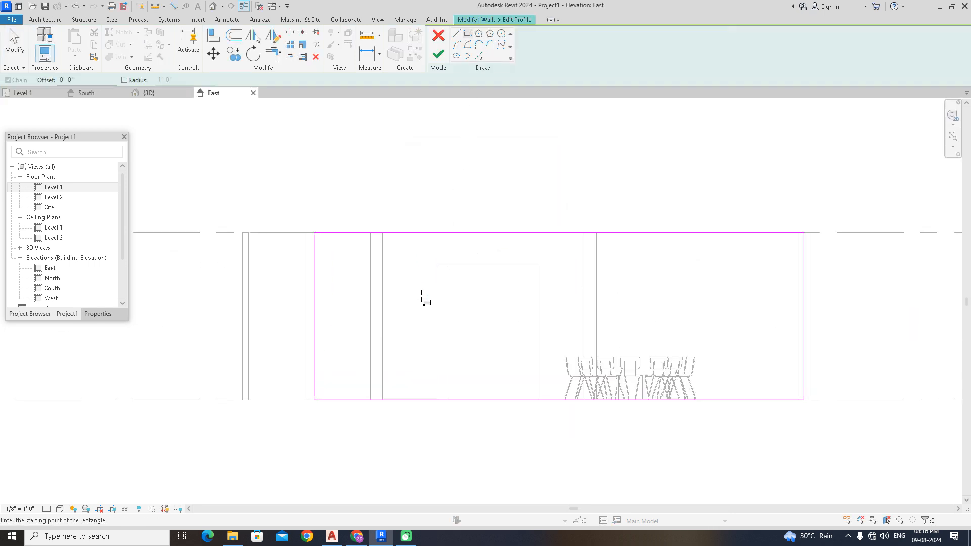
scroll(388, 334, up, 1)
click(397, 421)
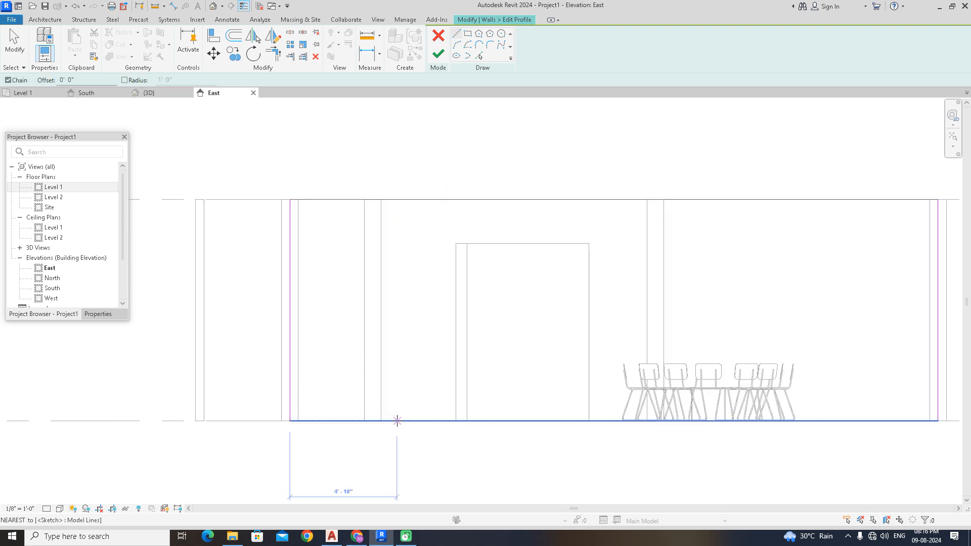
click(396, 298)
click(496, 256)
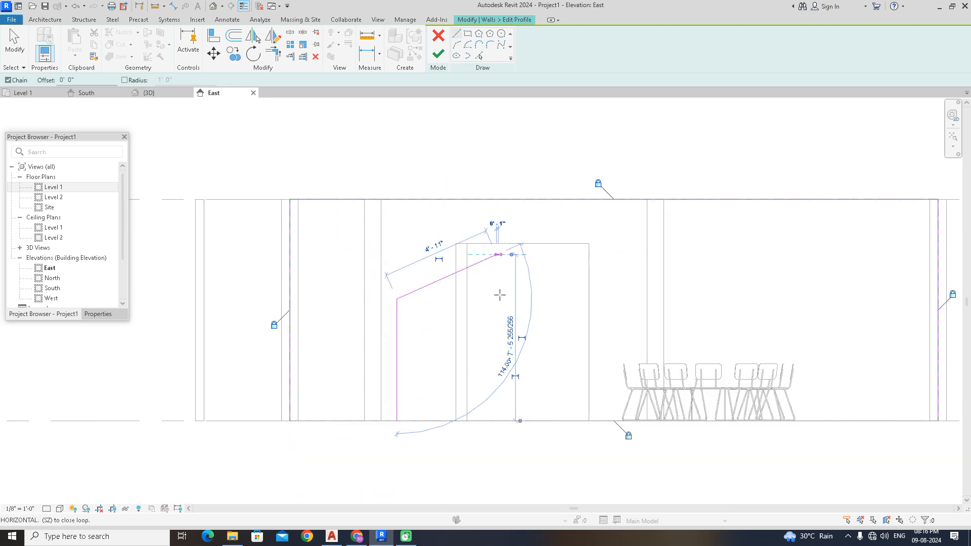
click(497, 419)
right_click(550, 270)
click(561, 284)
- Try scaling the three opening lines numerically by 2 from their lower-left corner, and undo the scaling
drag(506, 268, 352, 358)
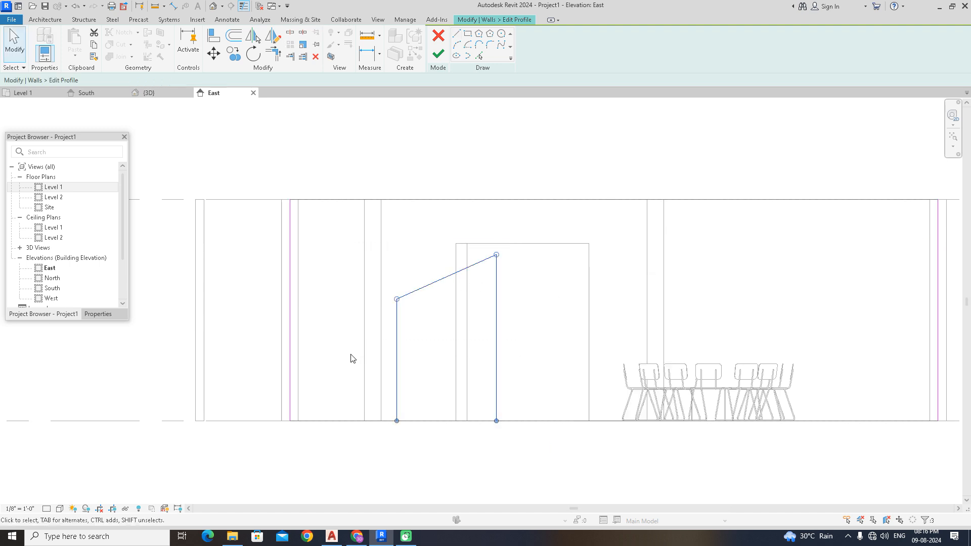
click(303, 44)
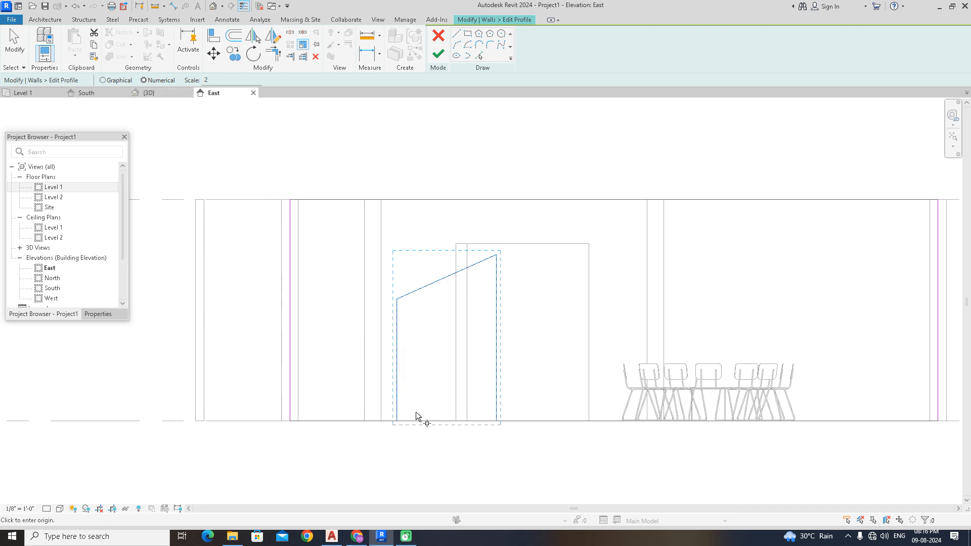
click(397, 420)
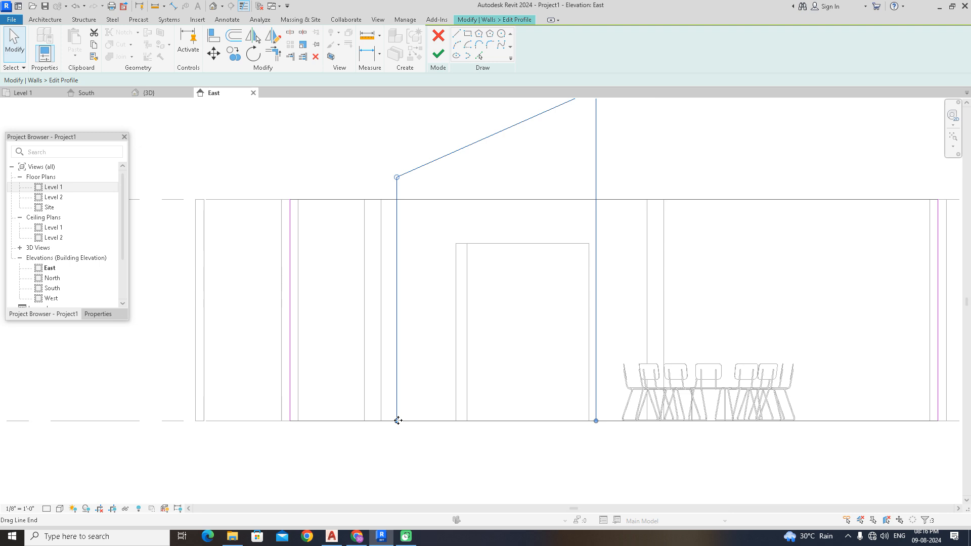
key(ctrl+z)
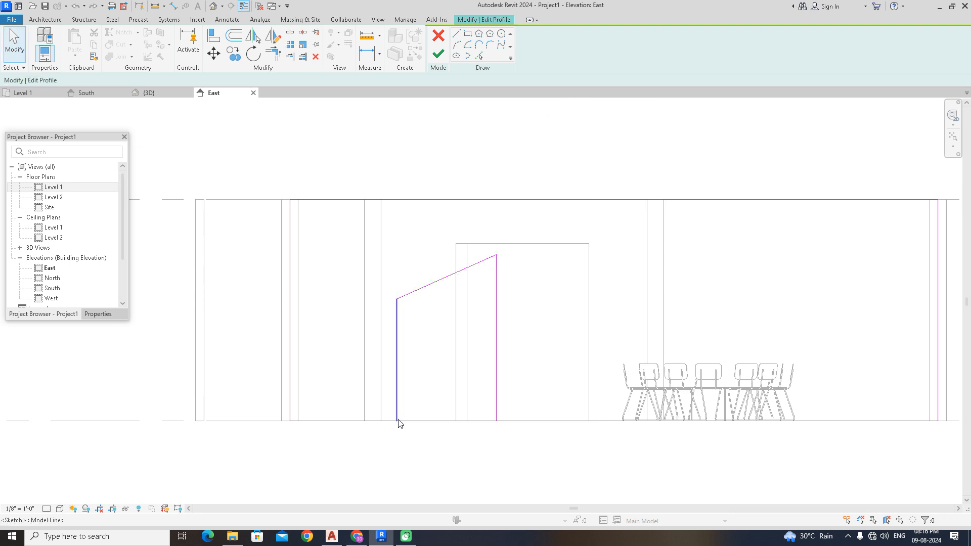
- Scale the three opening lines numerically by 0.5 from a point near the middle of the opening's base
mouse_move(364, 235)
mouse_down()
mouse_move(508, 406)
mouse_move(530, 446)
mouse_up()
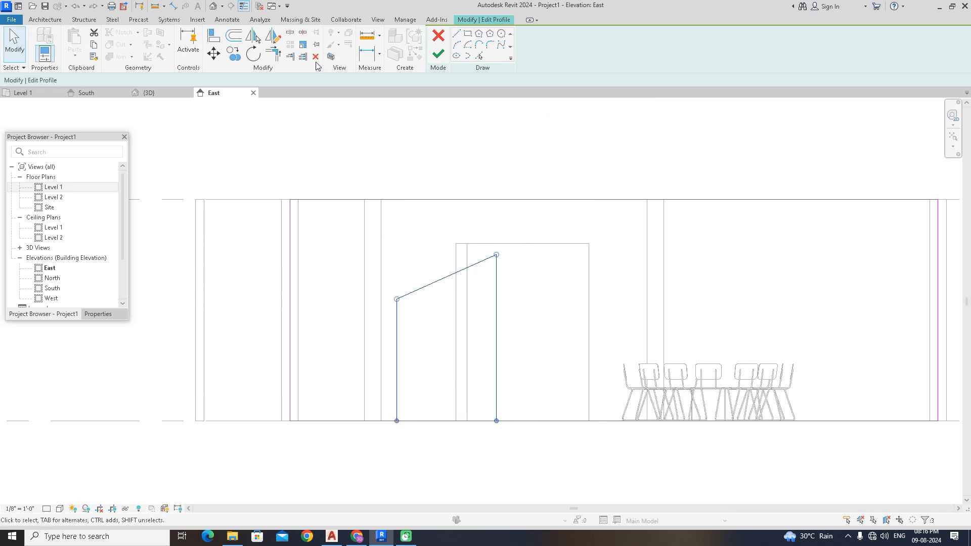
click(303, 45)
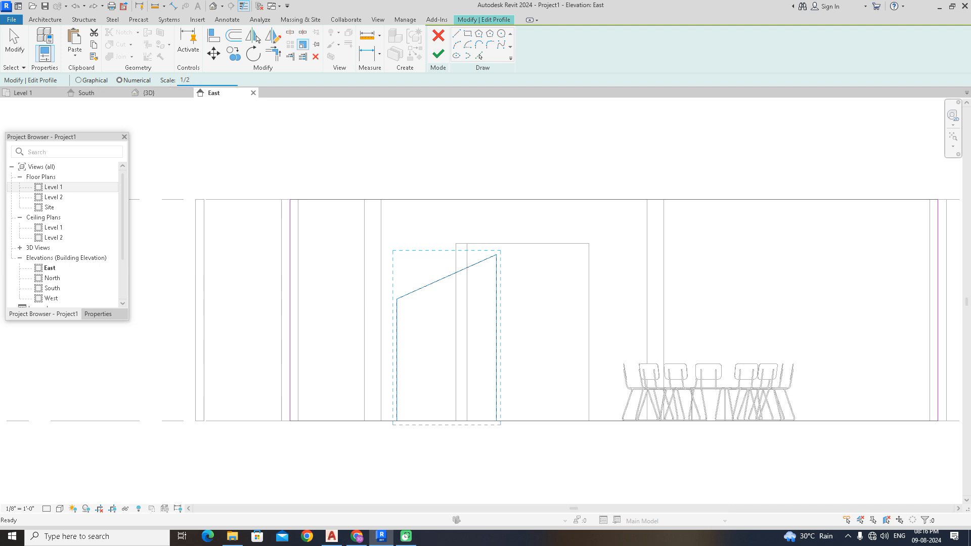
click(445, 421)
click(543, 270)
text(.5)
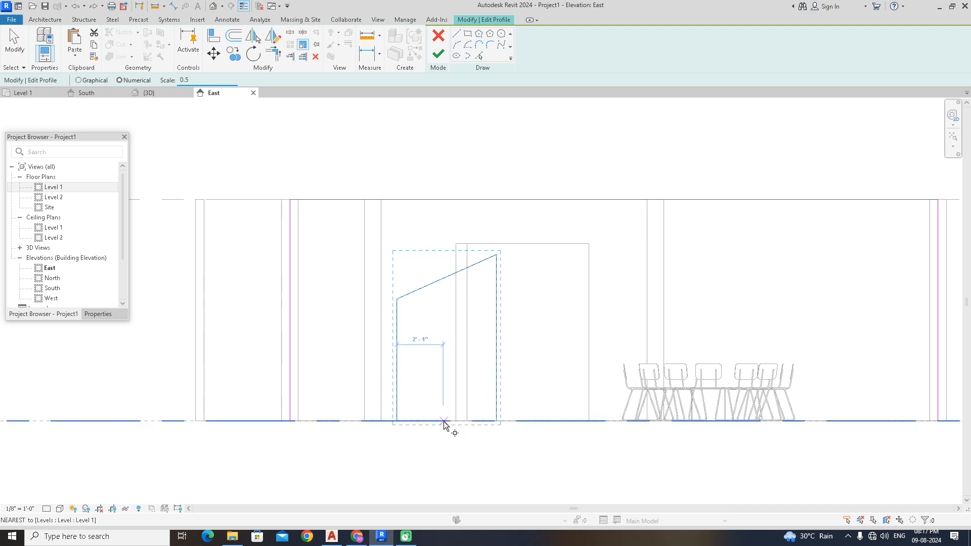
click(444, 424)
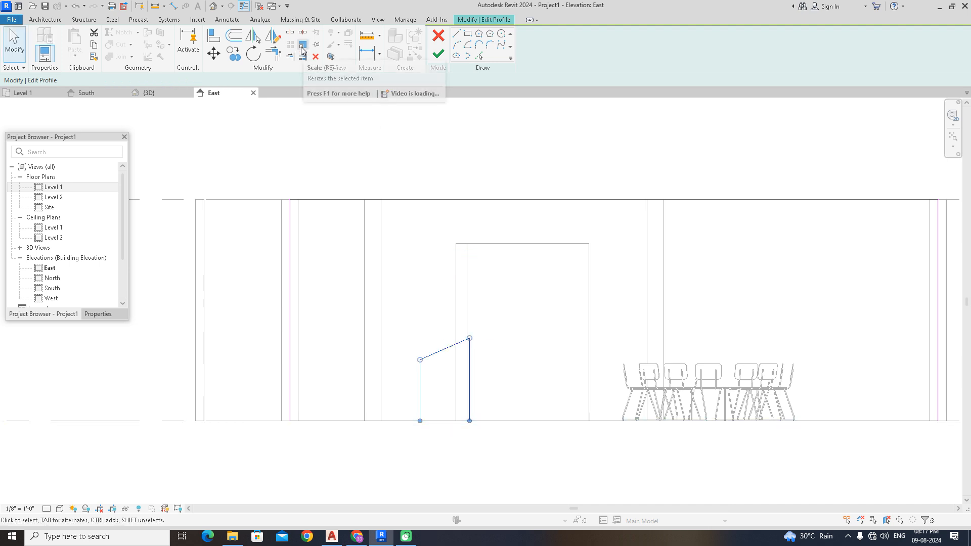
- Enlarge the opening lines graphically from their lower-left corner, using the base width as reference, until the opening is about 5'-0" wide
click(302, 47)
click(79, 80)
click(419, 420)
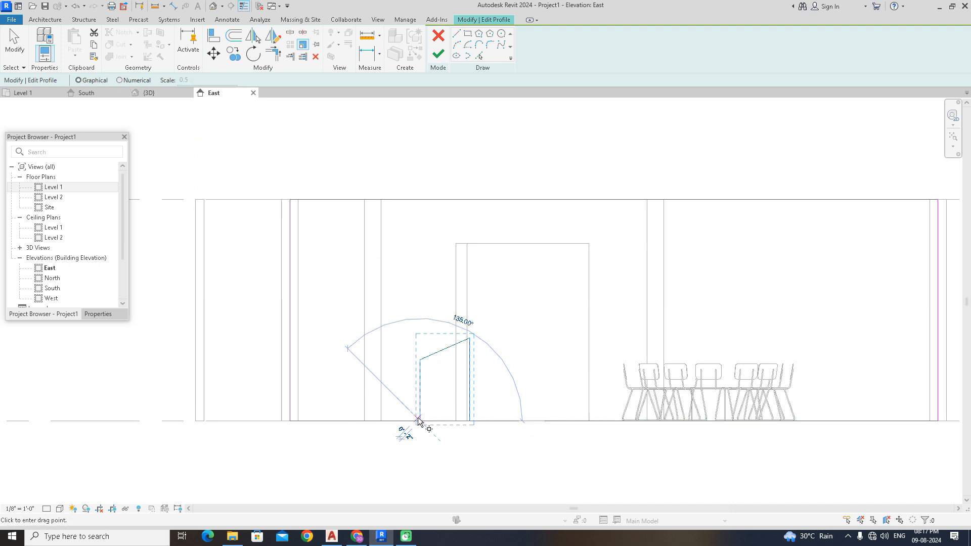
click(470, 421)
click(530, 421)
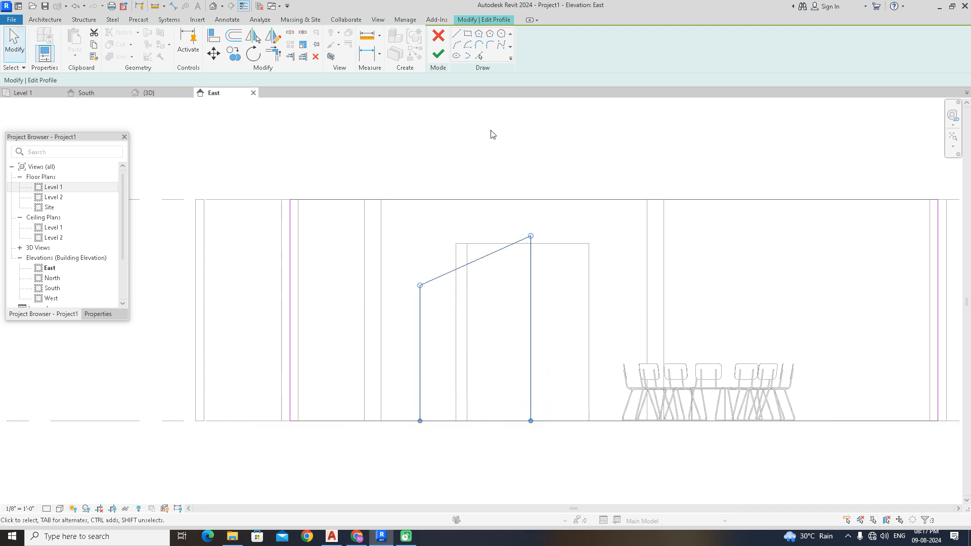
- Split the wall's bottom line at the opening with Delete Inner Segment enabled, and finish the profile edit
click(290, 33)
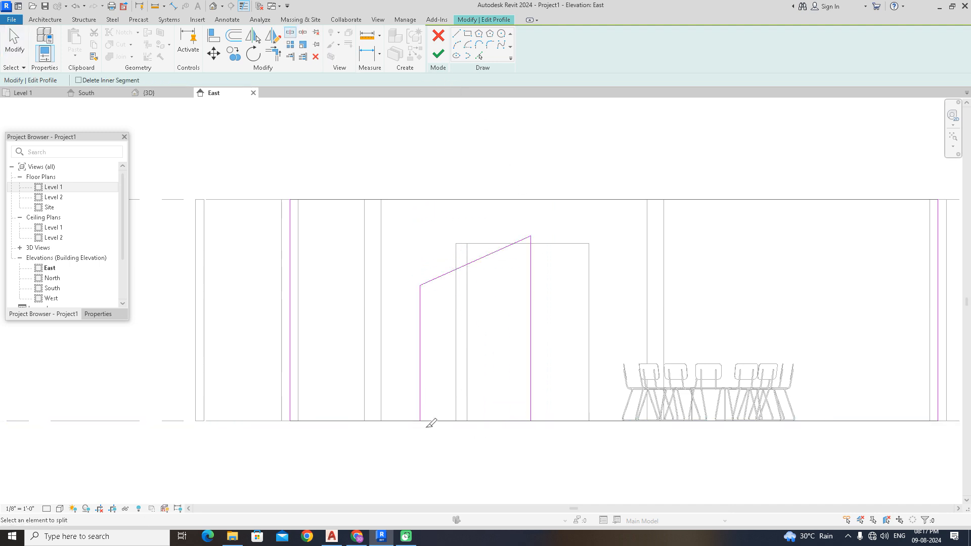
click(78, 80)
click(530, 420)
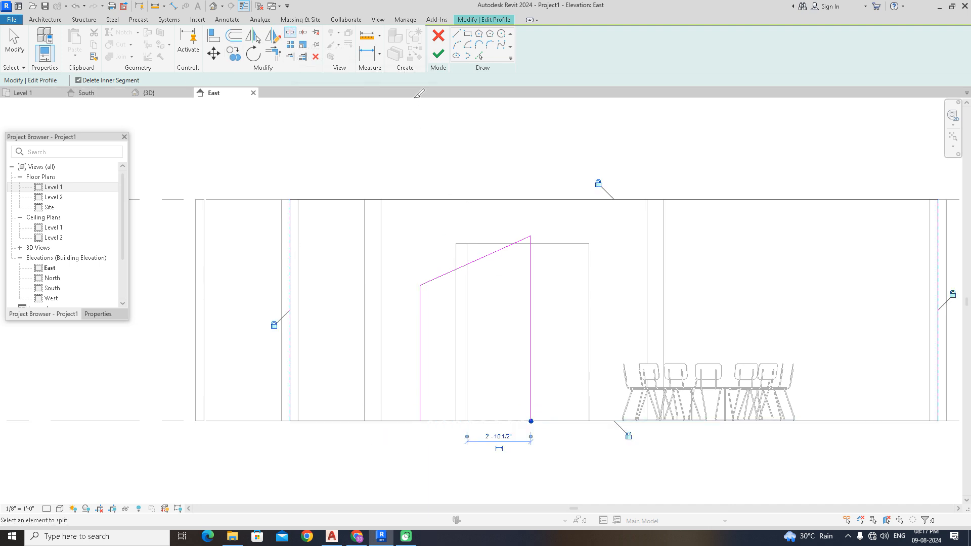
click(438, 53)
click(459, 143)
scroll(460, 150, down, 2)
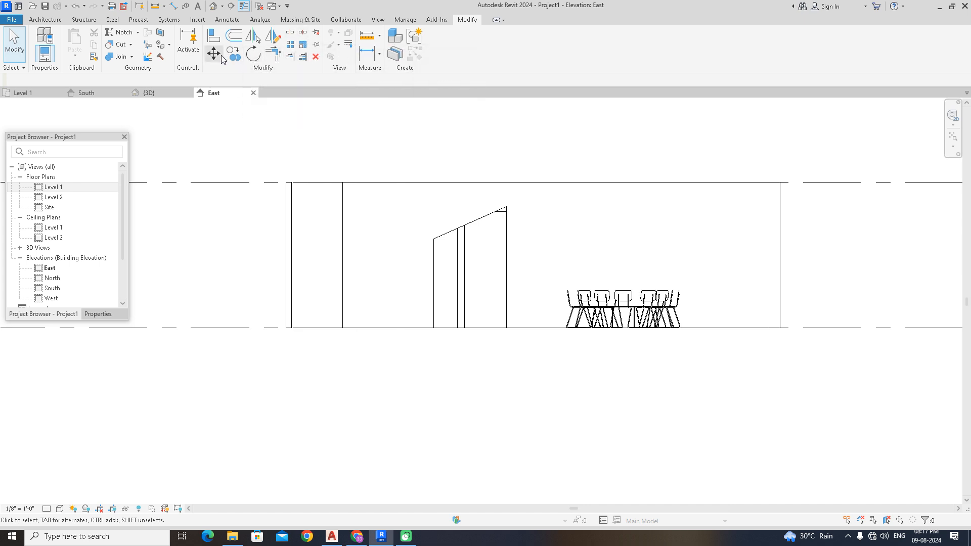
- Reopen the wall's profile and make two copies of the sloped opening outline along the bottom edge toward the wall's right end
click(453, 225)
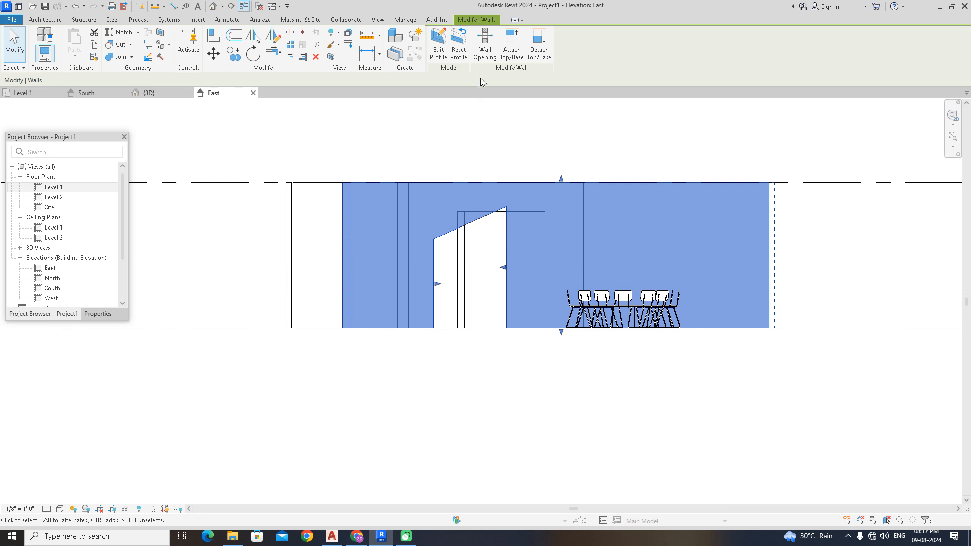
click(438, 53)
drag(534, 193, 417, 303)
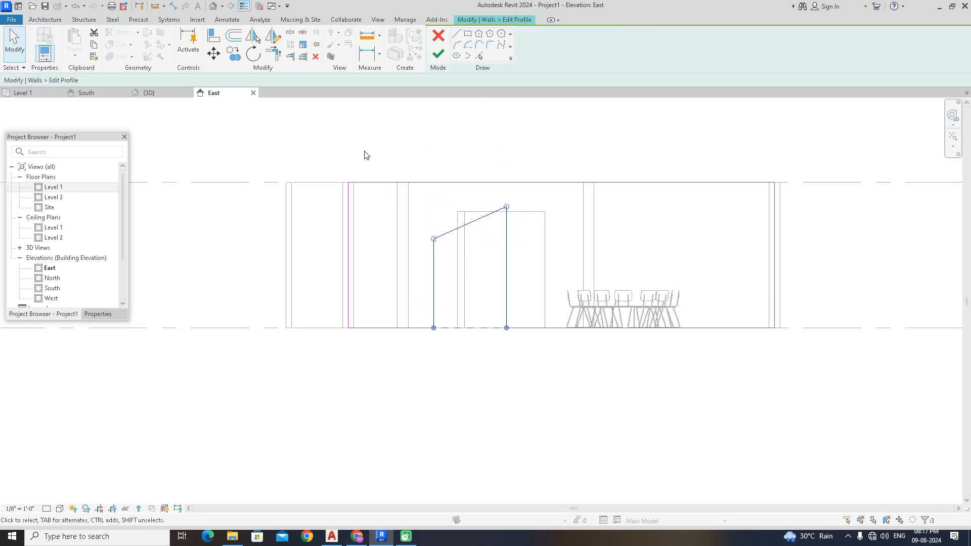
click(234, 53)
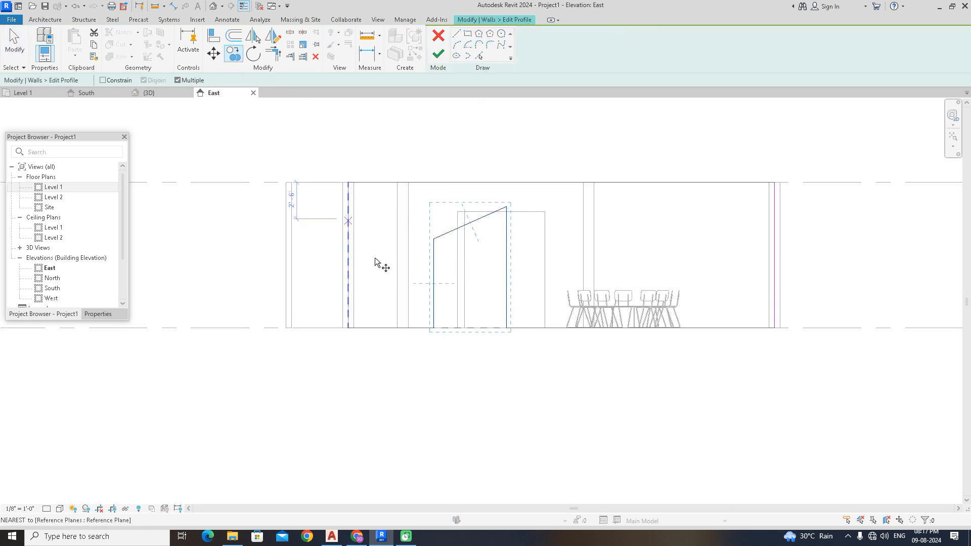
click(434, 328)
click(536, 328)
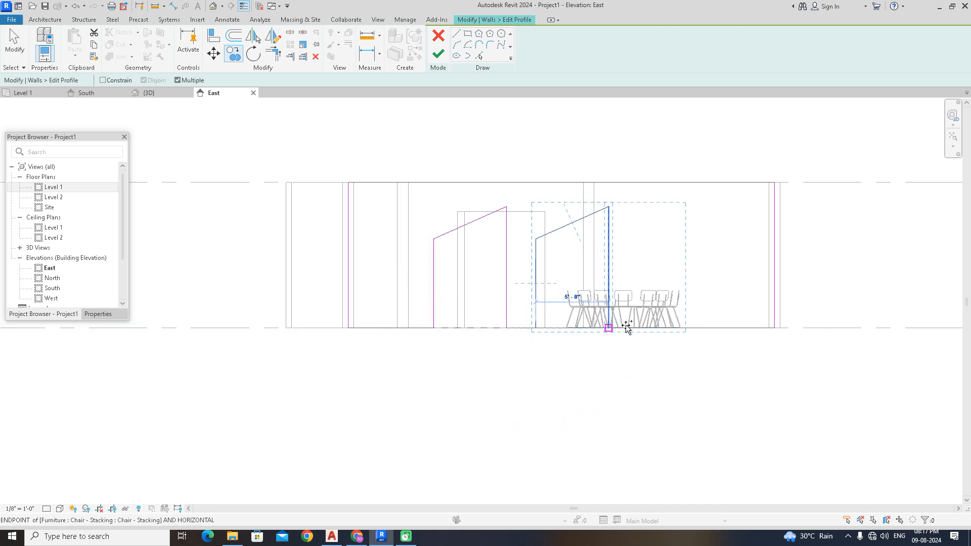
click(653, 328)
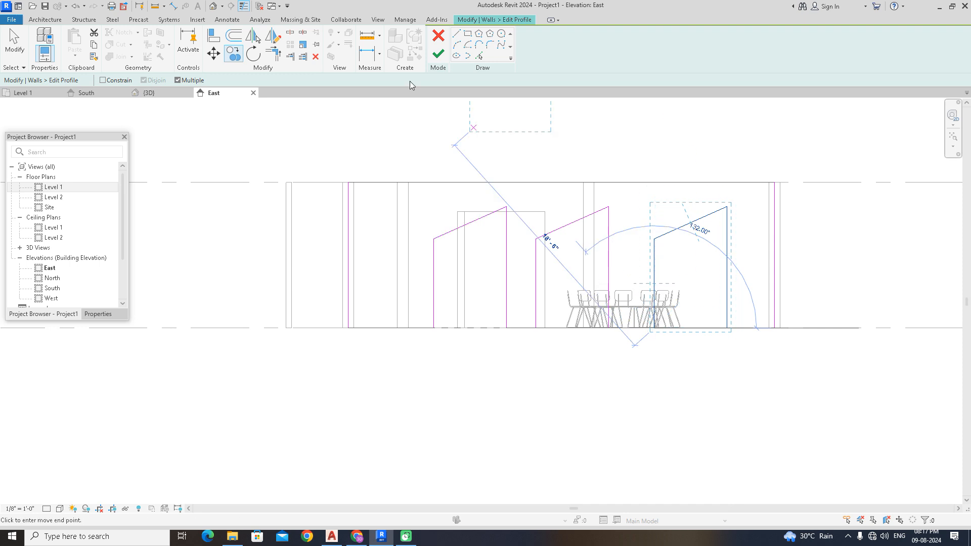
- Split out the bottom line's inner segments beneath the two copied openings, and finish the profile edit
click(290, 33)
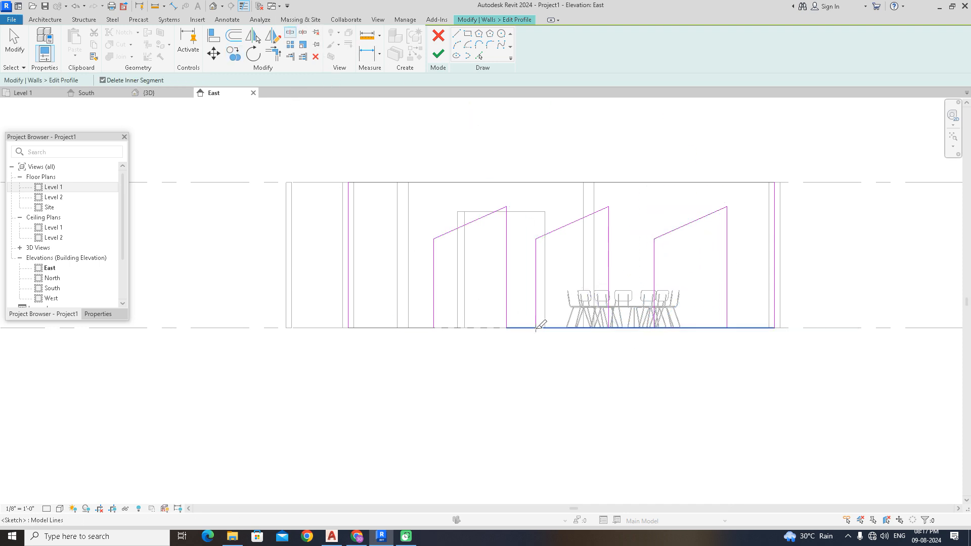
click(609, 328)
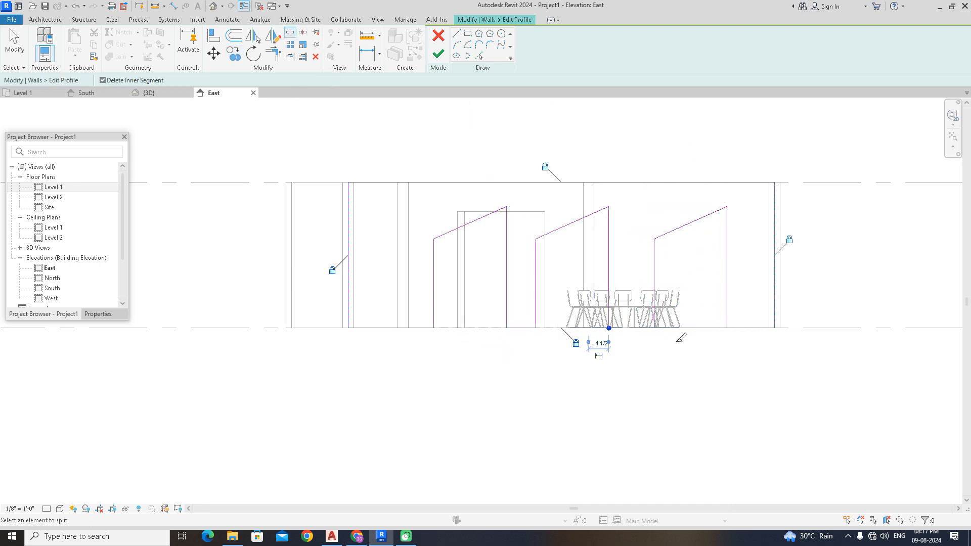
click(728, 328)
click(438, 53)
click(453, 396)
scroll(453, 396, down, 2)
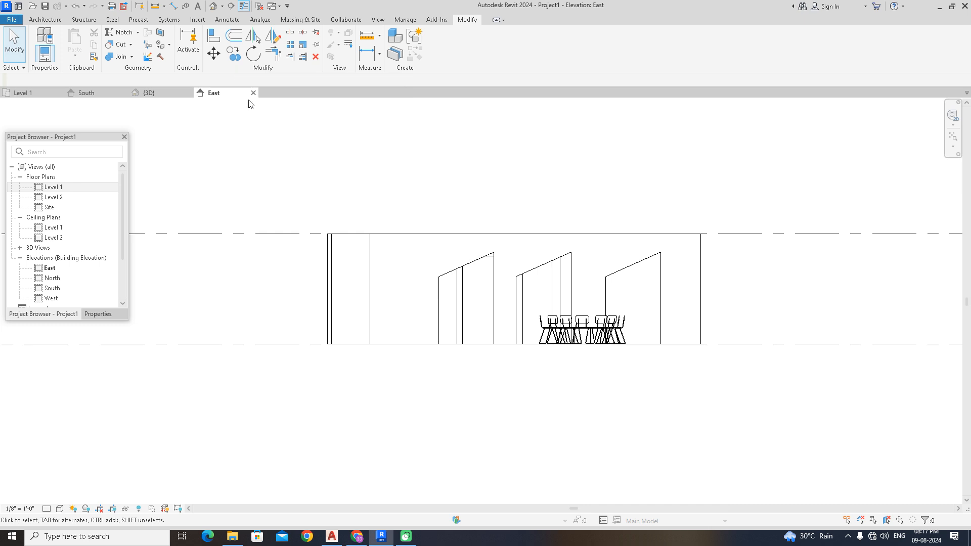
click(423, 244)
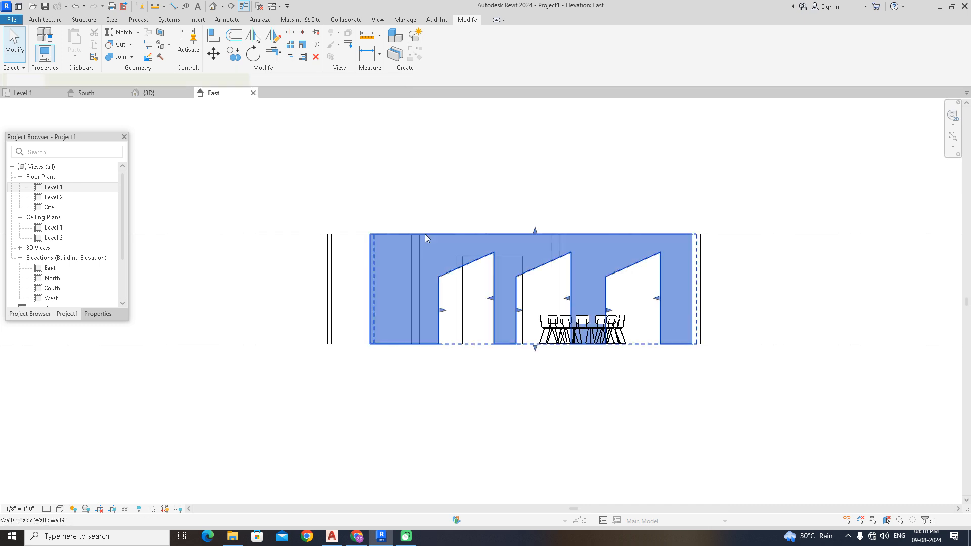
scroll(423, 242, up, 2)
click(438, 45)
scroll(445, 181, down, 1)
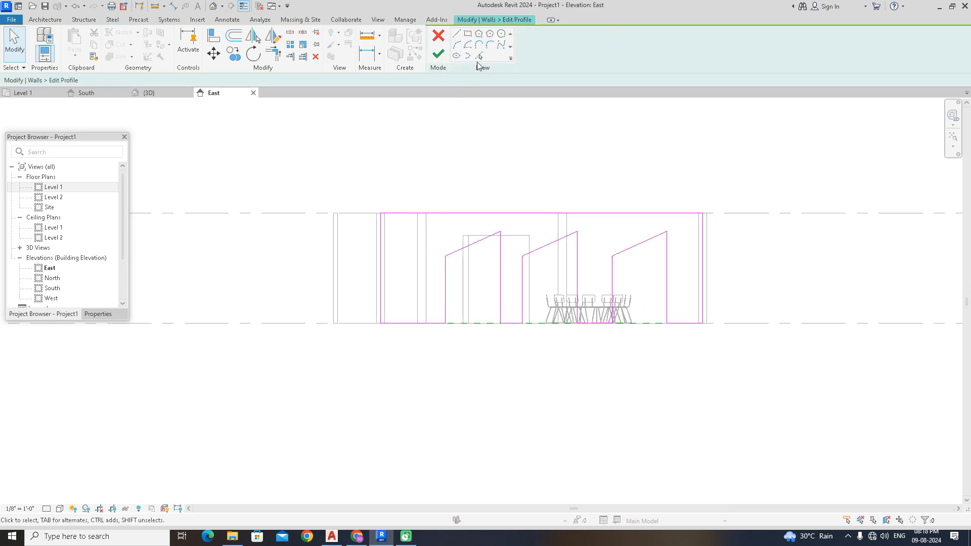
click(438, 36)
- Draw two architectural walls forming an L-shaped corner in the empty area below the chair arrays on the Level 1 floor plan
double_click(94, 188)
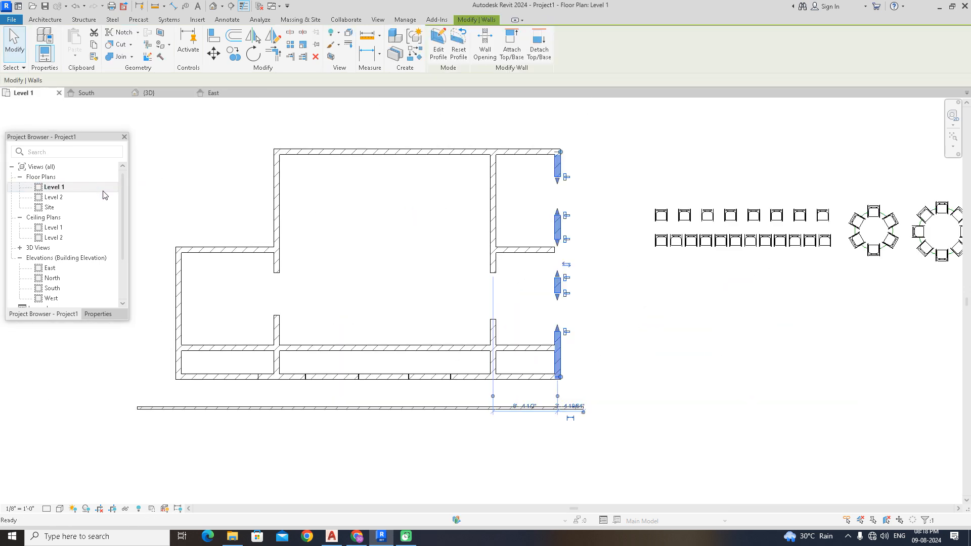
click(618, 301)
scroll(617, 301, up, 2)
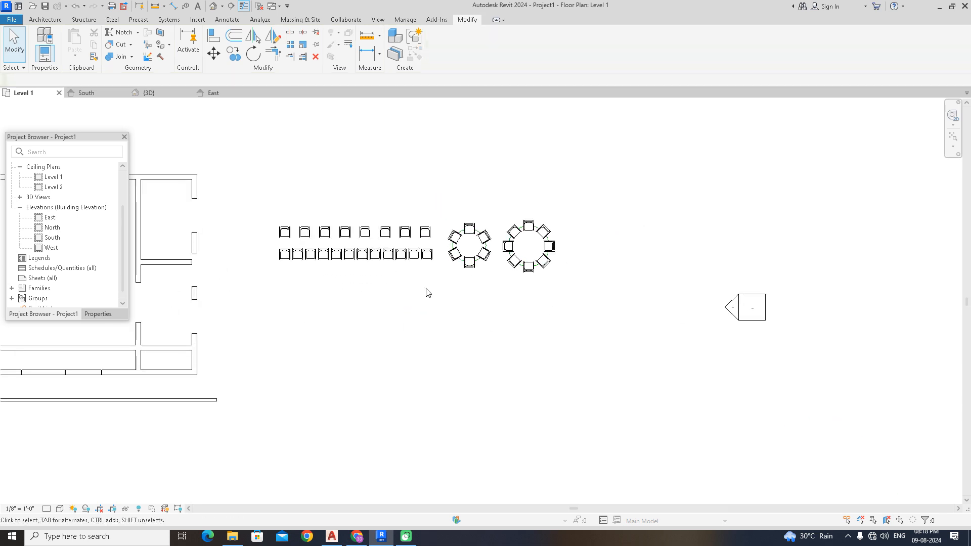
click(45, 20)
click(43, 63)
click(57, 78)
scroll(399, 351, up, 1)
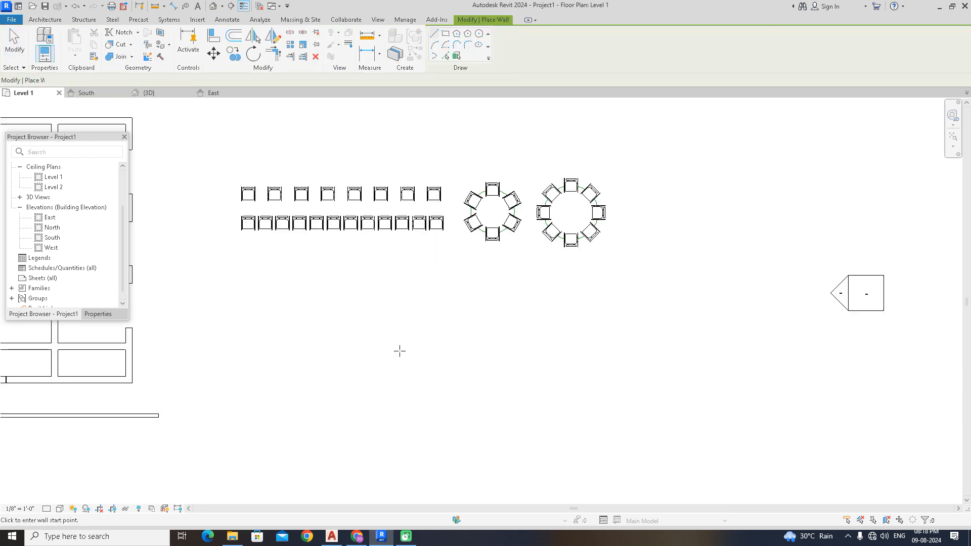
scroll(445, 379, up, 1)
click(354, 404)
click(513, 405)
right_click(517, 236)
click(540, 241)
- Place a tagged door near the left end of the new horizontal wall, swinging toward the inside of the corner
scroll(476, 310, up, 1)
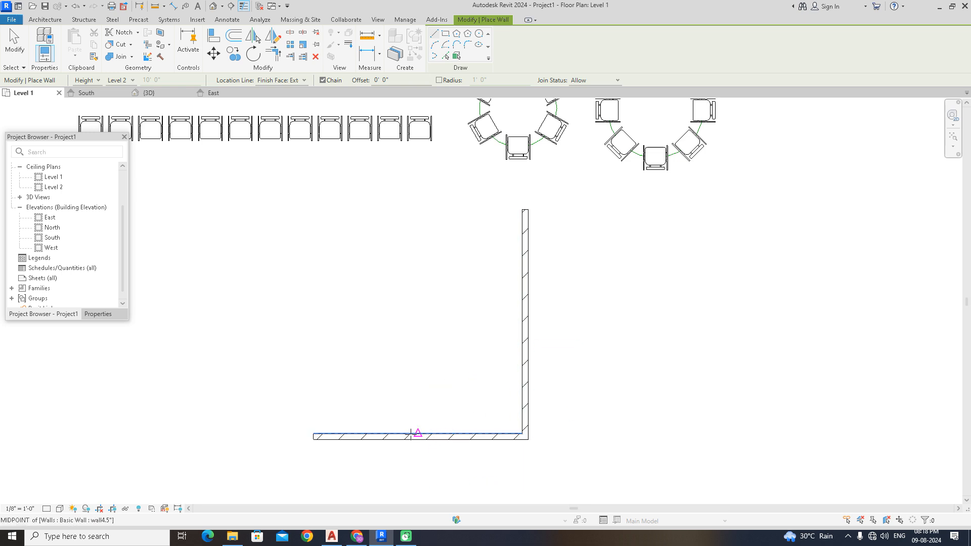
click(50, 21)
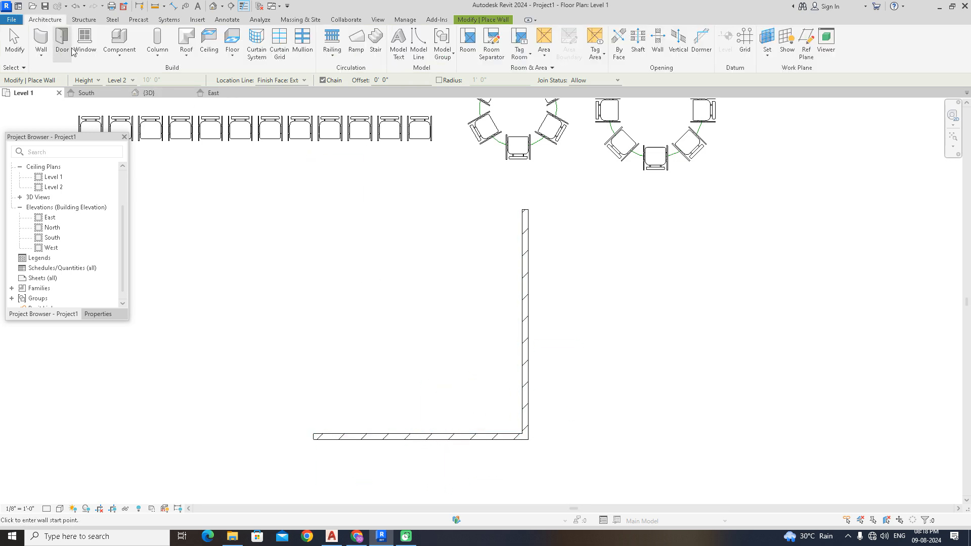
click(63, 45)
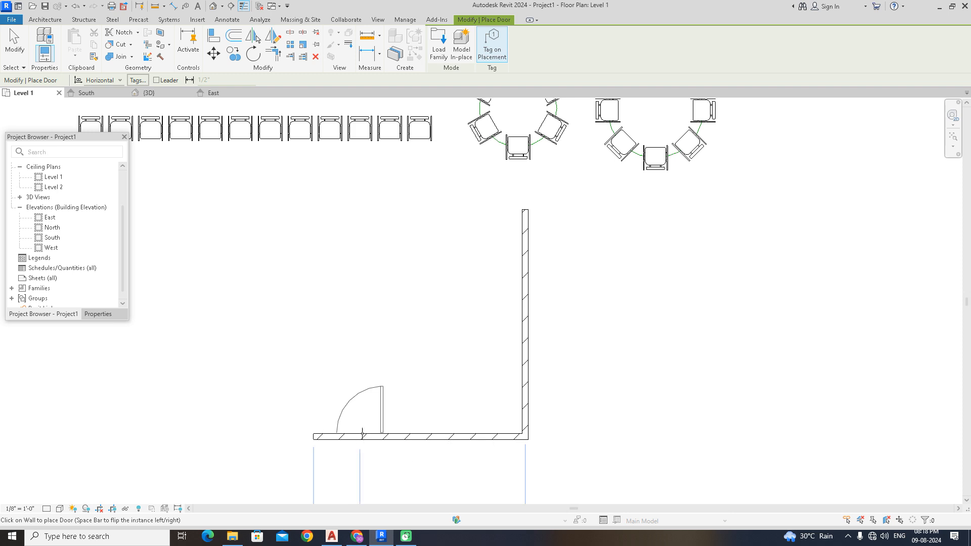
click(359, 435)
- Place a tagged Fixed 36" x 48" window in the new horizontal wall, between the door and the corner
click(55, 21)
click(83, 45)
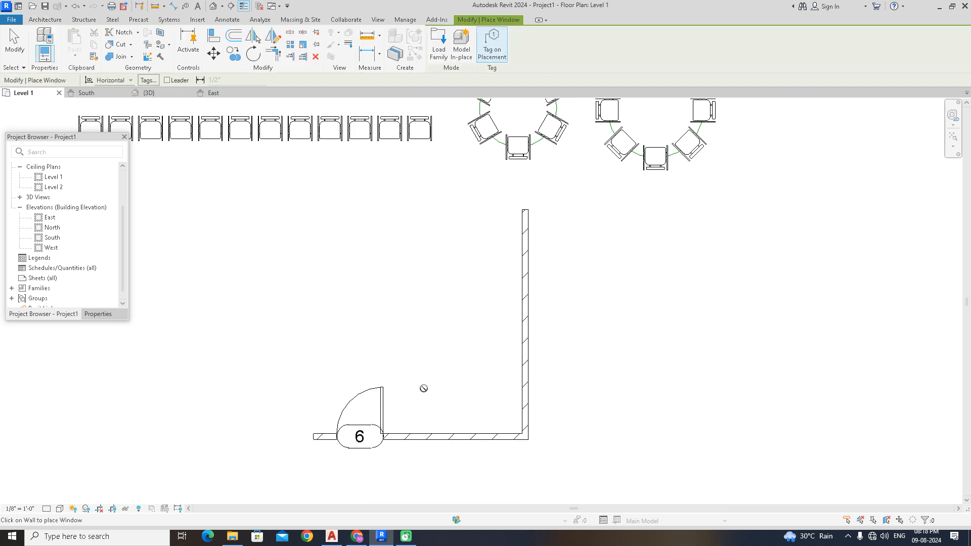
click(460, 435)
right_click(563, 279)
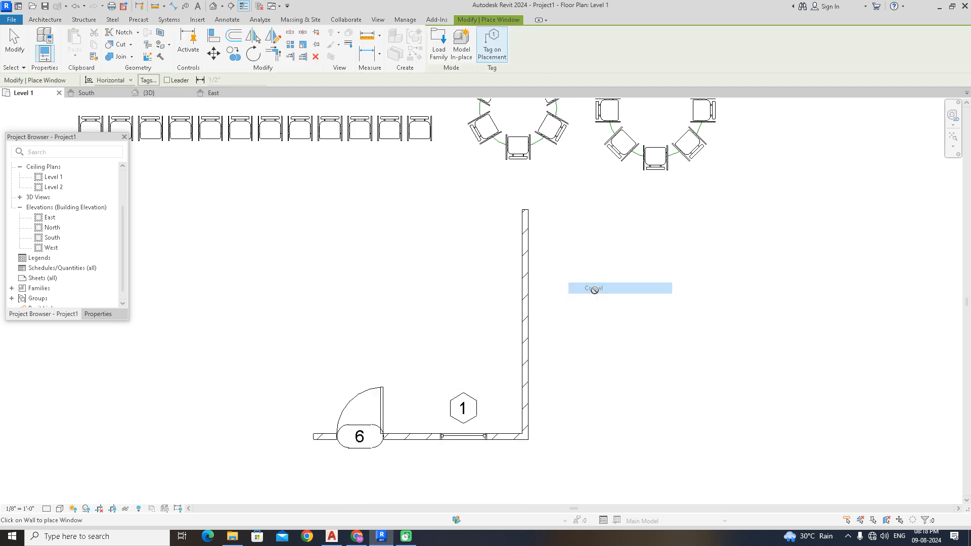
click(650, 298)
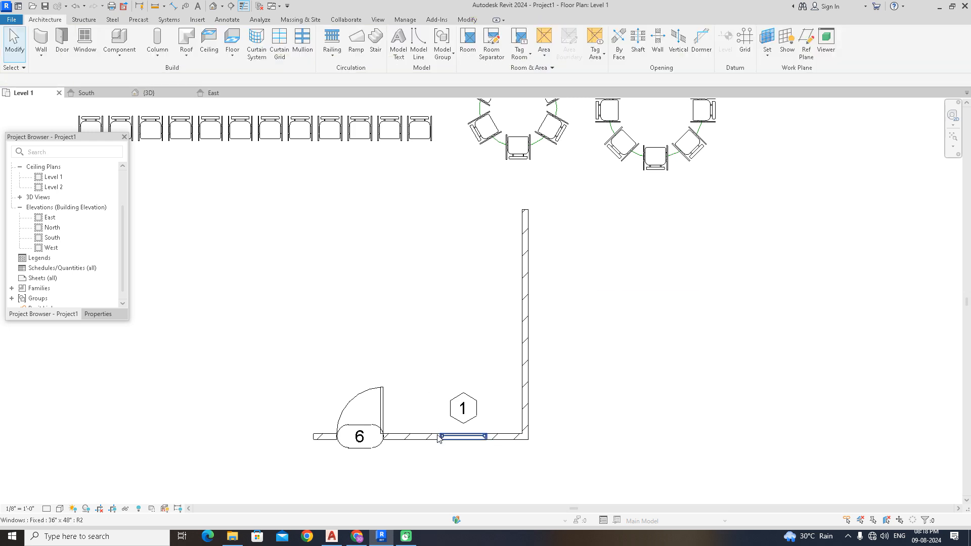
- Mirror a copy of the horizontal wall, with its door and window, across a horizontal axis through the vertical wall's midpoint
drag(466, 351, 334, 463)
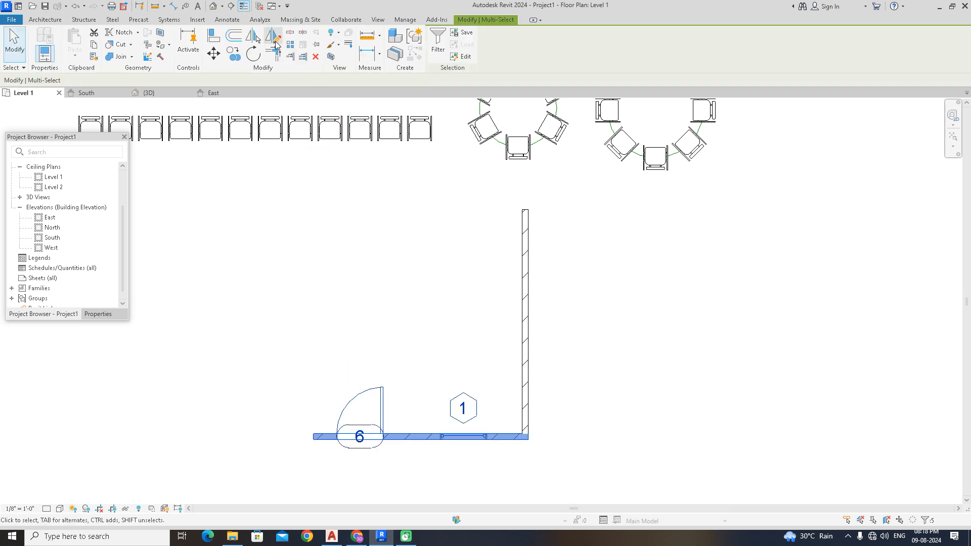
click(276, 45)
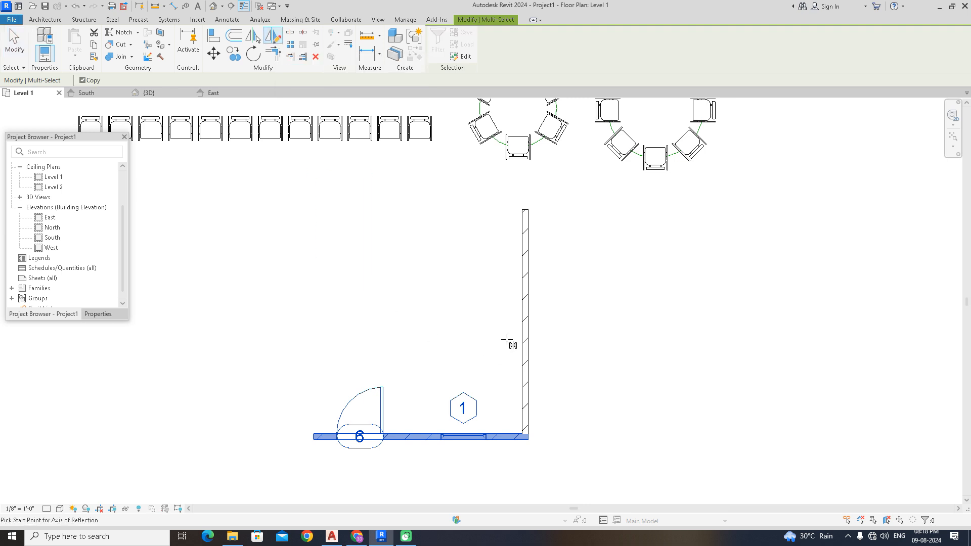
click(522, 322)
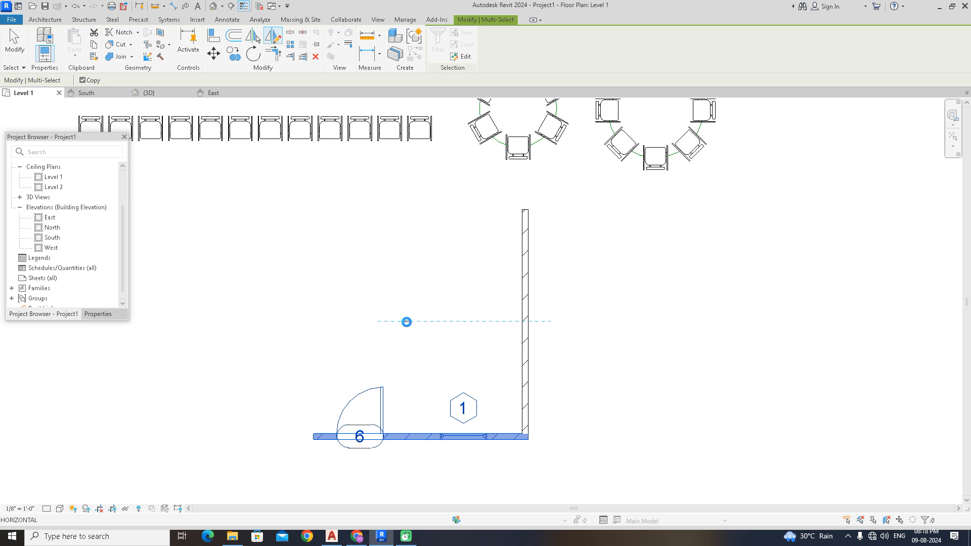
click(408, 322)
click(426, 342)
- Mirror copies of both horizontal walls, with their doors, windows and tags, across an axis along the vertical wall
drag(488, 187, 358, 448)
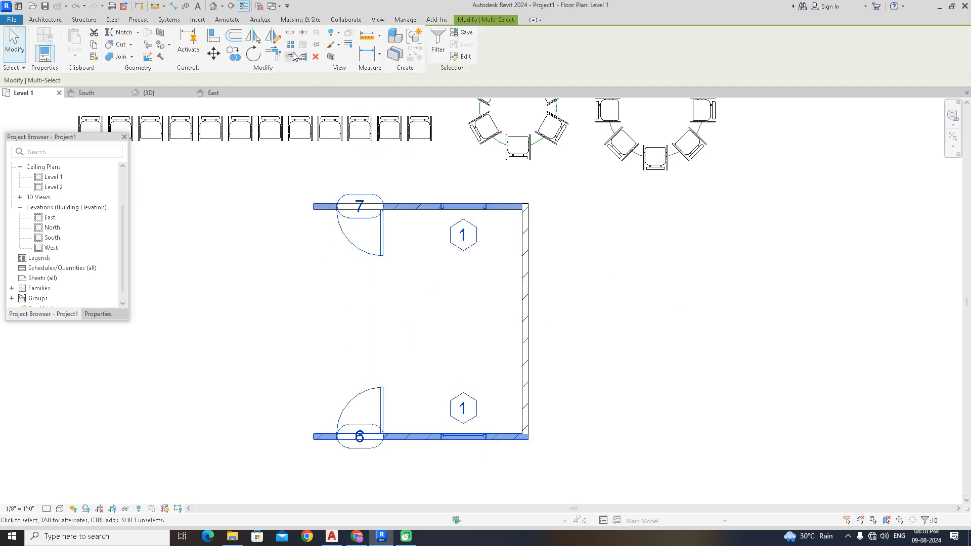
click(273, 42)
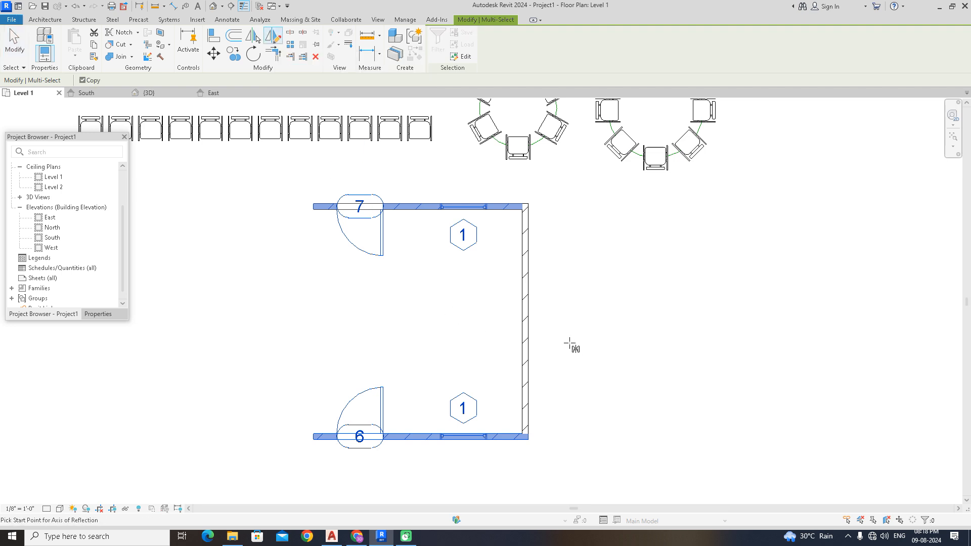
scroll(523, 426, up, 2)
click(526, 424)
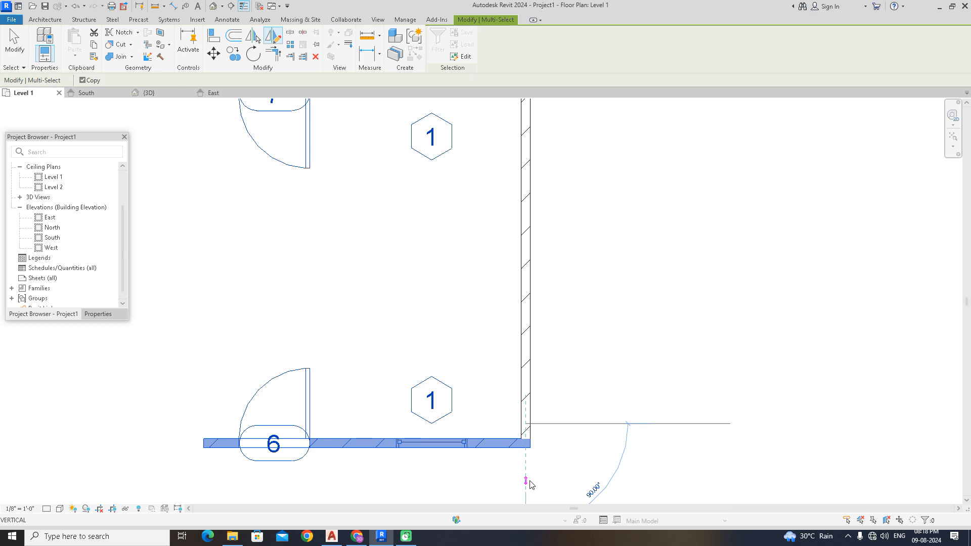
click(529, 483)
scroll(564, 440, down, 4)
key(Escape)
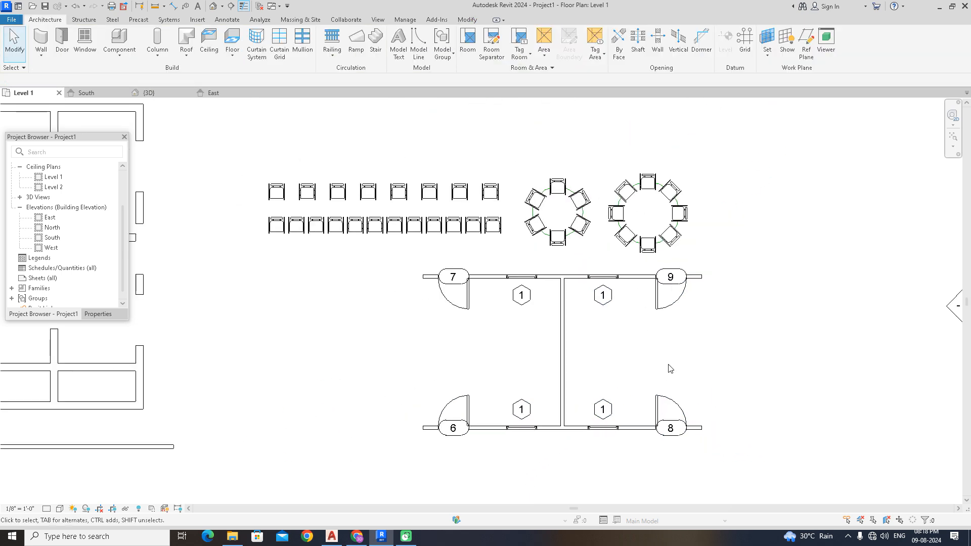
- Draw six connected architectural walls forming a closed stepped outline in the empty area to the right of the mirrored rooms
middle_drag(668, 368, 552, 369)
click(46, 56)
click(56, 74)
middle_drag(585, 321, 477, 327)
scroll(537, 341, up, 2)
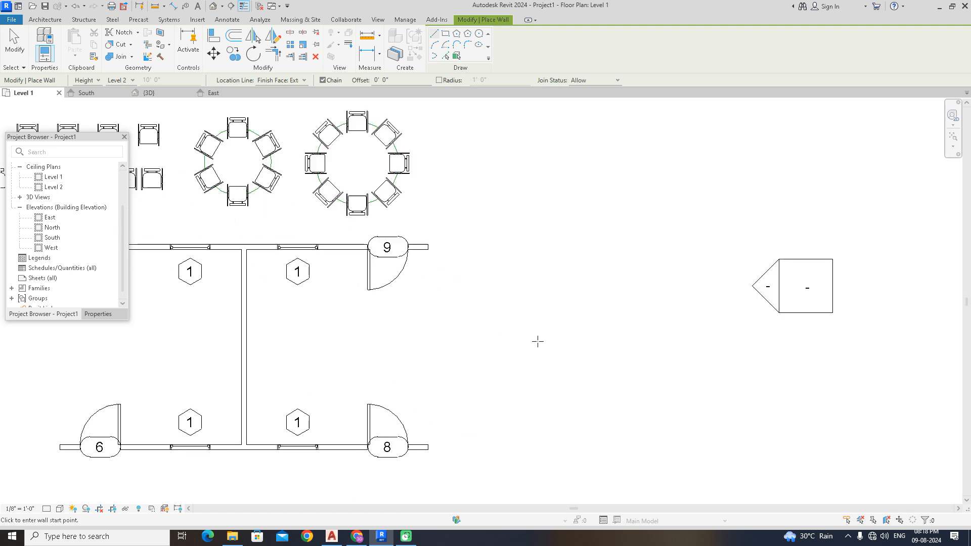
click(554, 267)
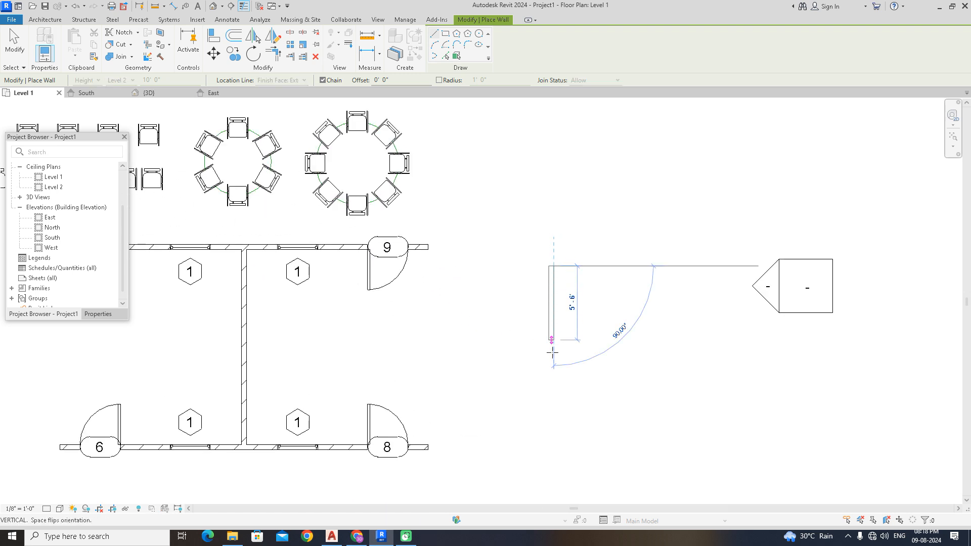
click(551, 381)
click(473, 379)
click(475, 328)
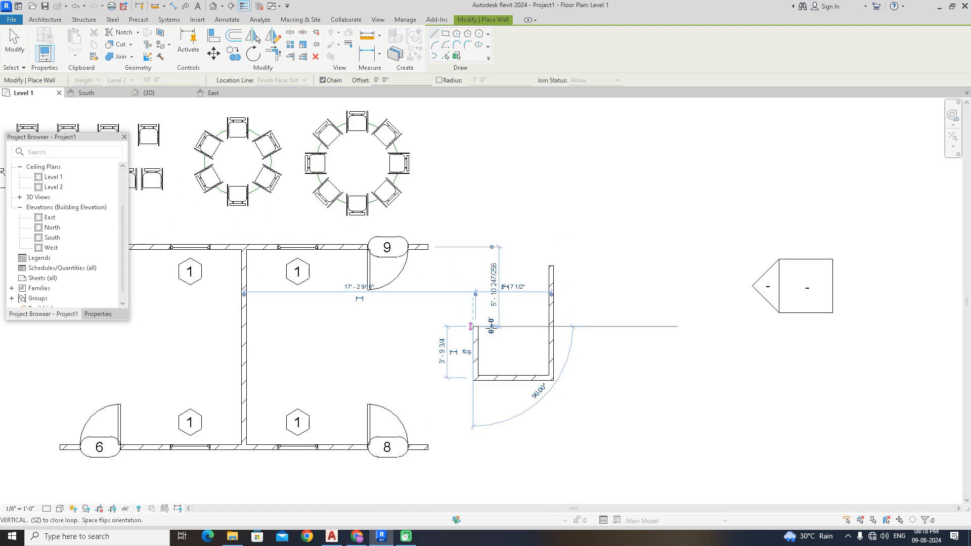
click(507, 329)
click(507, 273)
click(553, 267)
right_click(587, 245)
click(611, 249)
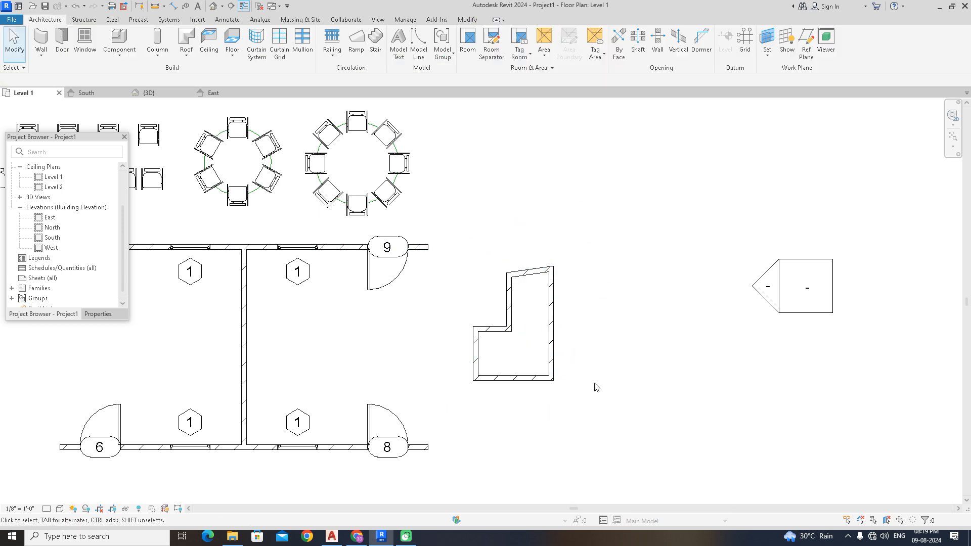
- Draw a vertical model line about 12' 6" long just to the right of the stepped wall outline
click(424, 57)
click(585, 245)
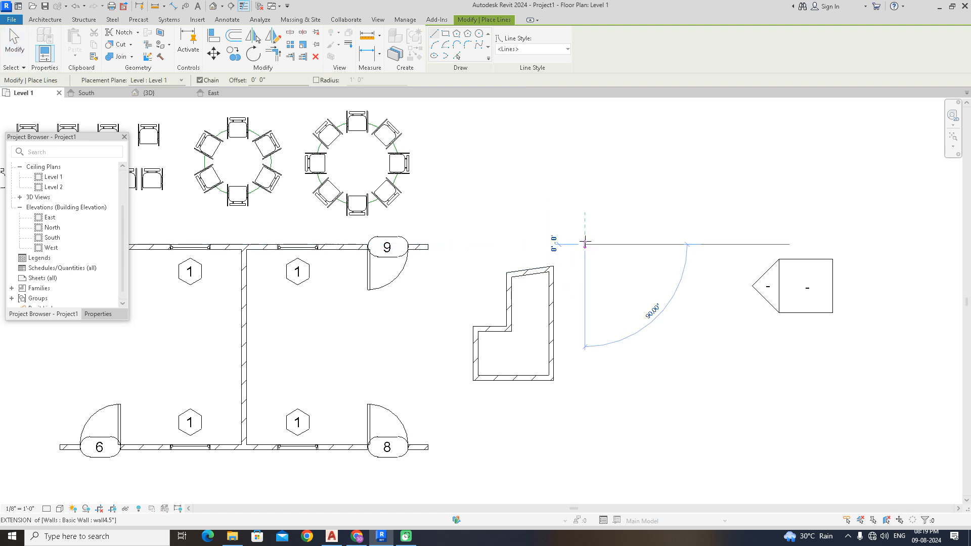
click(585, 412)
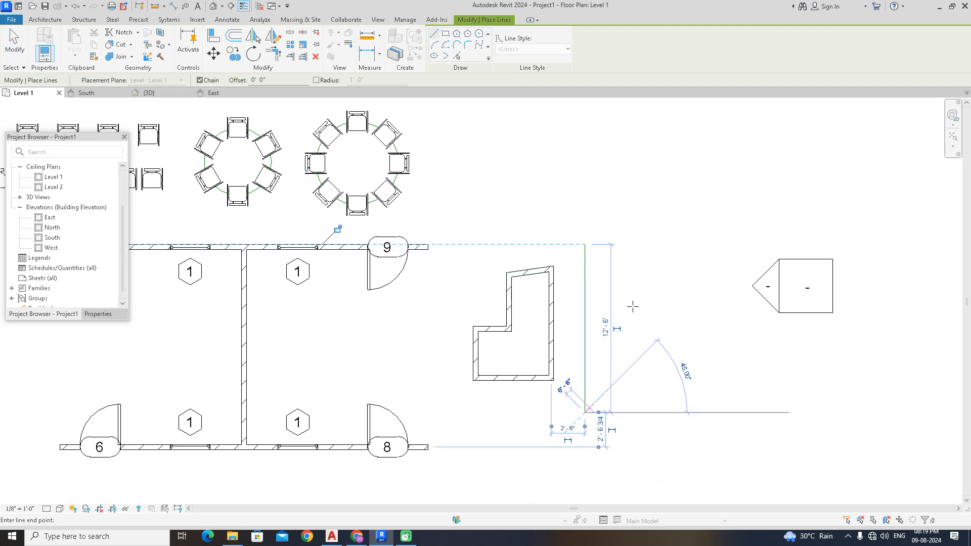
right_click(653, 245)
click(663, 250)
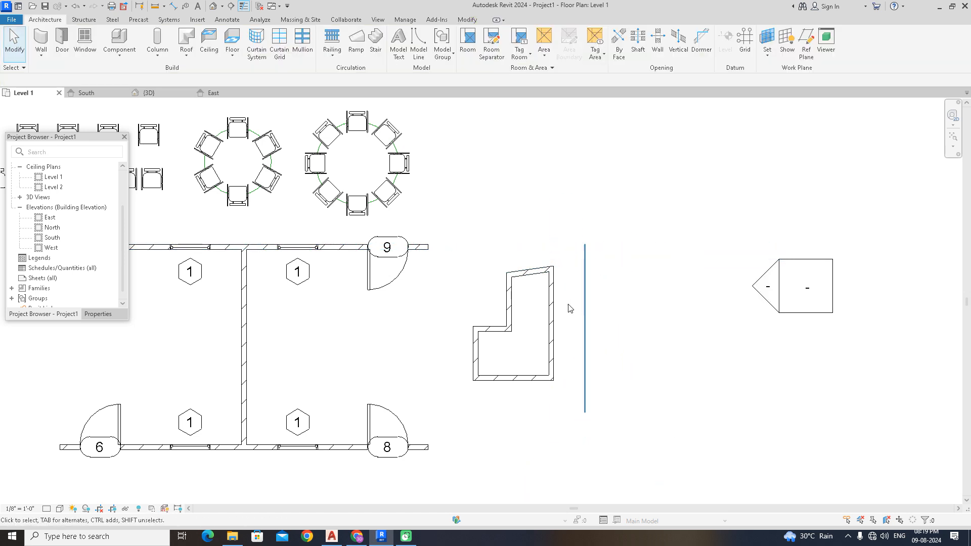
- Mirror a copy of the six-wall stepped outline about the vertical model line
drag(565, 254, 460, 398)
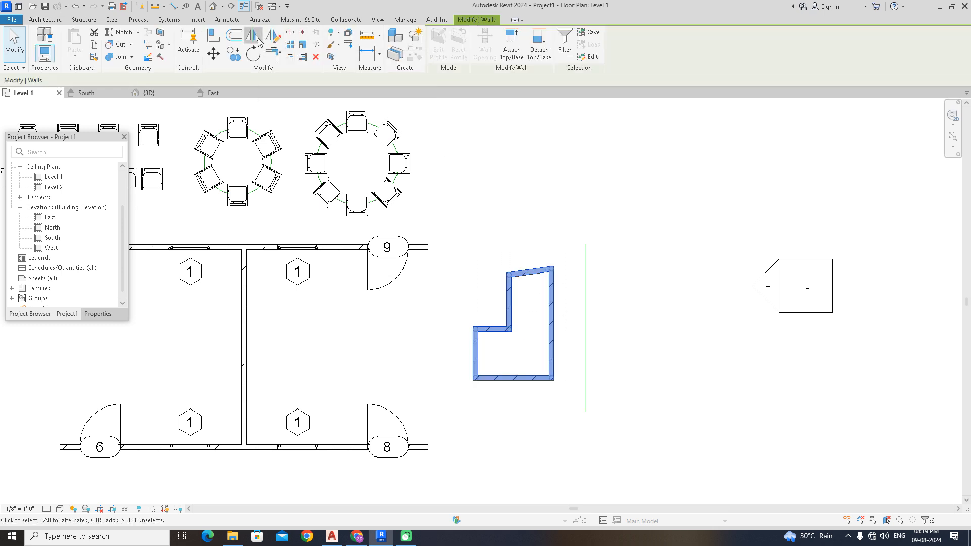
click(255, 36)
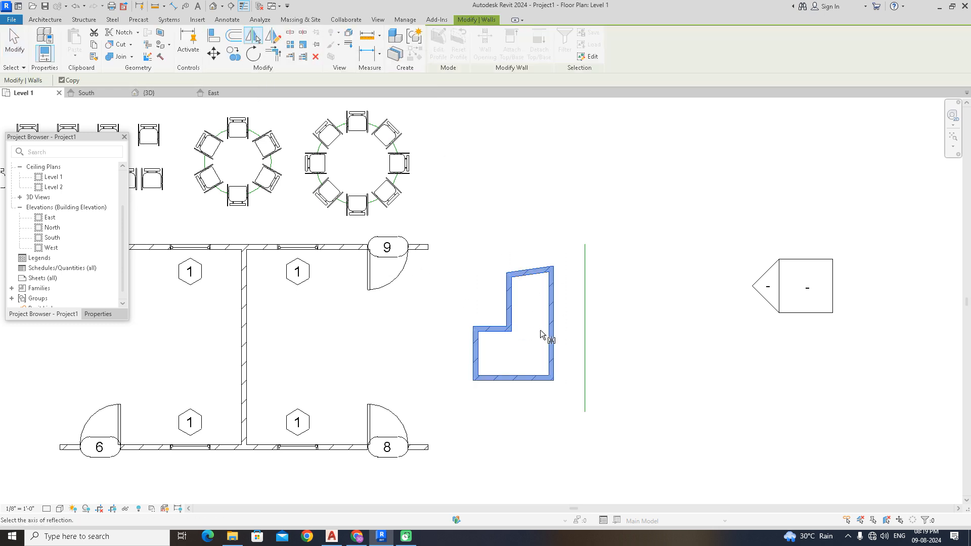
click(584, 334)
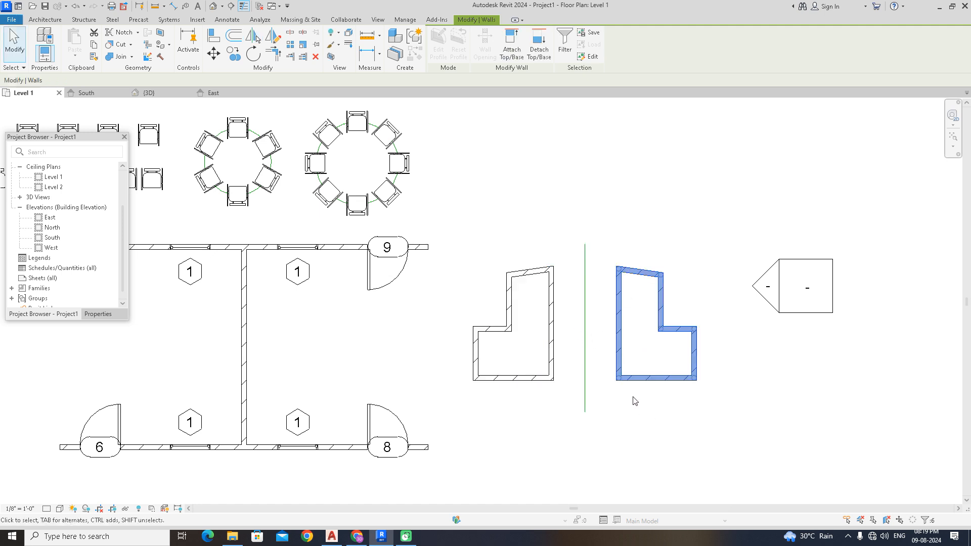
click(587, 329)
scroll(604, 298, down, 1)
click(669, 260)
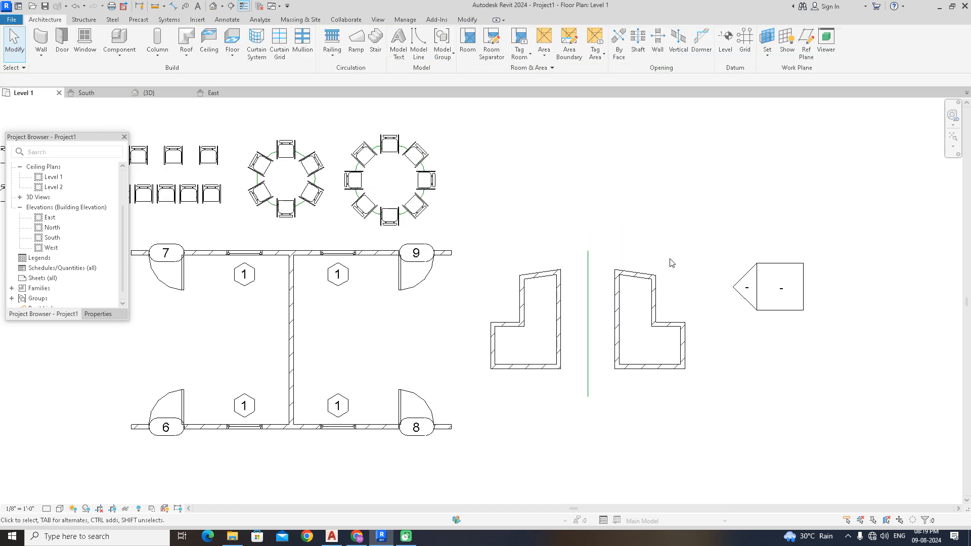
- In the 3D view, open the mirrored outline's front wall for profile editing and look at it from the front
click(662, 366)
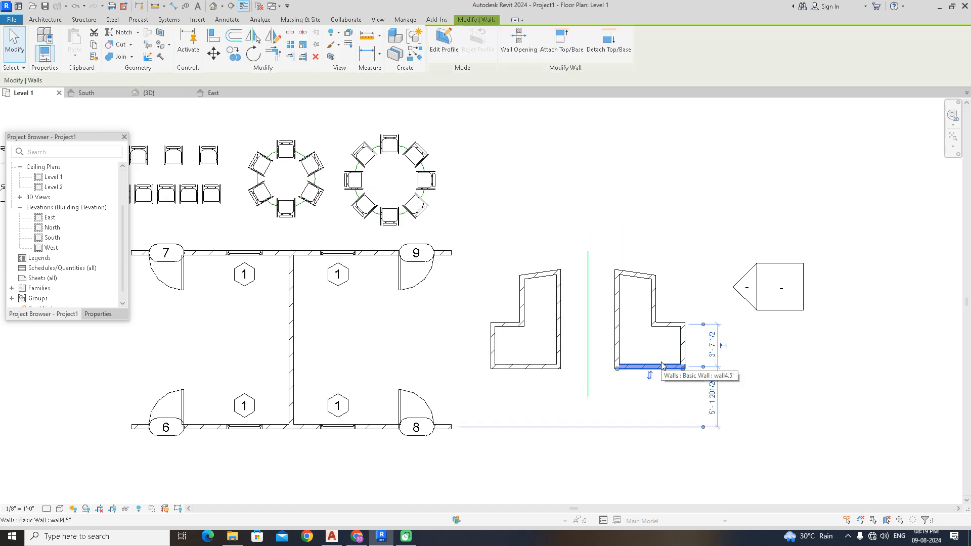
click(212, 6)
mouse_move(654, 333)
shift+middle_down()
mouse_move(744, 348)
mouse_move(769, 303)
mouse_move(643, 336)
shift+middle_up()
scroll(632, 189, up, 5)
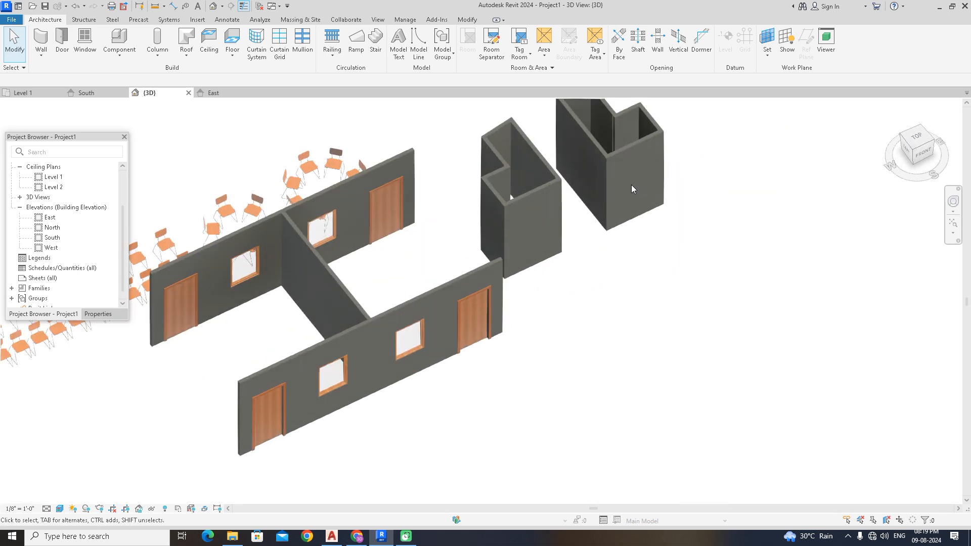
click(632, 190)
scroll(586, 117, up, 3)
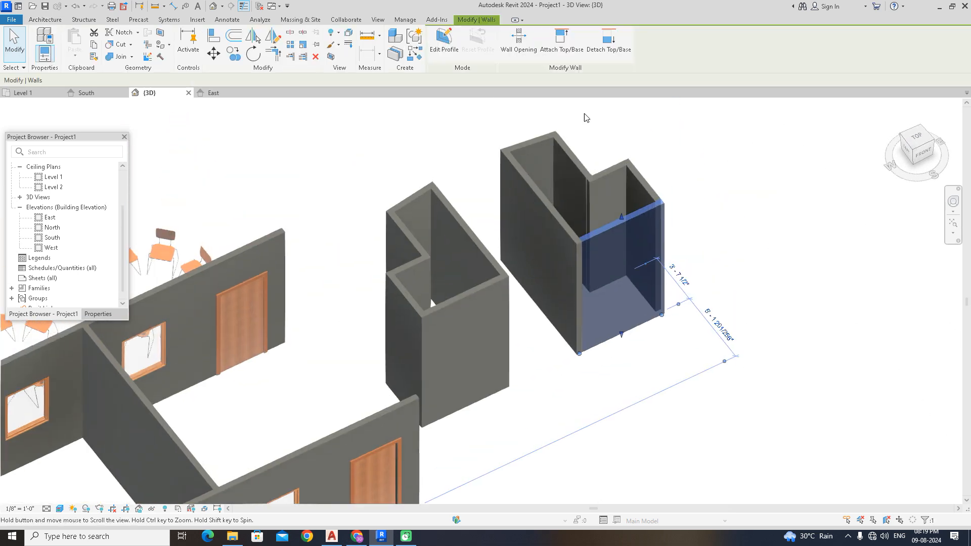
click(444, 39)
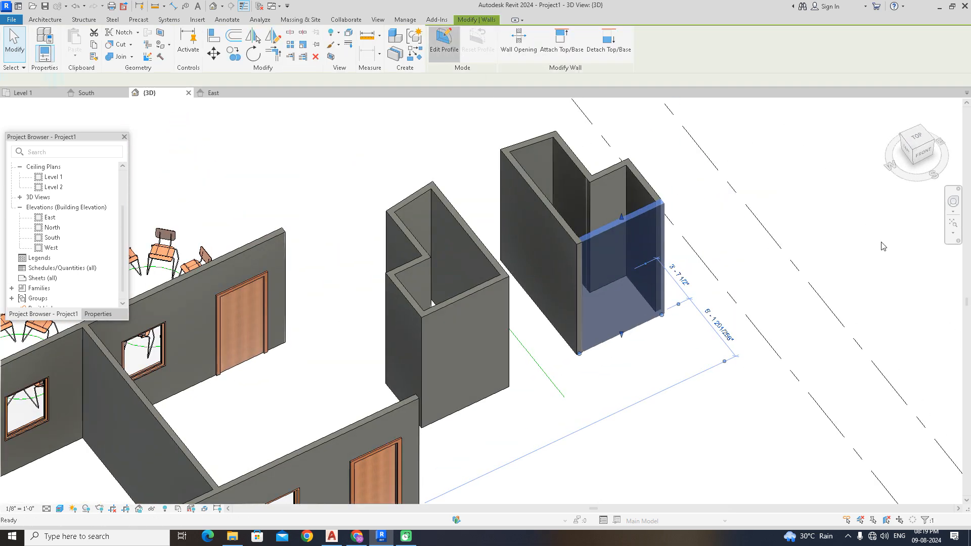
click(924, 153)
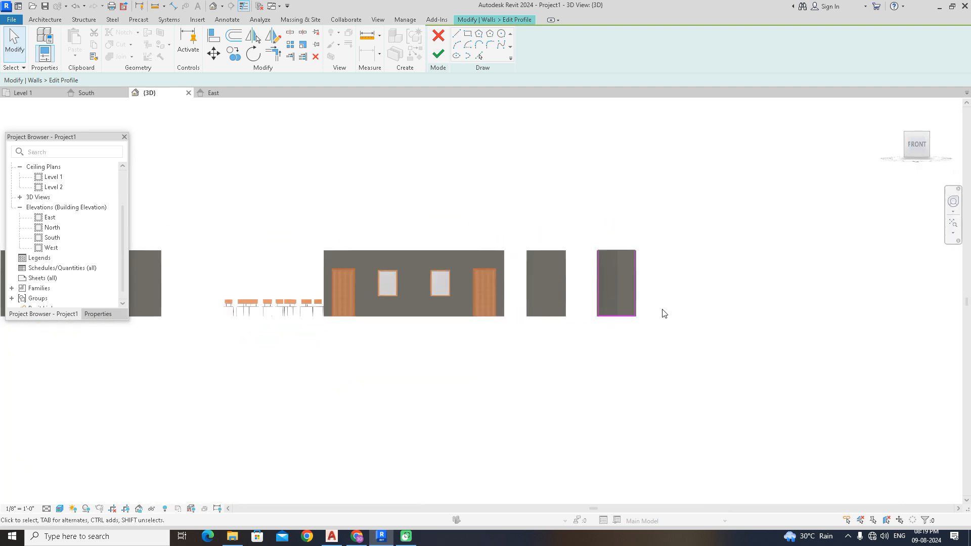
- Sketch a vertical centre line from the wall's base up to below its top edge
scroll(640, 289, up, 5)
click(457, 34)
click(544, 378)
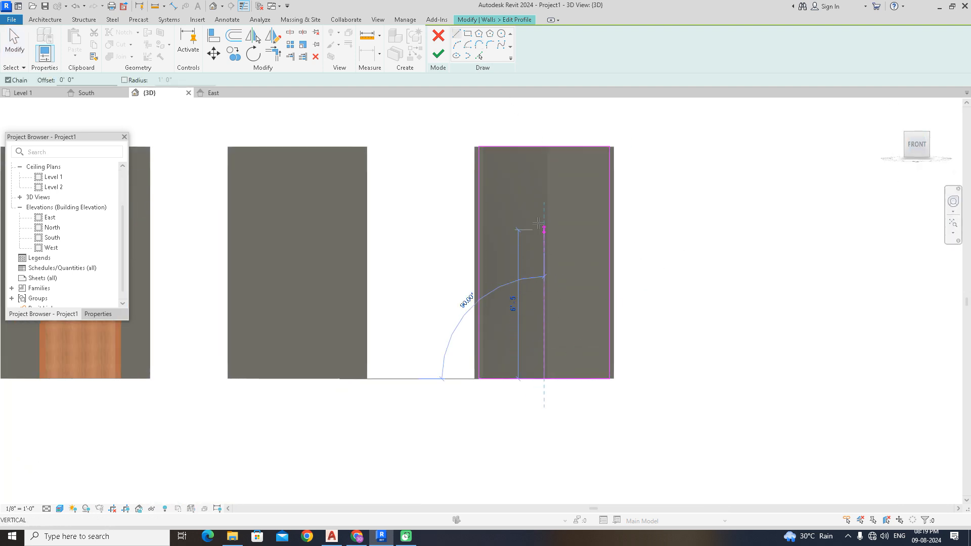
click(544, 197)
right_click(544, 196)
click(561, 204)
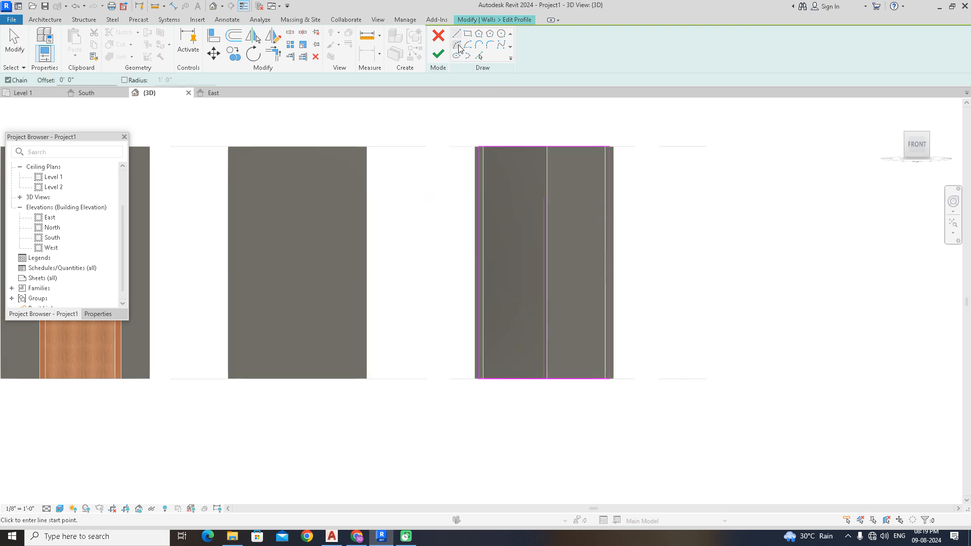
- Sketch a chain of three start-end-radius arcs descending to the left from the centre line's top endpoint
scroll(524, 194, up, 2)
click(564, 201)
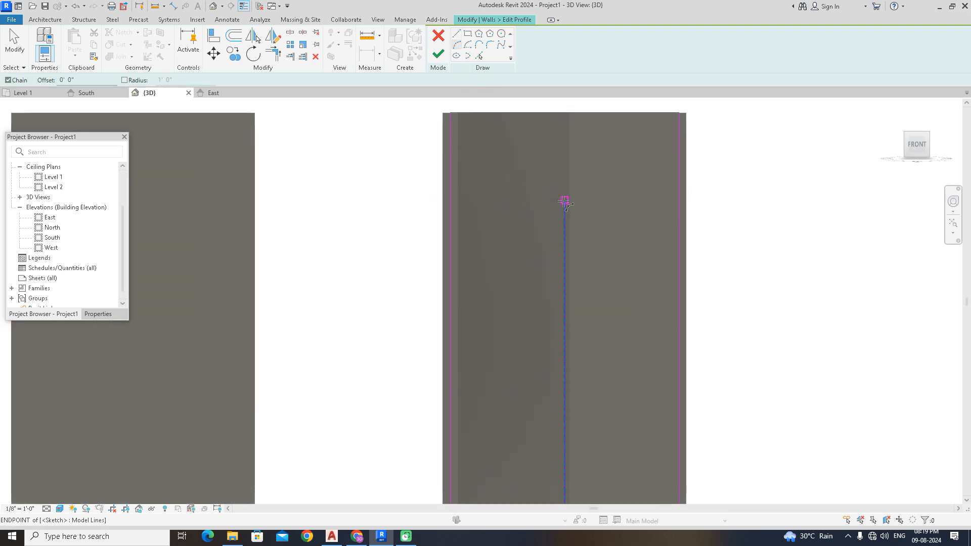
scroll(529, 243, up, 1)
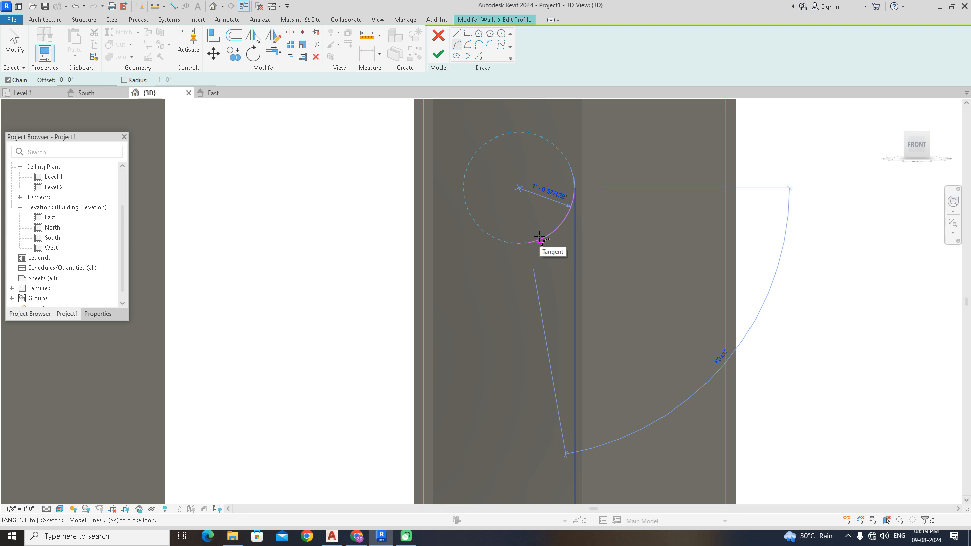
click(522, 243)
click(508, 281)
click(483, 317)
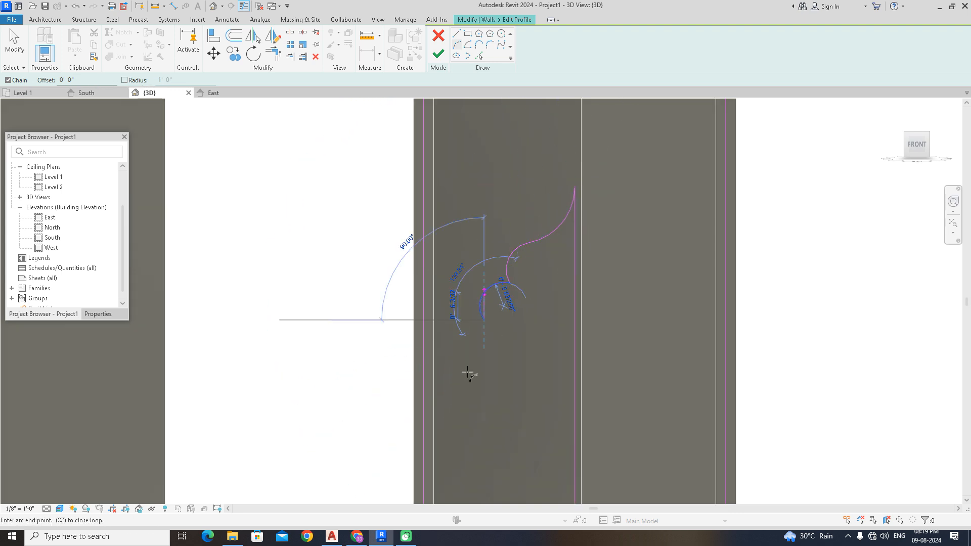
- Sketch a vertical line about 5' 2 1/2" long from the lowest arc down to the profile's bottom line
click(457, 33)
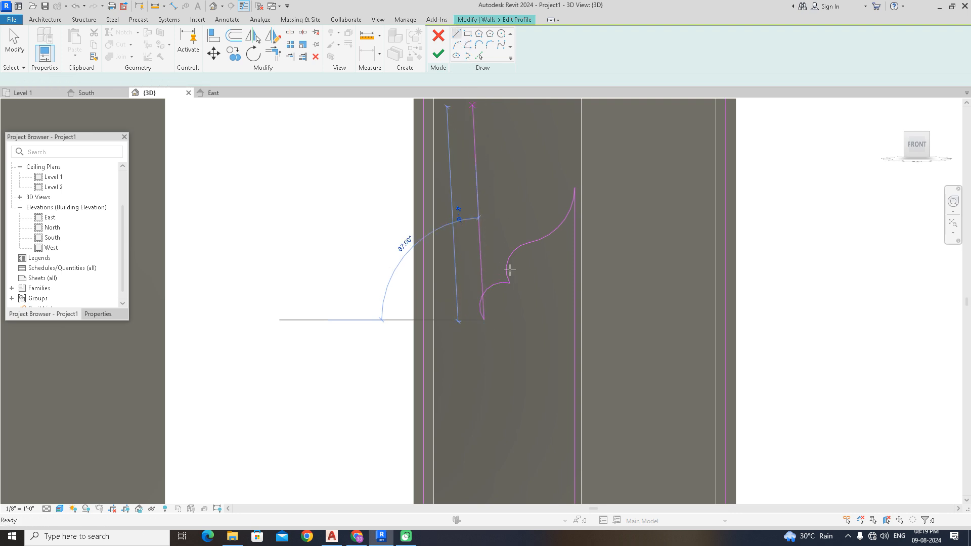
scroll(480, 305, down, 2)
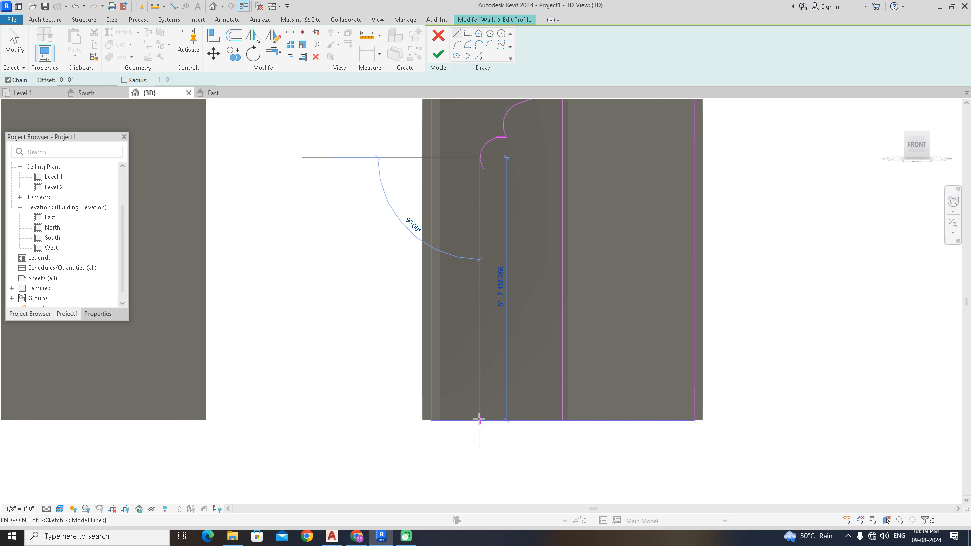
click(480, 420)
right_click(507, 186)
right_click(534, 200)
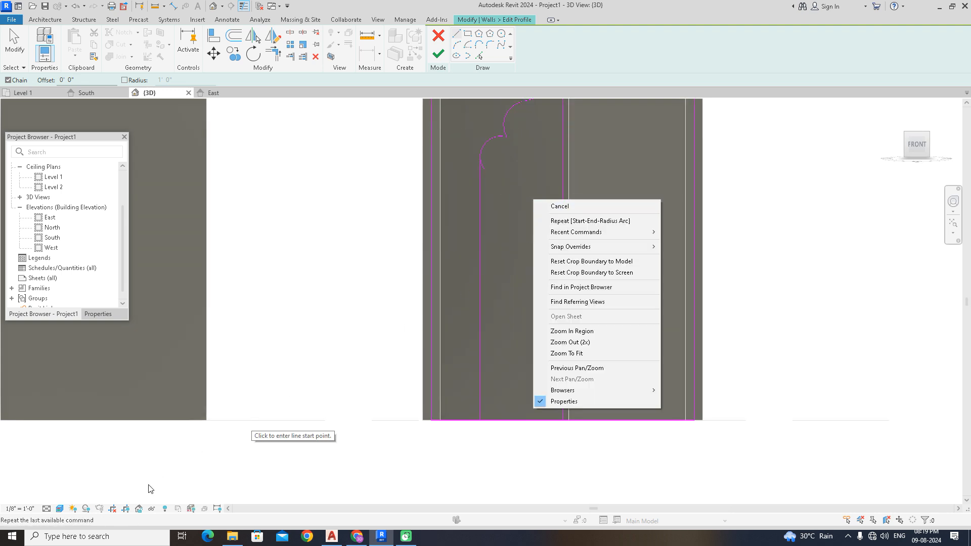
- Set the view's visual style to Hidden Line and trim the lowest arc and left vertical line to a corner
click(59, 508)
click(81, 457)
scroll(460, 310, up, 2)
key(Escape)
key(Escape)
scroll(443, 243, up, 1)
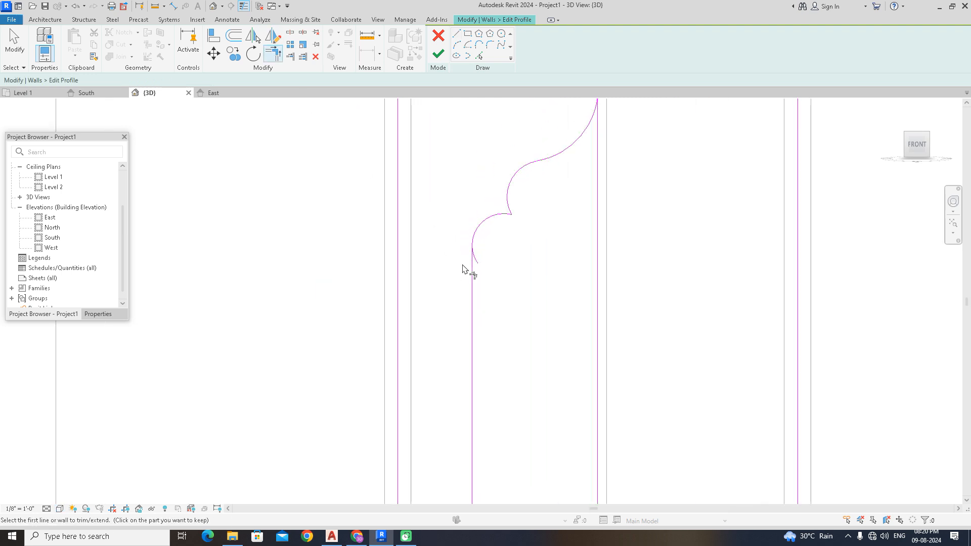
scroll(499, 238, down, 3)
right_click(586, 204)
click(610, 212)
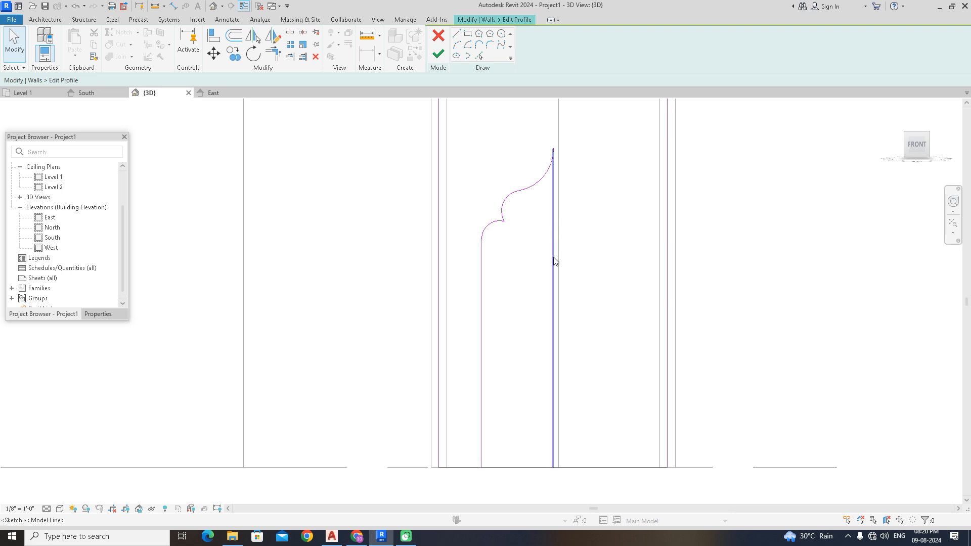
- Mirror a copy of the three arcs and the left vertical line about the centre line to complete the arch outline
drag(535, 154, 516, 233)
drag(481, 289, 481, 290)
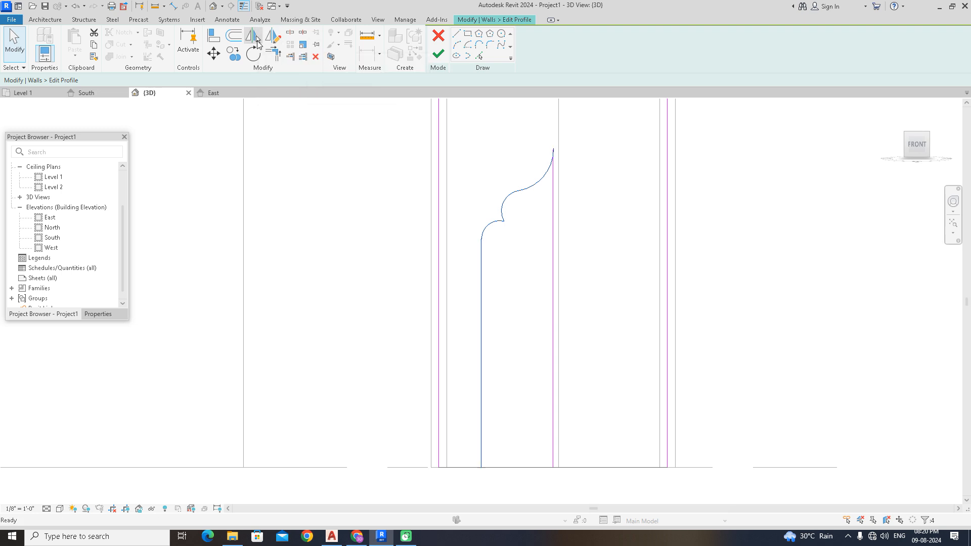
click(257, 40)
click(552, 297)
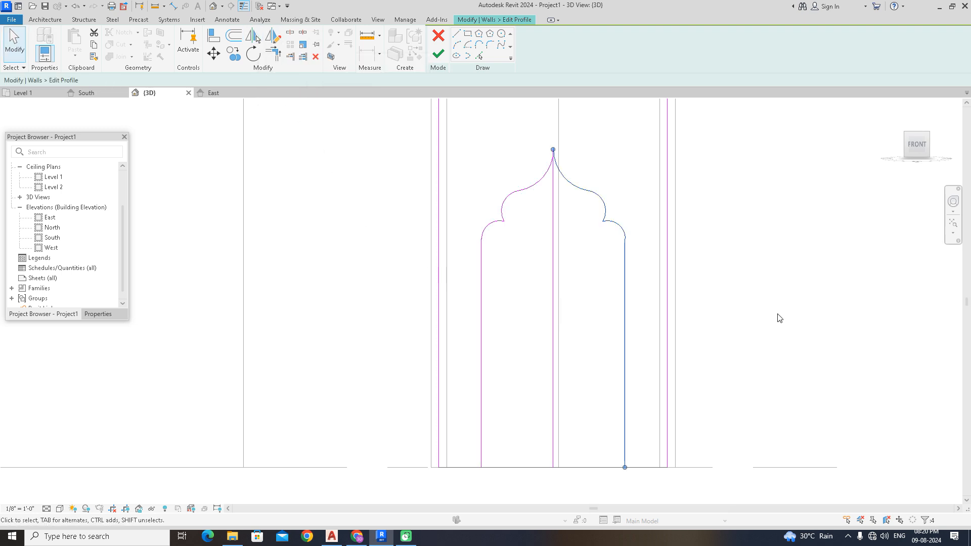
- Delete the vertical centre line and split out the bottom line's inner segment between the arch's two legs
click(554, 302)
click(315, 57)
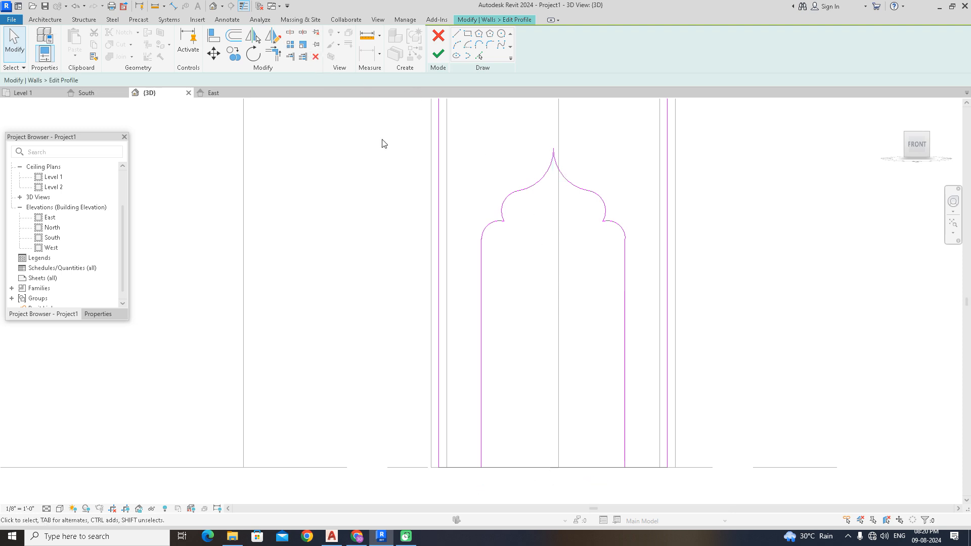
click(290, 33)
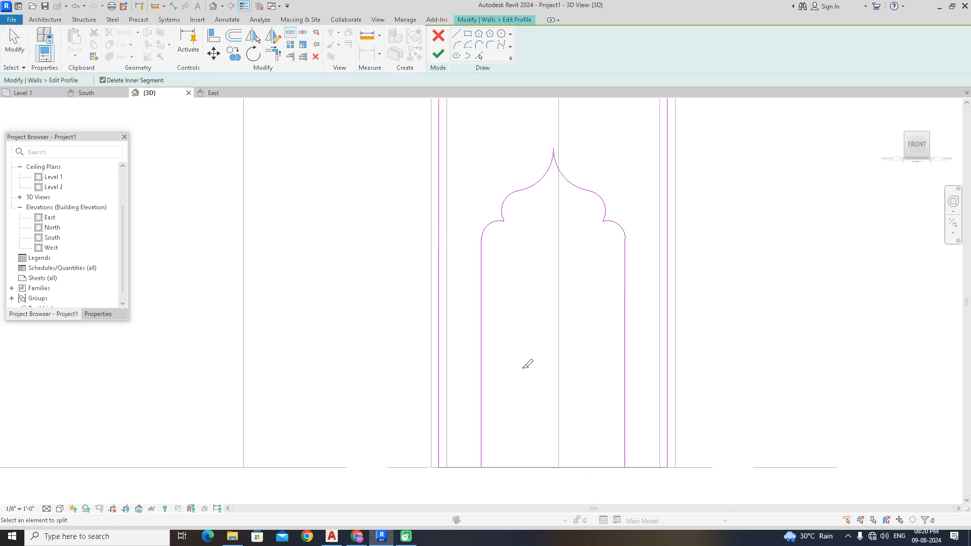
click(481, 467)
click(626, 467)
scroll(553, 321, down, 1)
scroll(553, 321, down, 1)
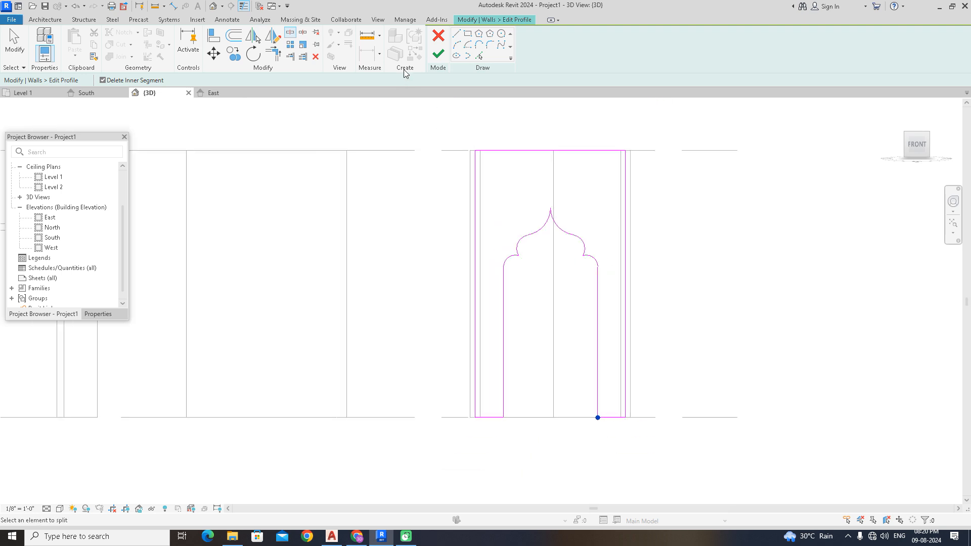
- Finish the wall profile edit and orbit the 3D model to view the arched opening
click(438, 54)
click(740, 306)
drag(913, 145, 890, 182)
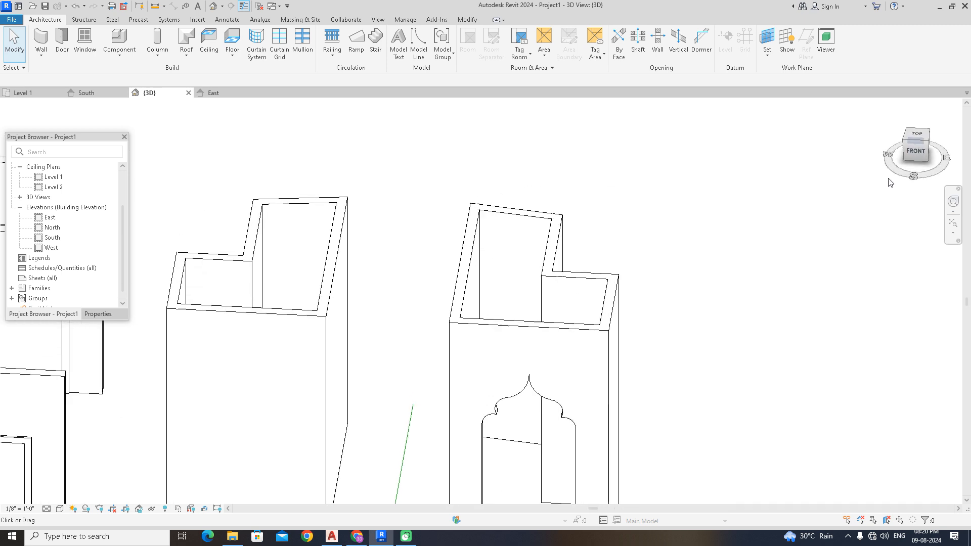
shift+middle_drag(890, 182, 842, 186)
- Try to align the heads of both windows to the left door's head with Multiple Alignment and Lock enabled
click(468, 21)
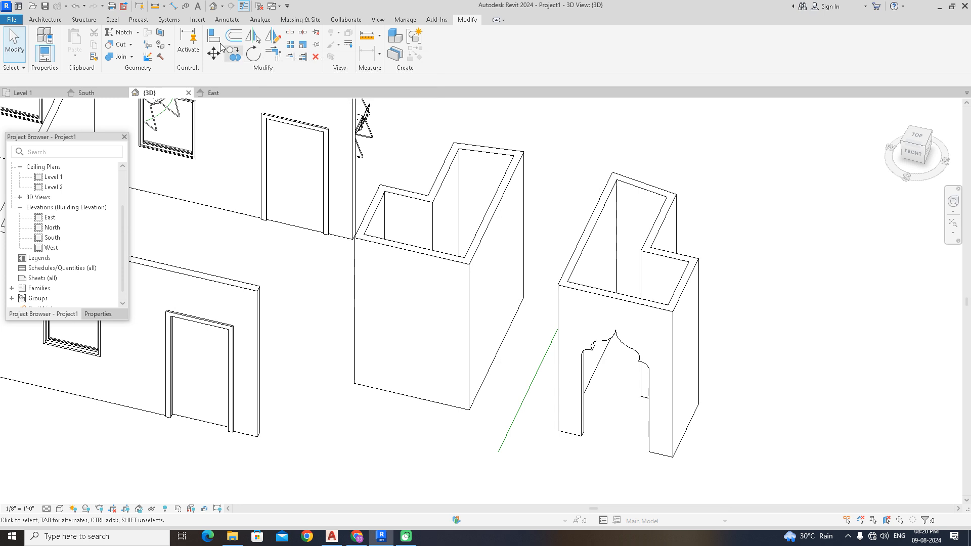
scroll(325, 341, down, 1)
middle_drag(327, 342, 545, 348)
click(919, 156)
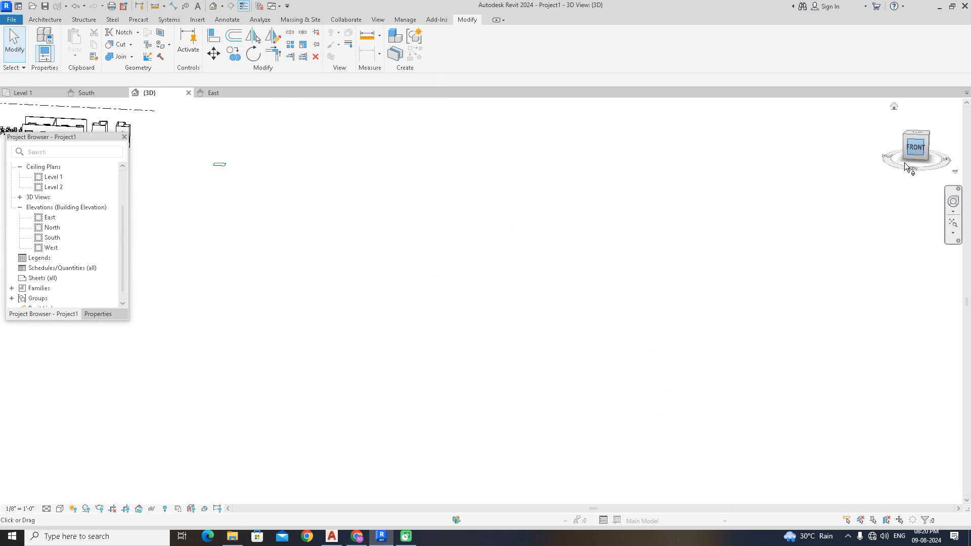
scroll(459, 259, up, 5)
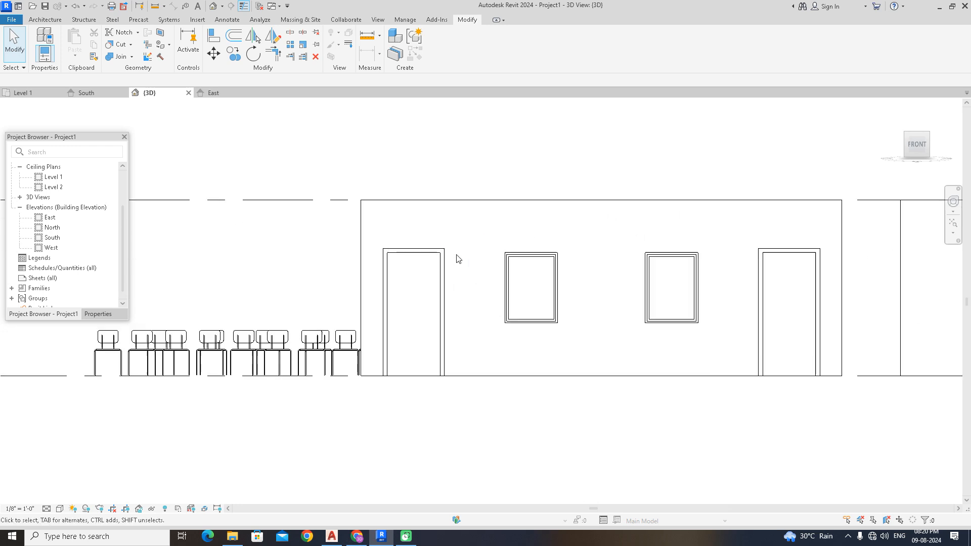
click(207, 42)
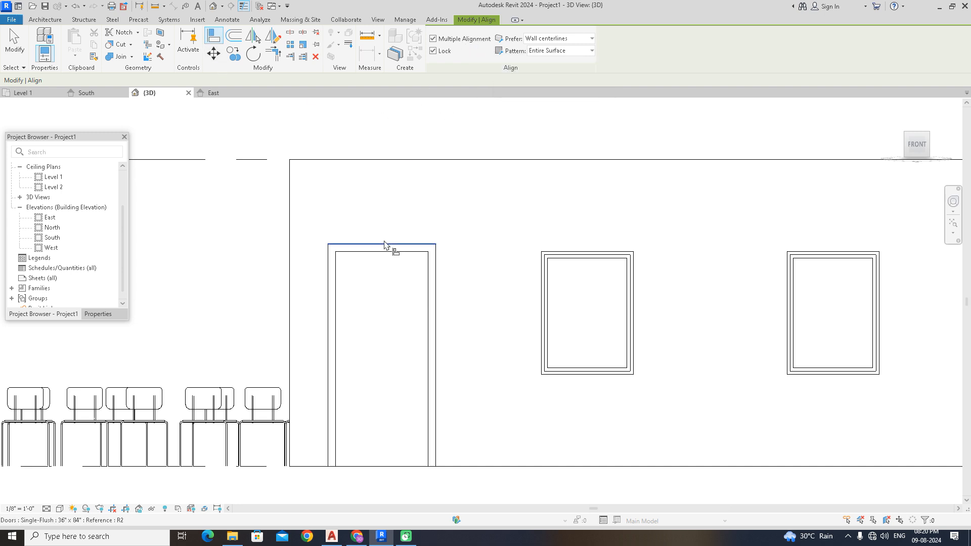
scroll(385, 246, down, 3)
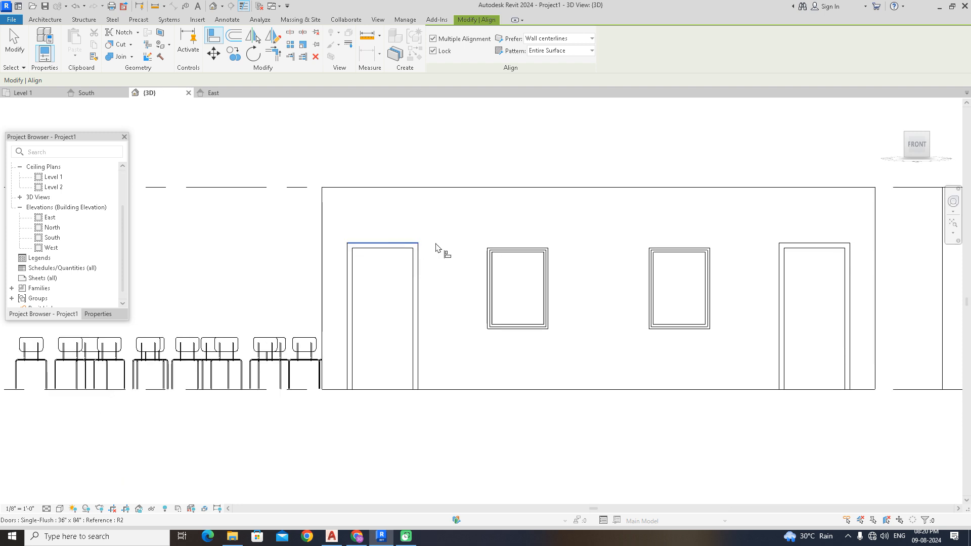
scroll(434, 261, up, 2)
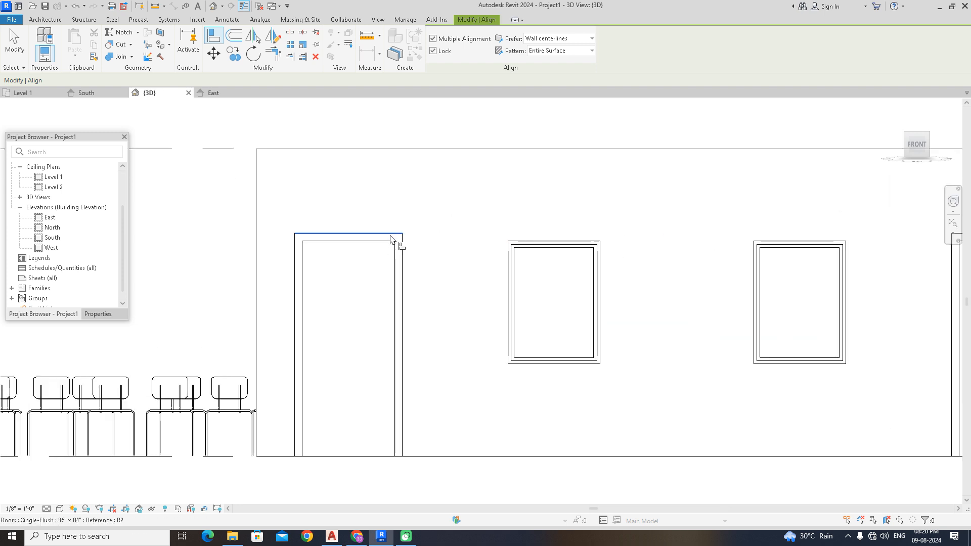
click(548, 242)
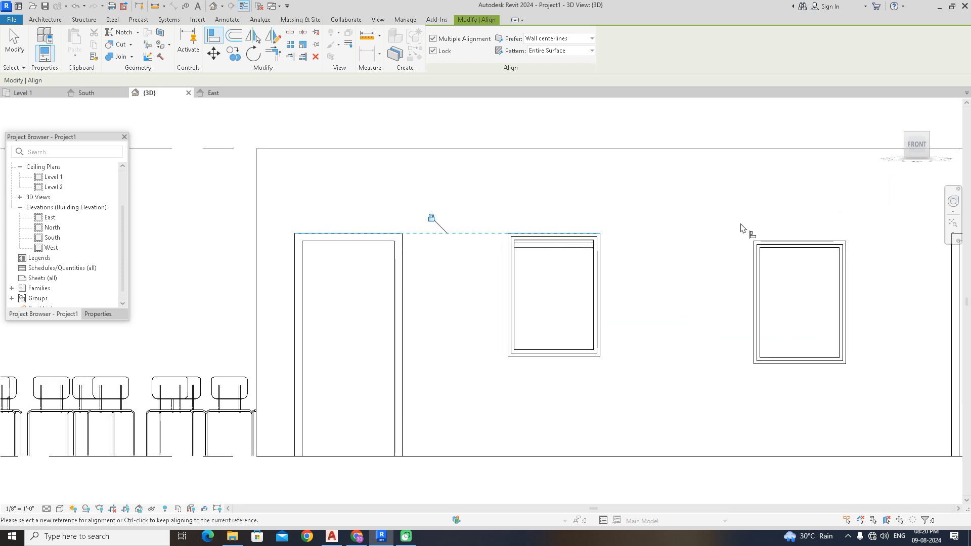
click(760, 242)
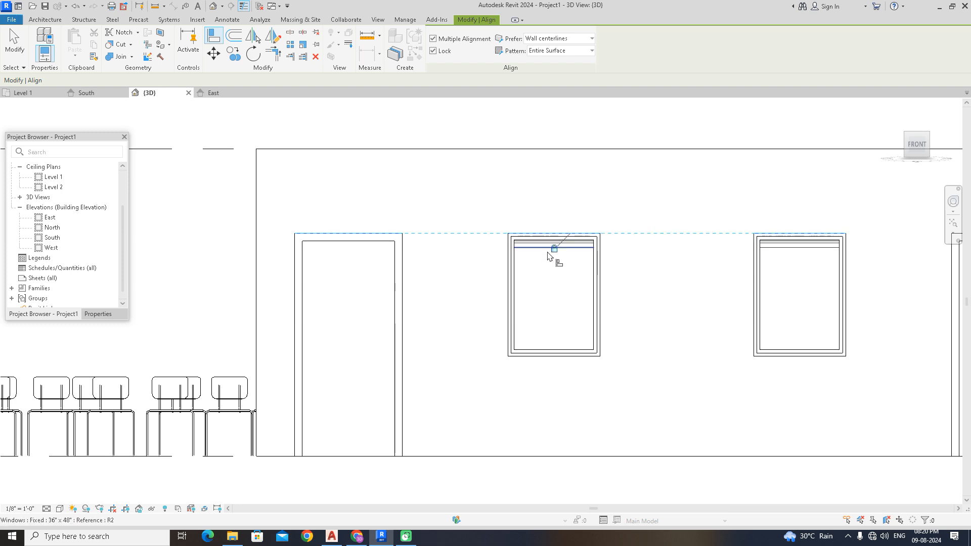
middle_drag(706, 264, 429, 244)
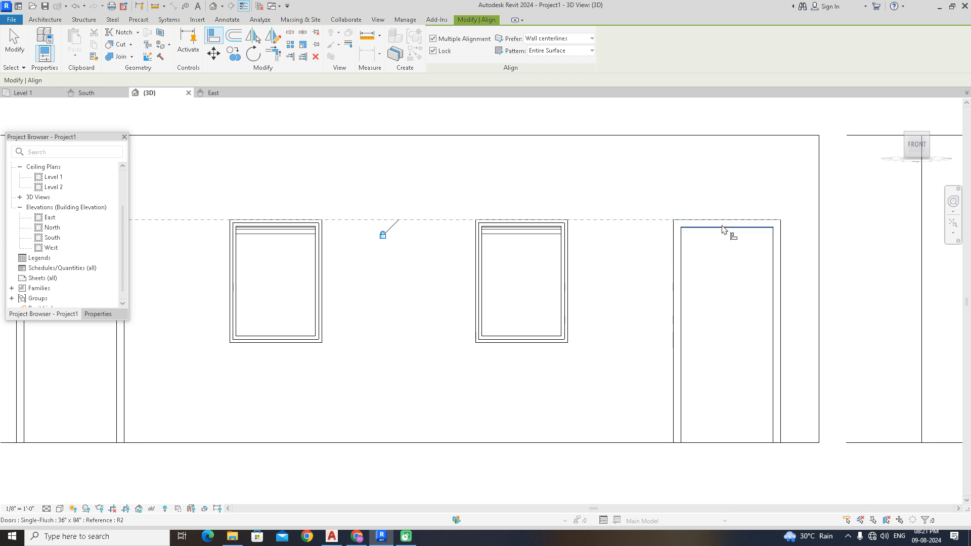
scroll(721, 231, down, 1)
right_click(579, 192)
click(593, 196)
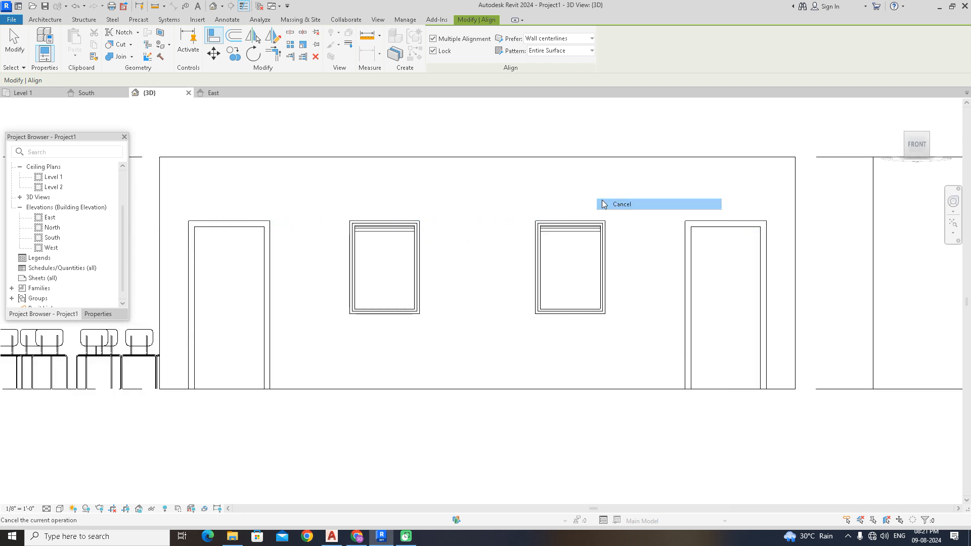
scroll(603, 201, up, 1)
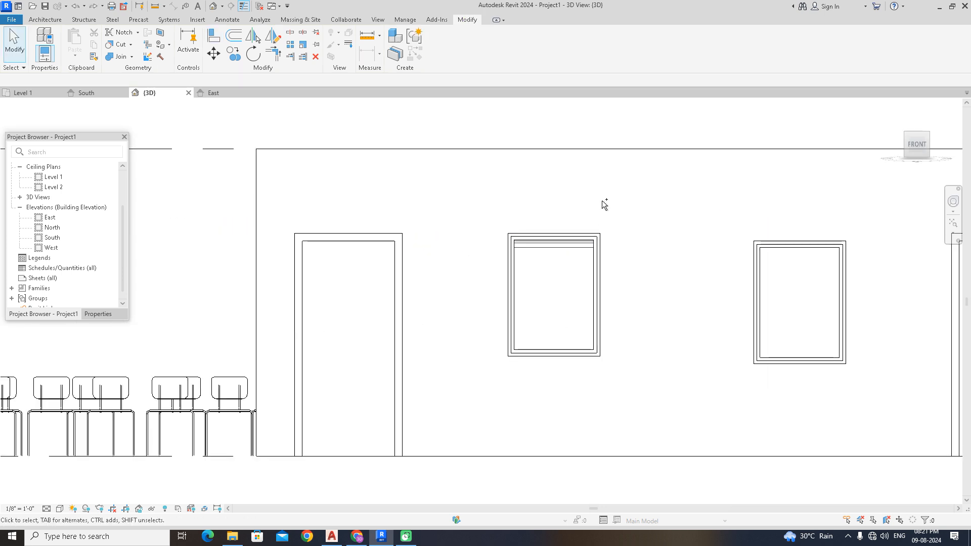
- Align the heads of both windows to the left door's head using Multiple Alignment with Lock disabled
click(213, 37)
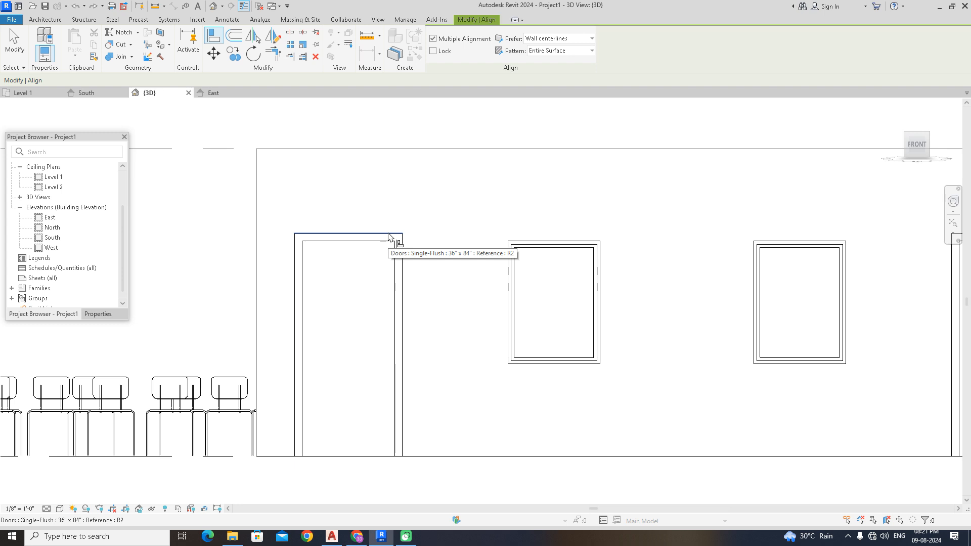
click(530, 242)
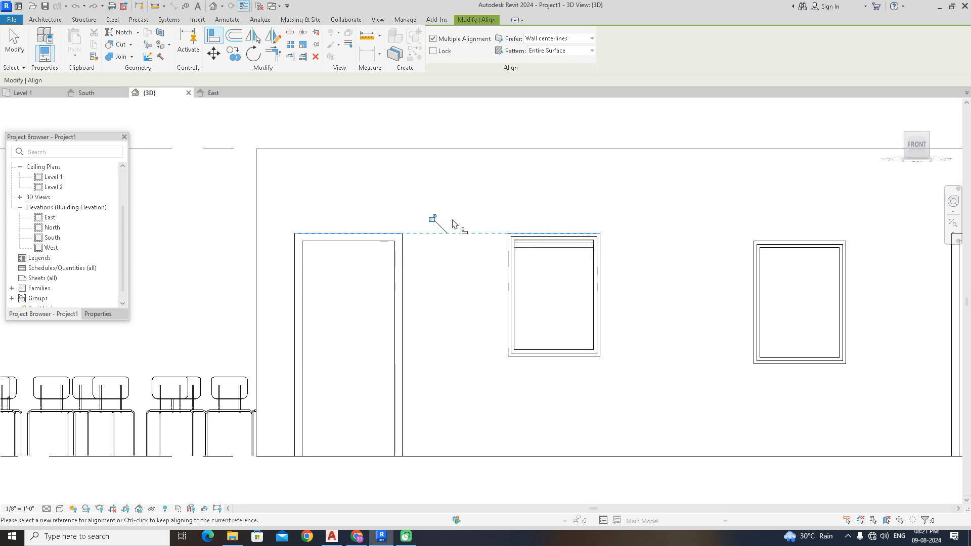
click(799, 247)
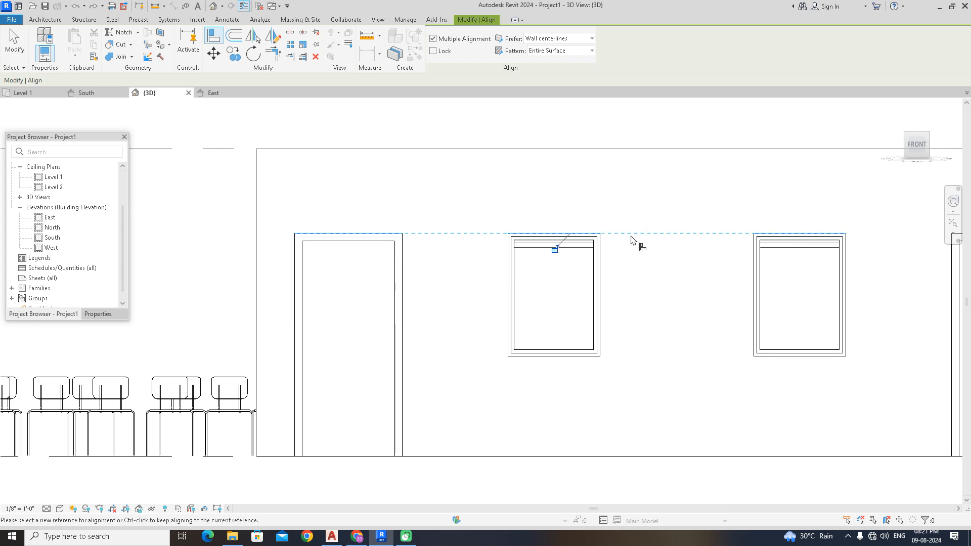
scroll(494, 223, down, 2)
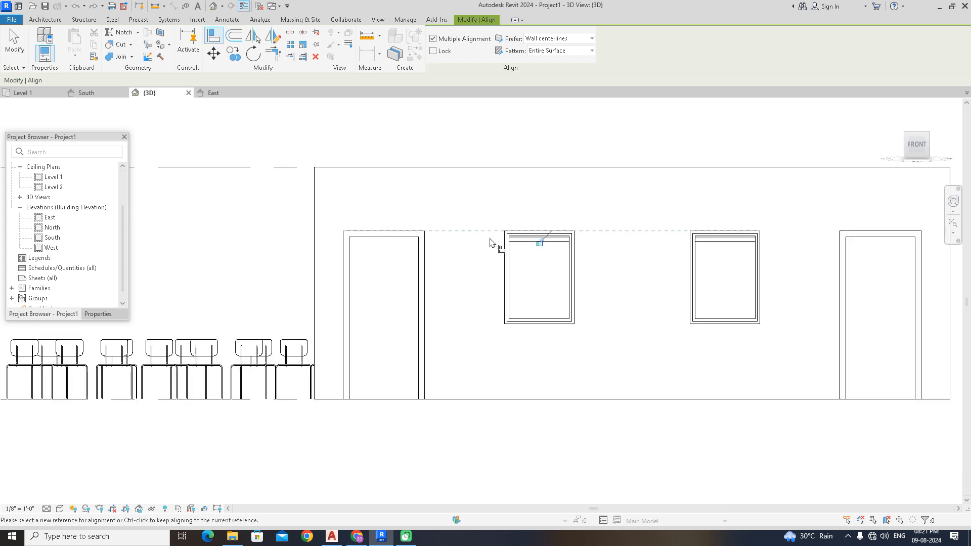
right_click(435, 127)
right_click(452, 128)
click(462, 132)
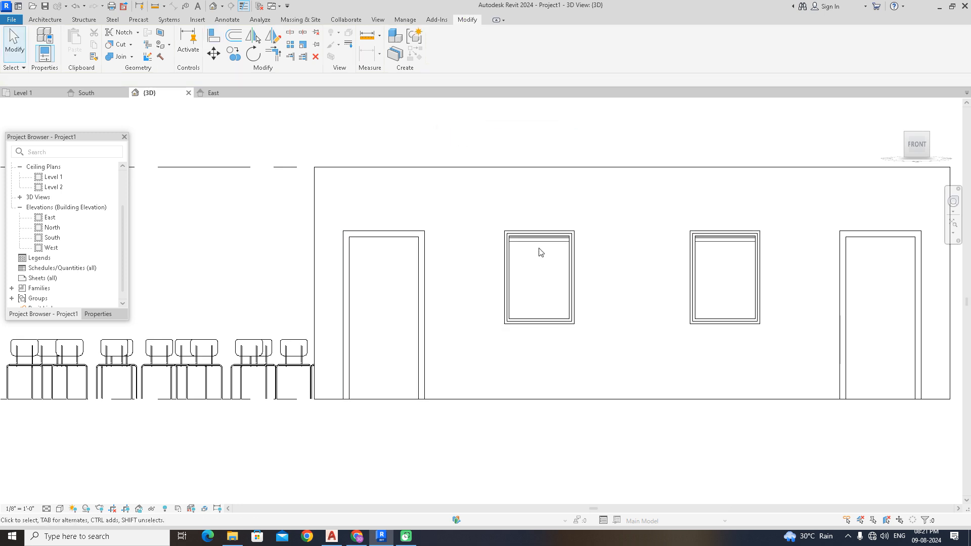
- Open the Level 1 floor plan at the building's hatched walls
scroll(59, 181, up, 3)
click(64, 188)
double_click(64, 190)
scroll(611, 229, down, 2)
scroll(401, 303, up, 1)
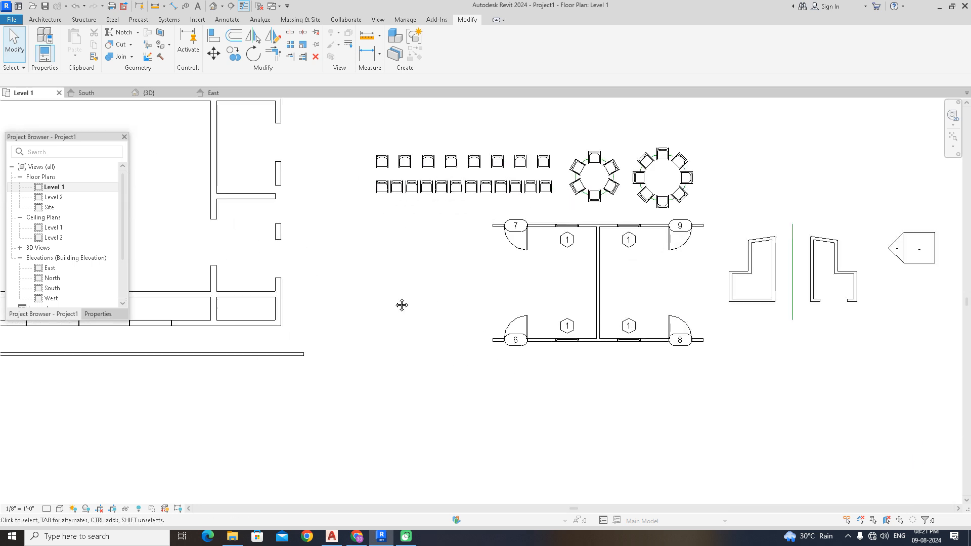
middle_drag(388, 218, 514, 256)
scroll(441, 262, up, 2)
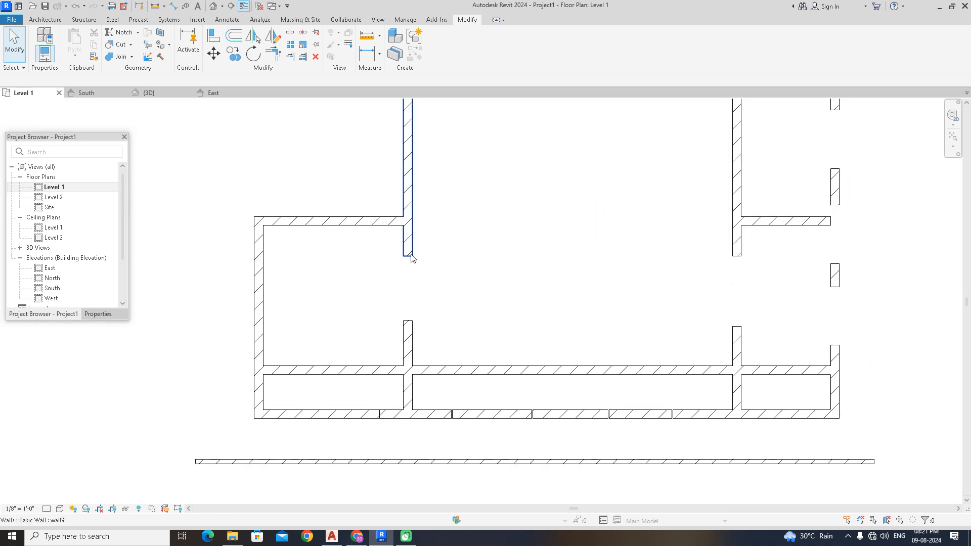
- Align the left interior wall's two ends at its opening to the inner faces of the adjoining horizontal walls
click(213, 36)
scroll(336, 237, up, 1)
click(344, 225)
scroll(352, 240, up, 1)
click(456, 278)
click(369, 463)
click(457, 386)
scroll(546, 344, down, 2)
middle_drag(617, 327, 456, 317)
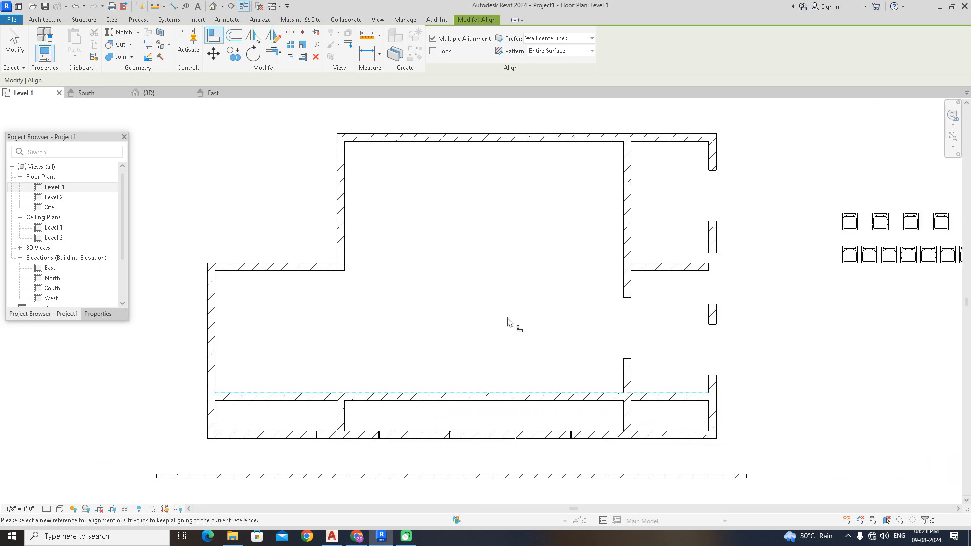
right_click(414, 213)
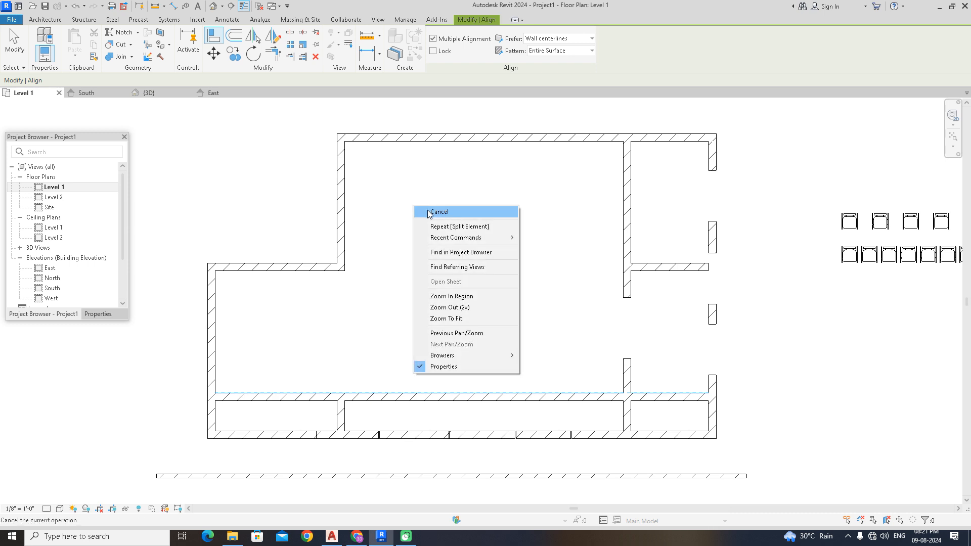
click(427, 209)
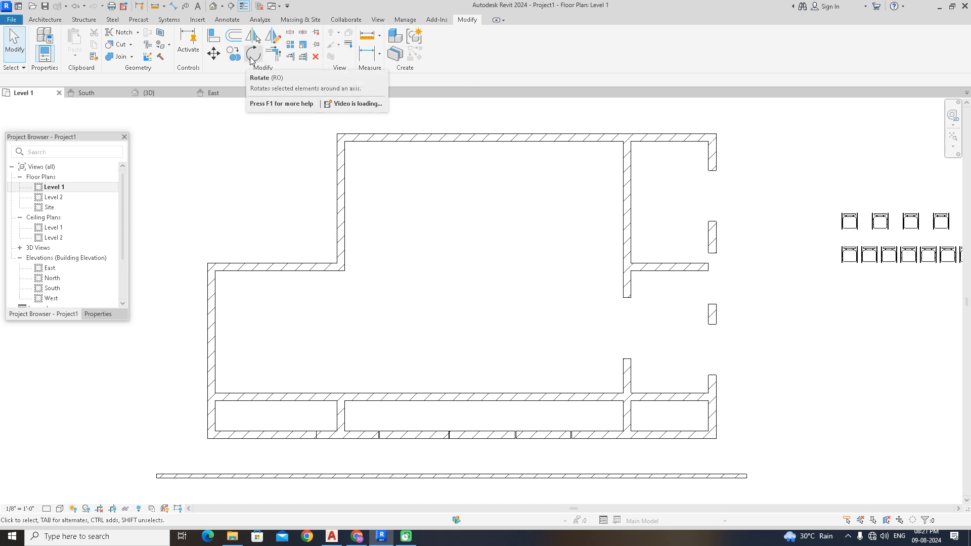
- Place a Chair - Stacking component outside the building, about 6' 6" left of the outer left wall and 5' 6" below the top wall
click(45, 19)
click(118, 58)
click(131, 68)
middle_drag(211, 195, 453, 263)
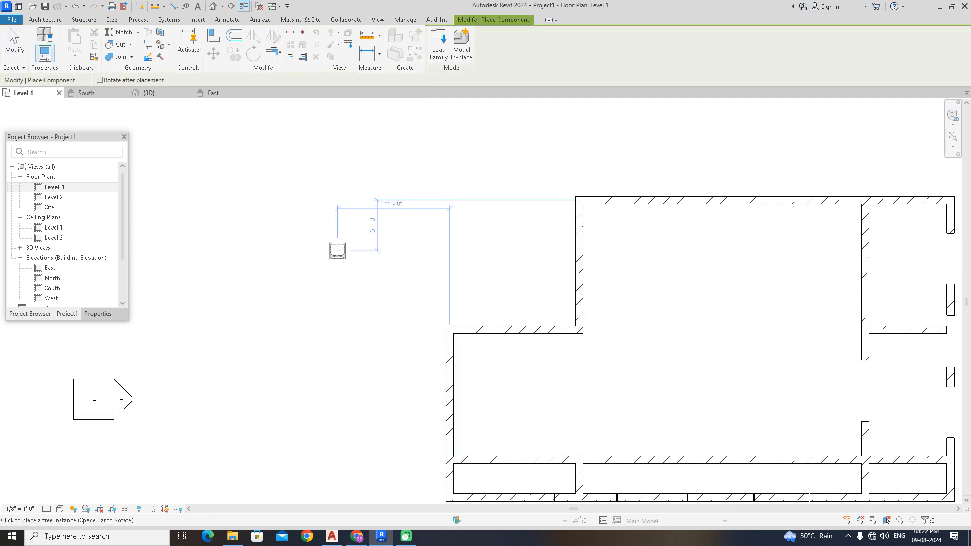
scroll(382, 256, up, 2)
click(383, 257)
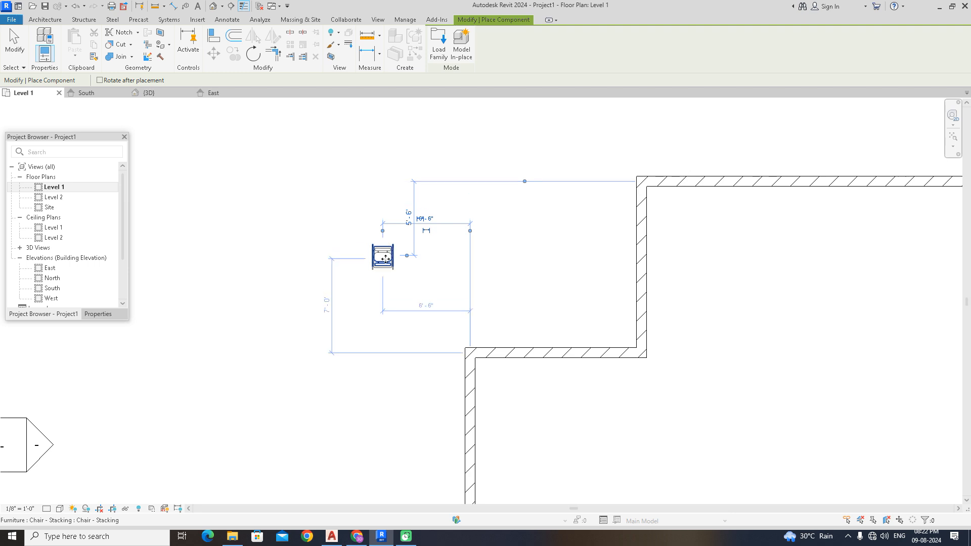
scroll(399, 202, up, 2)
right_click(403, 205)
scroll(425, 204, up, 1)
right_click(425, 205)
click(445, 217)
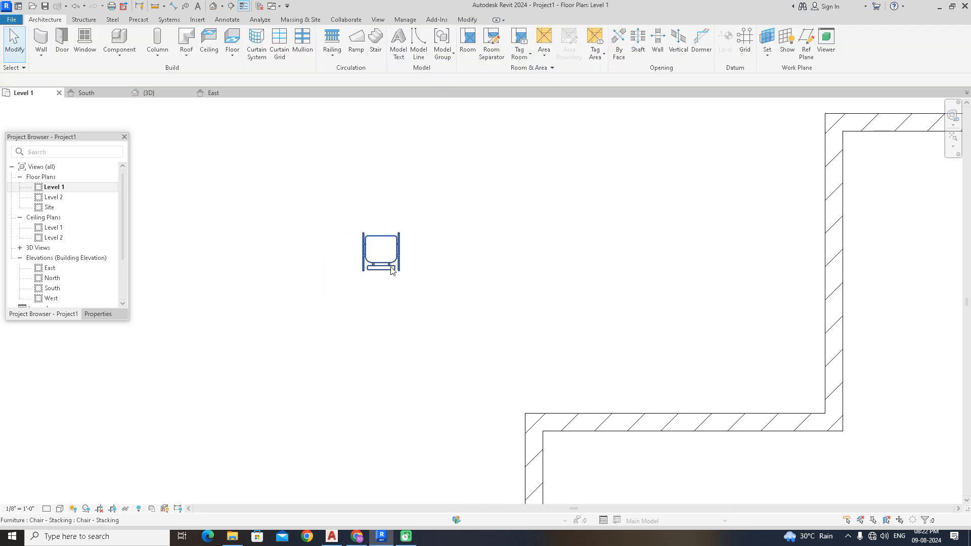
- Rotate a copy of the chair 90° counter-clockwise about its centre
click(396, 262)
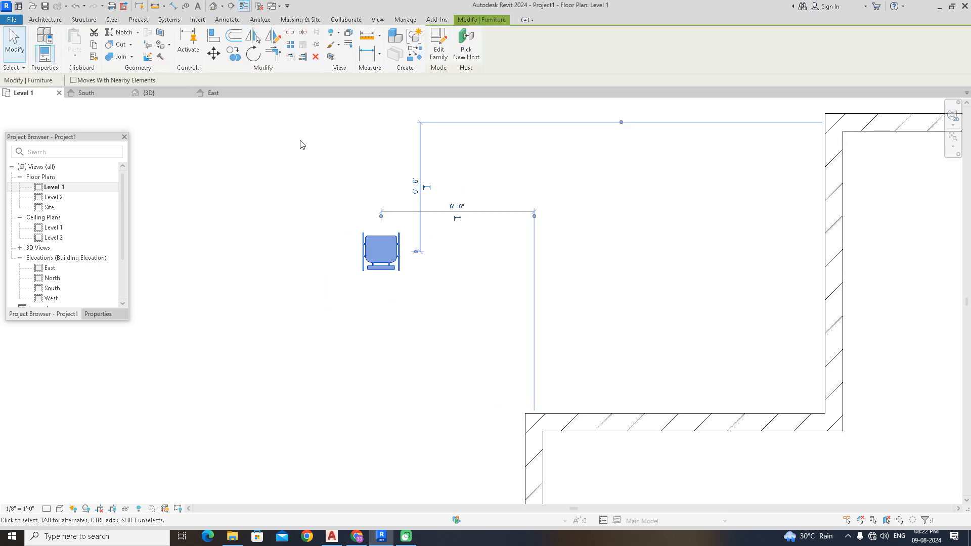
click(255, 55)
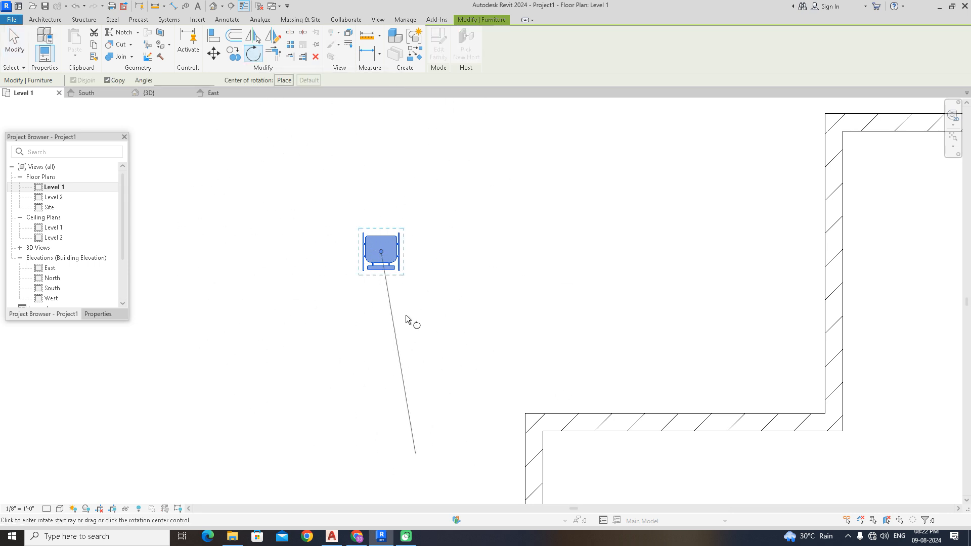
scroll(442, 250, up, 1)
scroll(443, 251, up, 1)
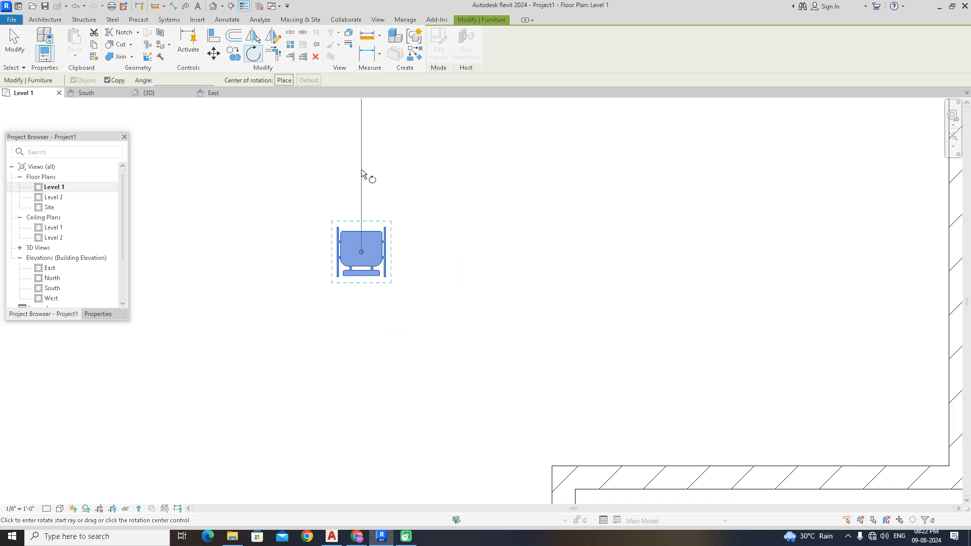
click(362, 170)
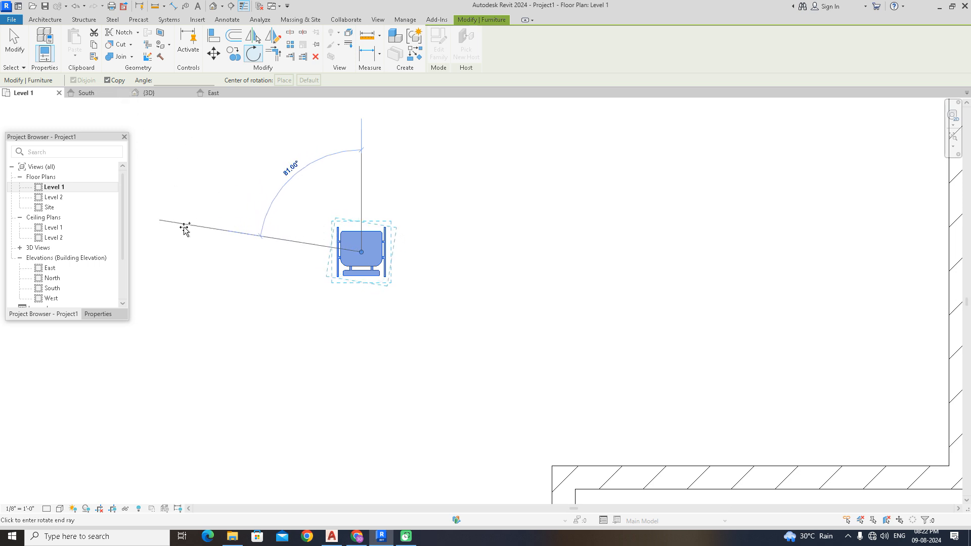
click(194, 252)
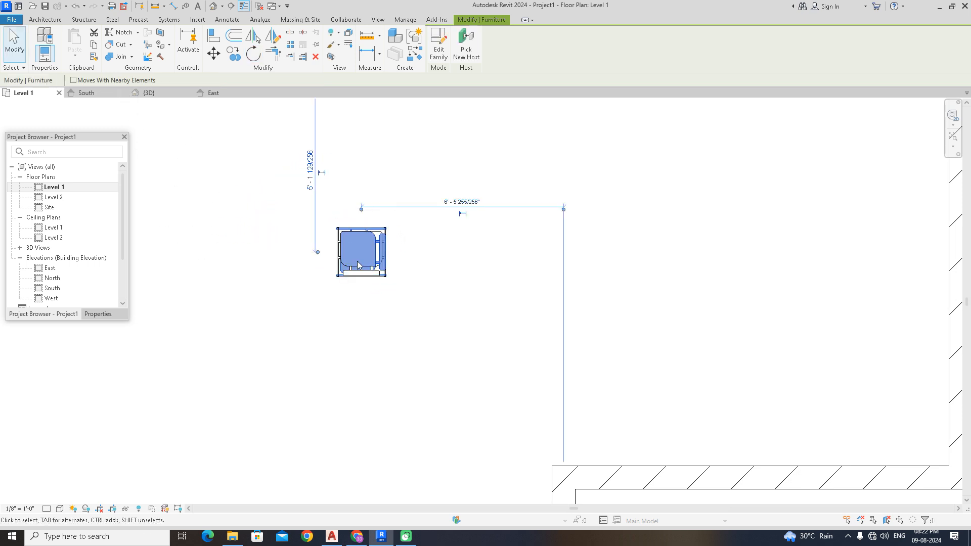
- Move the rotated chair copy horizontally until it sits clear to the right of the original chair
click(210, 50)
click(335, 247)
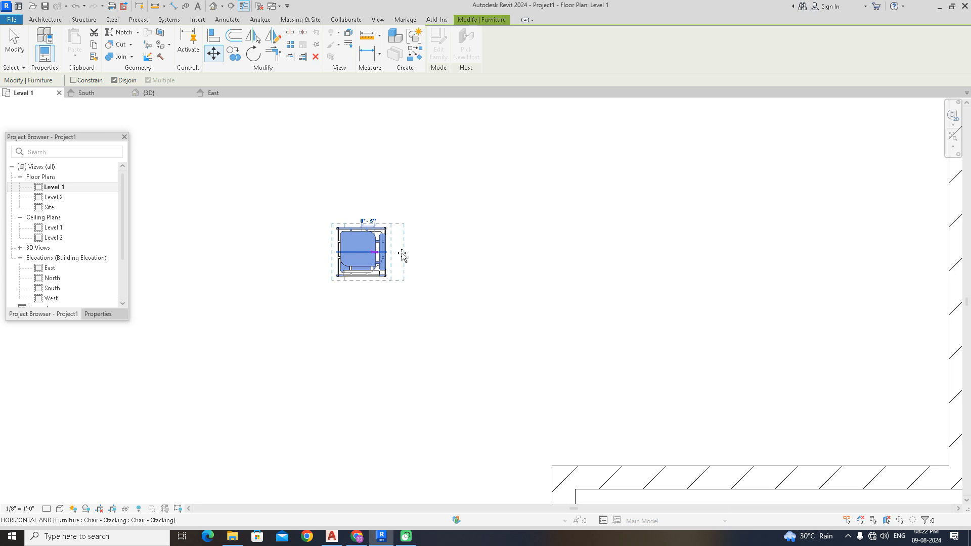
click(449, 246)
key(Escape)
scroll(412, 314, up, 1)
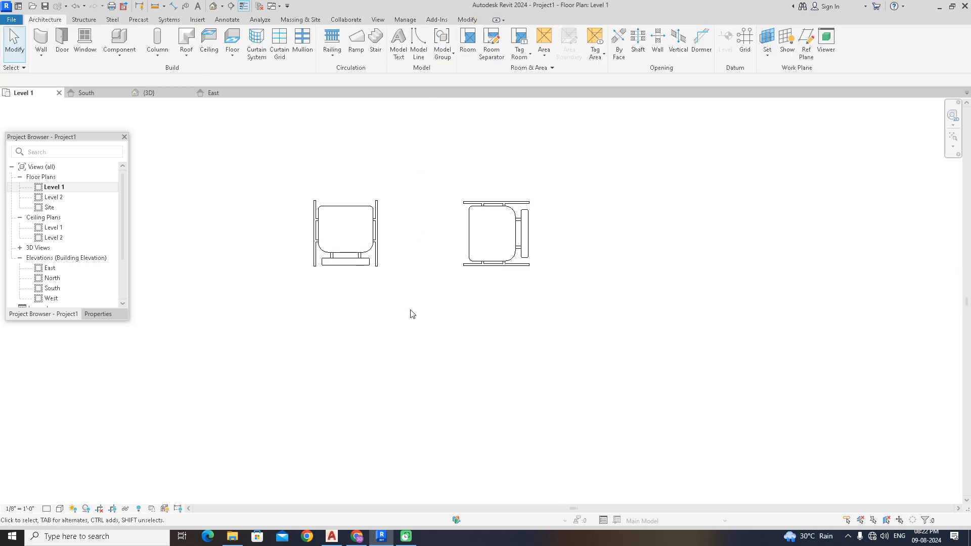
- Rotate a copy of the short horizontal wall beside the chairs 90° counter-clockwise about its outer left corner
scroll(412, 314, down, 4)
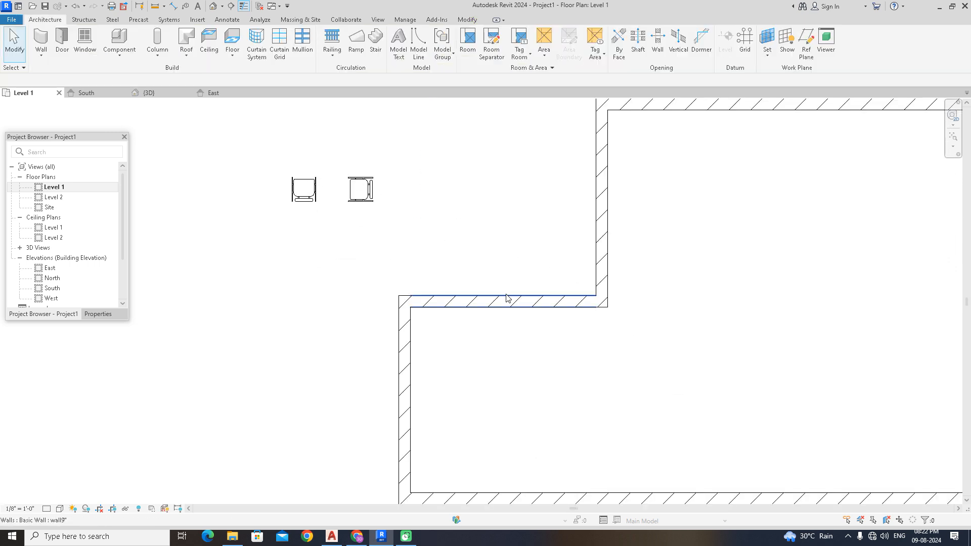
click(506, 302)
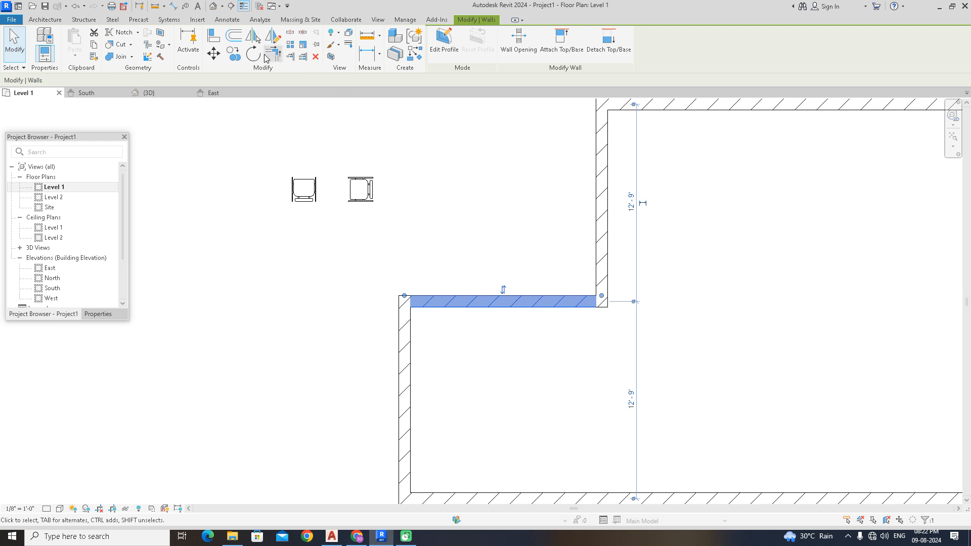
click(253, 54)
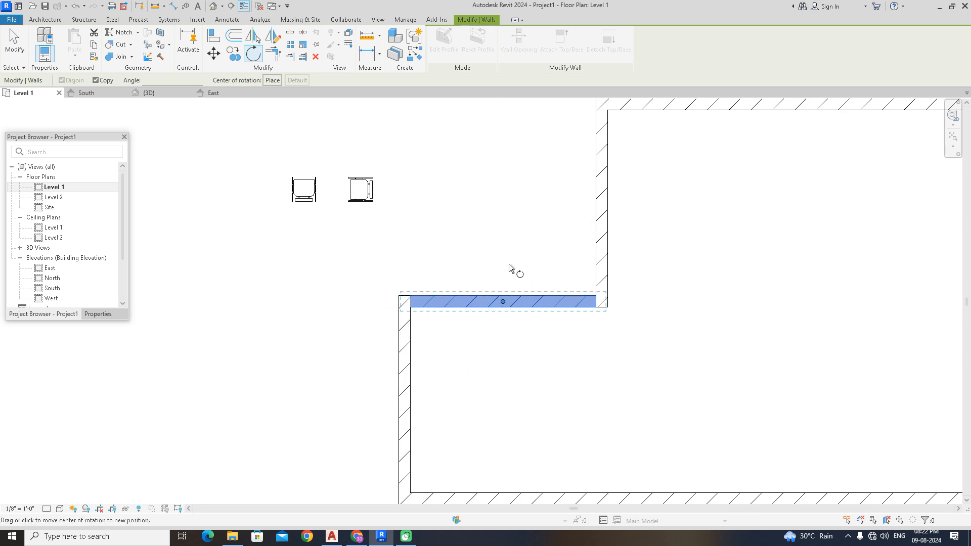
click(271, 81)
click(398, 297)
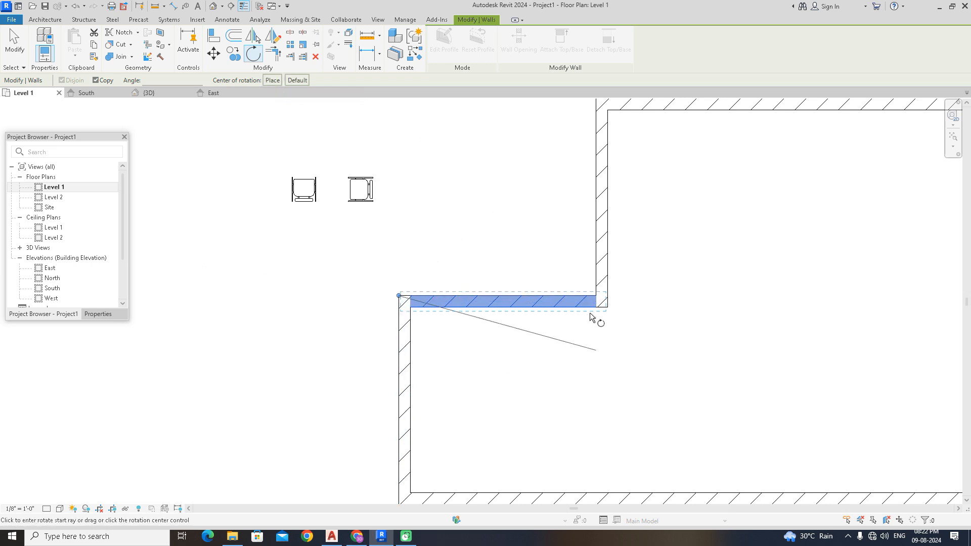
click(657, 297)
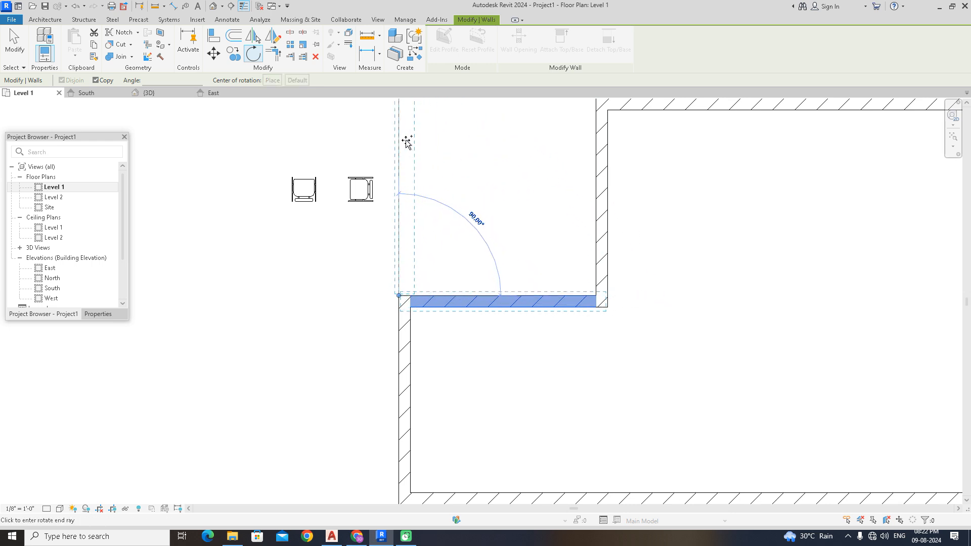
click(399, 141)
key(Escape)
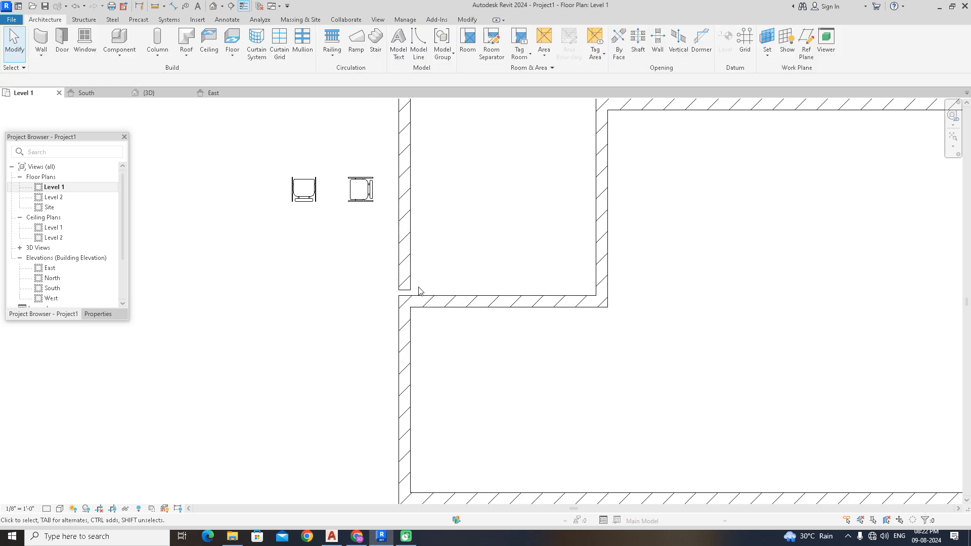
- Extend the rotated wall copy down to the horizontal wall with Trim/Extend Single Element, closing the gap at the corner
click(466, 21)
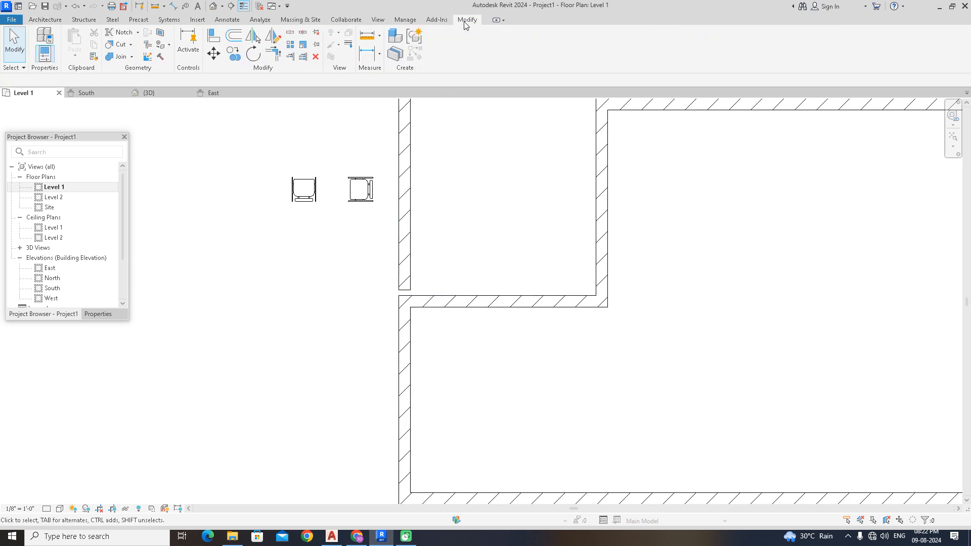
click(290, 57)
scroll(387, 283, up, 3)
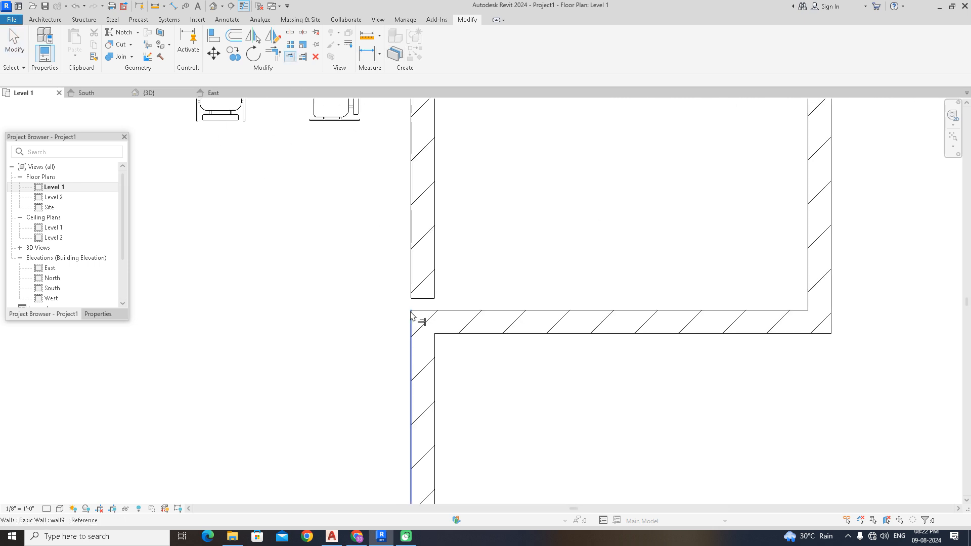
click(423, 308)
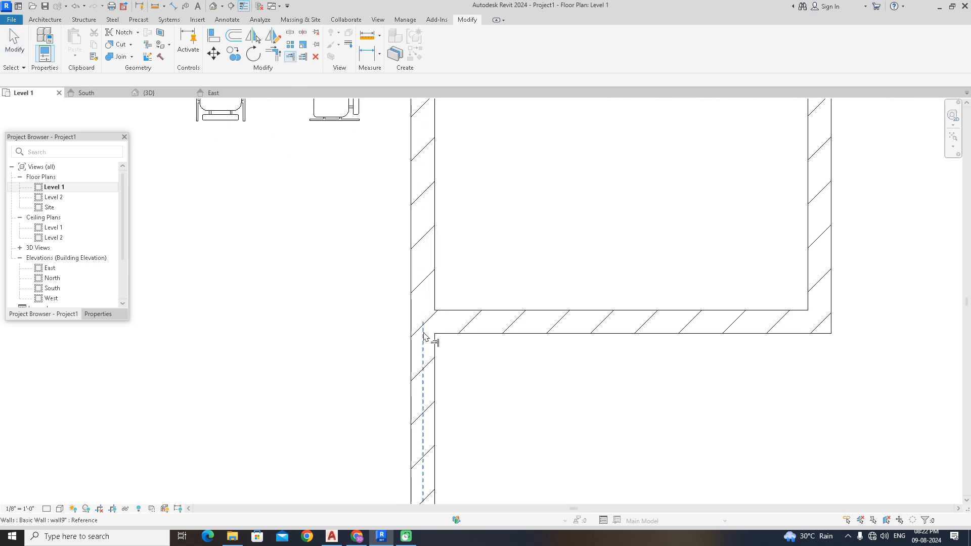
scroll(442, 336, down, 4)
right_click(497, 198)
click(512, 204)
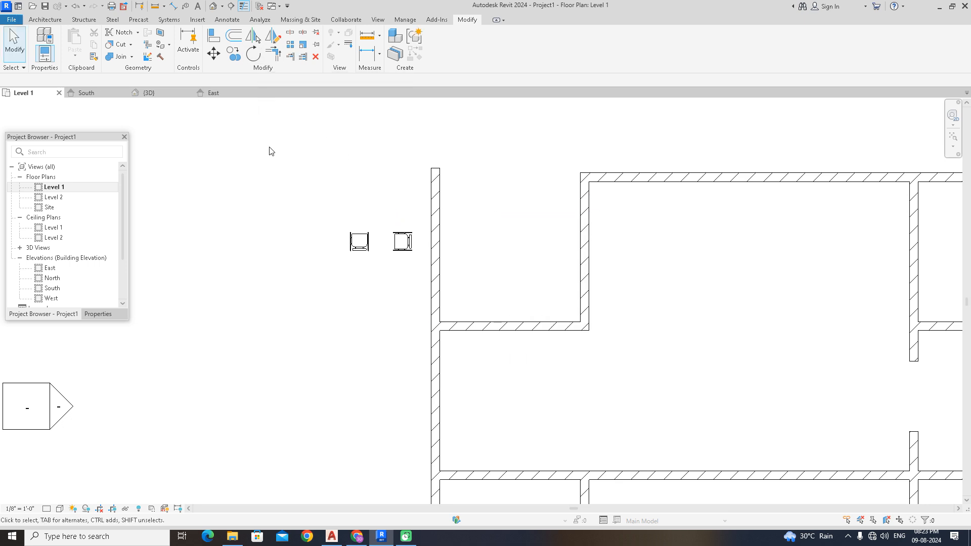
- Place two 60" x 30" Desk components side by side in the open area above the rows of chairs
middle_drag(287, 164, 347, 228)
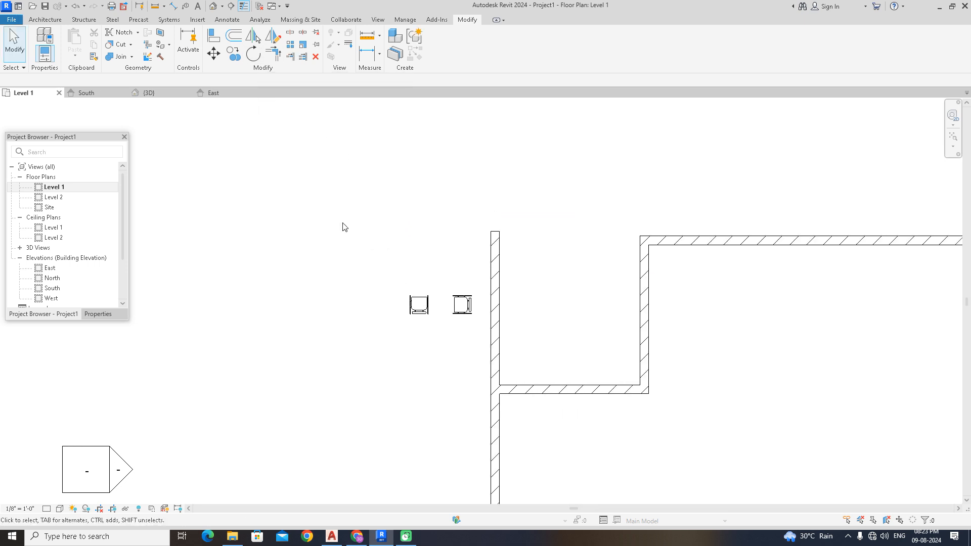
scroll(455, 278, down, 3)
middle_drag(585, 332, 284, 280)
click(46, 19)
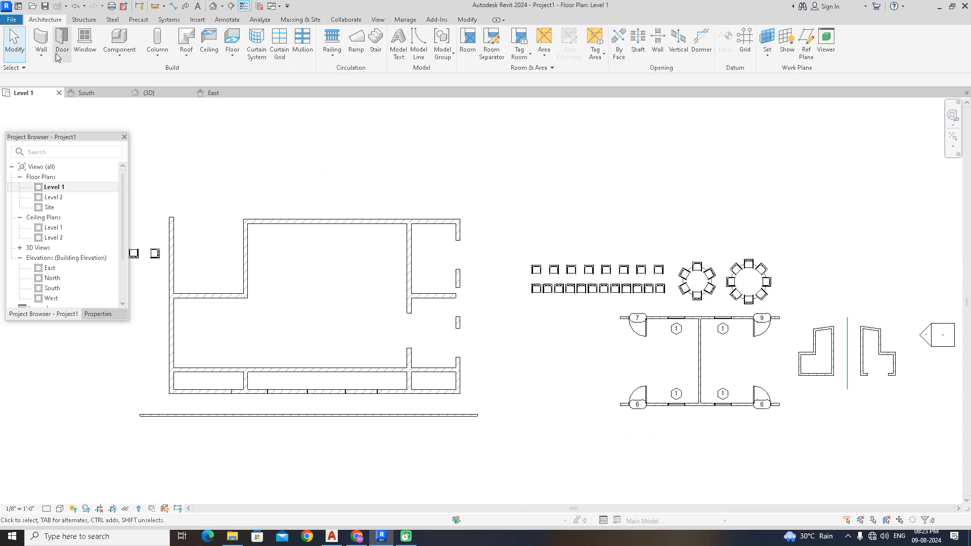
click(120, 66)
click(134, 76)
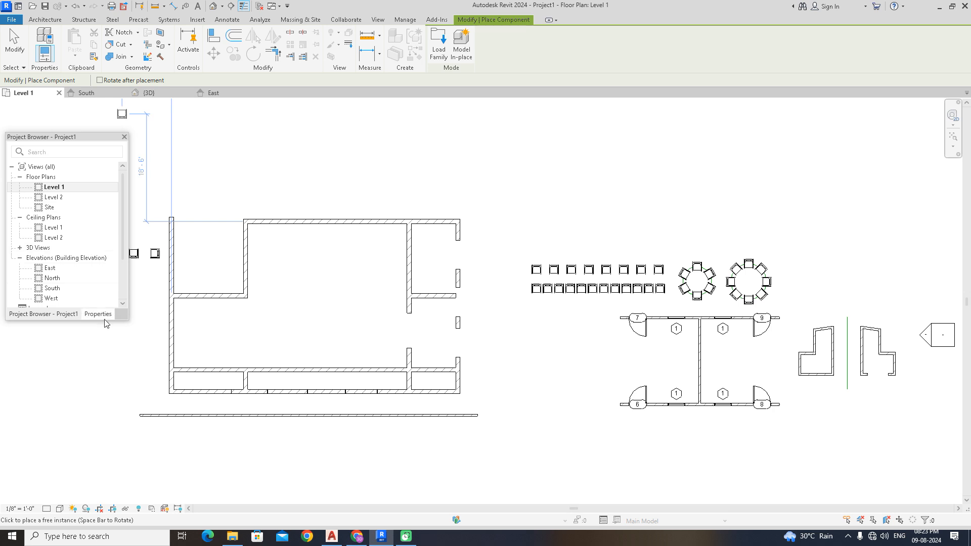
click(97, 314)
click(86, 161)
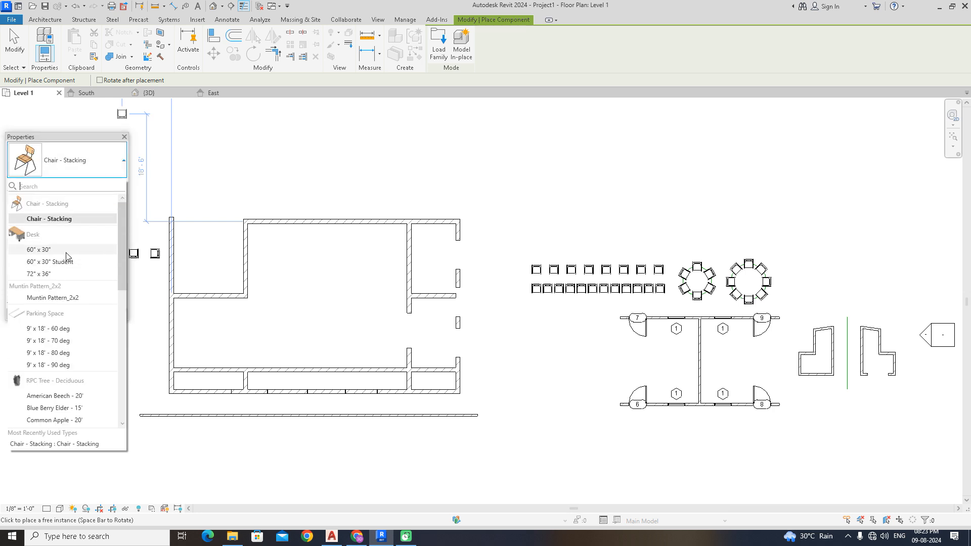
click(39, 250)
click(561, 163)
right_click(628, 168)
key(Escape)
right_click(654, 177)
scroll(568, 206, up, 5)
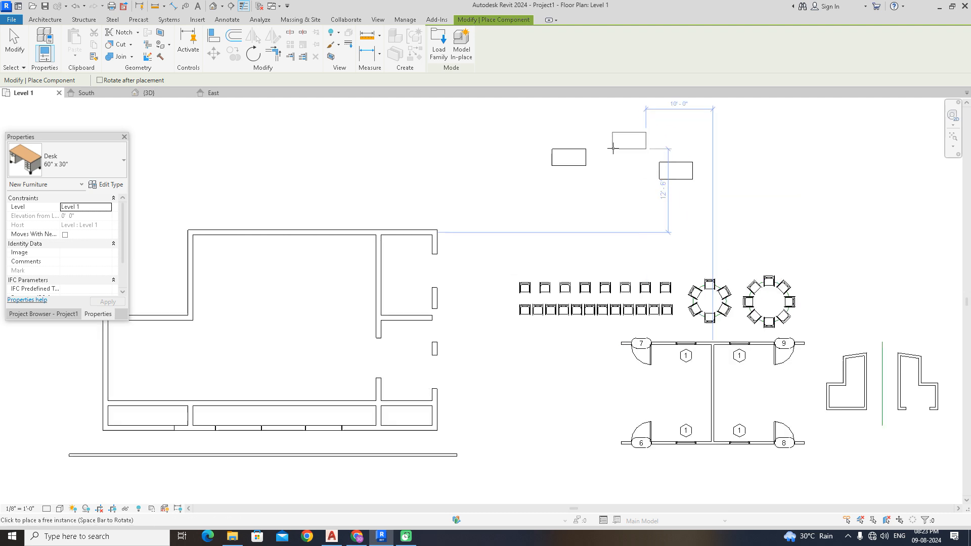
right_click(532, 205)
click(556, 211)
- Rotate the left desk itself, without copying, 60° counter-clockwise about its lower-left corner
scroll(509, 241, up, 3)
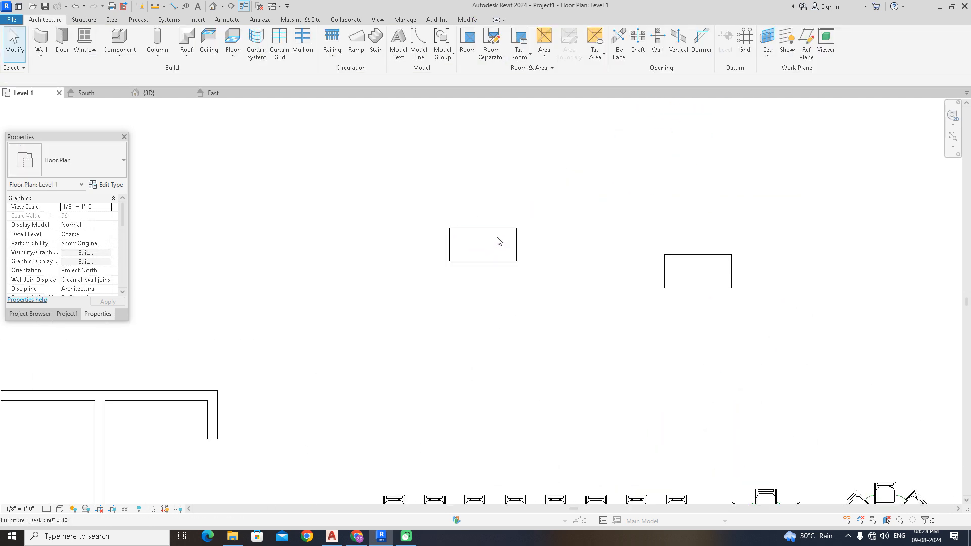
click(497, 236)
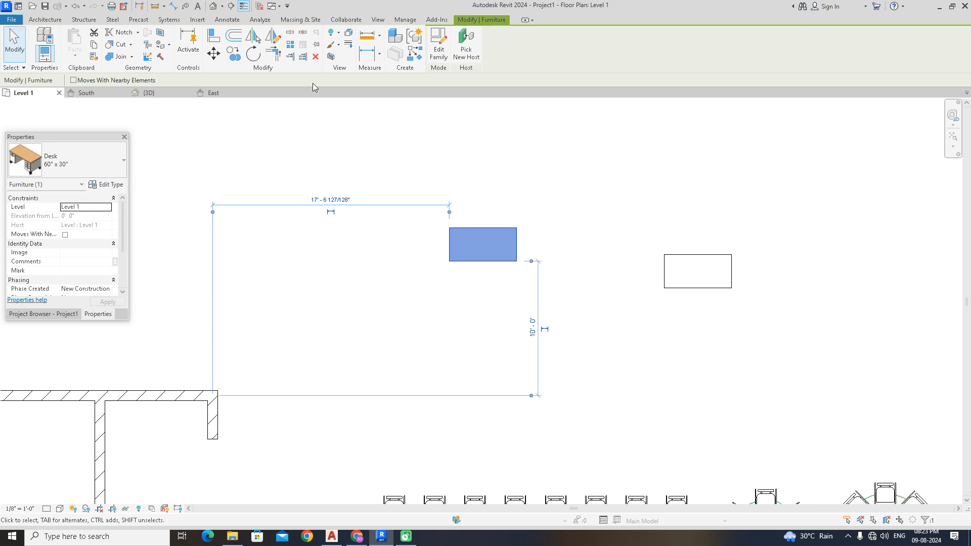
click(253, 53)
scroll(480, 281, up, 2)
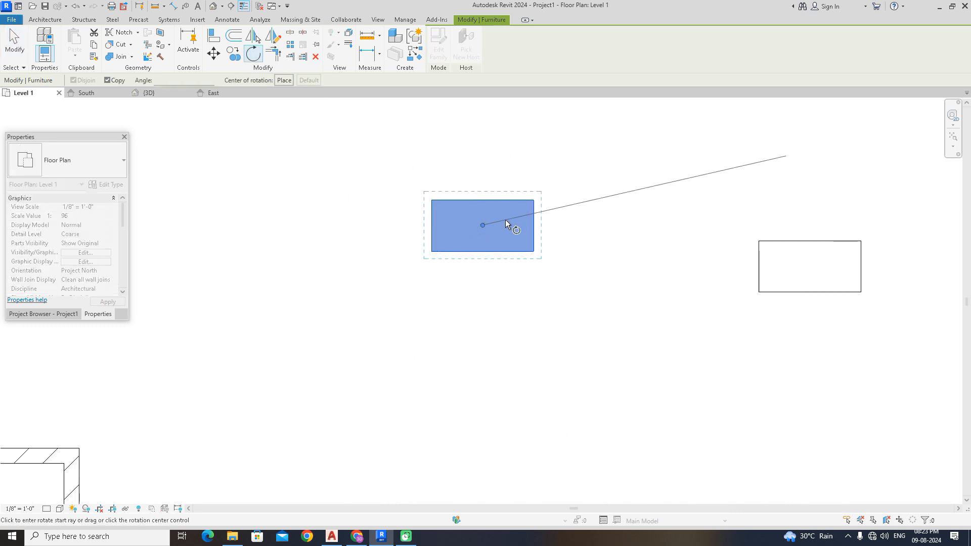
click(285, 81)
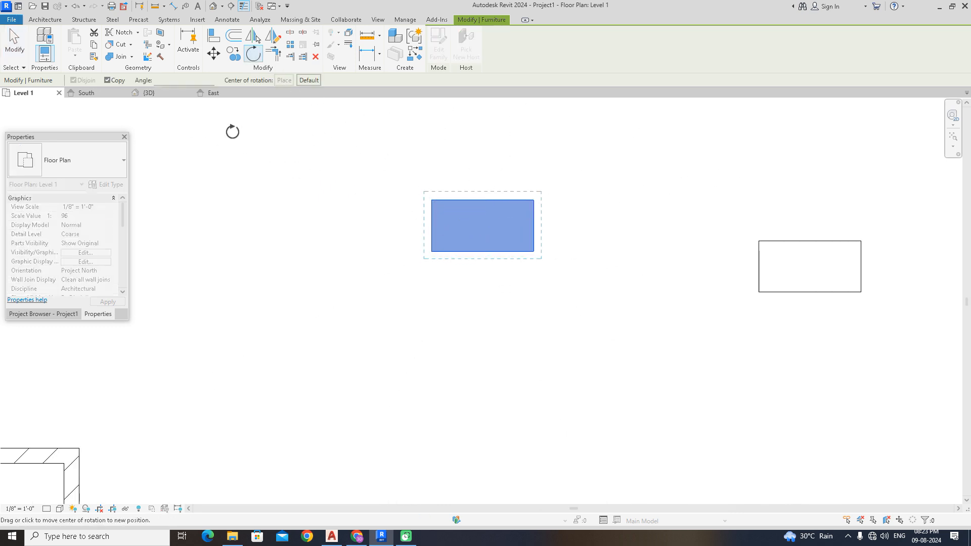
click(430, 251)
click(629, 262)
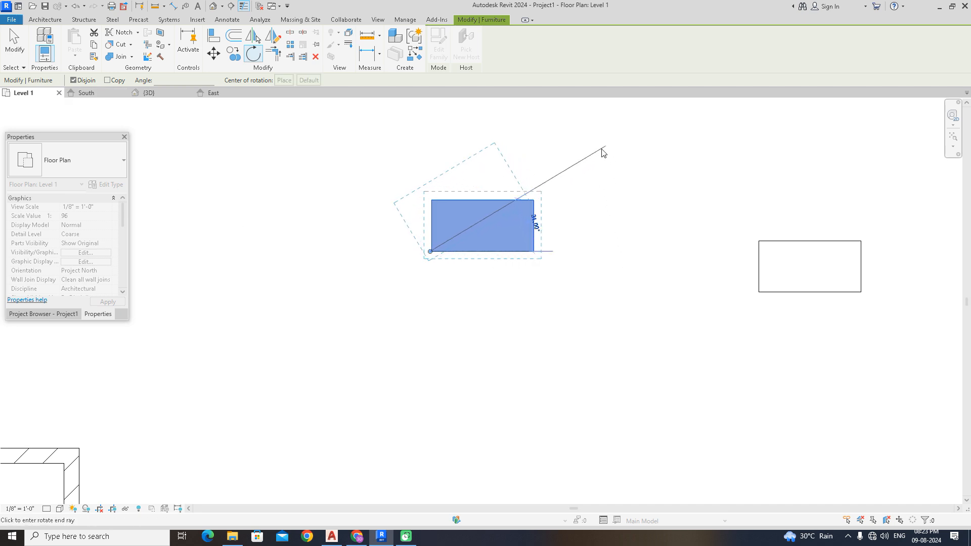
text(60)
key(Return)
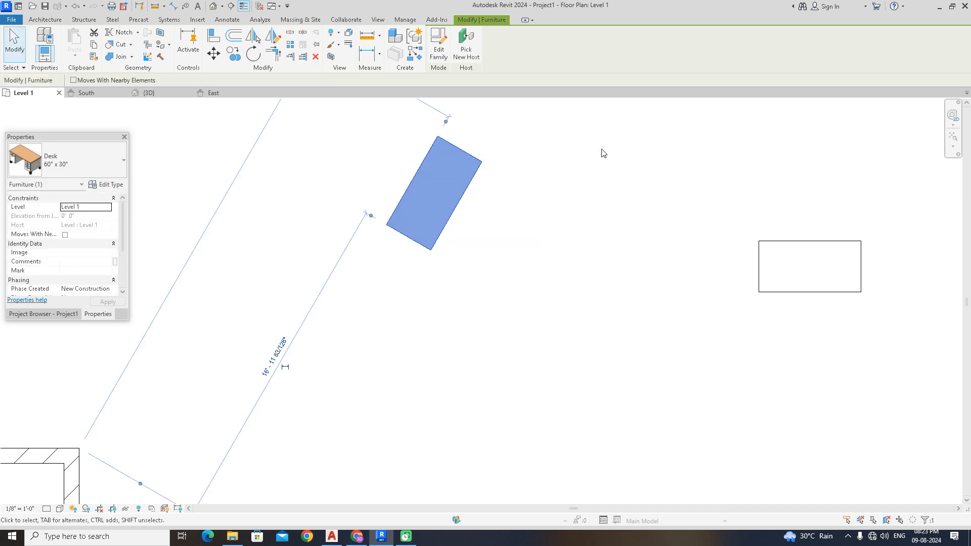
key(Escape)
click(467, 153)
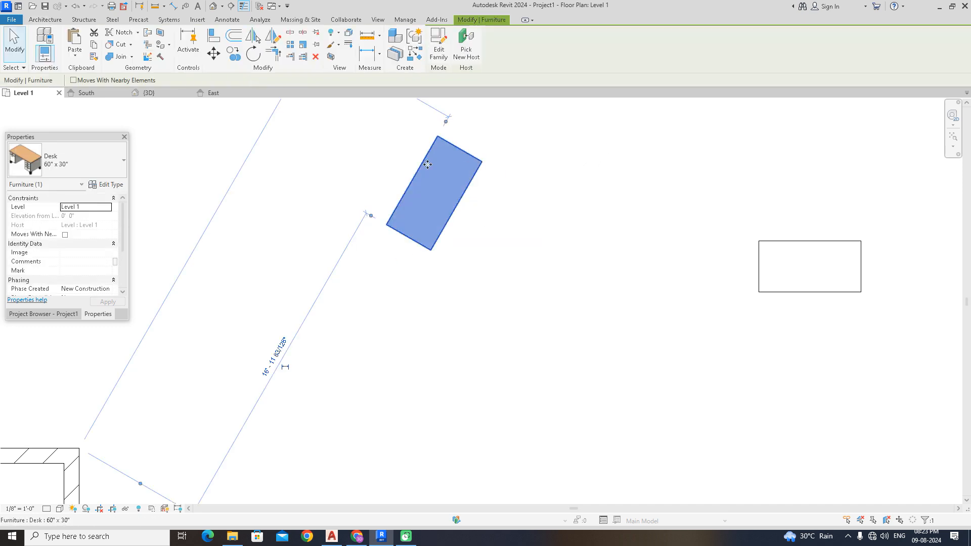
scroll(489, 217, down, 2)
middle_drag(490, 217, 443, 307)
key(Escape)
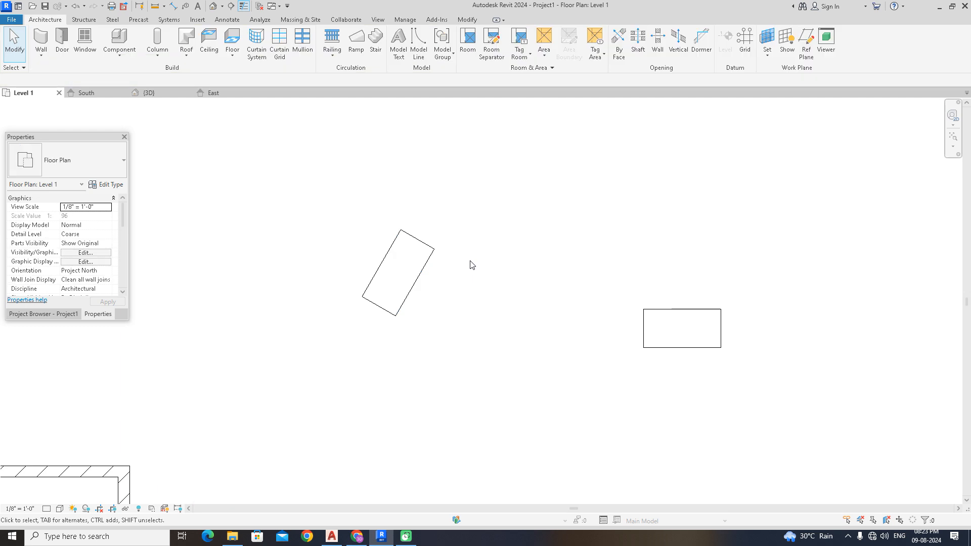
- Align the long edge of the unrotated desk with the long left edge of the rotated desk
click(468, 22)
click(213, 36)
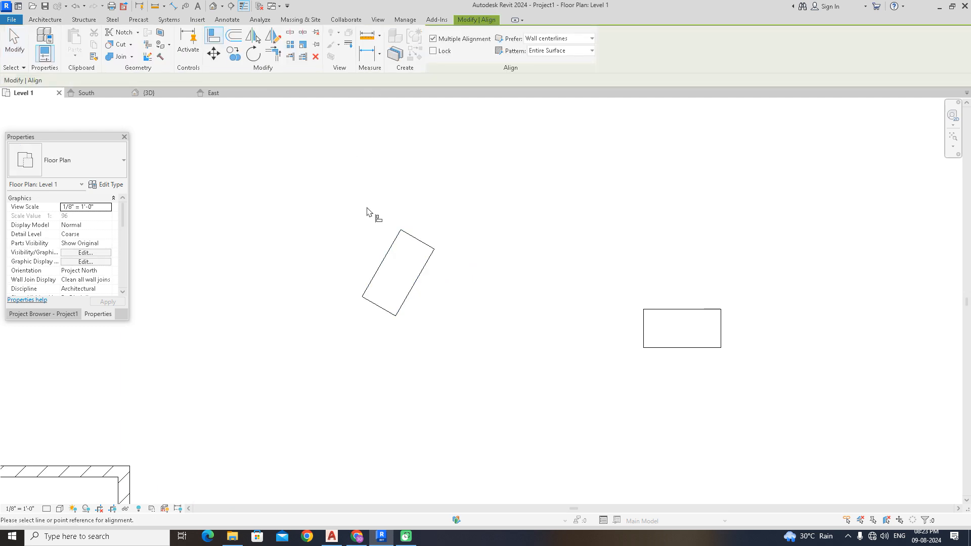
click(387, 253)
click(674, 309)
scroll(590, 256, down, 3)
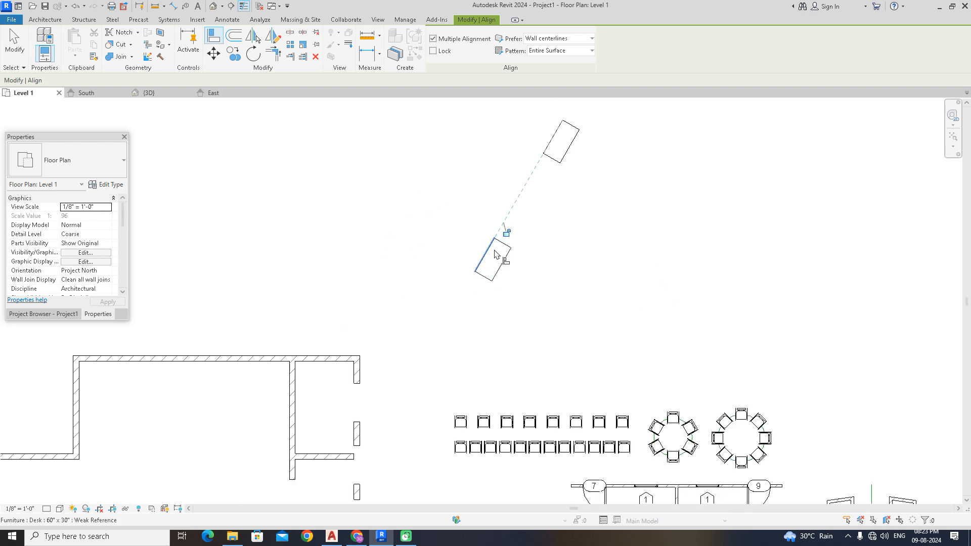
middle_drag(590, 156, 512, 264)
right_click(526, 218)
click(549, 219)
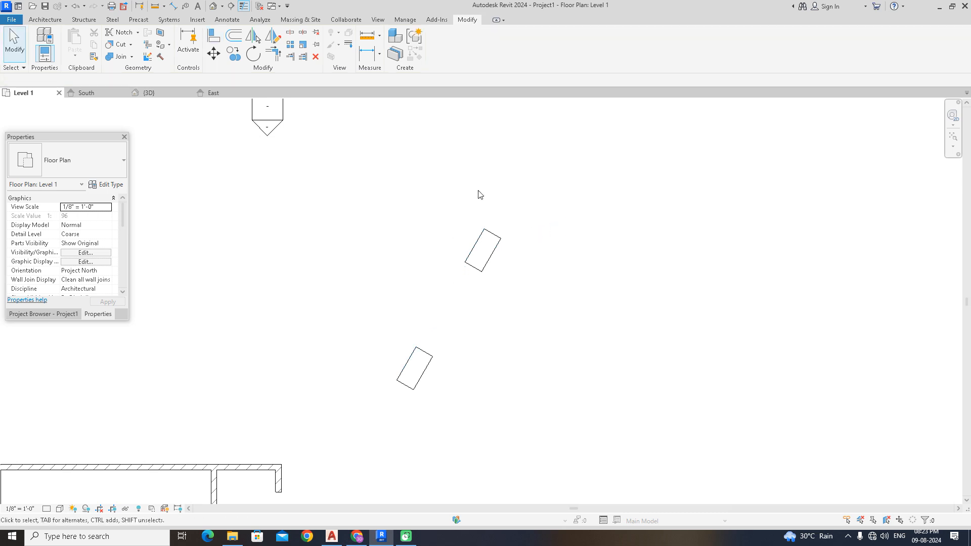
middle_drag(358, 166, 367, 202)
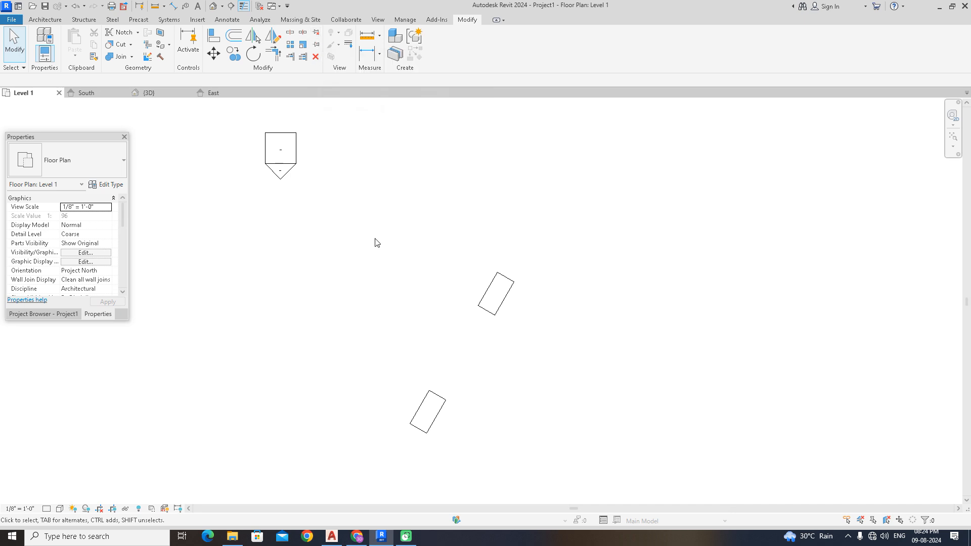
scroll(375, 242, down, 1)
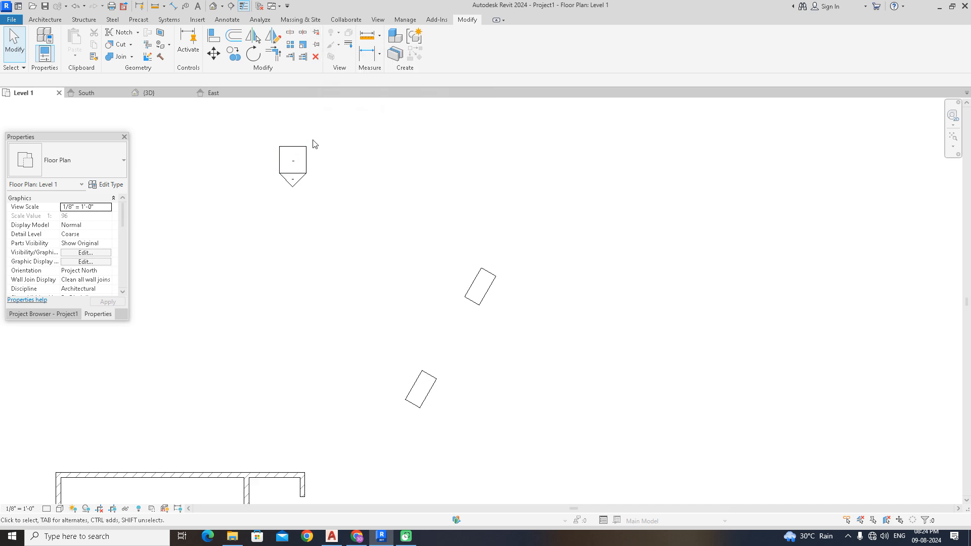
middle_drag(323, 209, 437, 148)
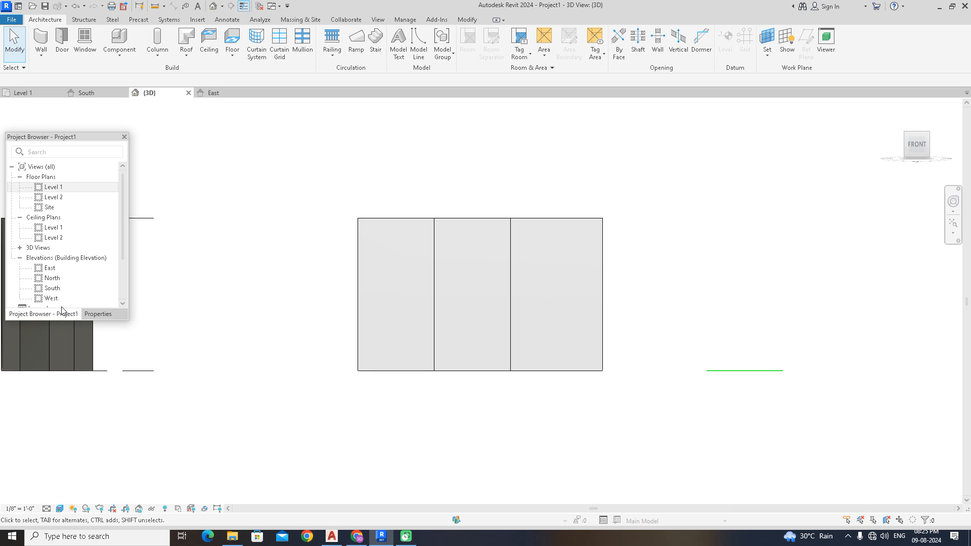
- In the Level 1 floor plan, draw a horizontal Storefront curtain wall to the right of the existing curtain wall
double_click(54, 187)
click(40, 50)
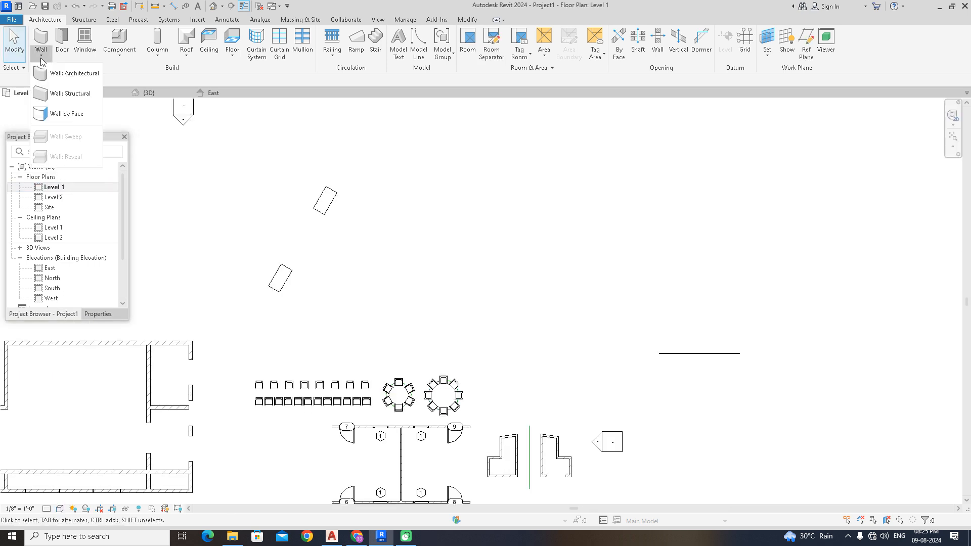
click(63, 70)
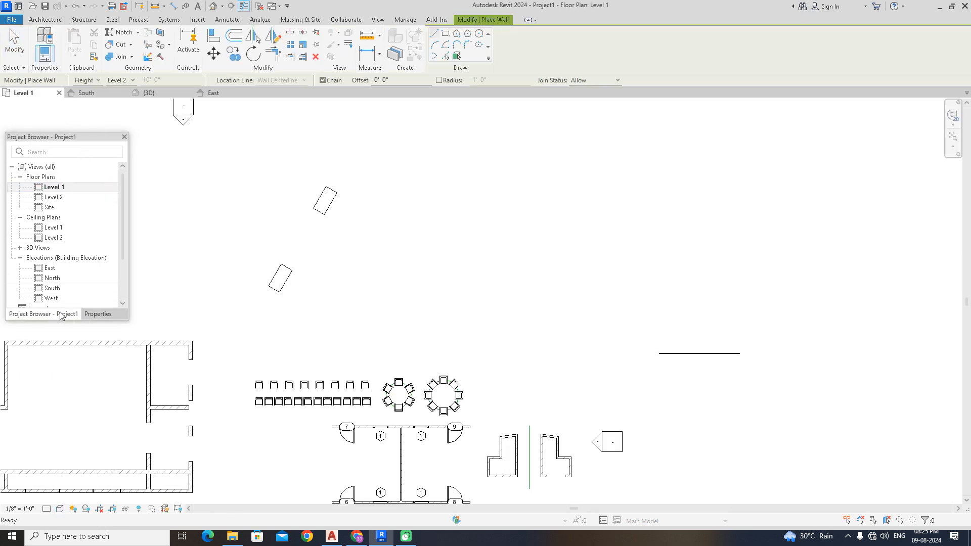
click(99, 314)
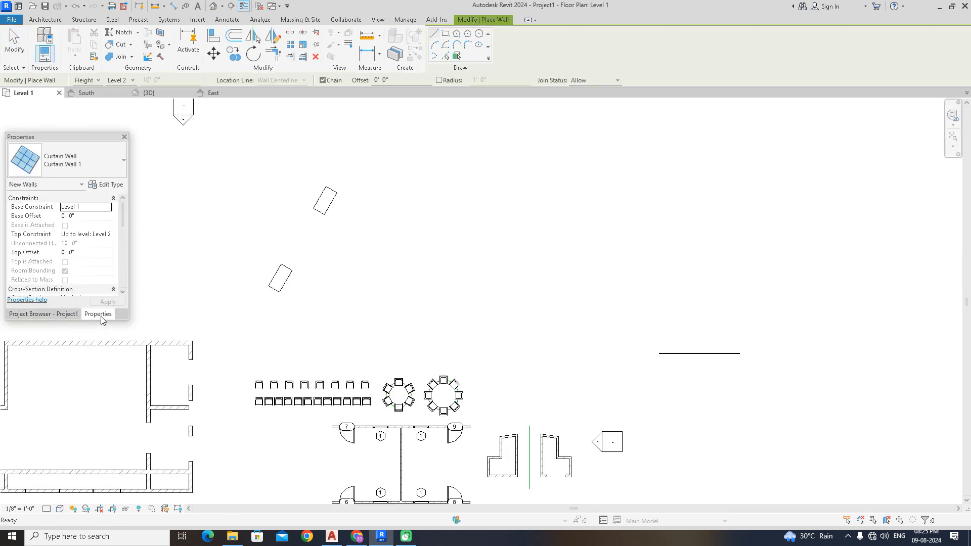
click(78, 168)
click(65, 331)
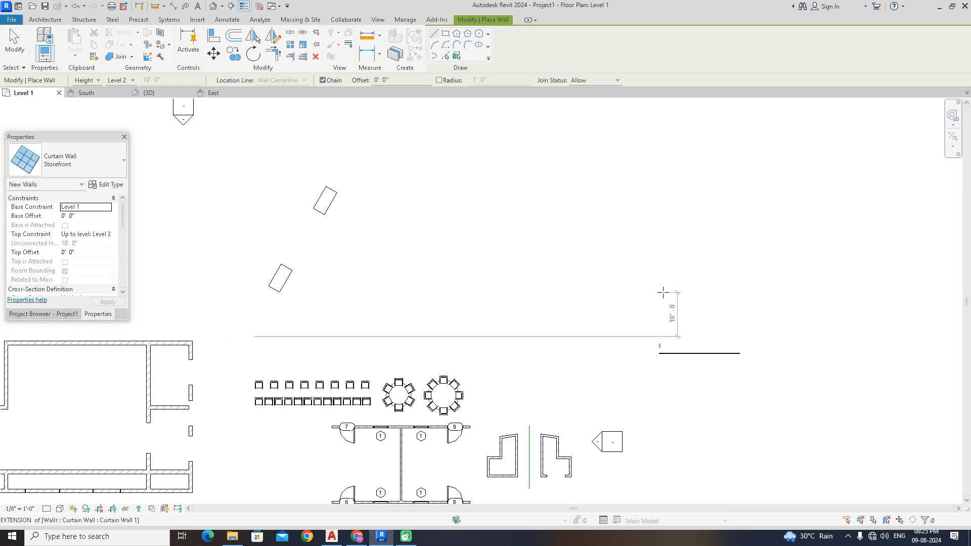
scroll(670, 303, down, 2)
middle_drag(738, 347, 430, 347)
click(425, 342)
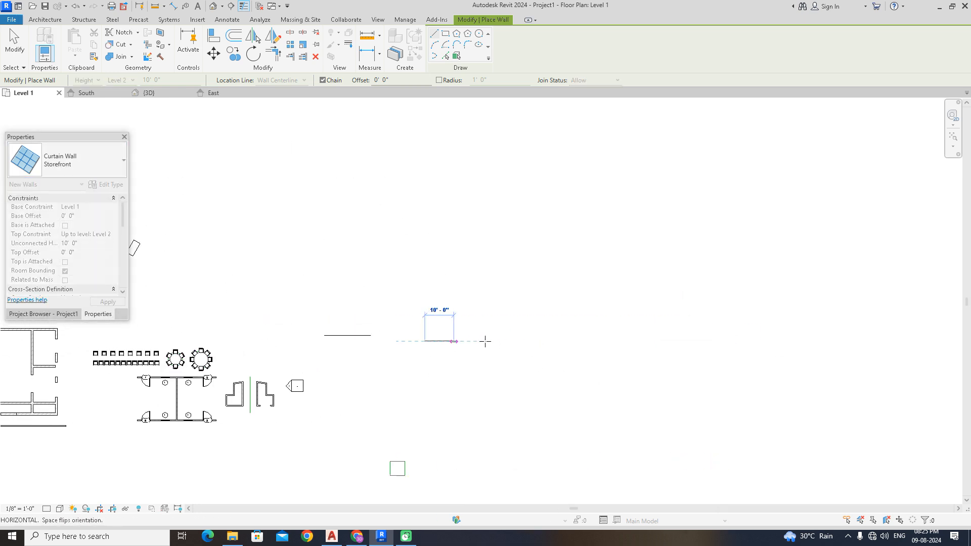
click(498, 342)
right_click(444, 219)
click(470, 232)
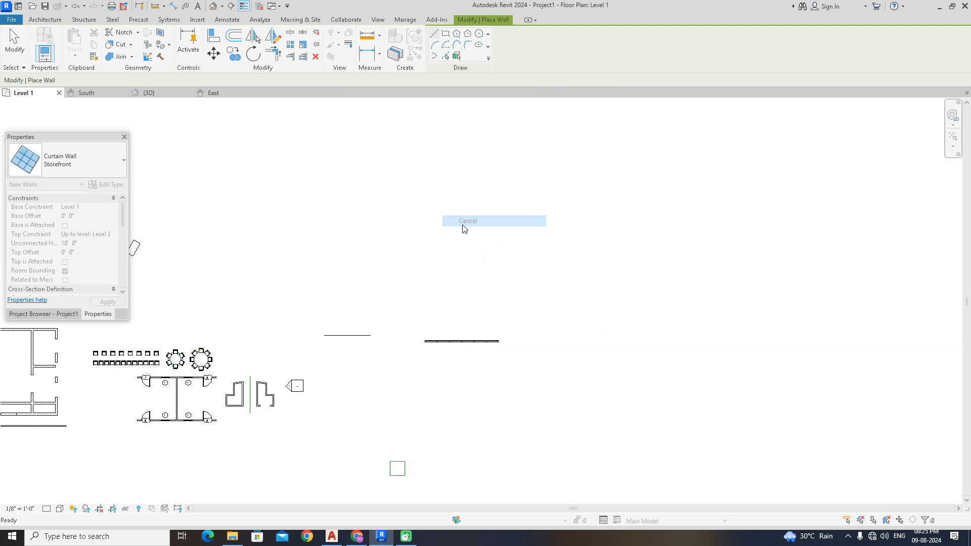
- Open the default 3D view and inspect the first lower interior vertical mullion of the Storefront curtain wall
click(213, 6)
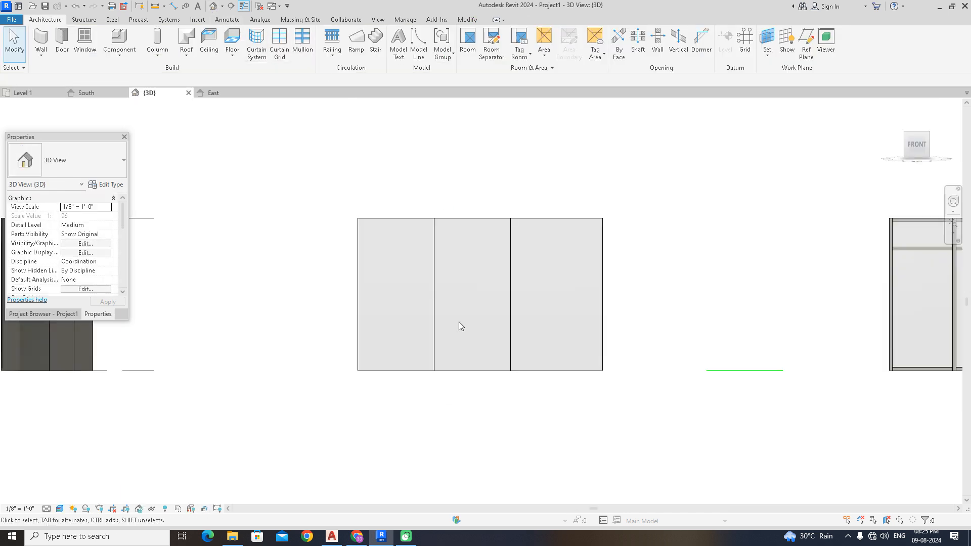
scroll(481, 436, up, 3)
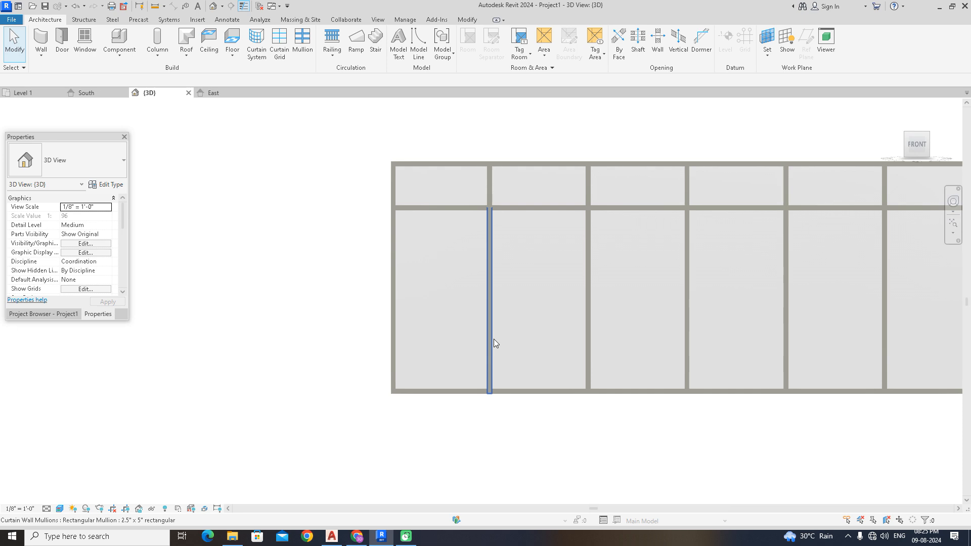
click(494, 339)
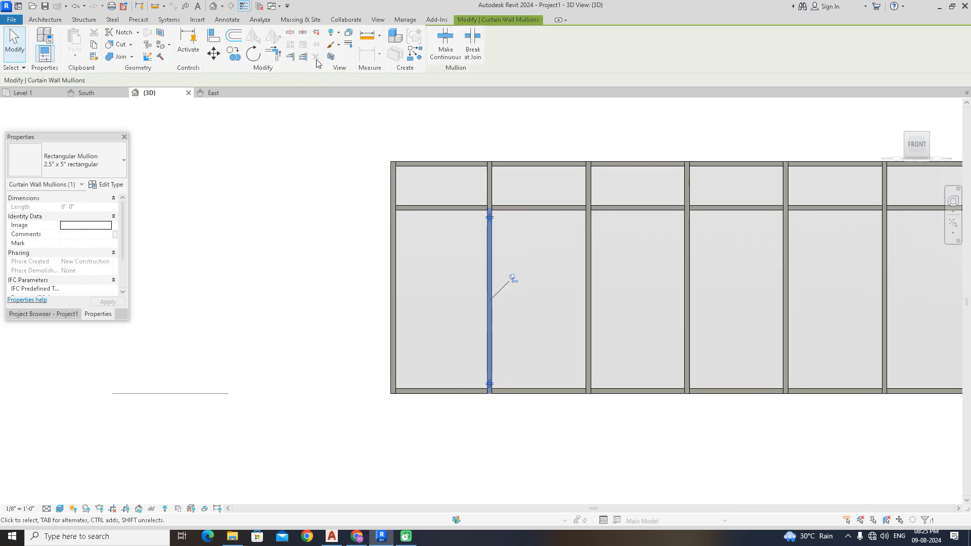
click(338, 408)
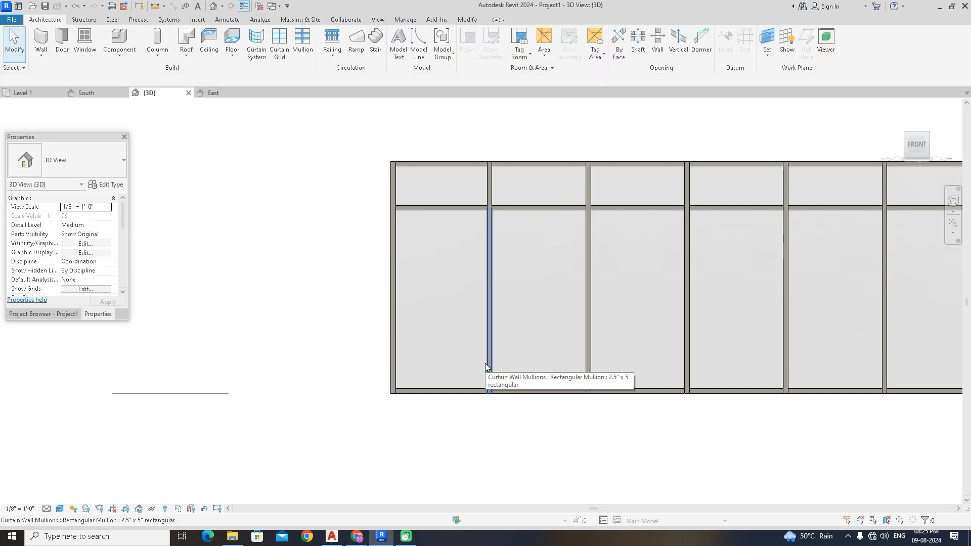
- Examine the type properties of the Storefront wall's first lower glazed panel while it is still pinned
key(Tab)
key(Tab)
key(Tab)
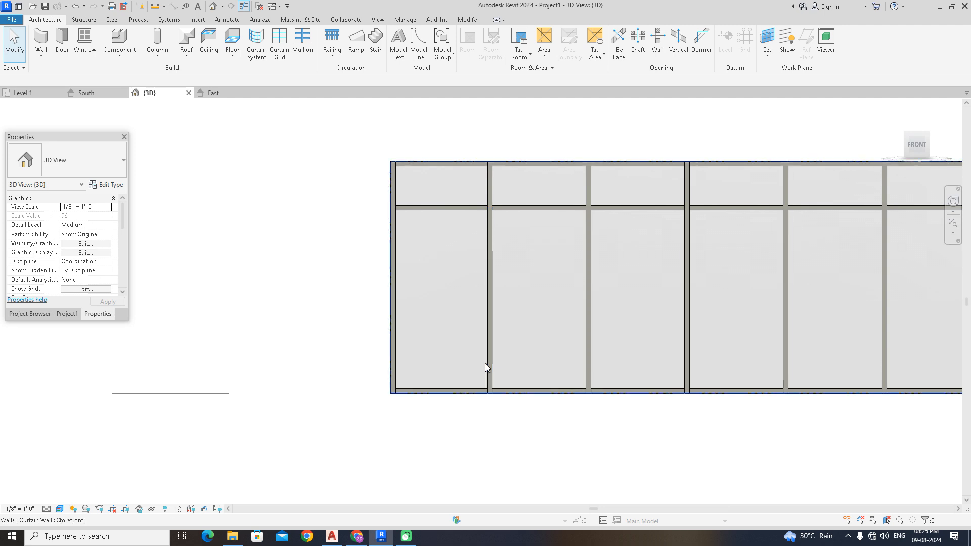
click(484, 363)
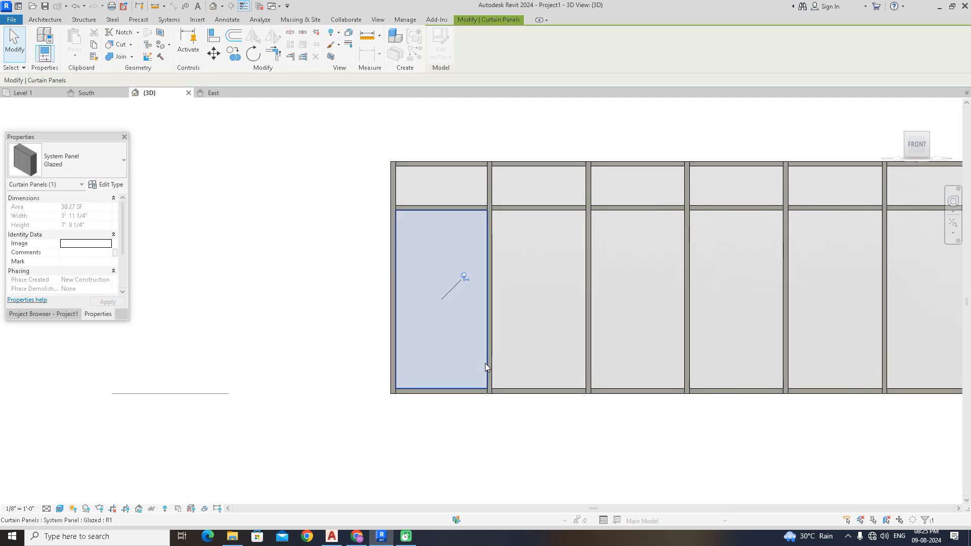
click(119, 186)
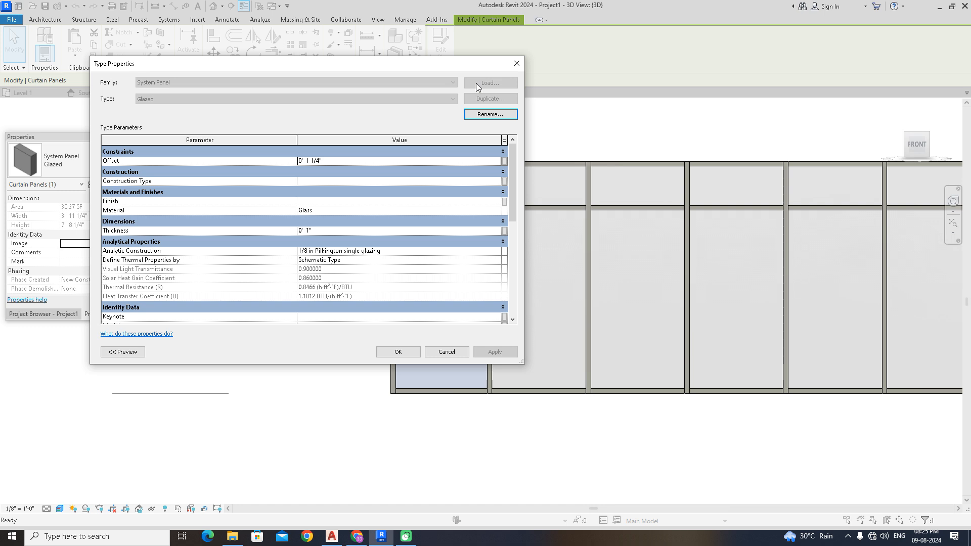
click(517, 63)
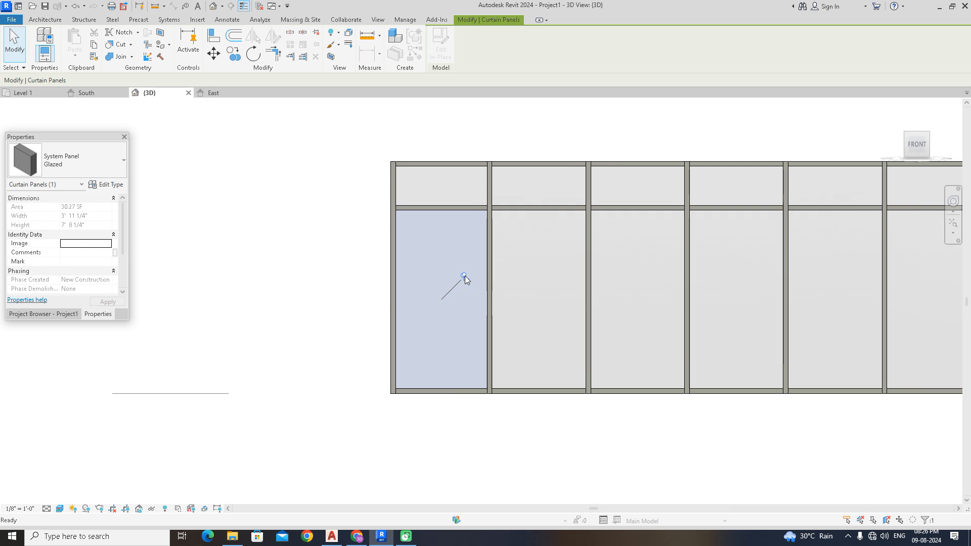
key(Escape)
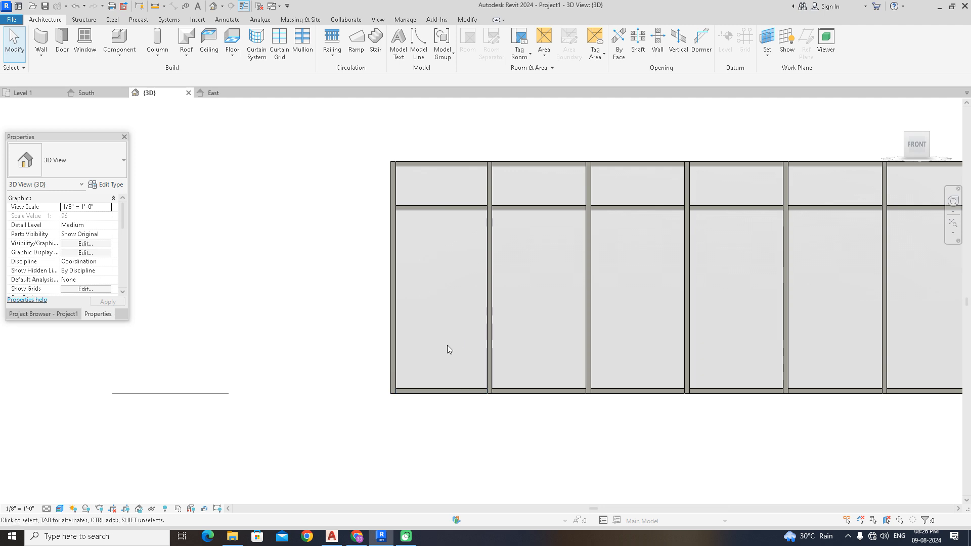
- Unpin the Storefront wall's first lower glazed panel and open its type properties for editing
key(Tab)
key(Tab)
click(484, 345)
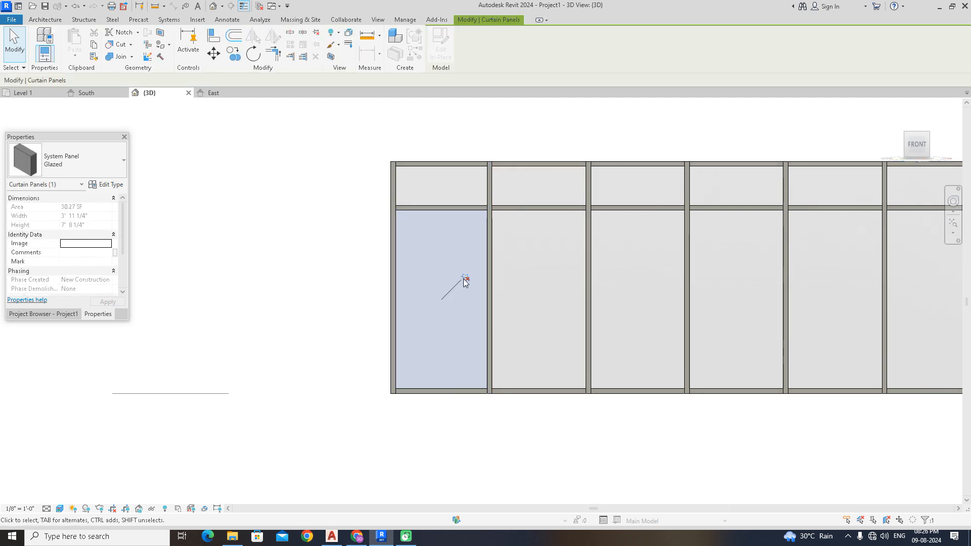
click(107, 184)
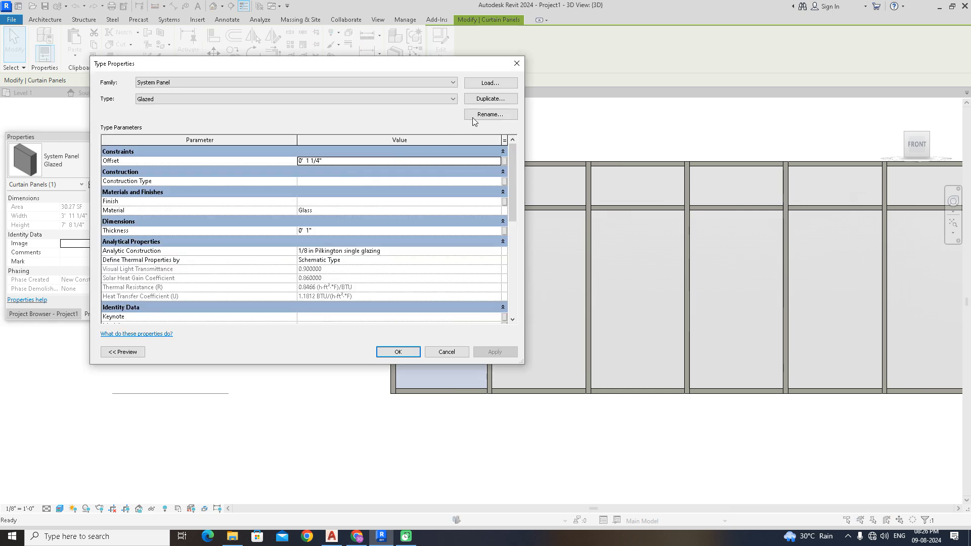
- Load the door family Curtain Wall Sgl Glass.rfa from the Doors folder into the project
click(489, 83)
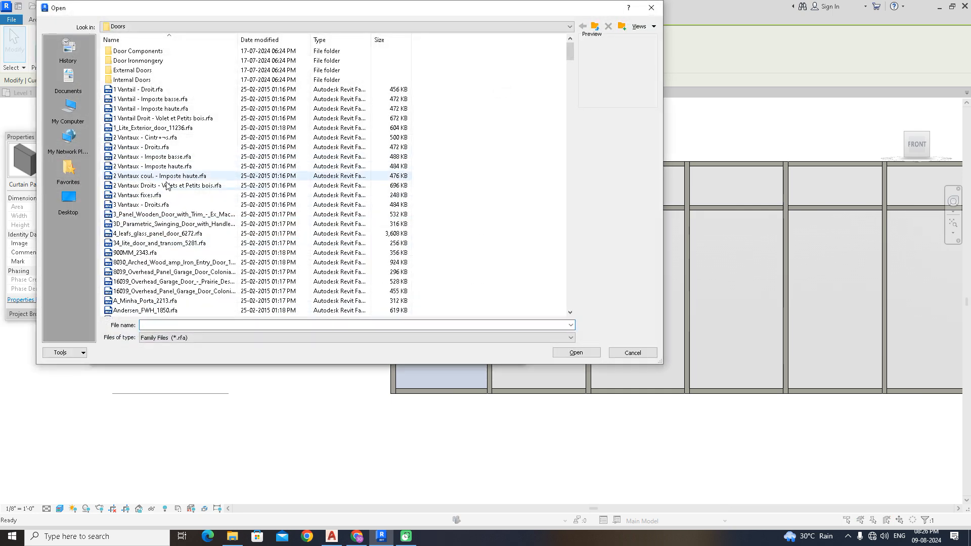
scroll(185, 285, down, 12)
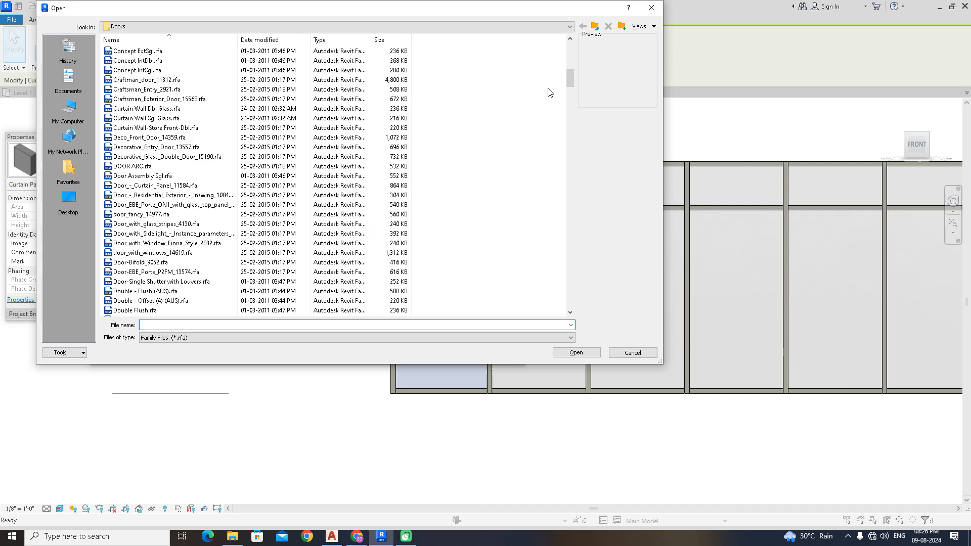
drag(570, 78, 564, 301)
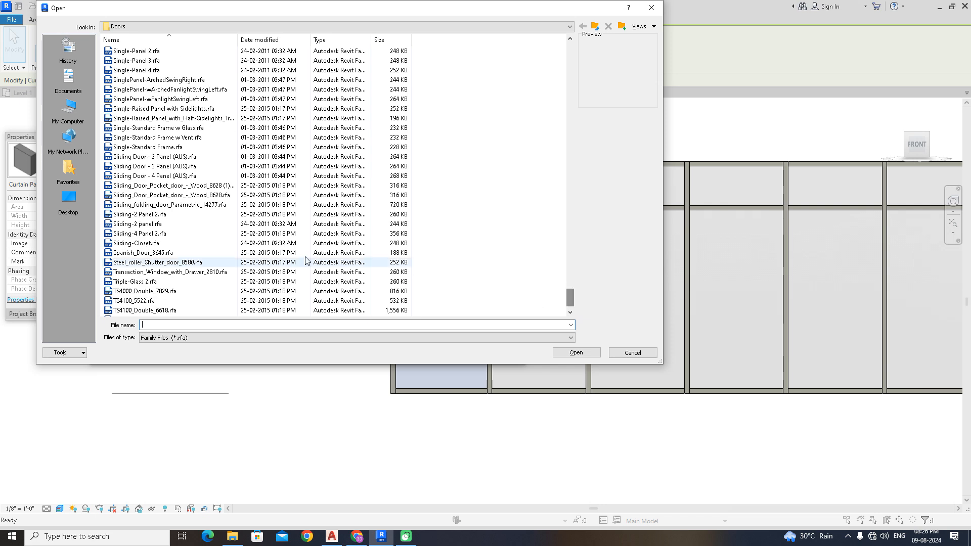
click(175, 205)
scroll(162, 152, up, 3)
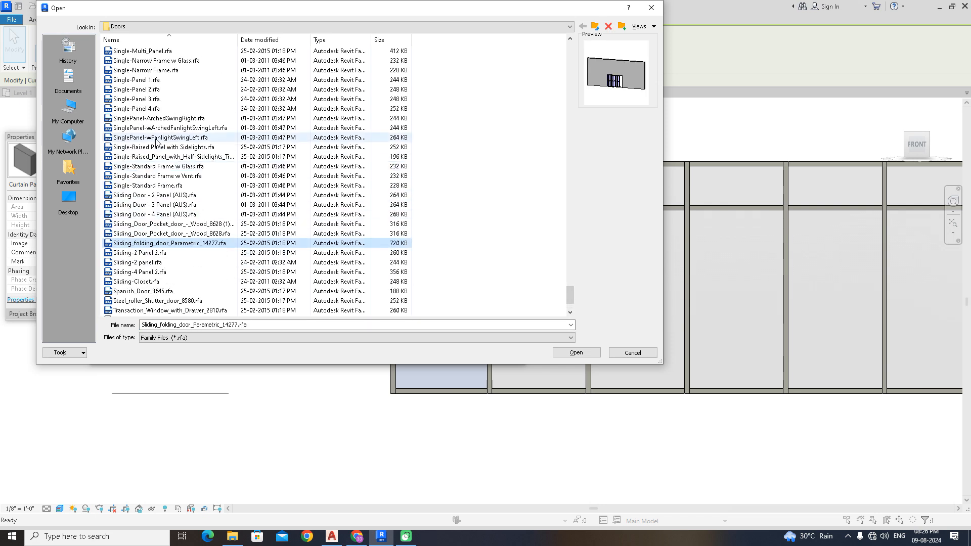
scroll(354, 202, up, 10)
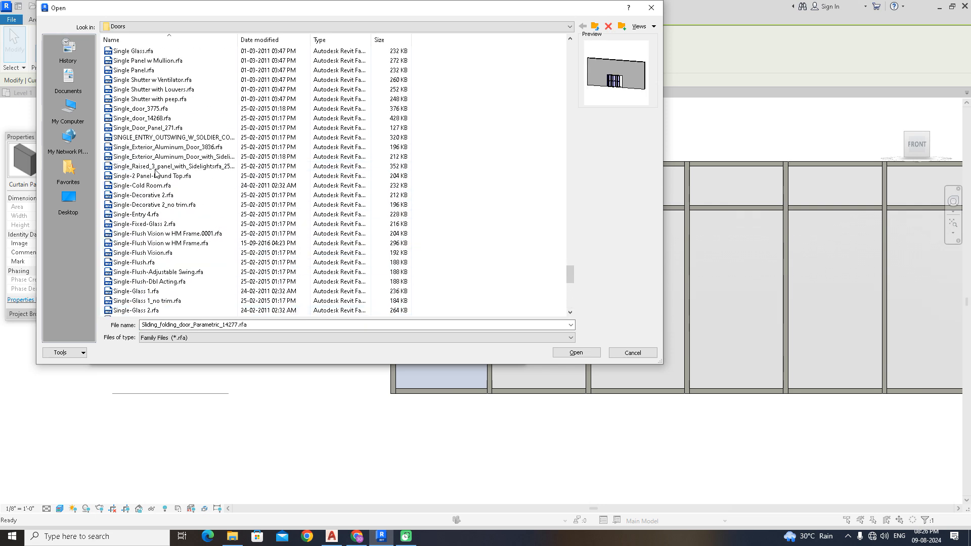
drag(569, 268, 590, 112)
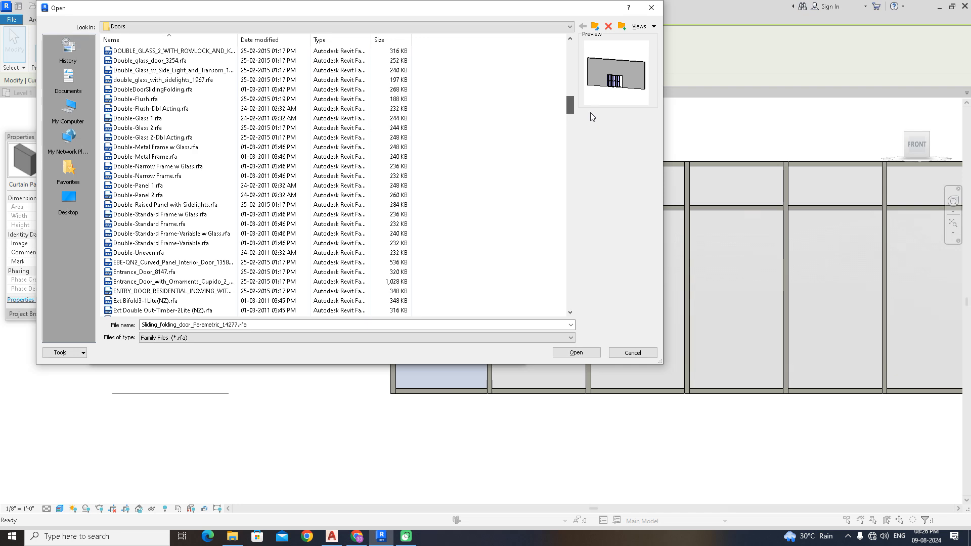
click(214, 128)
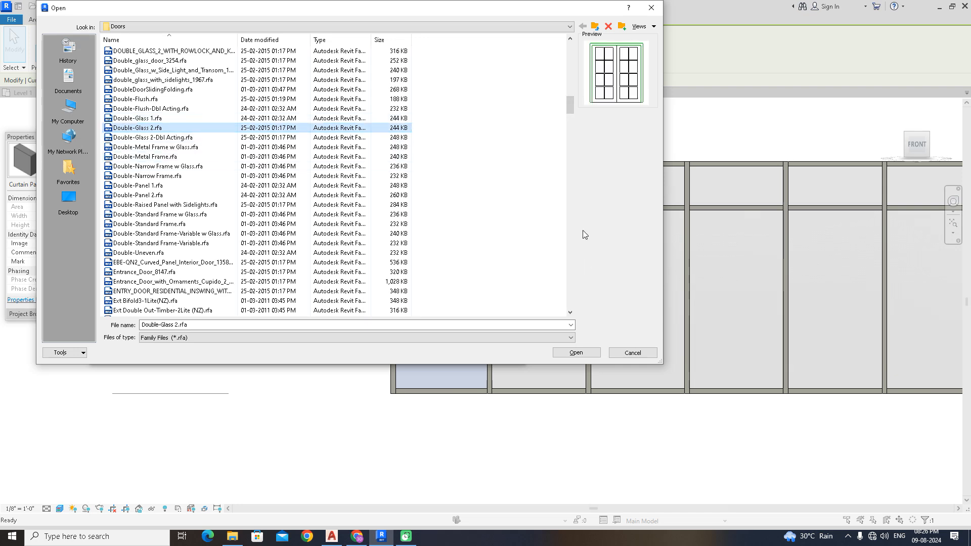
drag(572, 104, 580, 68)
scroll(205, 195, down, 4)
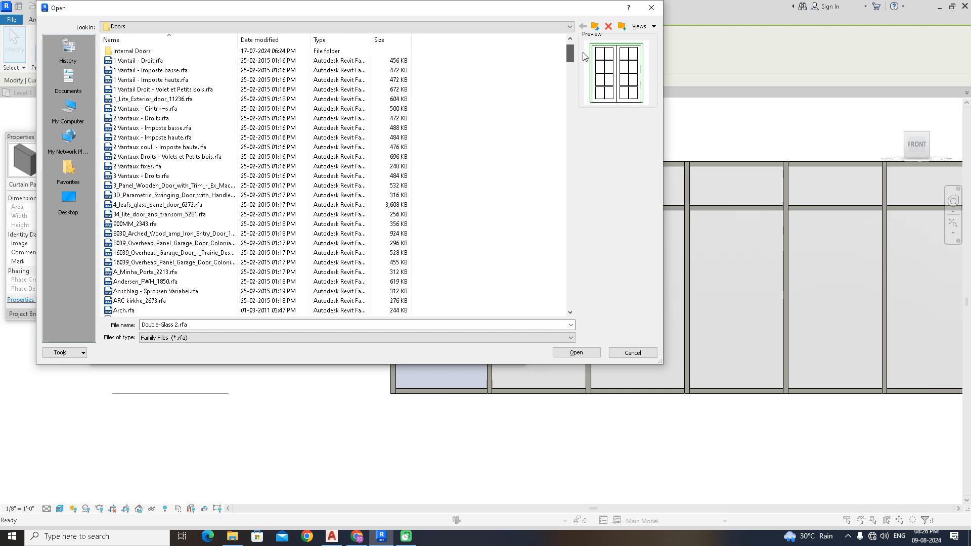
click(194, 176)
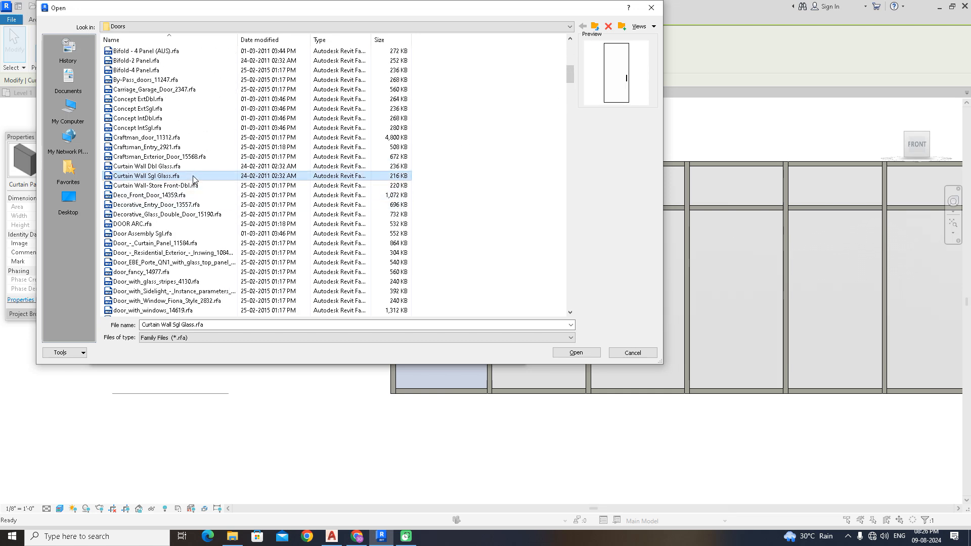
click(574, 353)
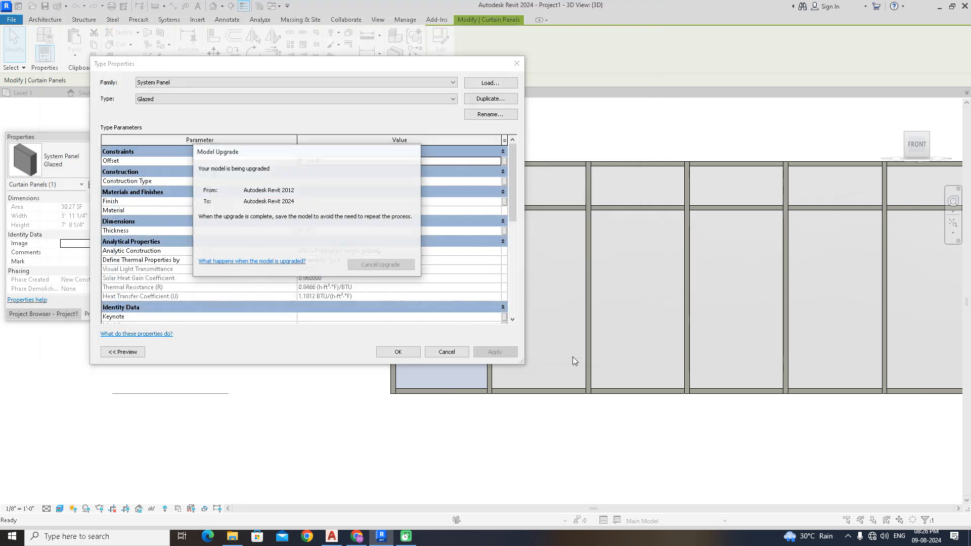
click(398, 352)
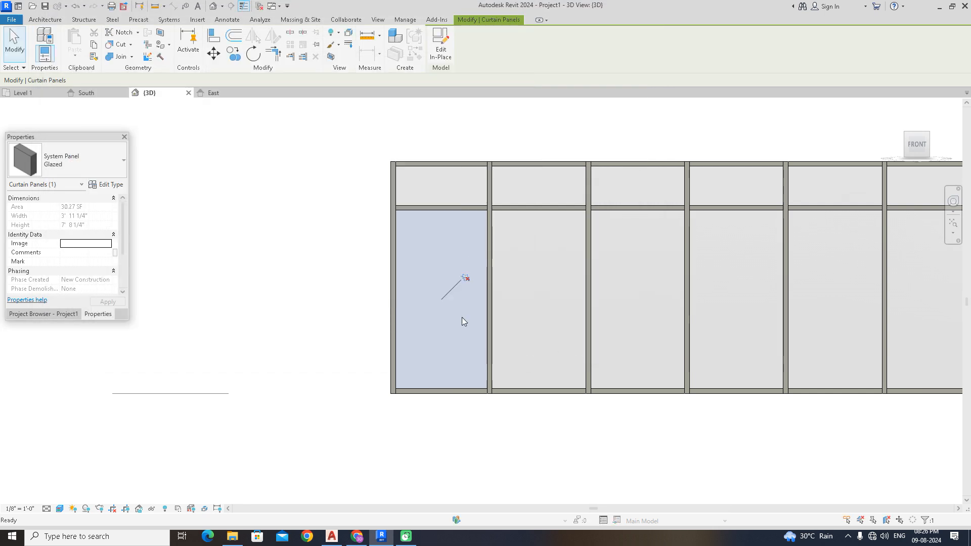
- Replace the Storefront wall's first lower glazed panel with the Curtain Wall Sgl Glass door family
click(440, 430)
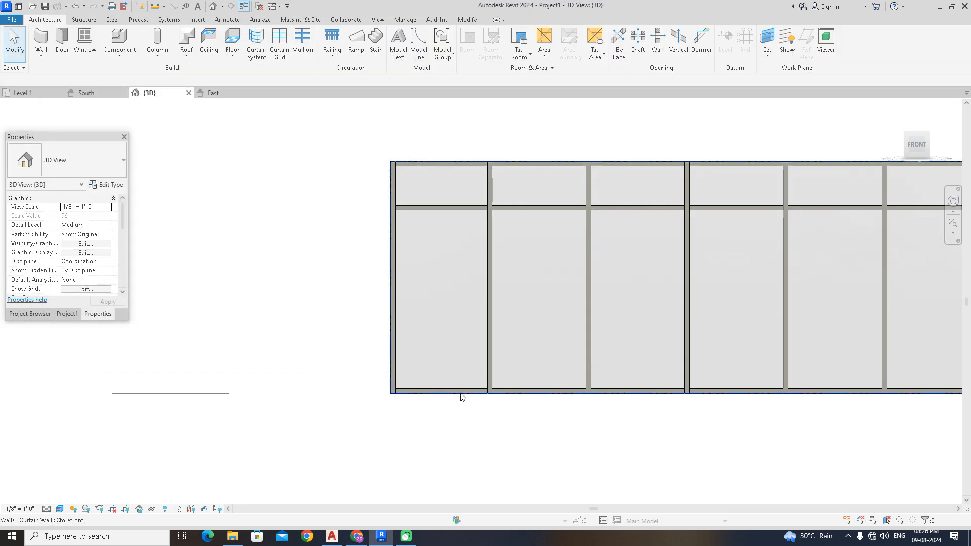
key(Tab)
key(Tab)
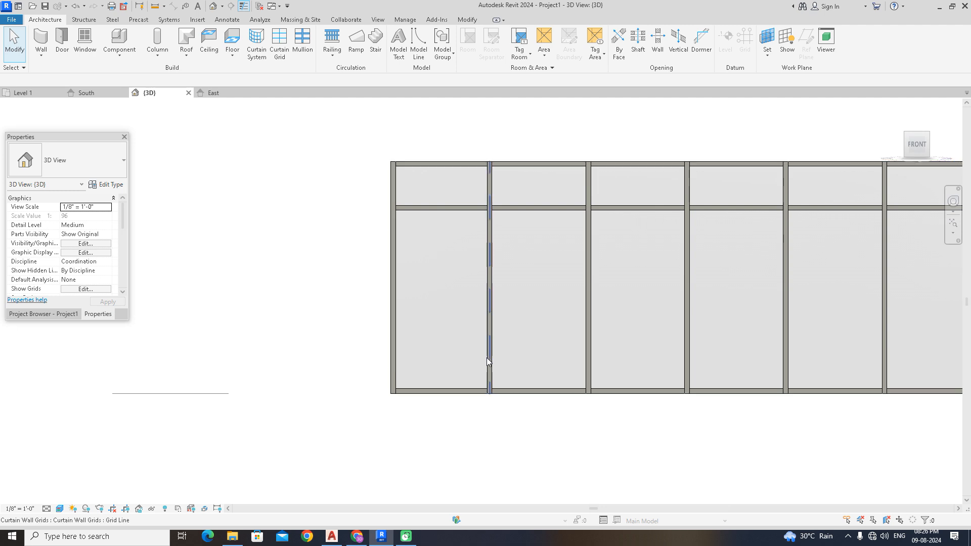
click(487, 357)
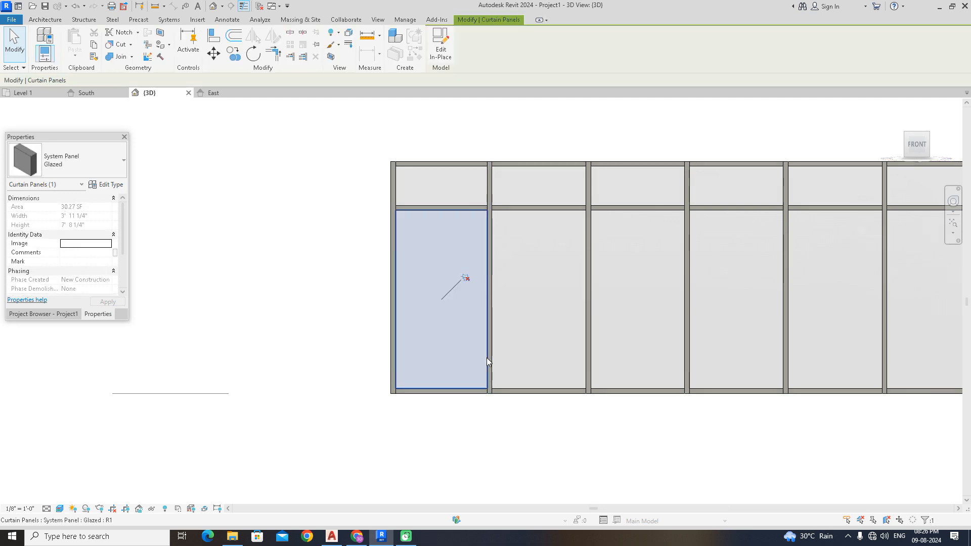
click(115, 185)
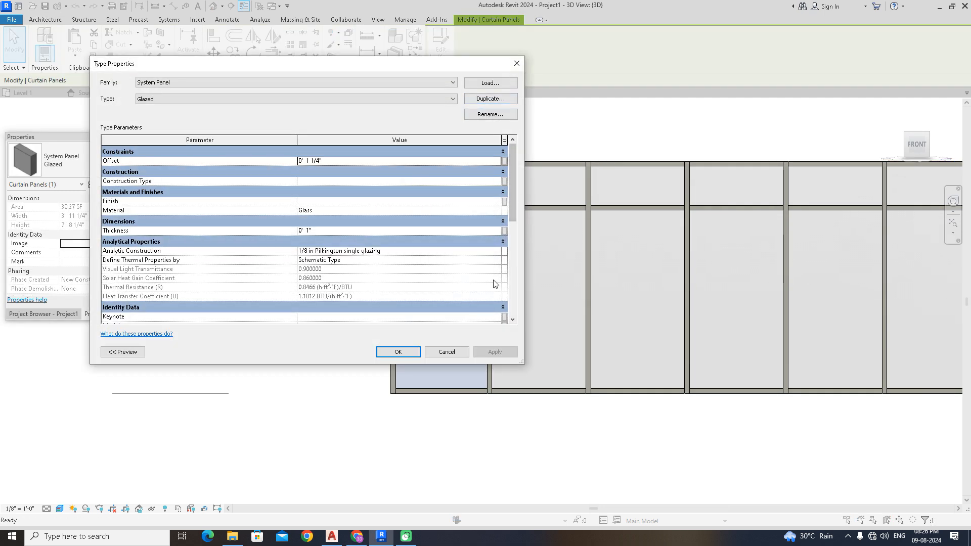
click(404, 82)
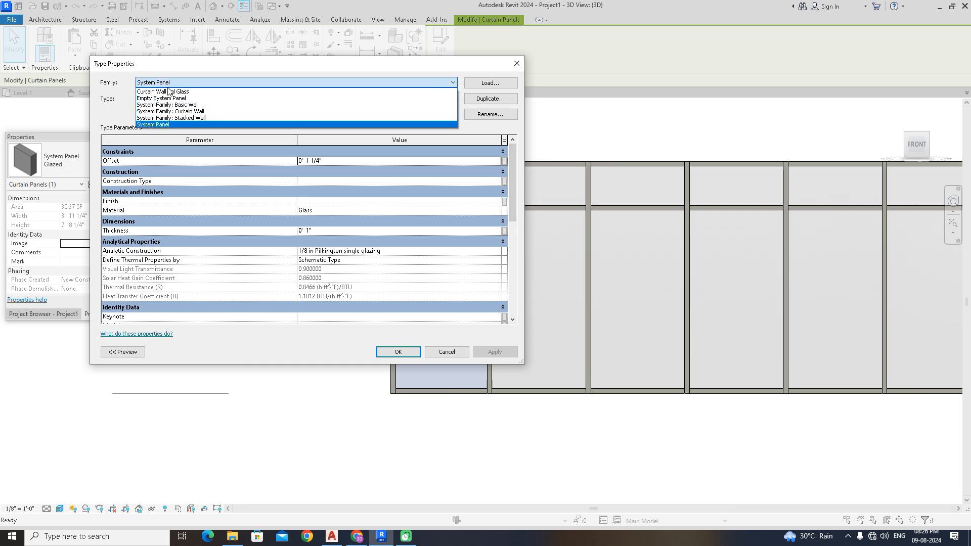
click(167, 92)
click(398, 352)
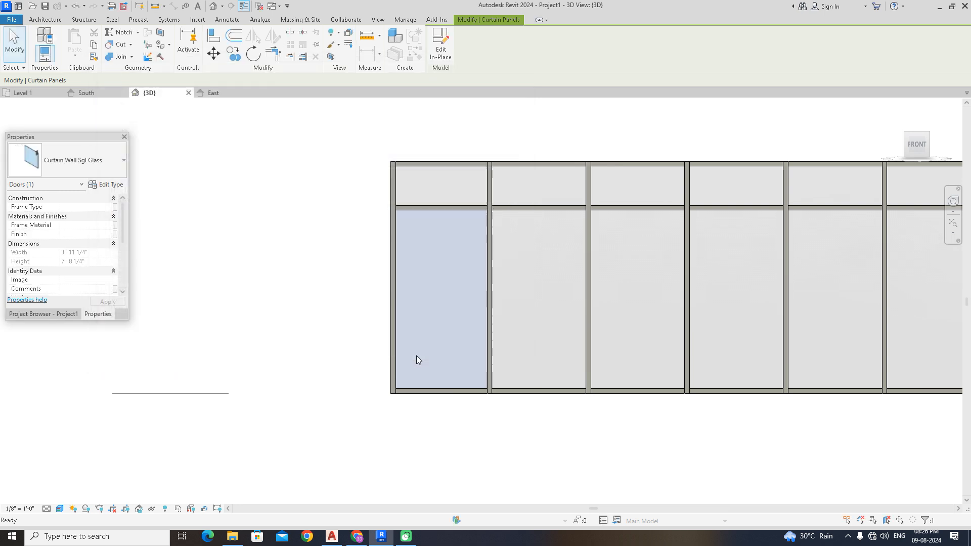
click(293, 343)
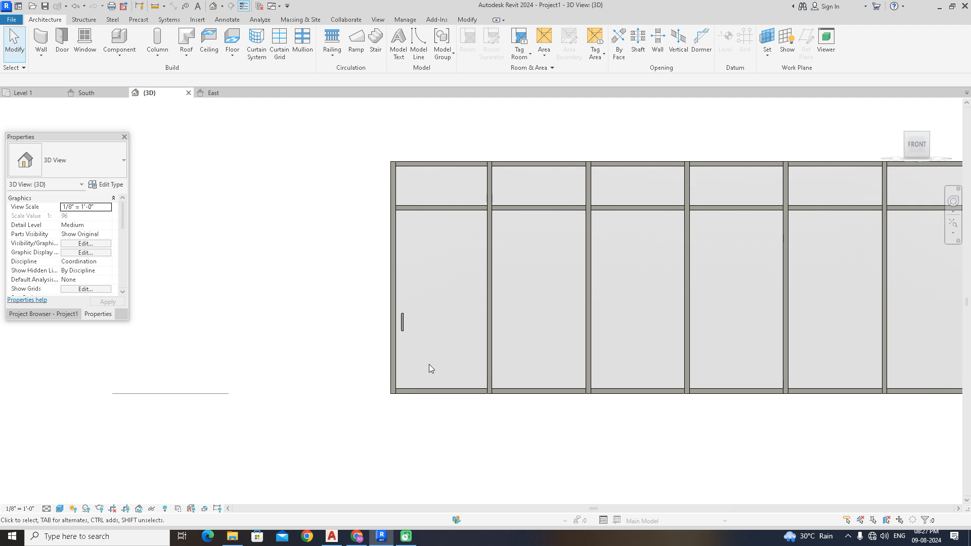
- Unpin the second lower glazed panel, next to the single glass door, and open its type properties
key(Tab)
key(Tab)
click(589, 295)
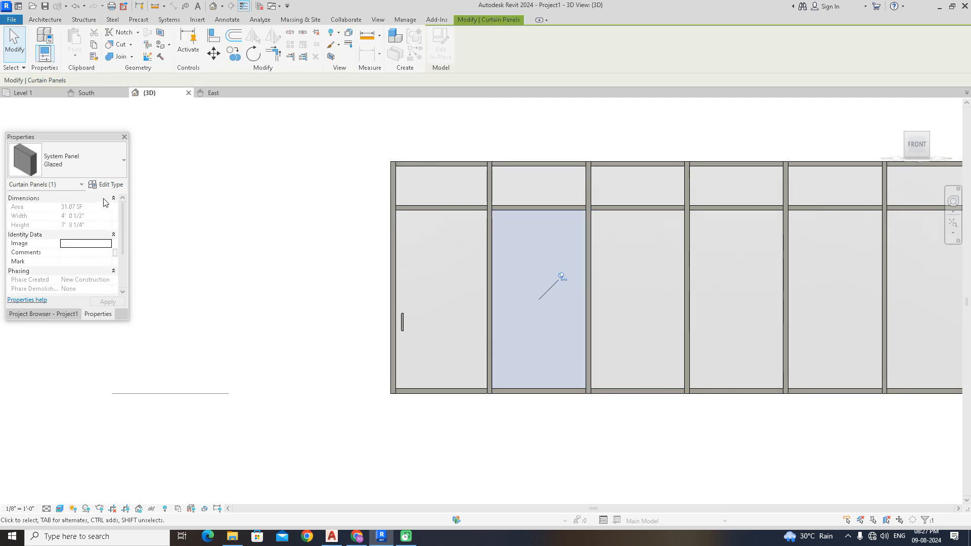
click(563, 279)
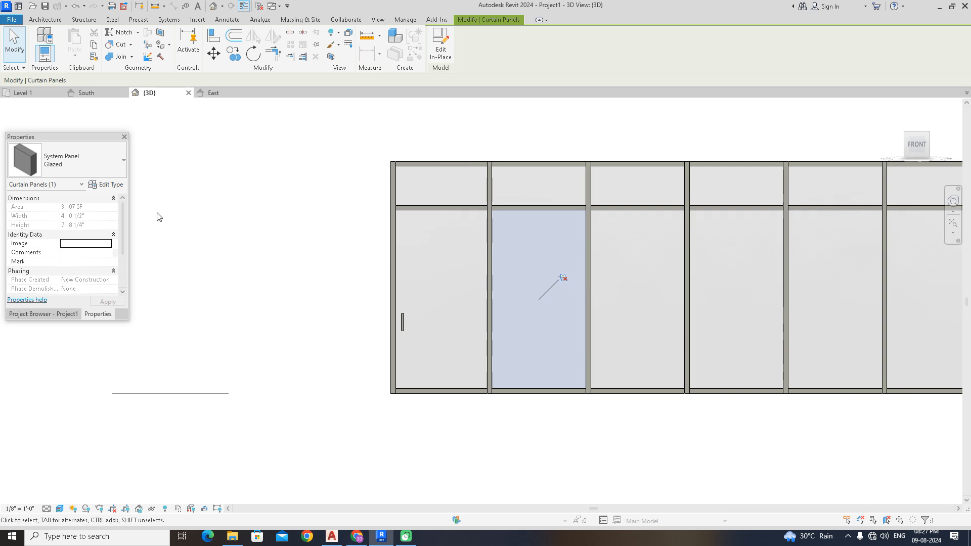
click(108, 184)
- Load the door family Curtain Wall Dbl Glass.rfa from the Doors folder into the project
click(488, 83)
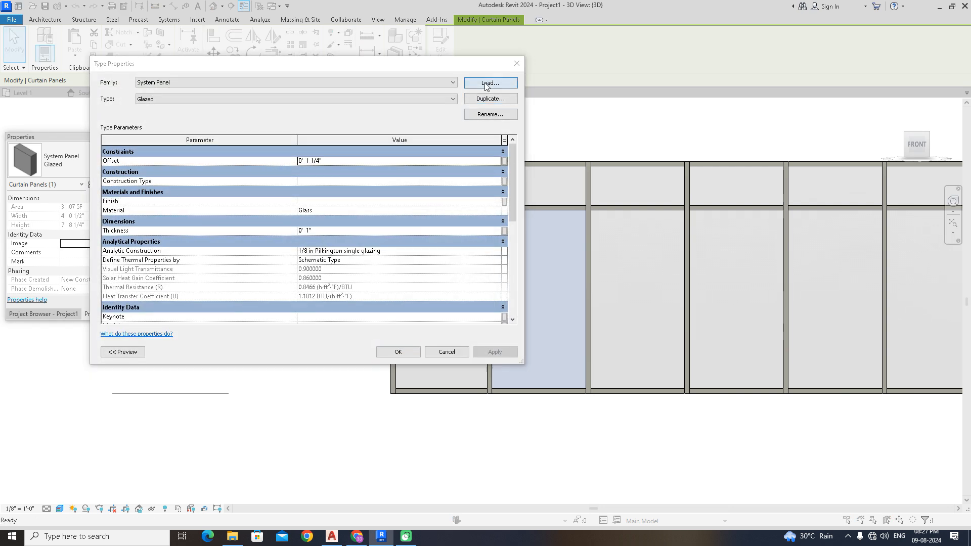
scroll(167, 227, down, 6)
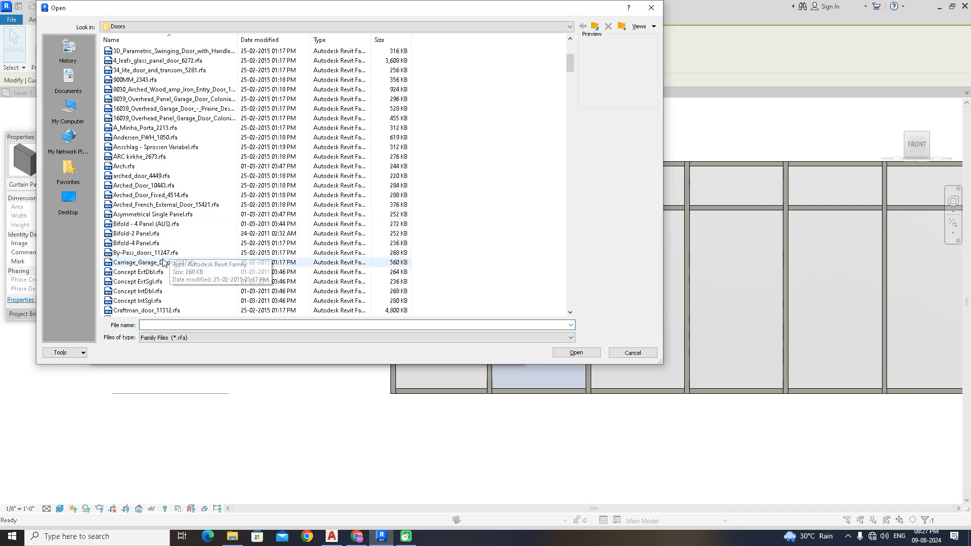
click(157, 272)
scroll(151, 292, down, 2)
click(151, 292)
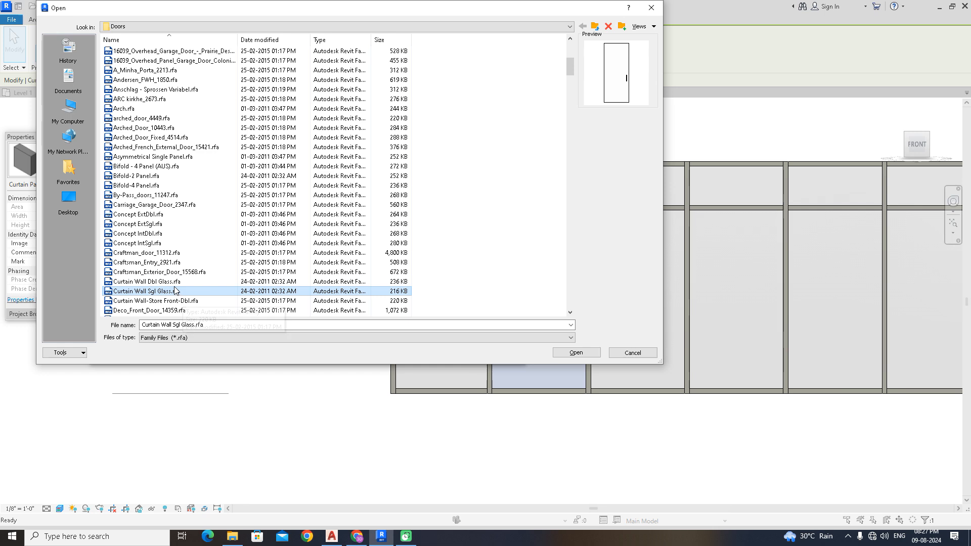
key(Up)
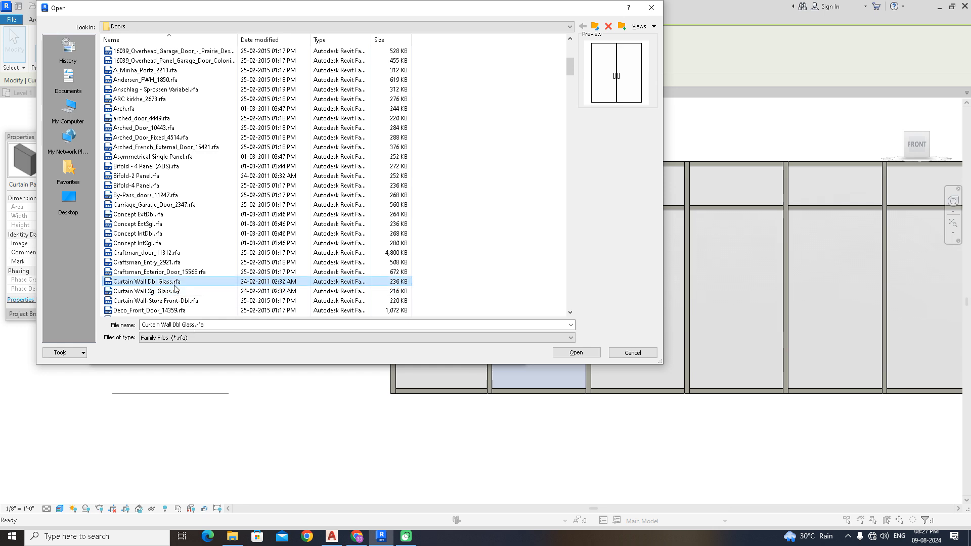
click(576, 352)
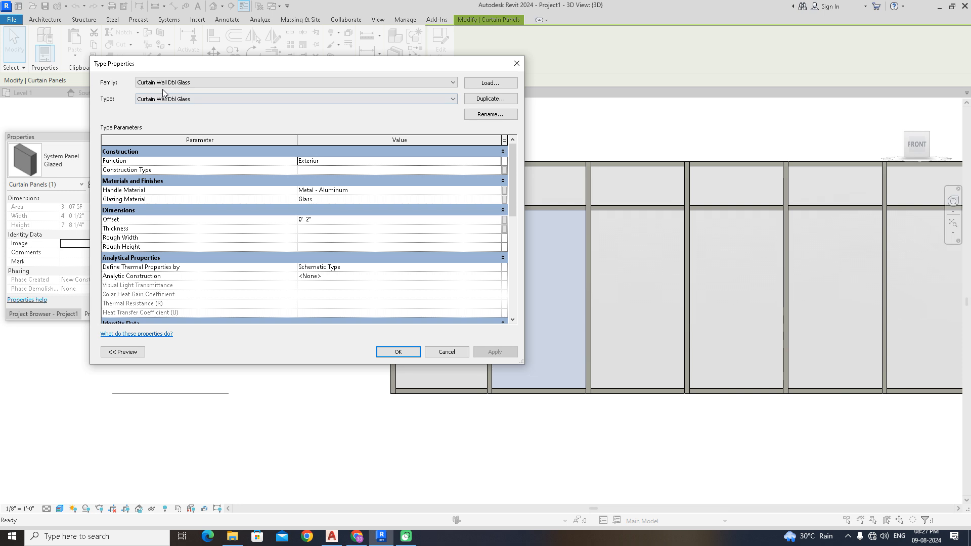
- Replace the Storefront wall's second lower glazed panel with the Curtain Wall Dbl Glass door and clear the selection
click(399, 351)
click(341, 268)
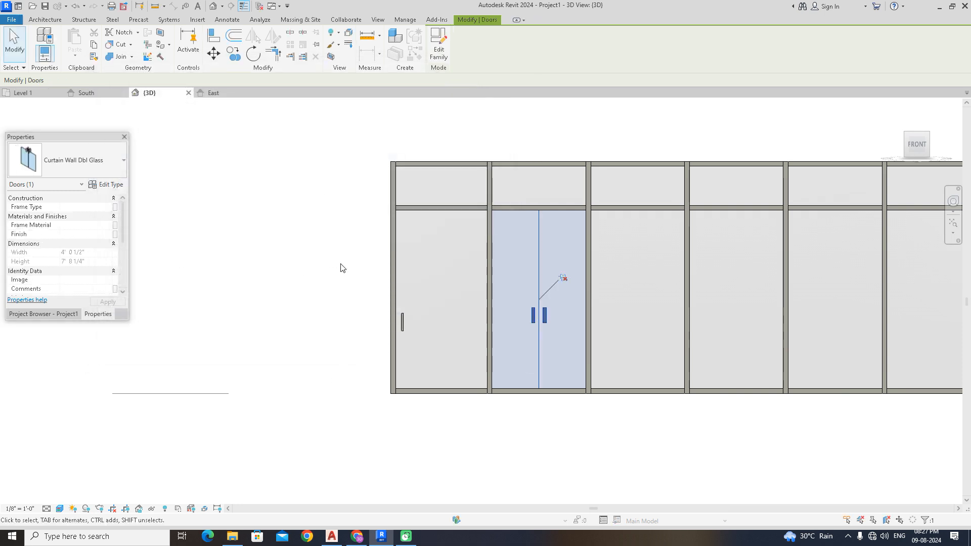
click(586, 266)
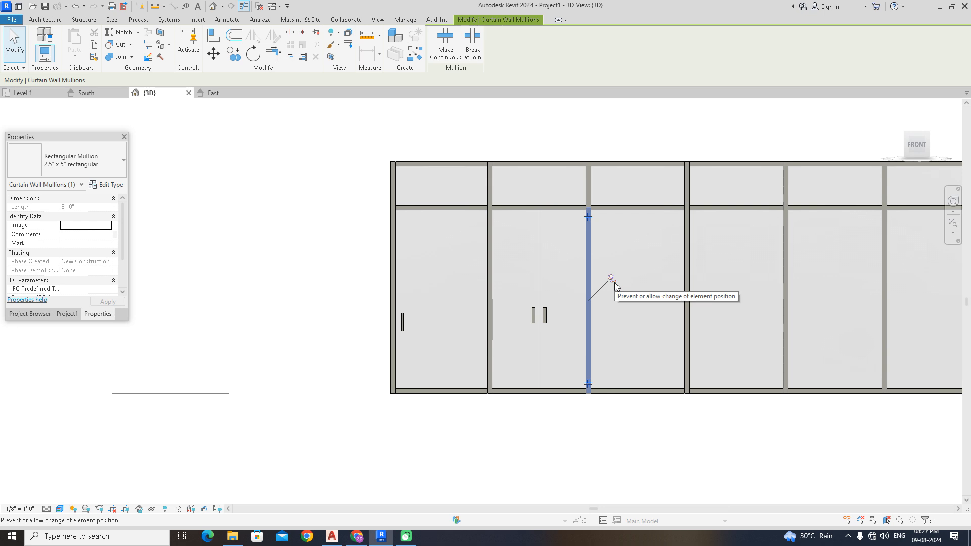
click(332, 270)
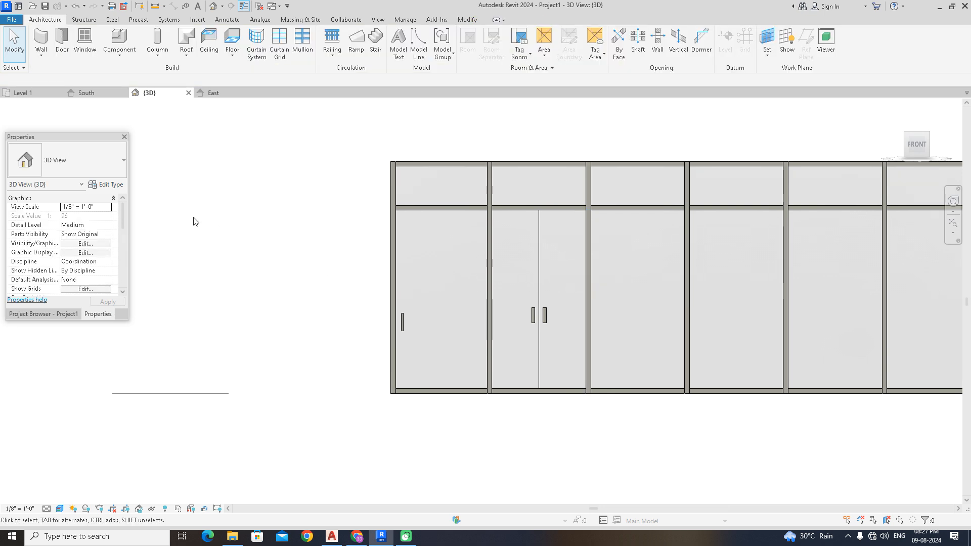
- Return to the Level 1 floor plan and bring up the element modification tools
click(69, 314)
double_click(54, 187)
middle_drag(384, 261, 769, 251)
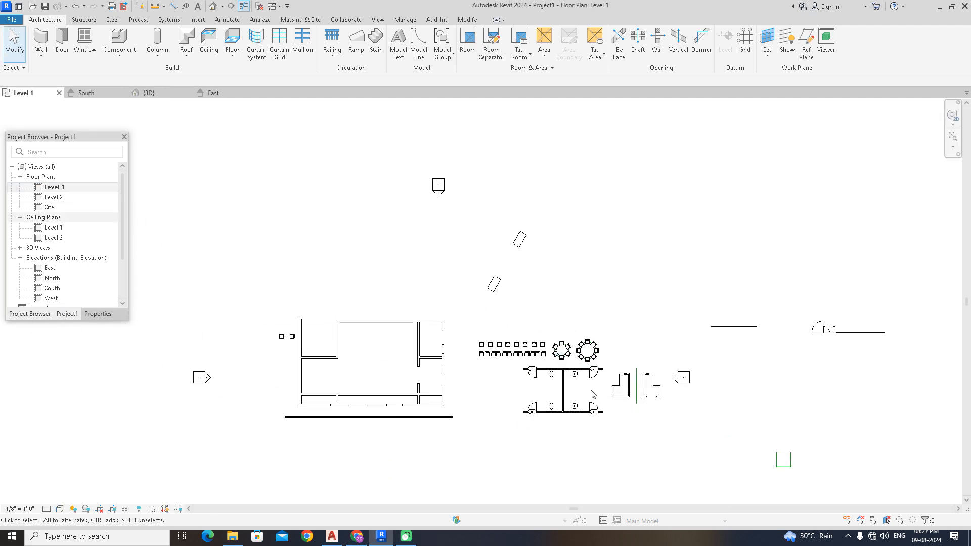
click(469, 20)
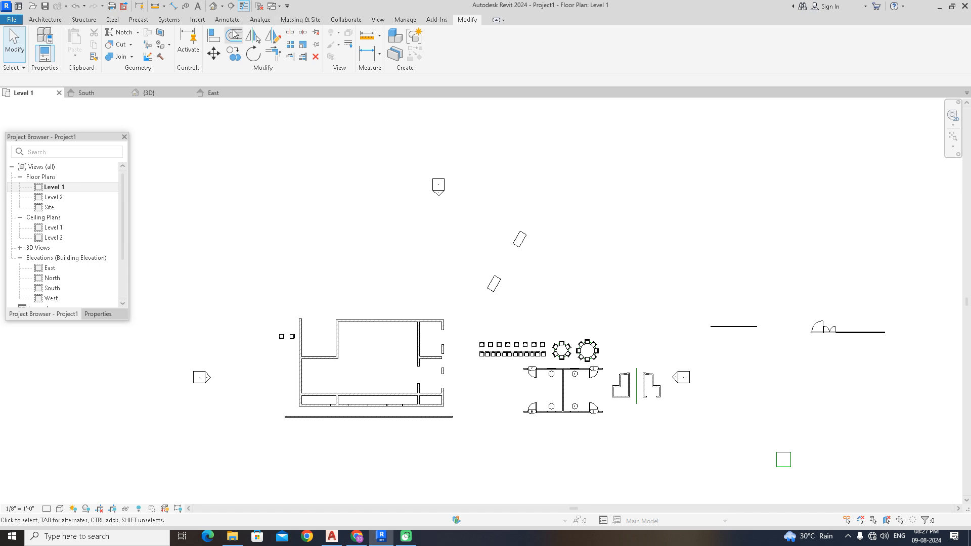